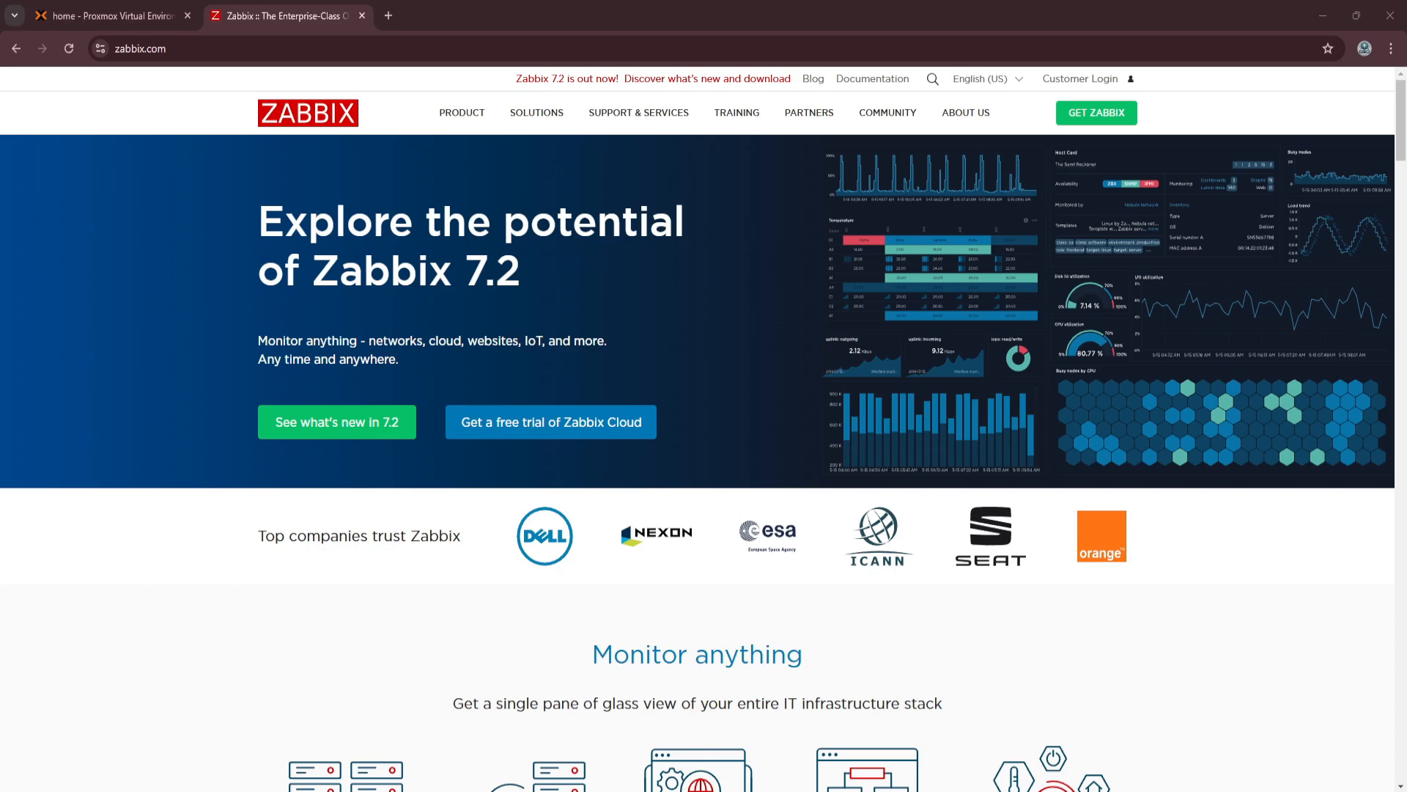
Look through the Zabbix homepage's feature and integration sections and open the full list of templates.
scroll(702, 572, down, 1)
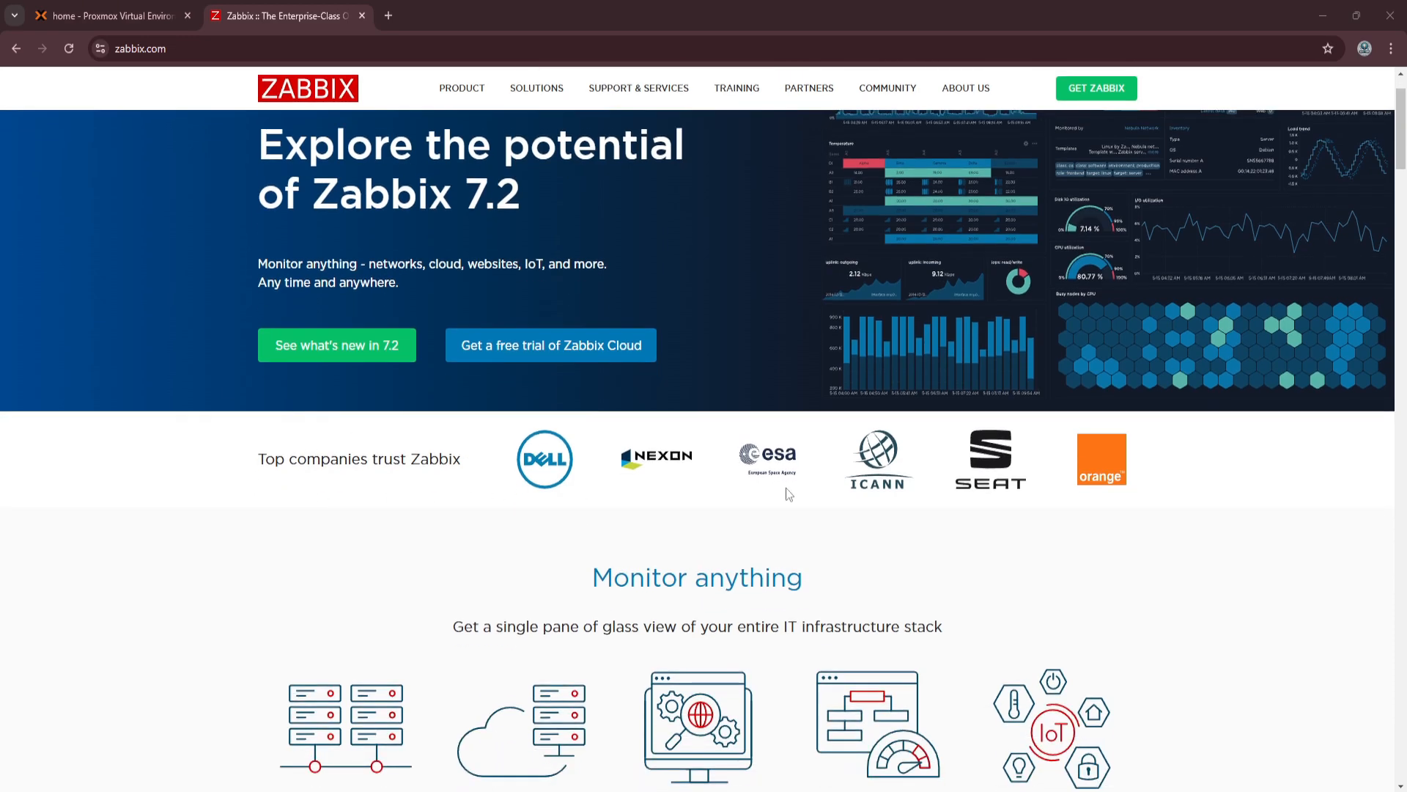
scroll(785, 486, down, 2)
scroll(788, 488, down, 11)
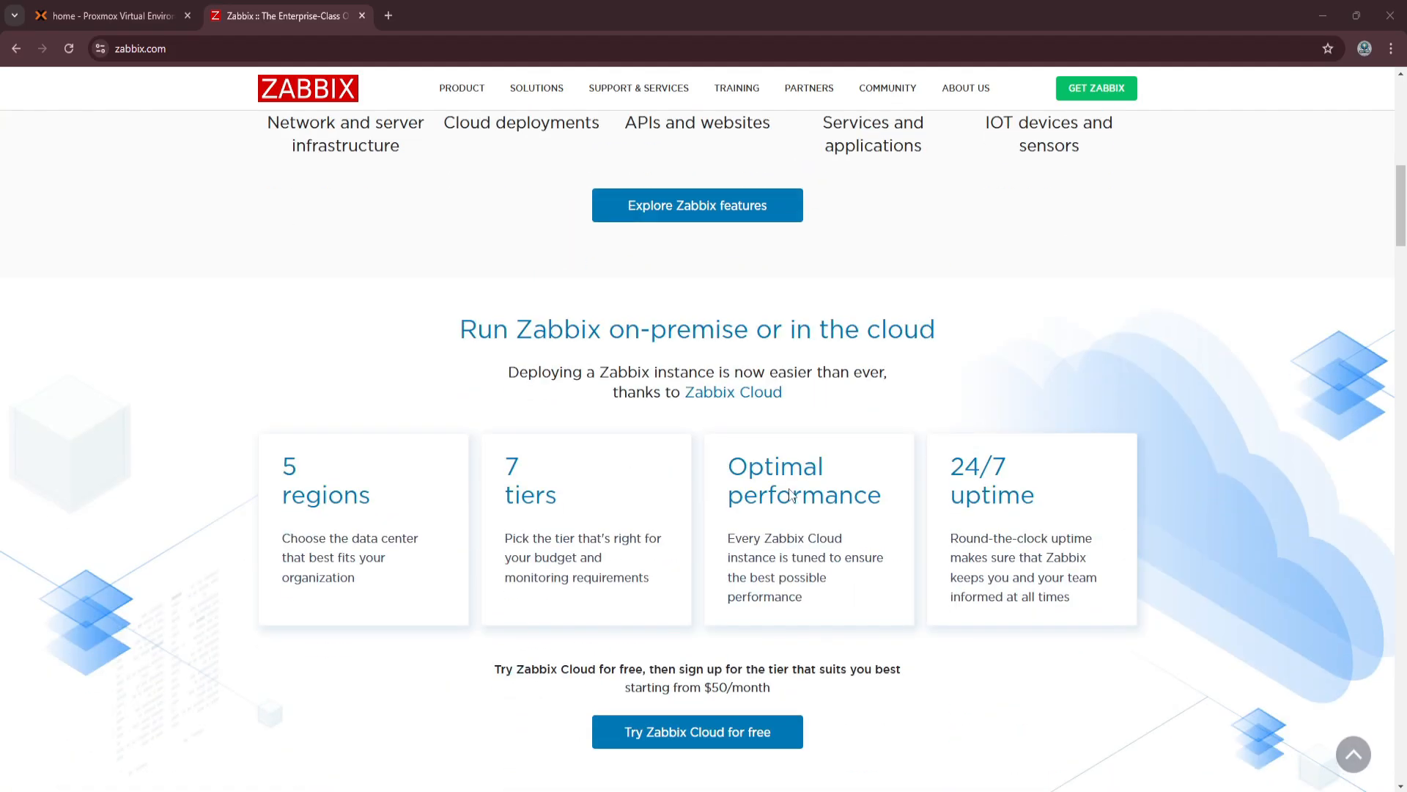
scroll(790, 493, down, 13)
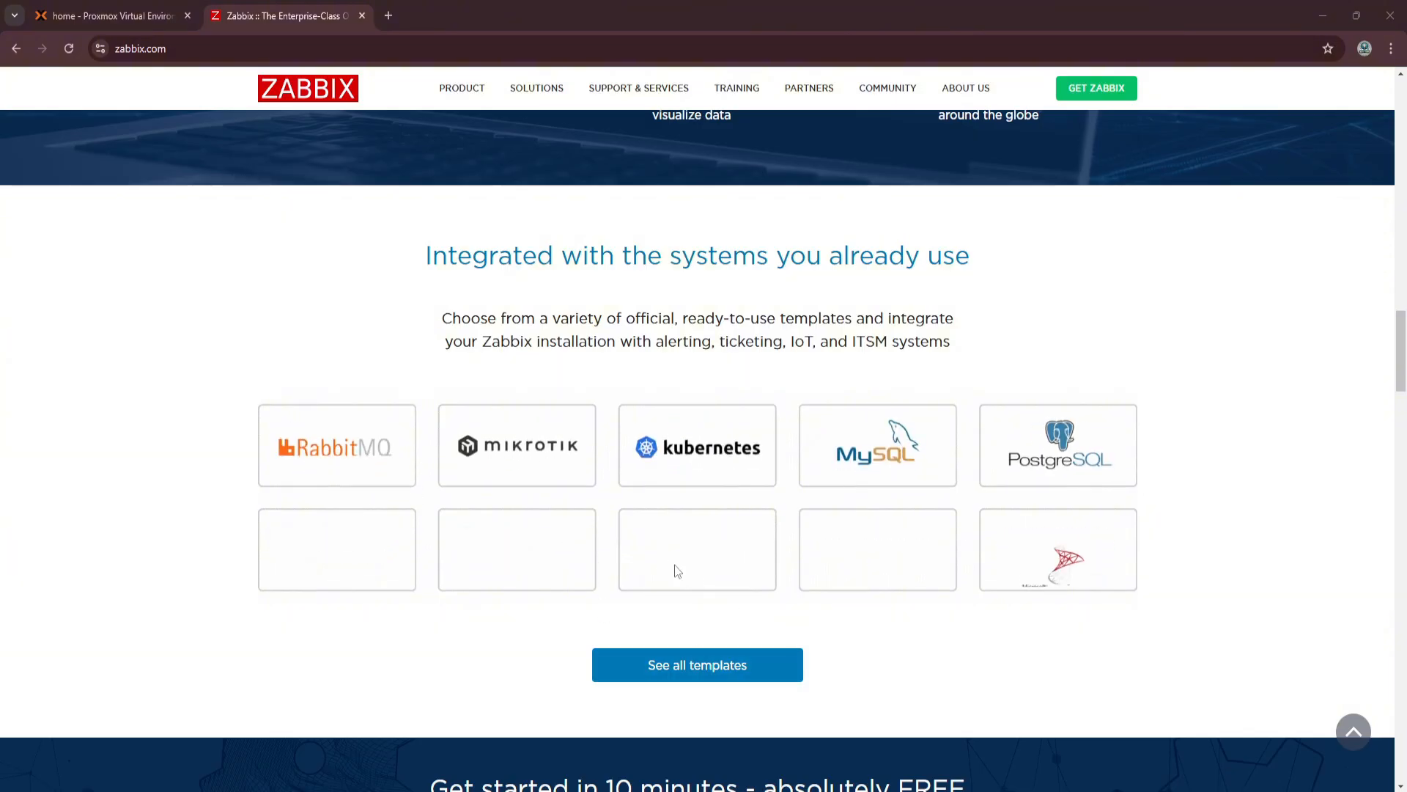
click(700, 665)
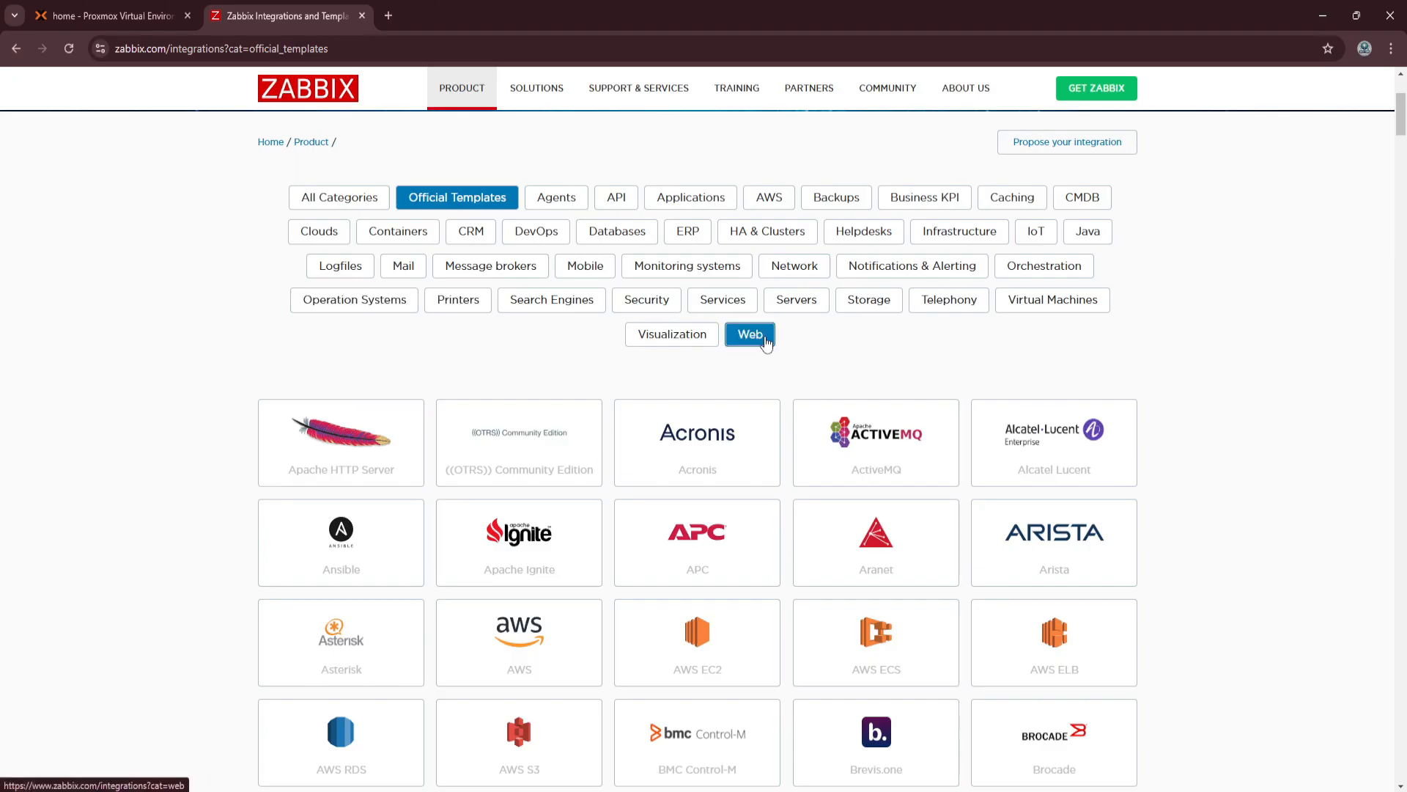
Examine the official templates catalogue to see which vendors and services Zabbix integrates with.
scroll(1036, 345, down, 4)
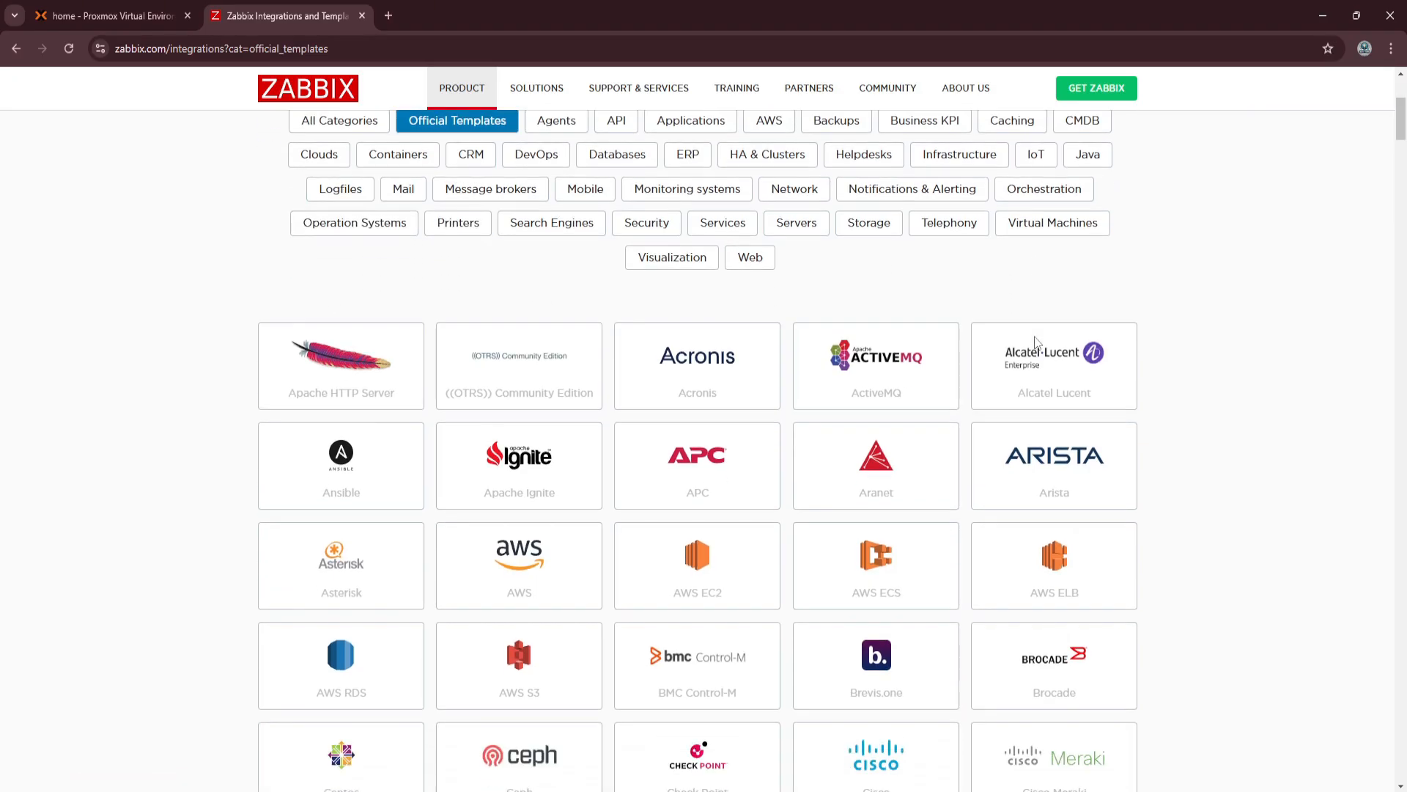
scroll(1036, 344, down, 3)
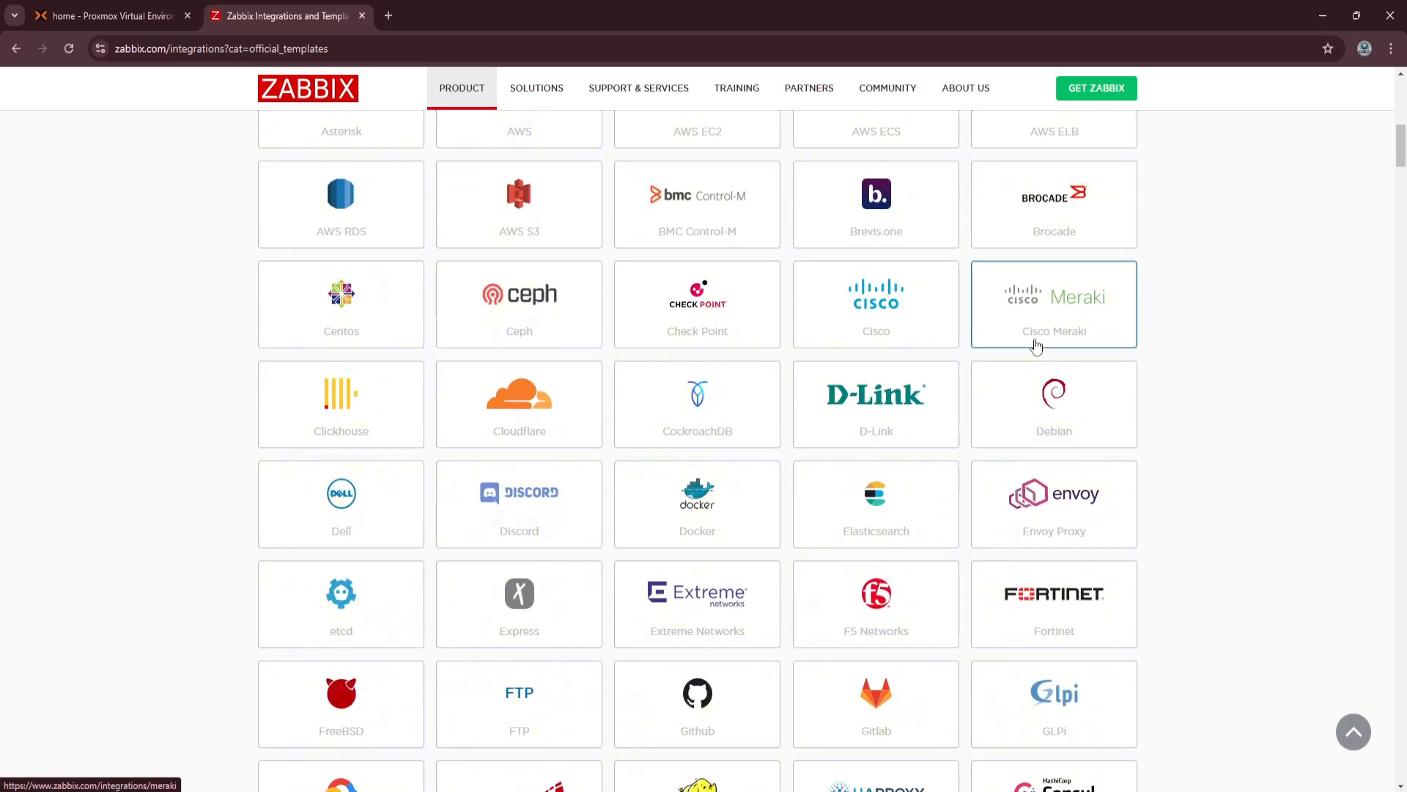
scroll(1036, 344, down, 2)
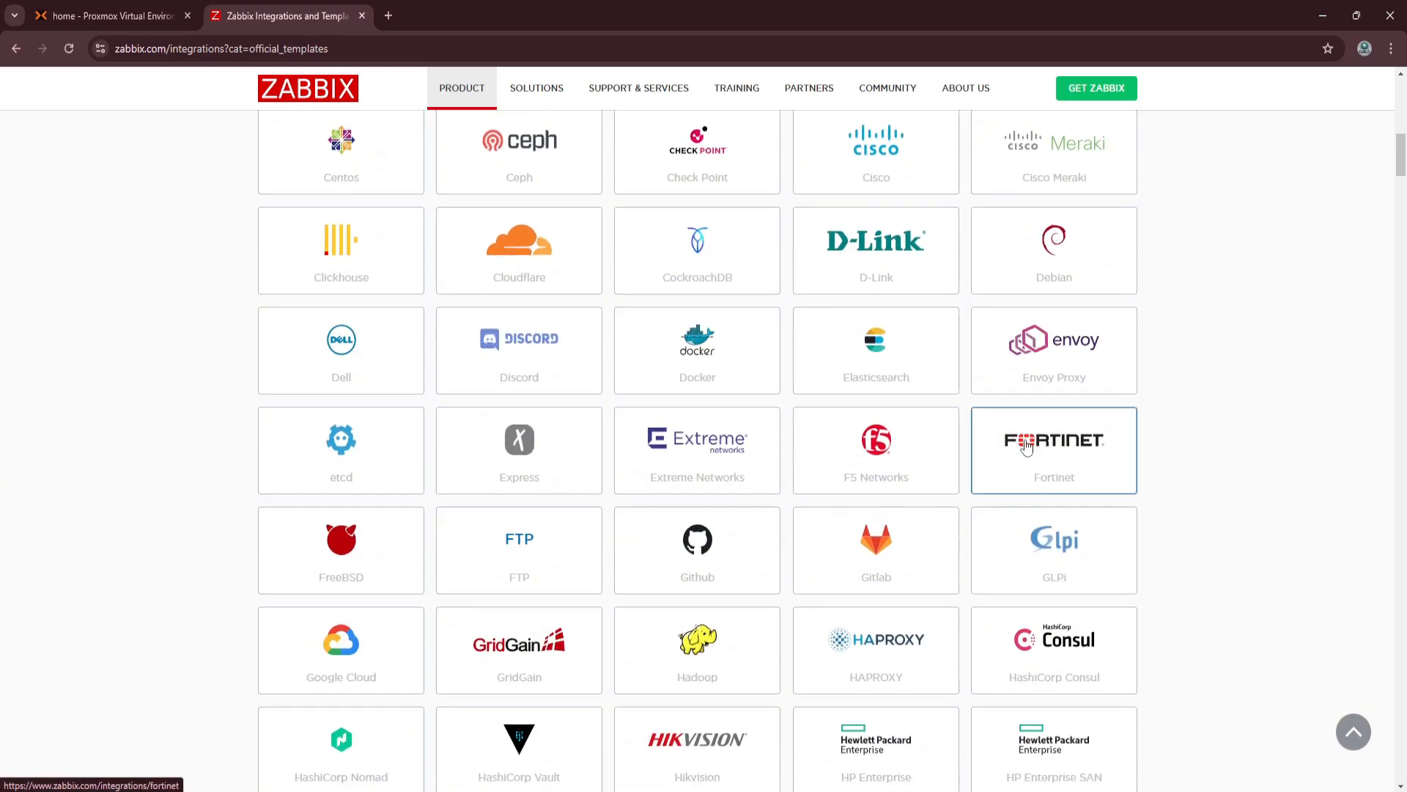
scroll(982, 464, down, 6)
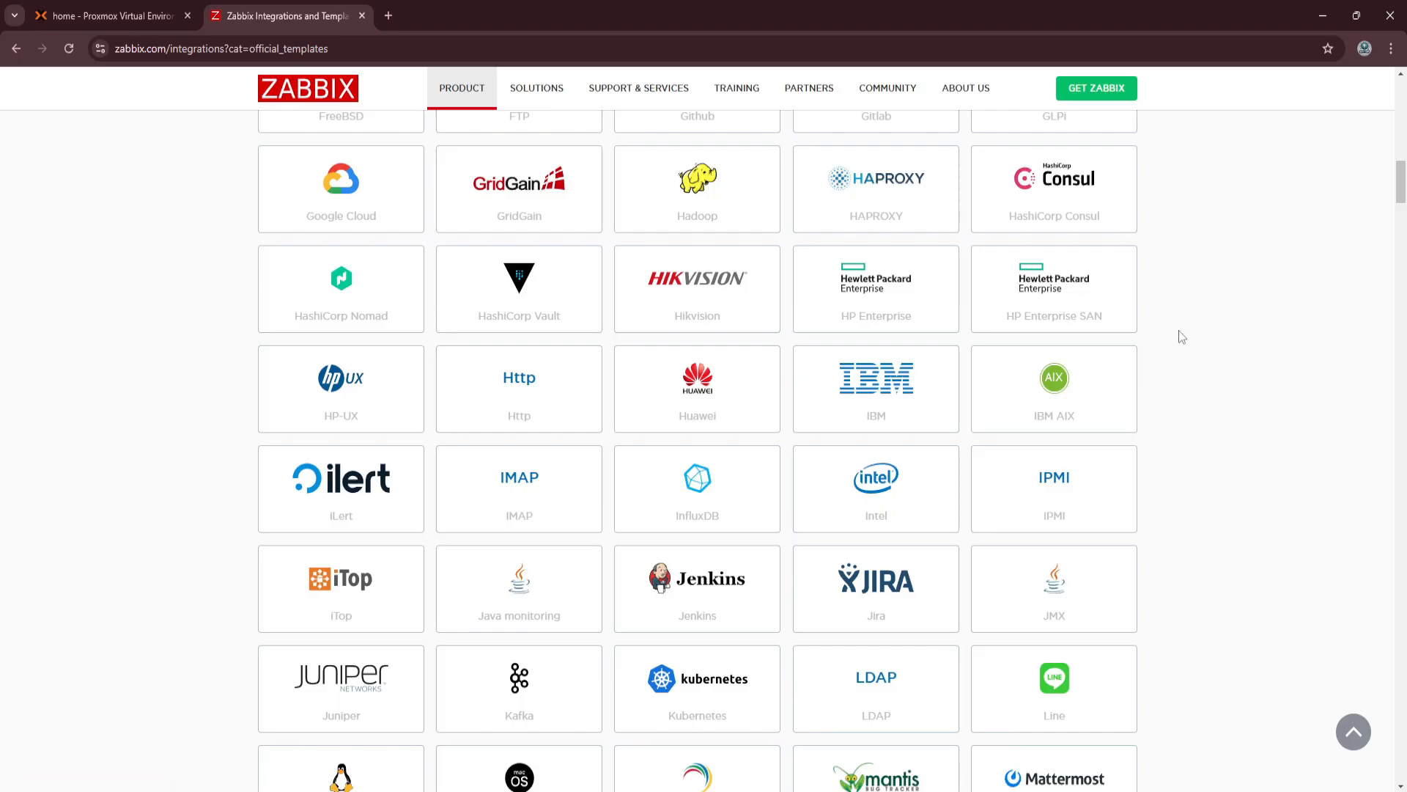
scroll(1180, 334, down, 6)
scroll(1178, 332, down, 2)
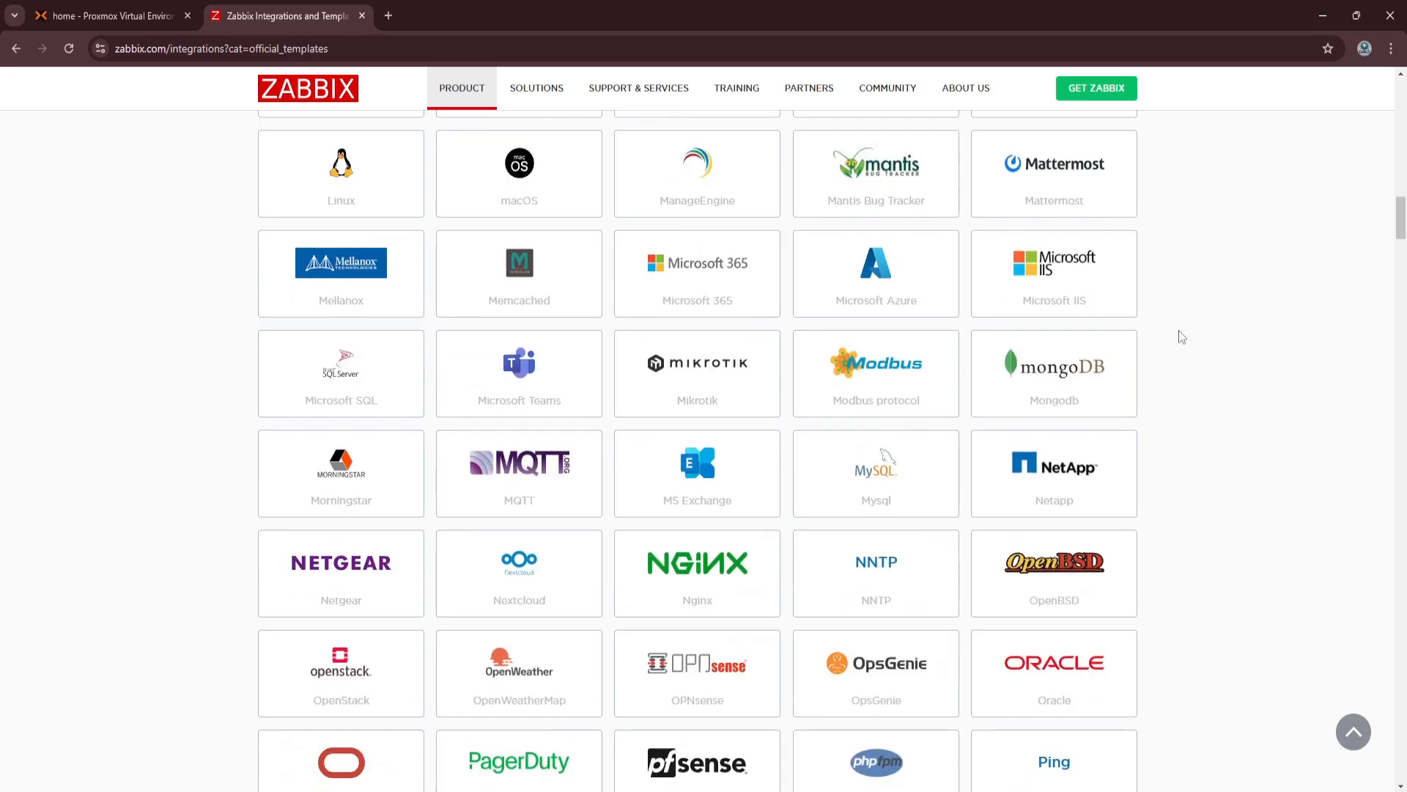
scroll(1179, 330, down, 20)
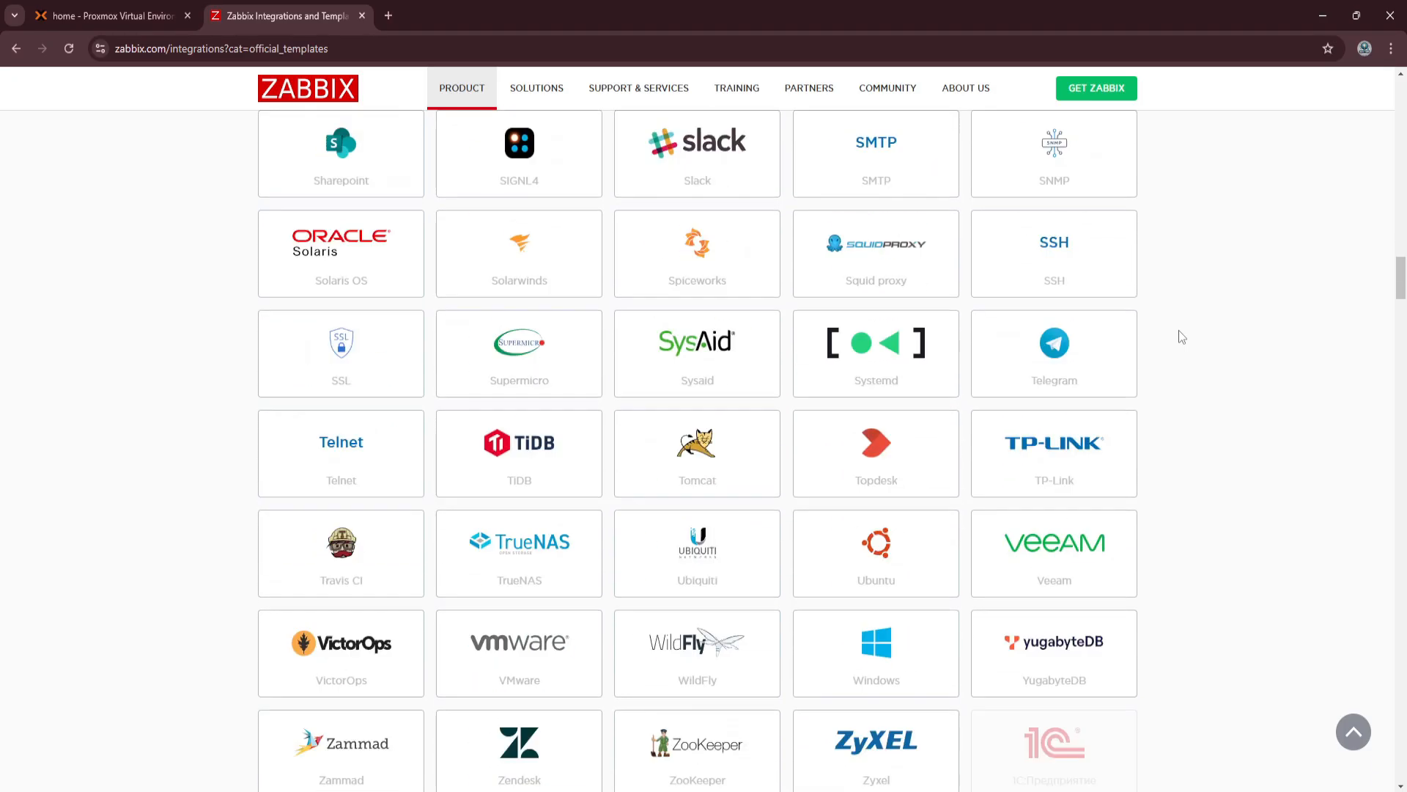
scroll(1179, 330, down, 20)
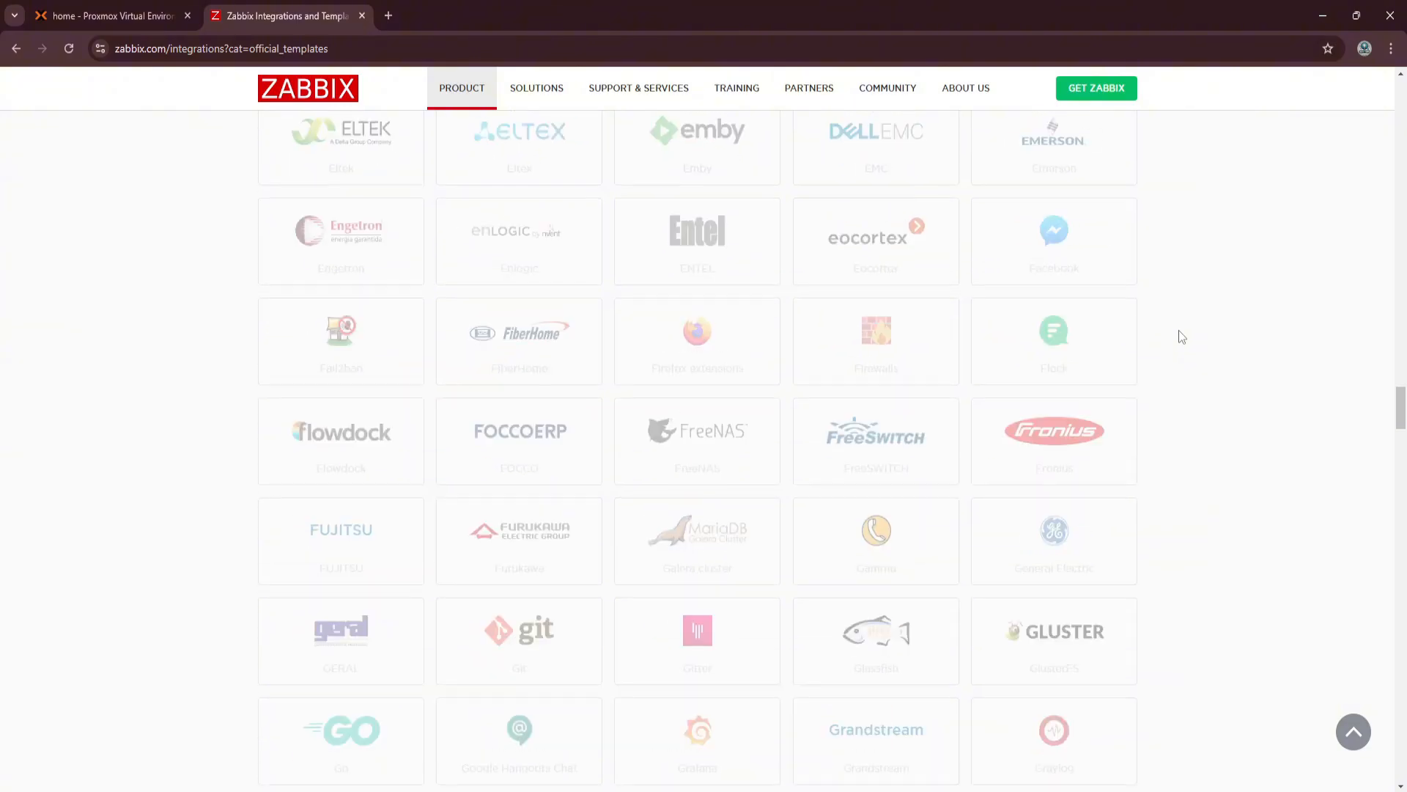
scroll(1178, 330, down, 20)
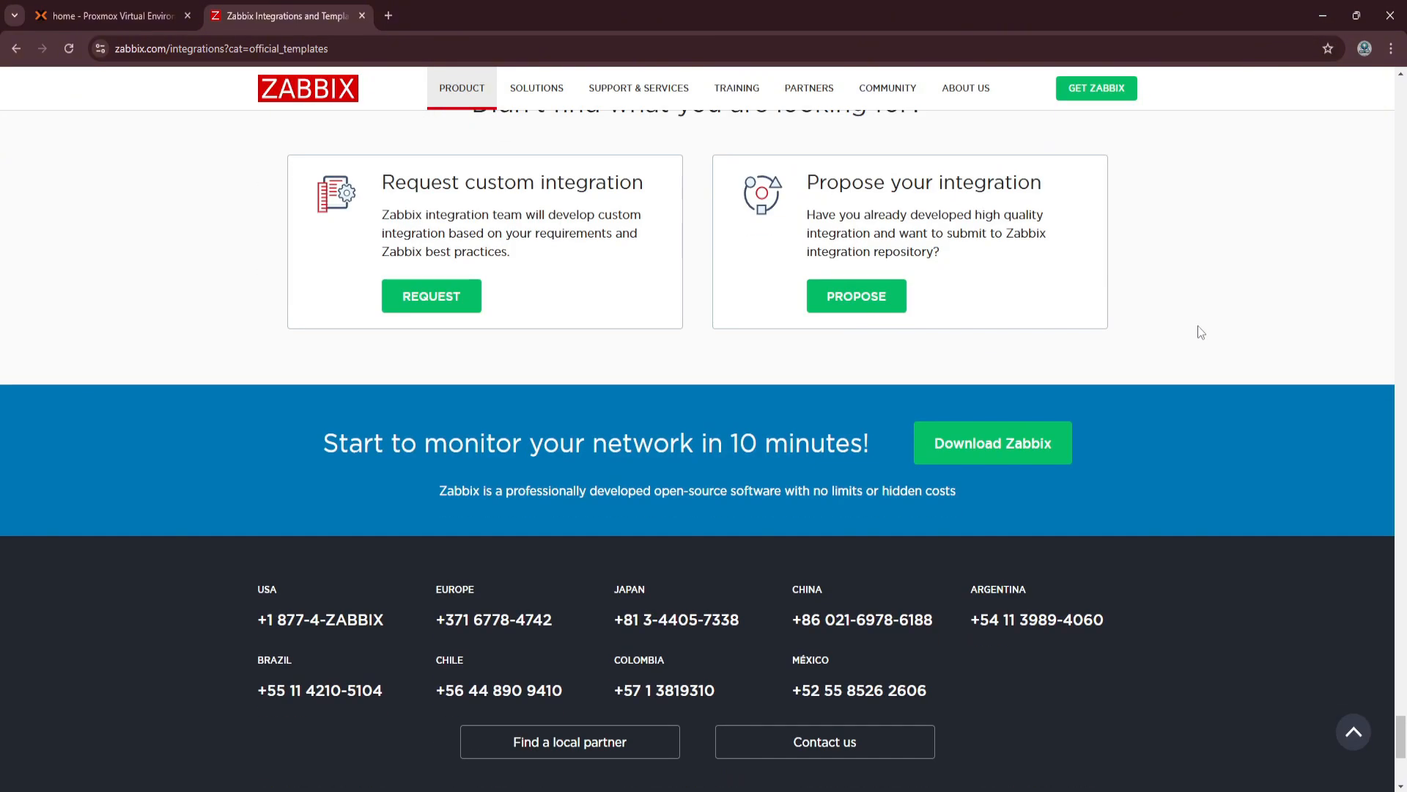
scroll(1197, 326, up, 3)
scroll(1197, 330, down, 3)
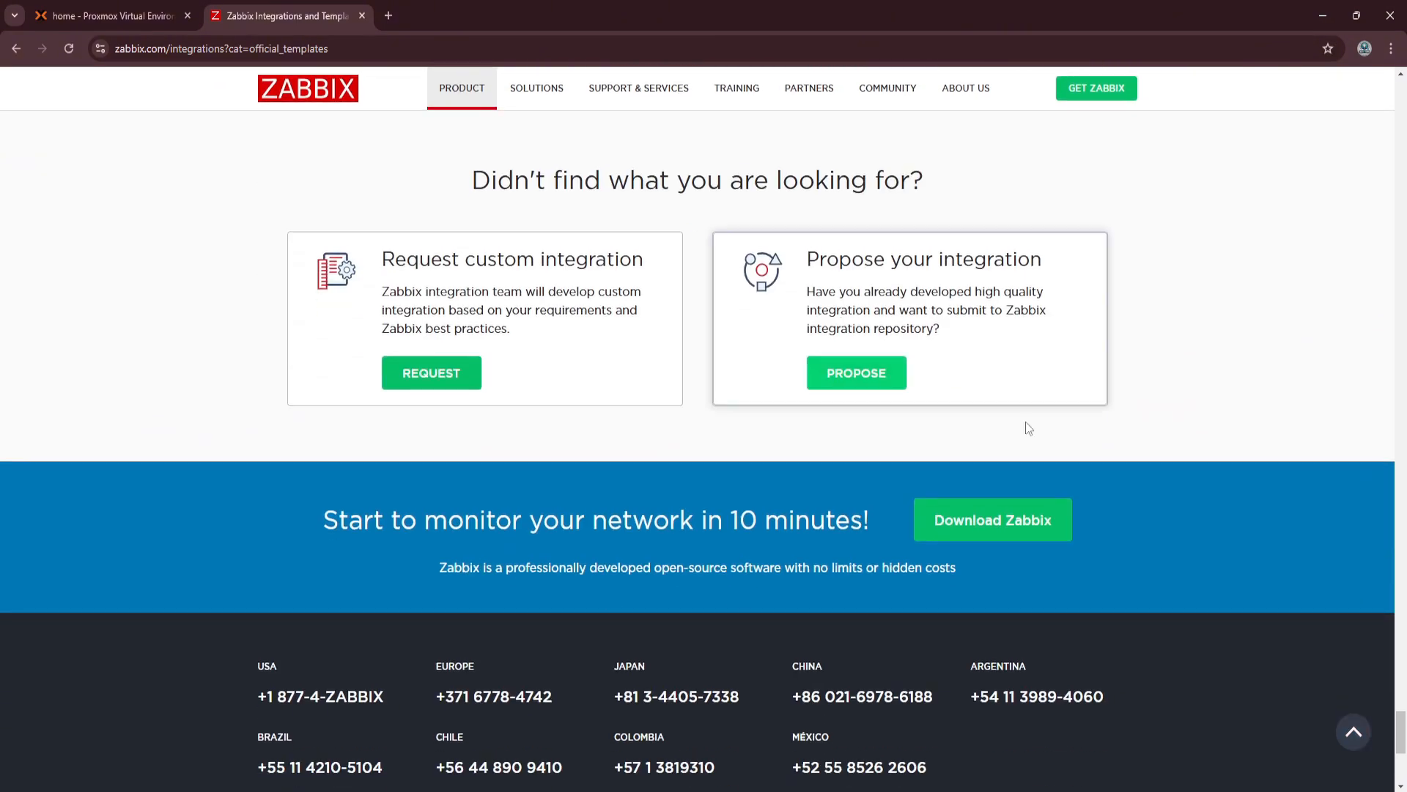
Open the Zabbix download page and choose Ubuntu as the OS distribution for the package installation.
click(950, 529)
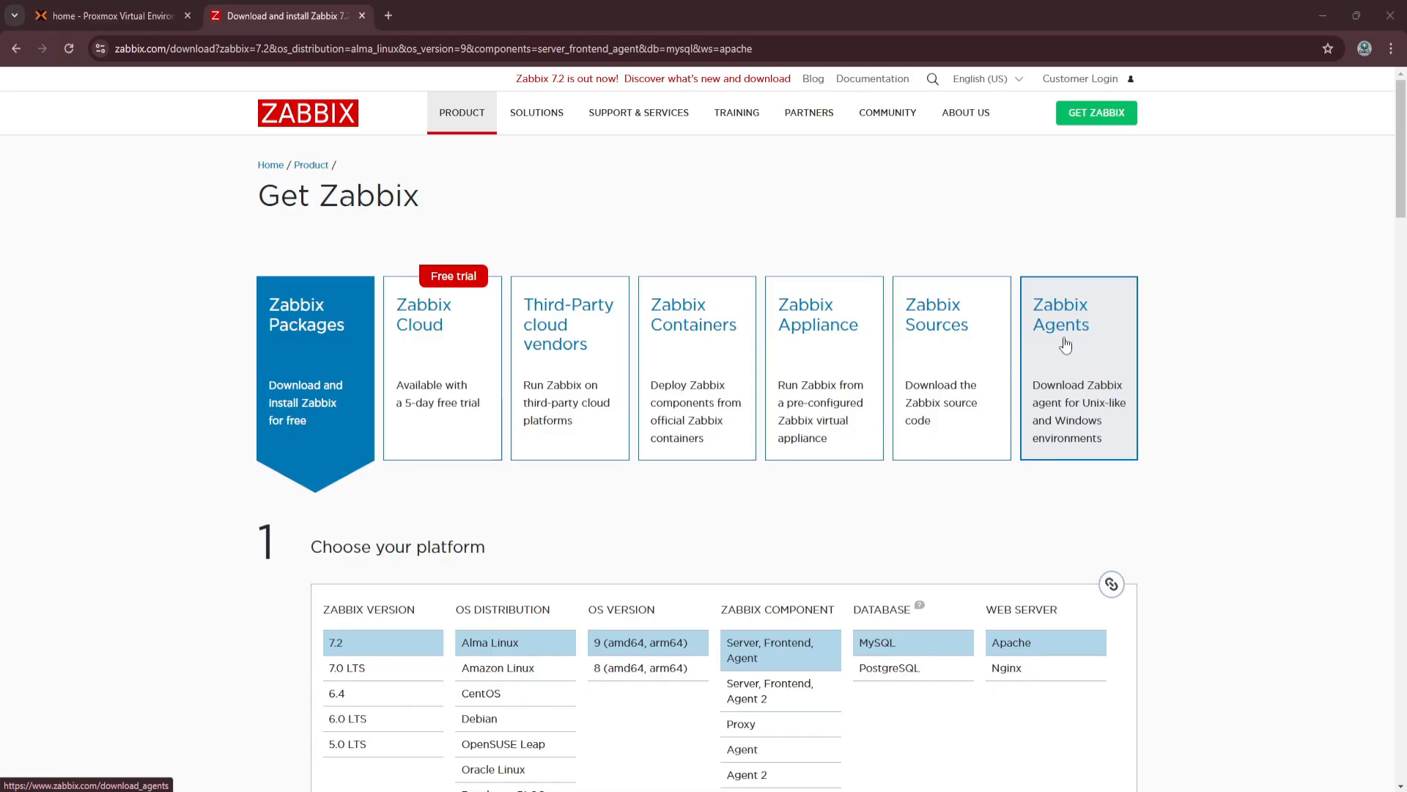
scroll(305, 546, down, 2)
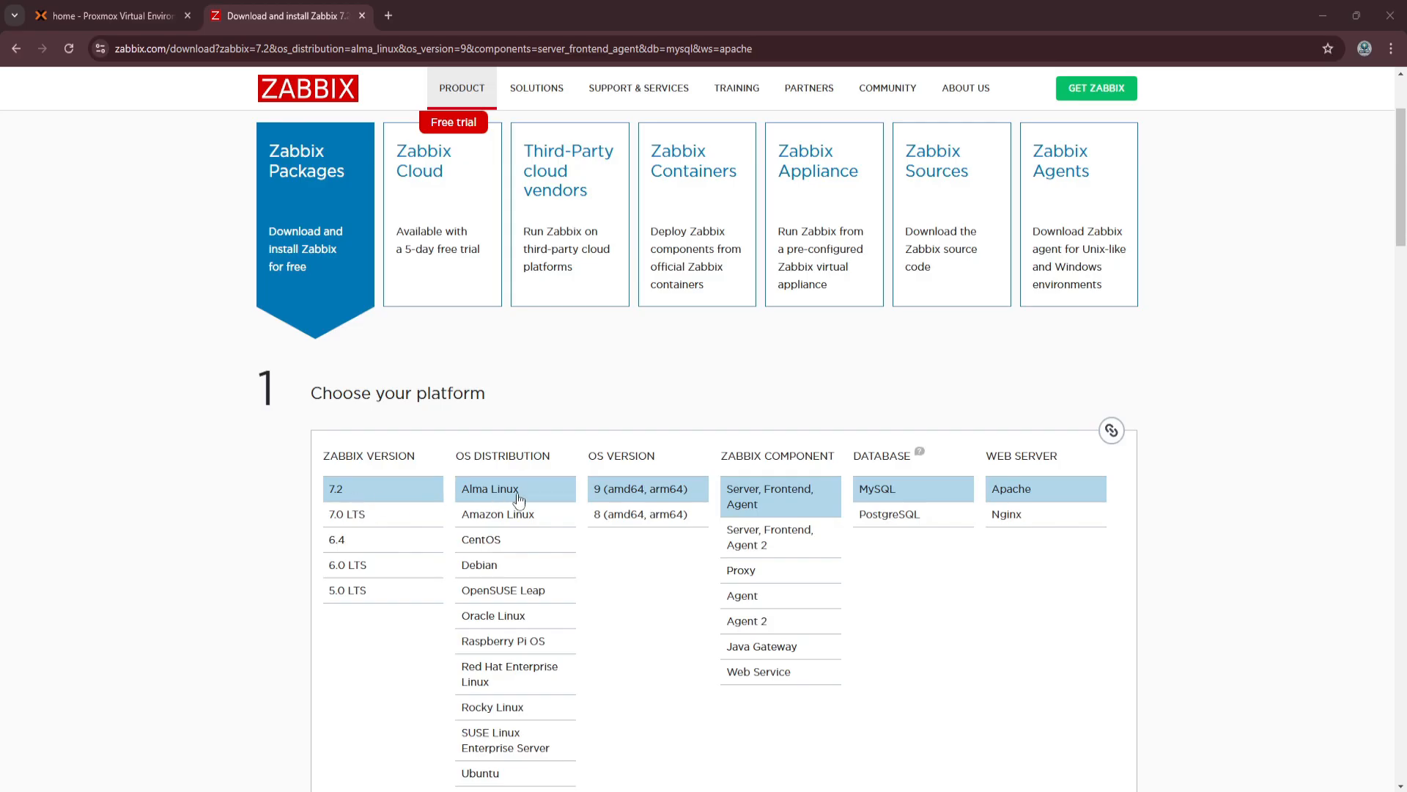
scroll(519, 499, down, 1)
click(505, 700)
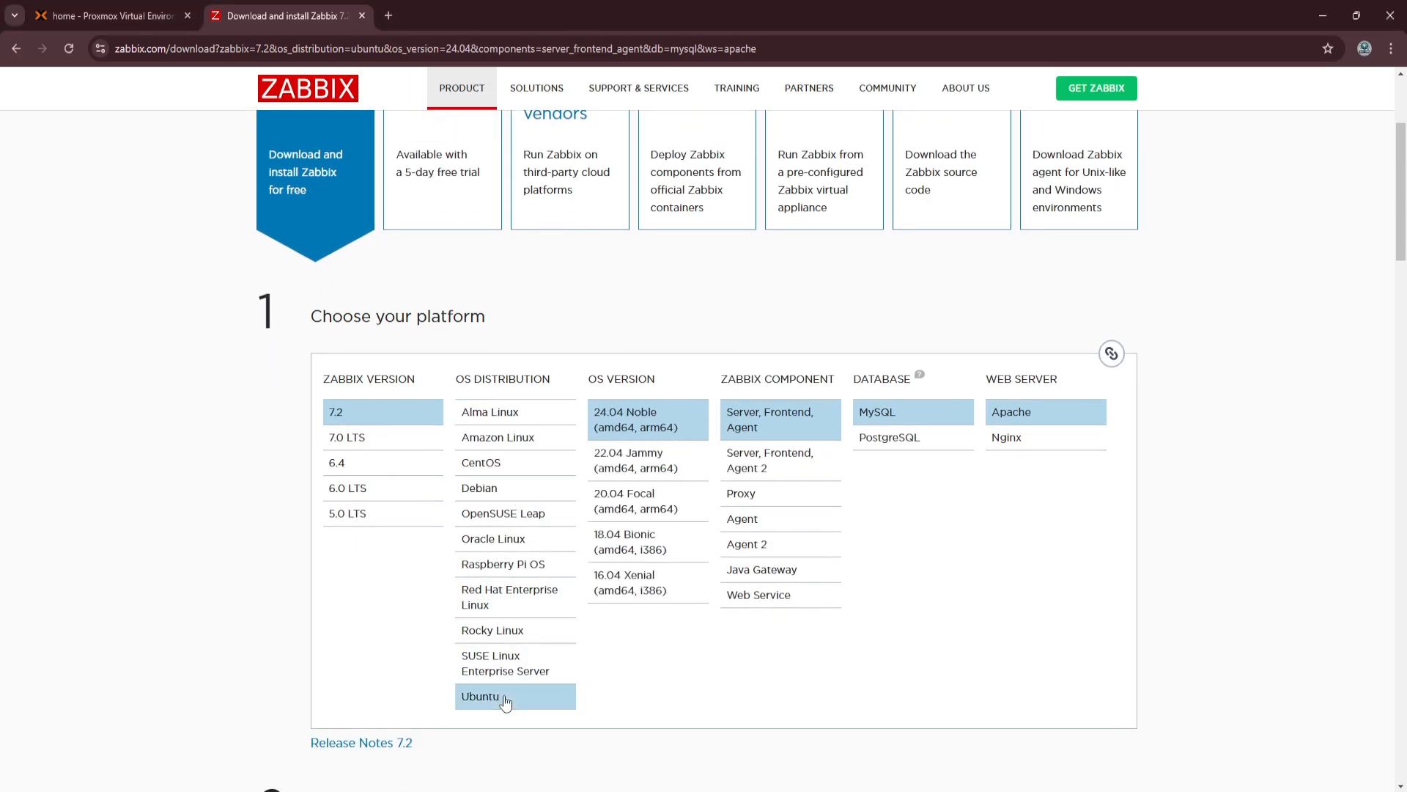
Switch to the Ubuntu-VM console in Proxmox, log in with the account password and start a root shell with sudo -s.
click(71, 11)
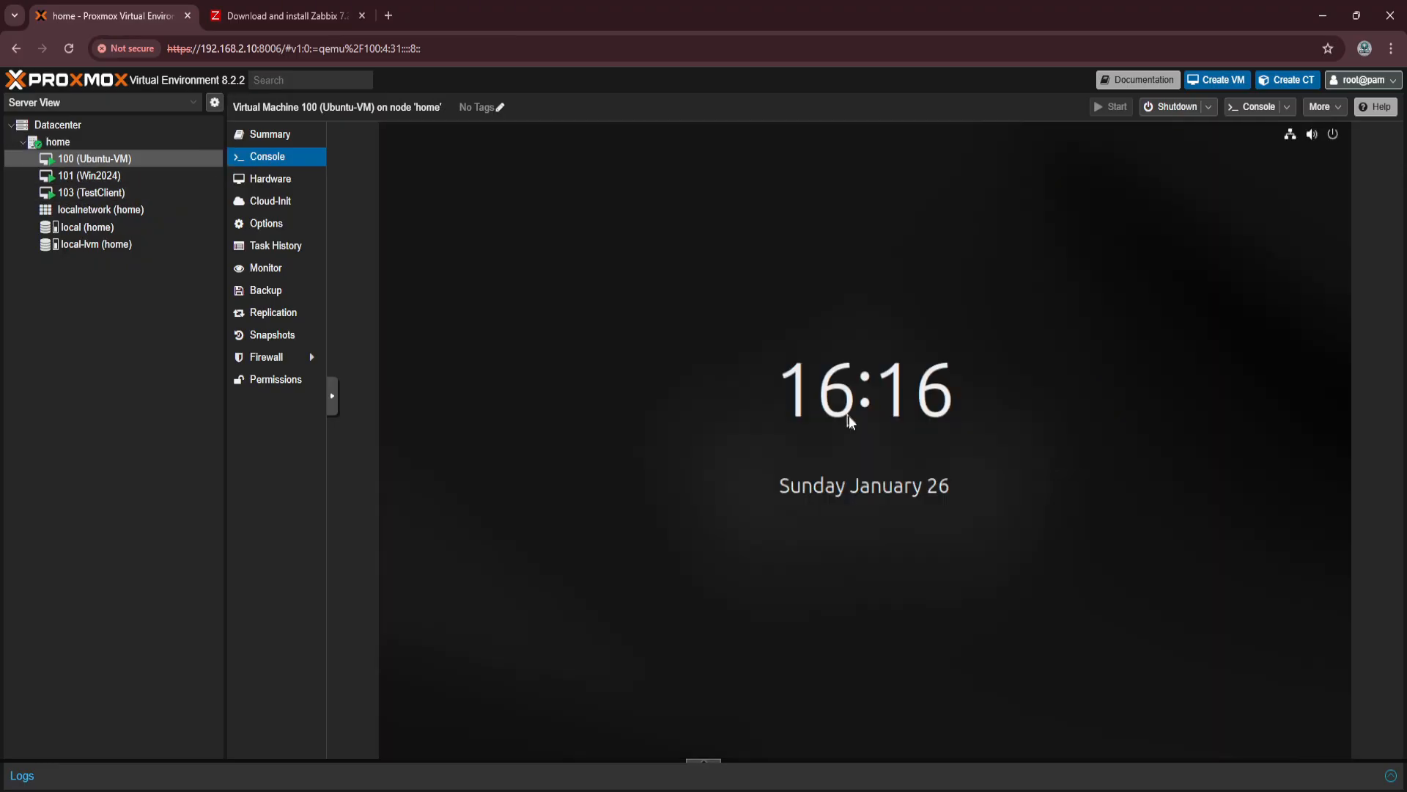
click(849, 415)
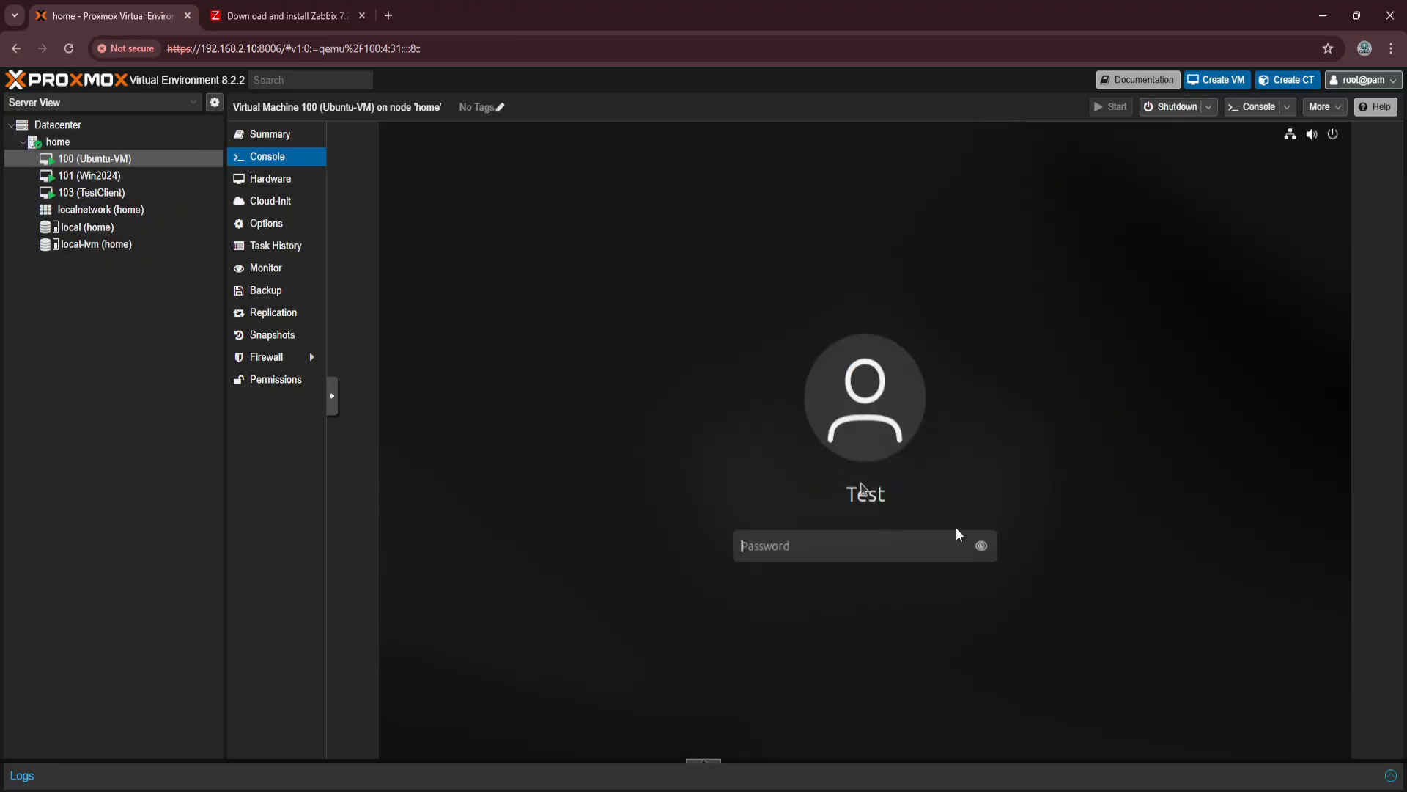
text(t●●●●●●●●)
key(Return)
key(ctrl+c)
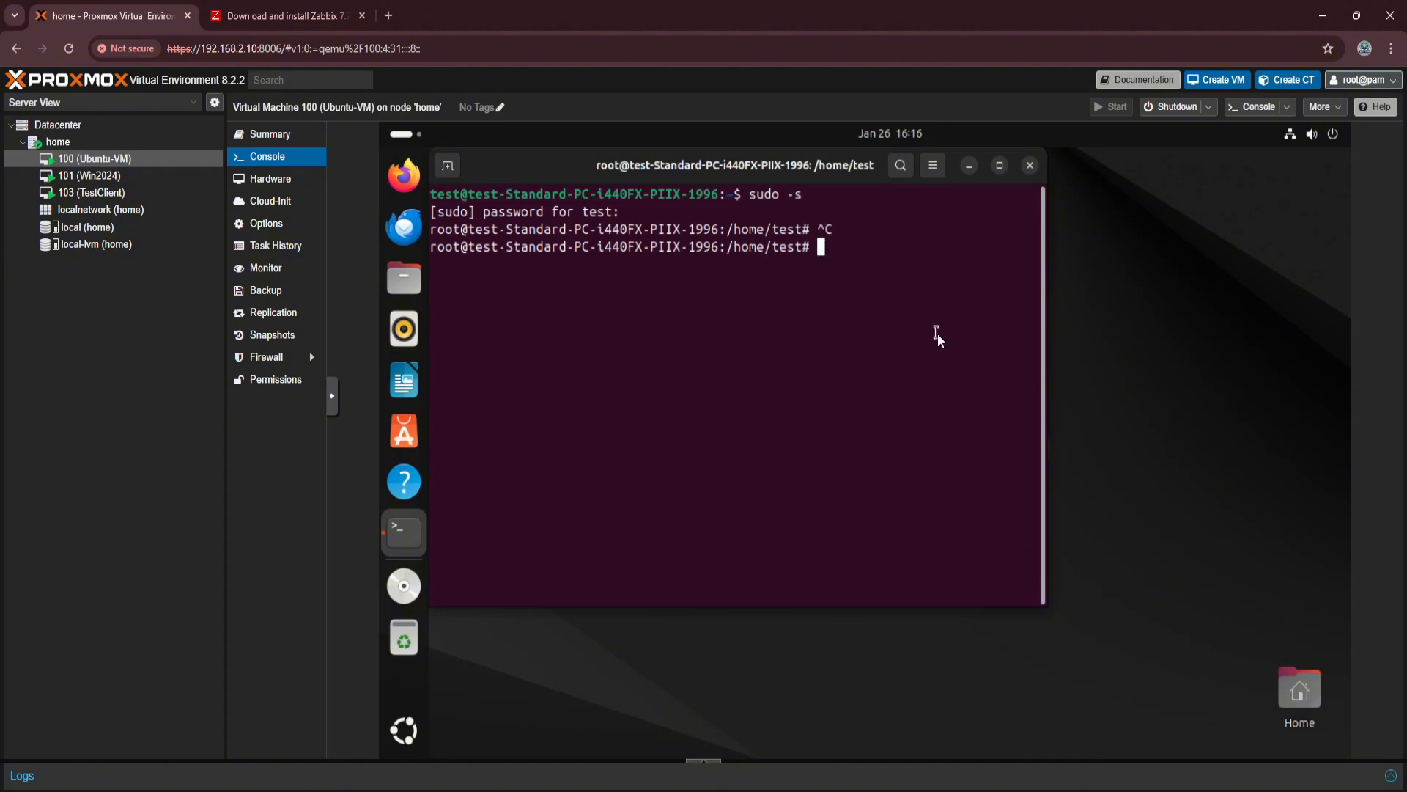
Return to the Zabbix download page and review the platform choices and the root user and repository instructions.
click(272, 10)
scroll(817, 597, down, 3)
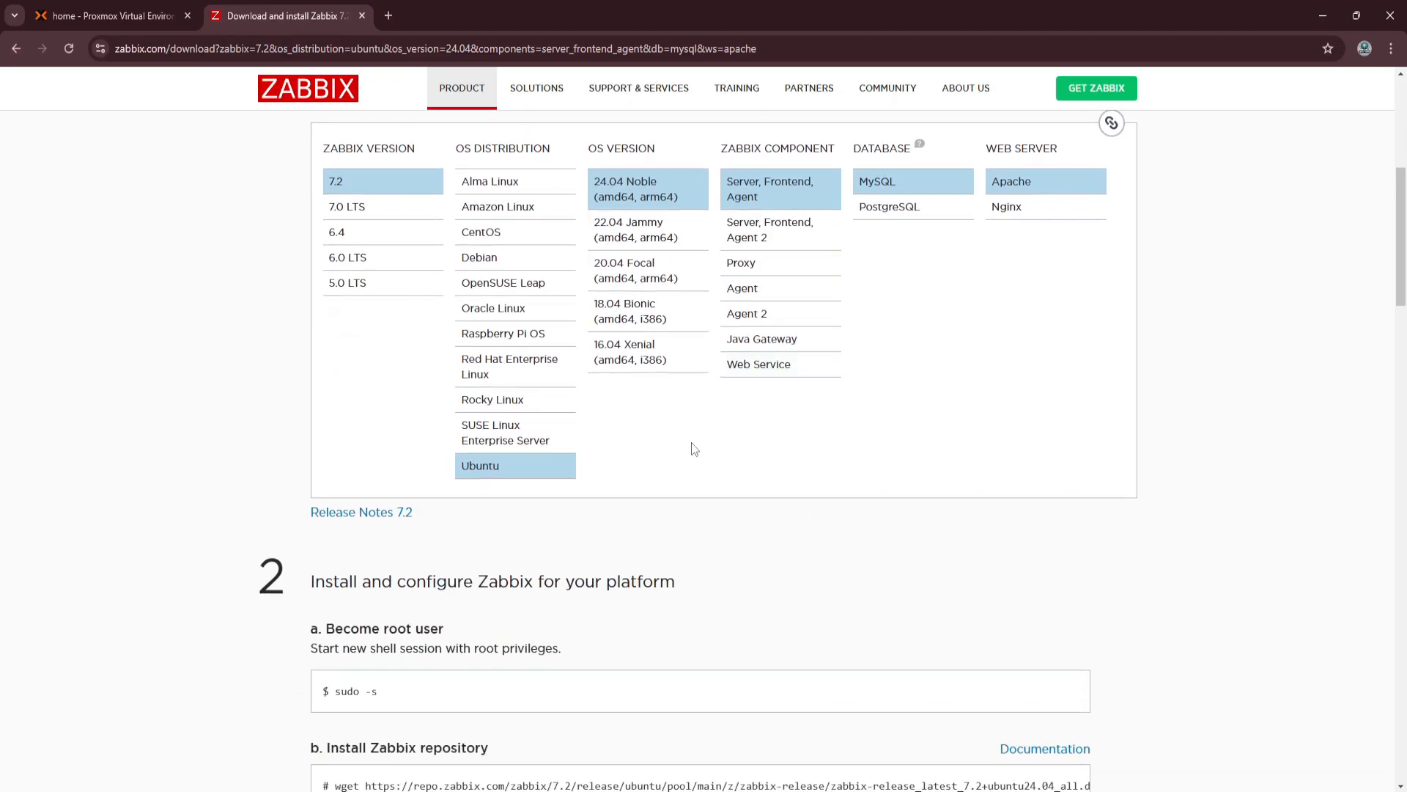
scroll(694, 449, up, 1)
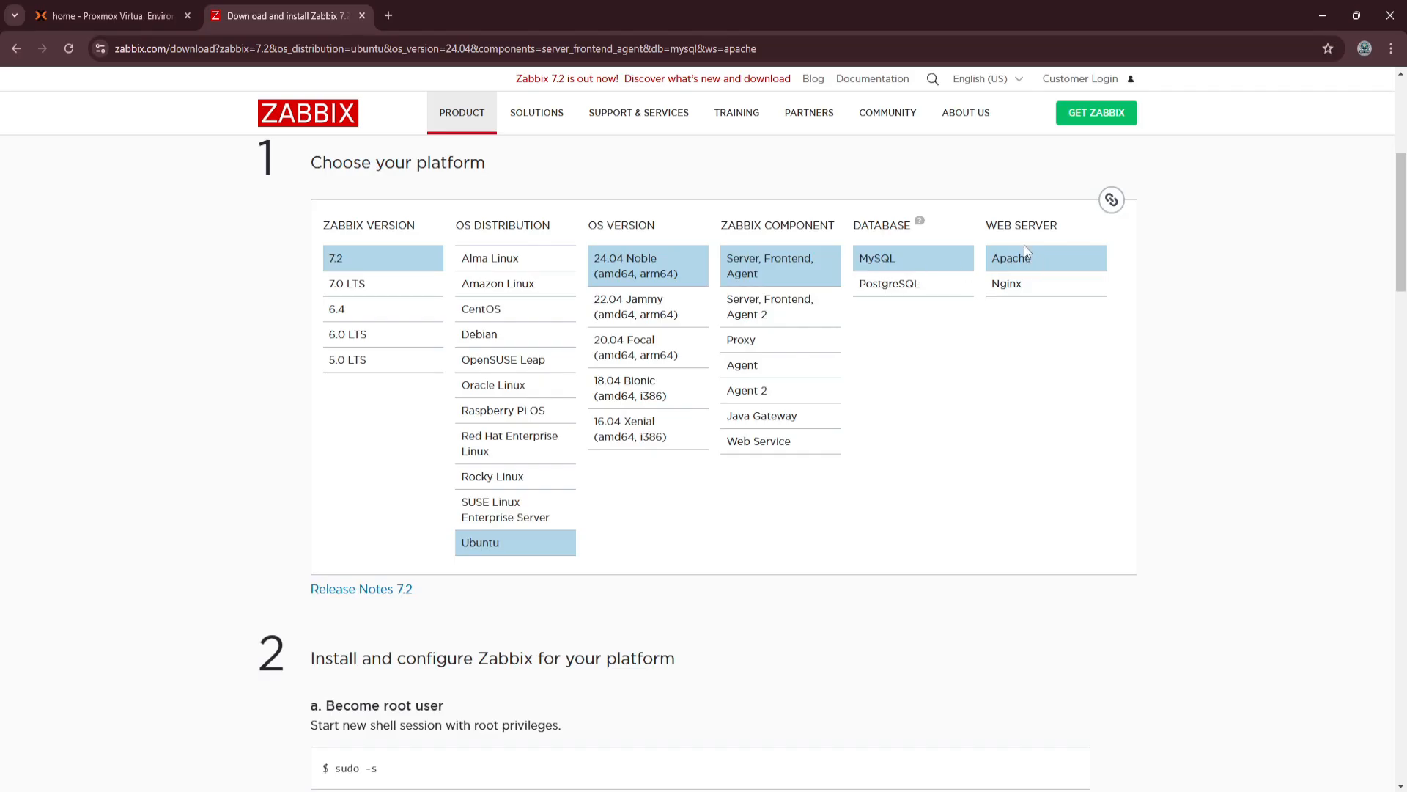
scroll(327, 558, down, 2)
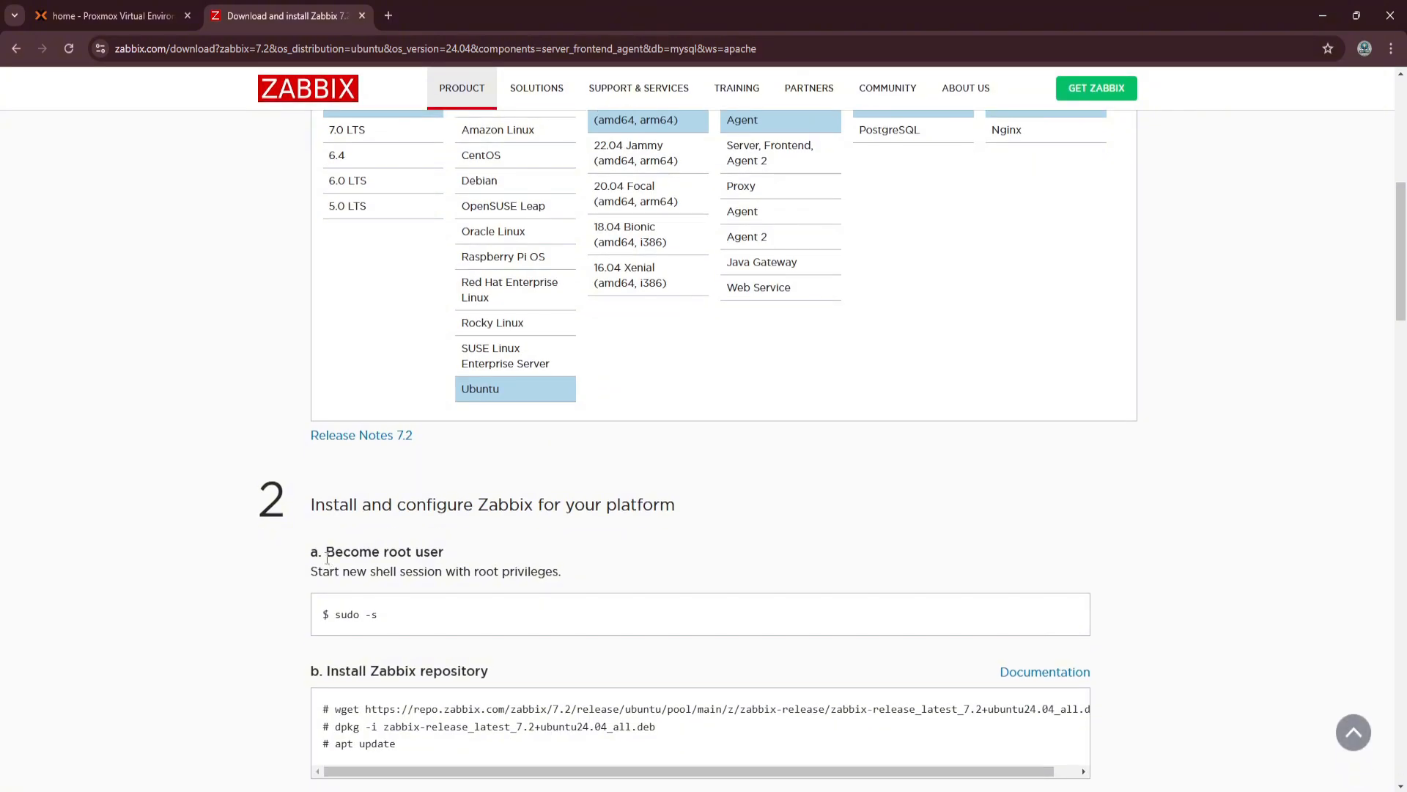
scroll(393, 620, down, 1)
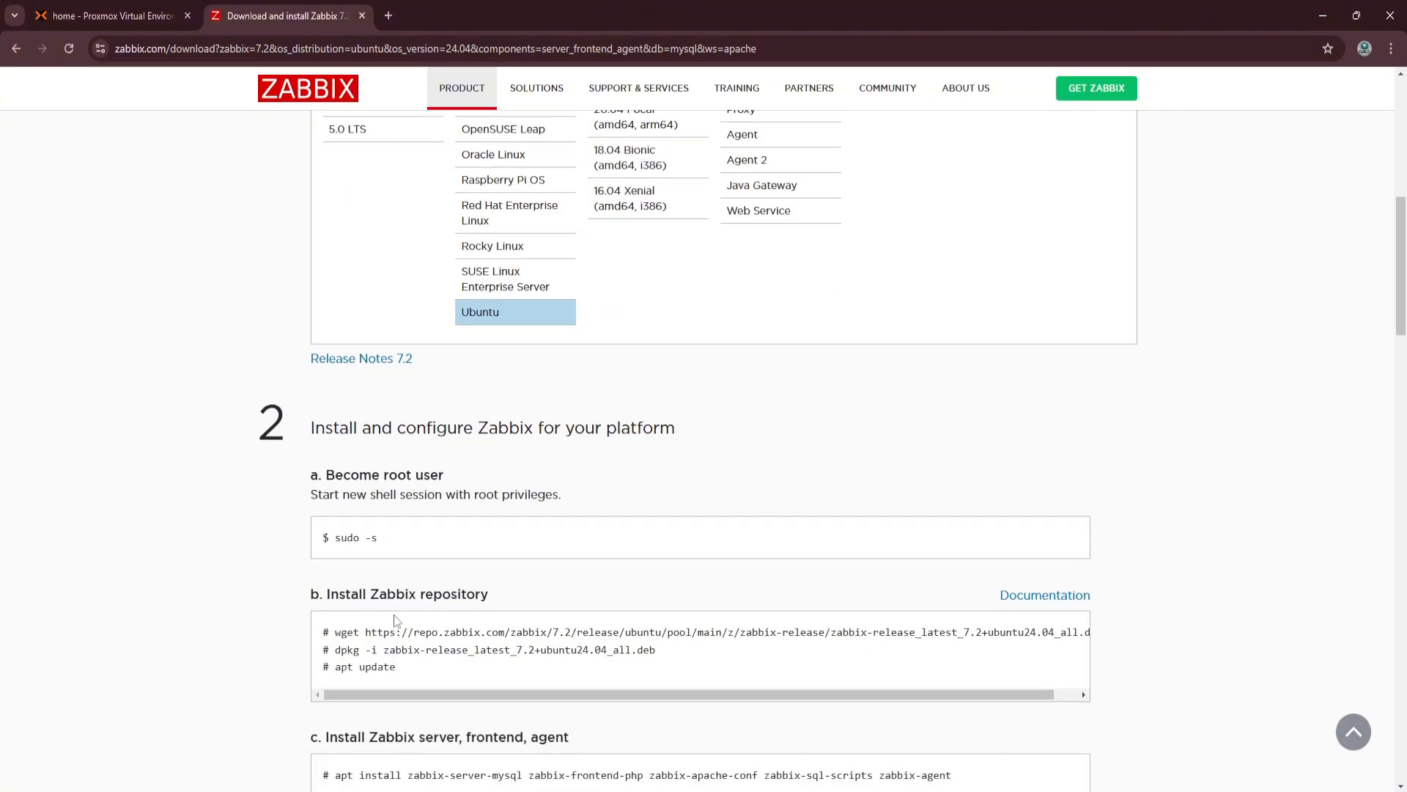
drag(379, 540, 338, 540)
In the Ubuntu VM, download zabbix-release_latest_7.2+ubuntu24.04_all.deb using the wget command from the Zabbix instructions.
key(alt+Tab)
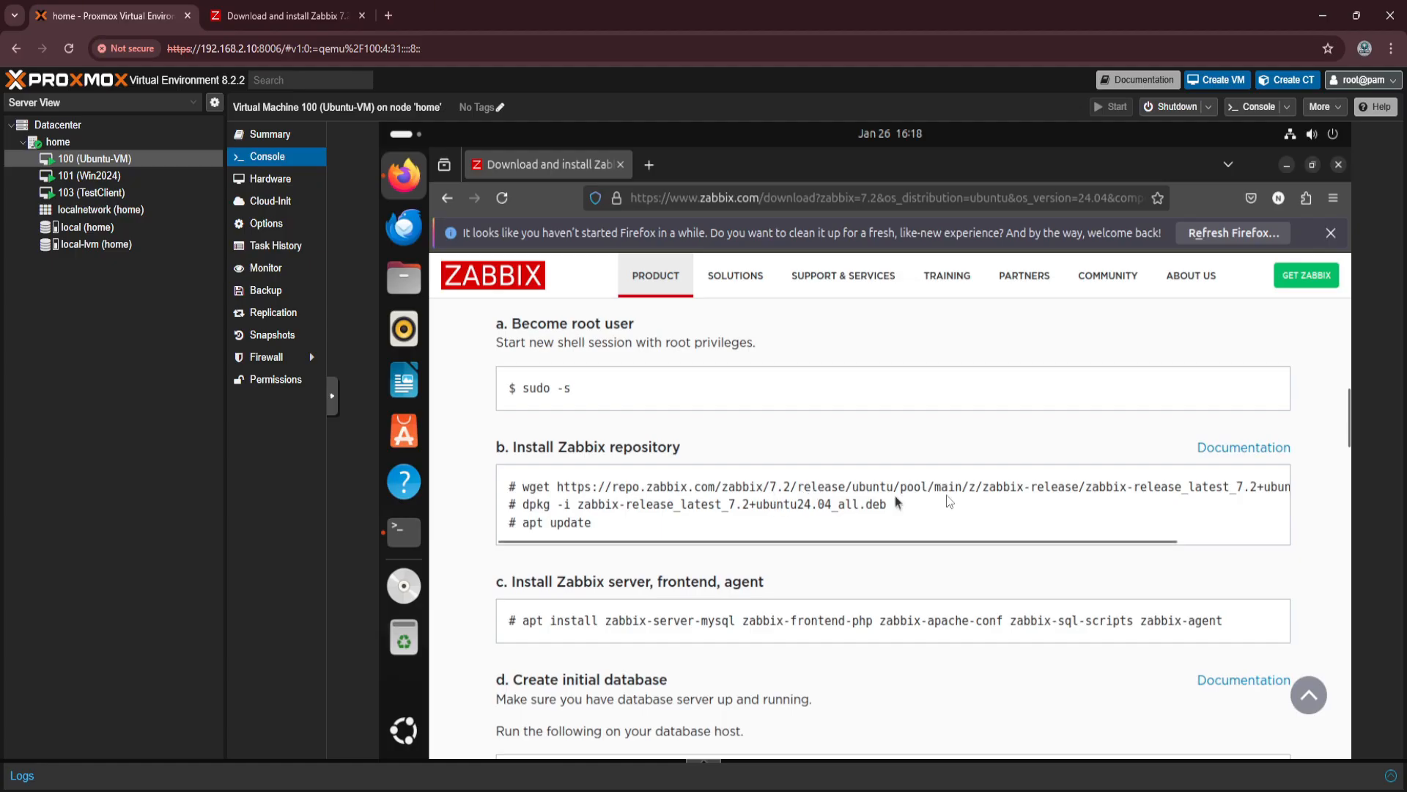
drag(982, 541, 1202, 567)
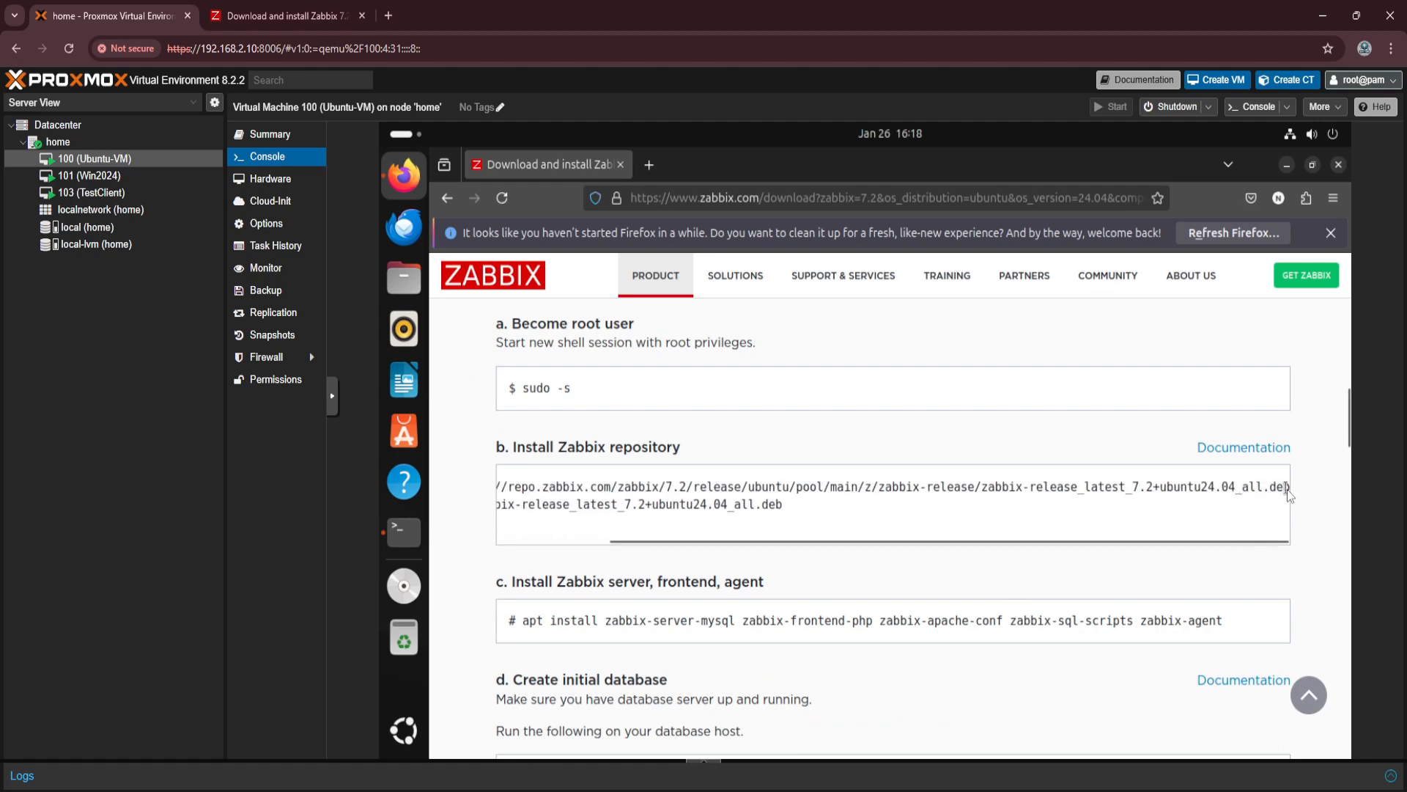
drag(1290, 490, 526, 491)
key(ctrl+c)
click(410, 543)
key(ctrl+shift+v)
key(Return)
Install the downloaded repository package by running dpkg -i zabbix-release_latest_7.2+ubuntu24.04_all.deb in the root shell.
click(1092, 439)
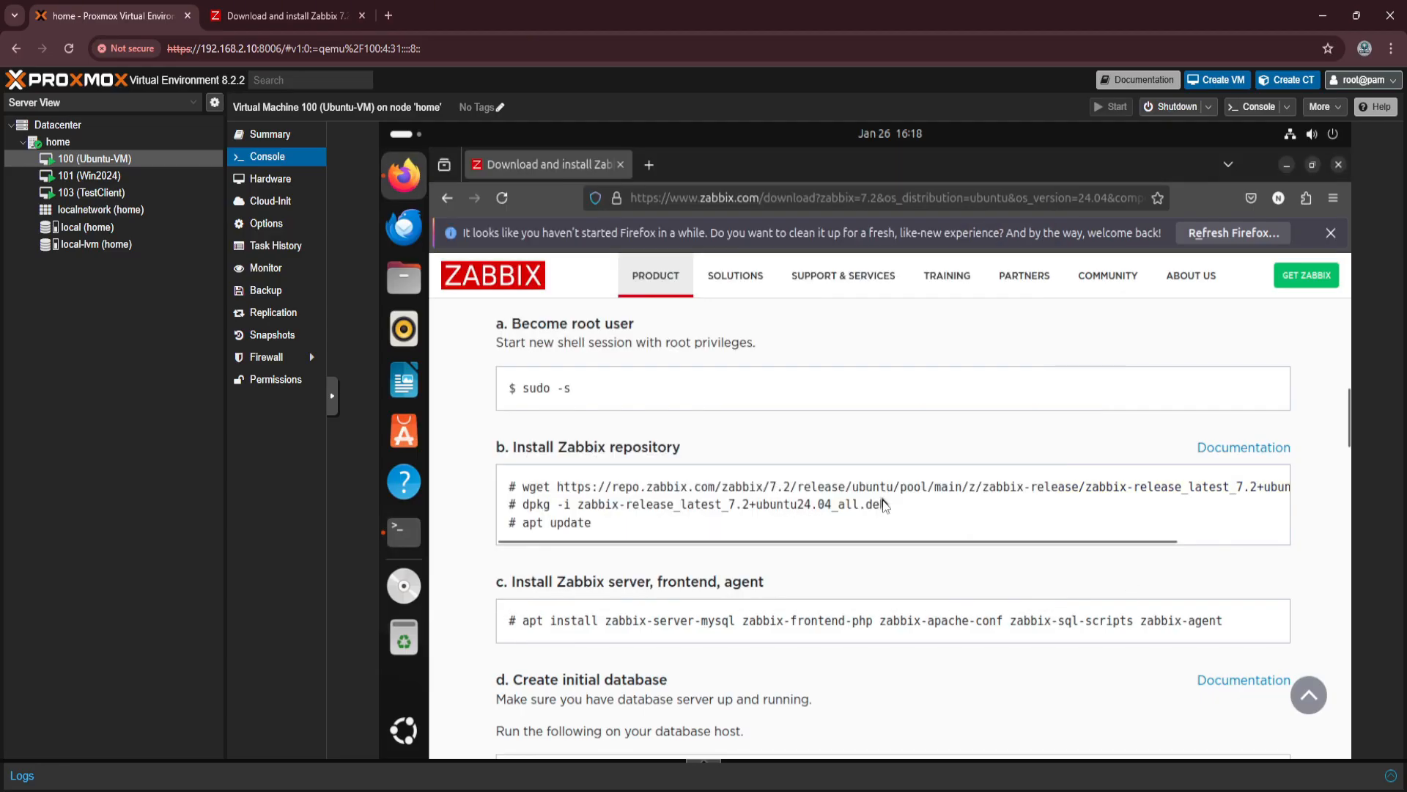
drag(888, 505, 522, 522)
click(400, 538)
key(ctrl+shift+v)
key(Return)
Refresh the package lists by running the apt update command from the instructions.
click(1092, 505)
click(403, 536)
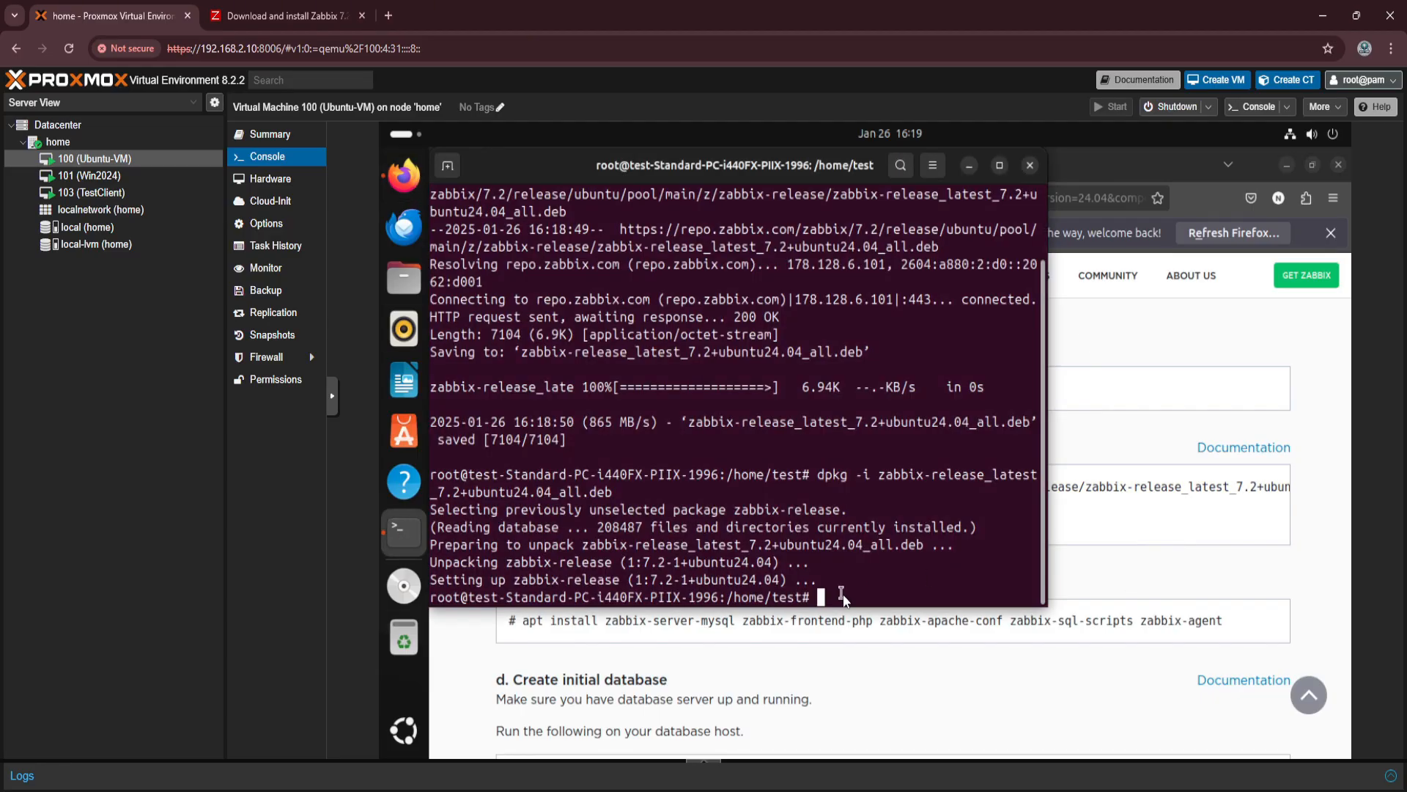
key(ctrl+shift+v)
key(Return)
Run apt install for zabbix-server-mysql, zabbix-frontend-php, zabbix-apache-conf, zabbix-sql-scripts and zabbix-agent.
click(1099, 513)
scroll(1099, 513, down, 2)
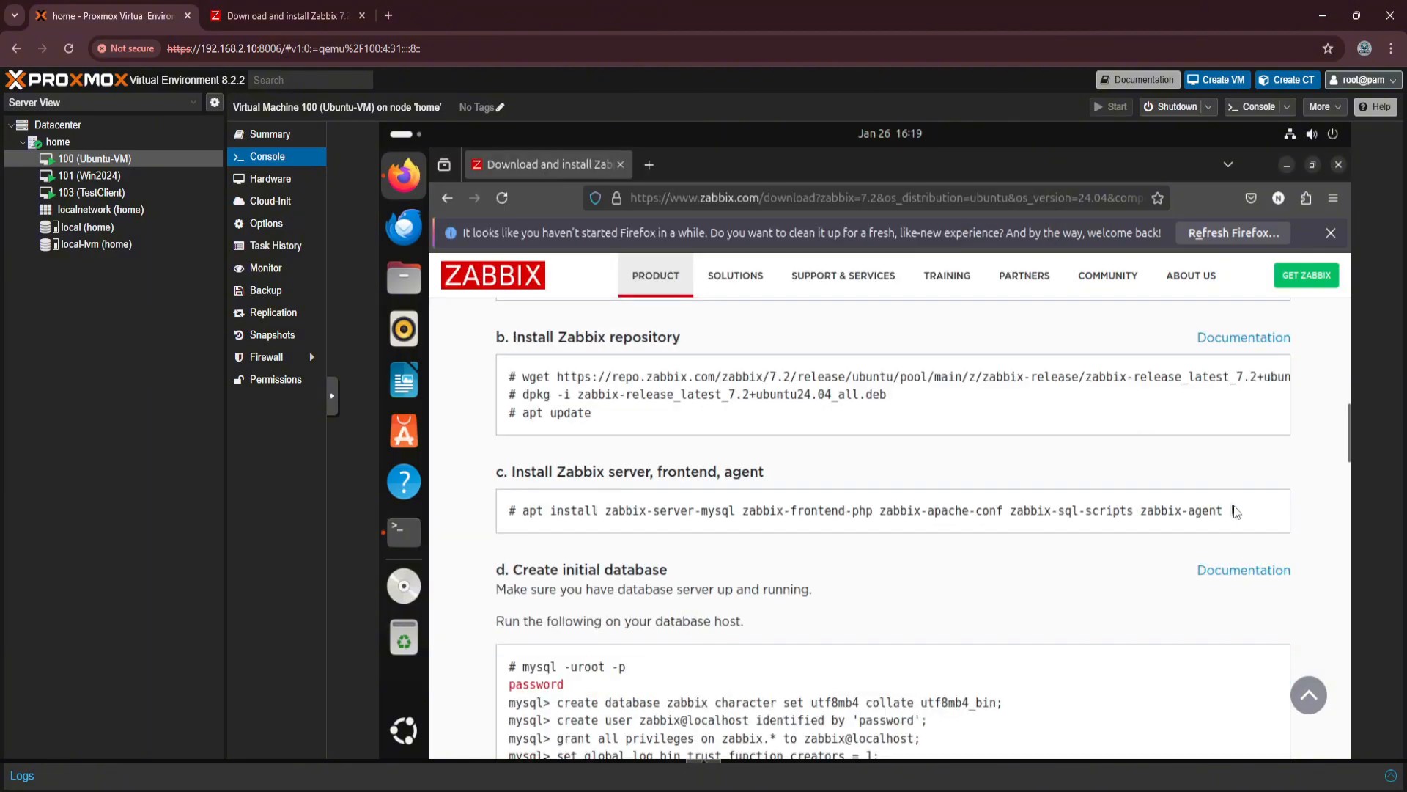
drag(1232, 510, 529, 515)
key(ctrl+c)
click(412, 526)
key(ctrl+shift+v)
key(Return)
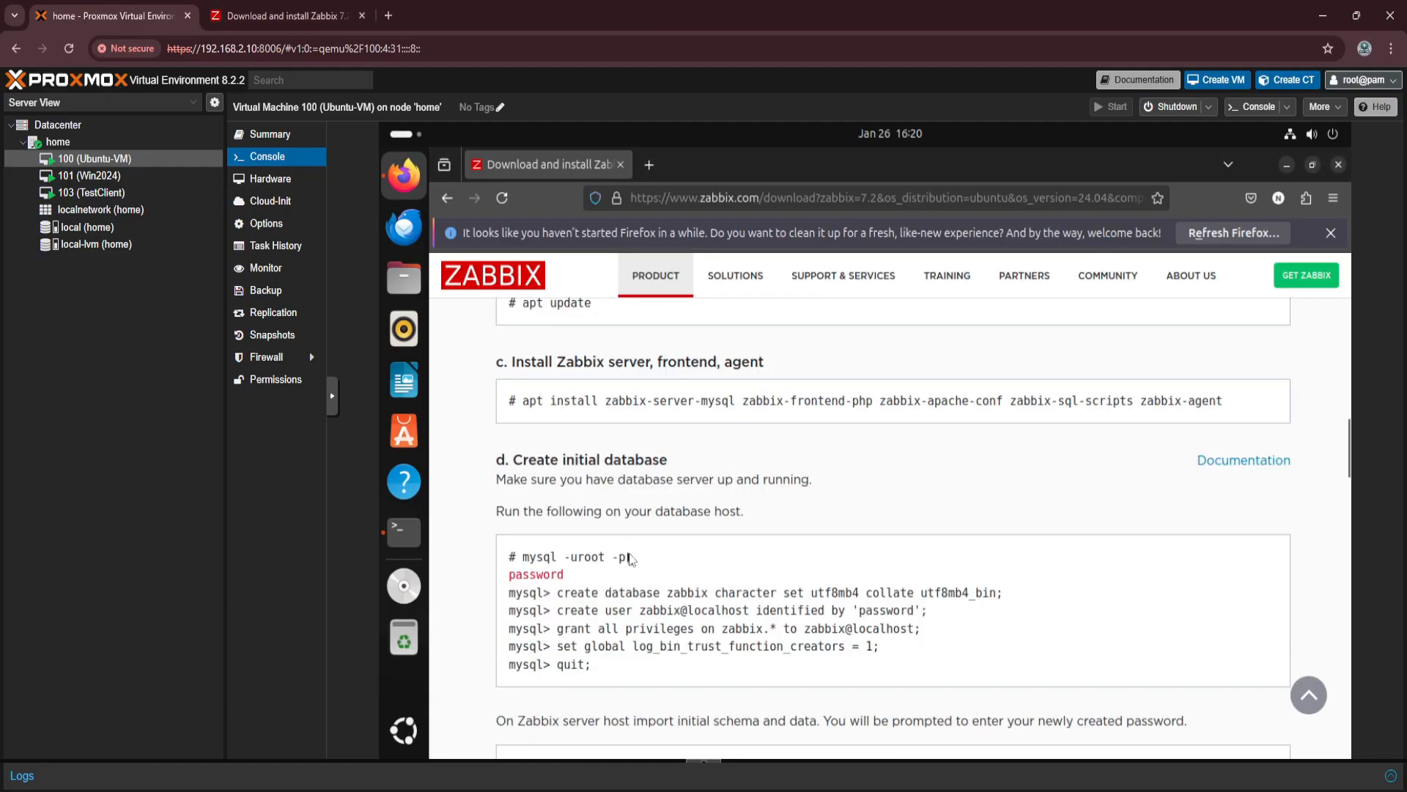
Install the MySQL server package in the terminal, answering y to the installation prompt.
key(alt+Tab)
key(Return)
text(y)
key(Return)
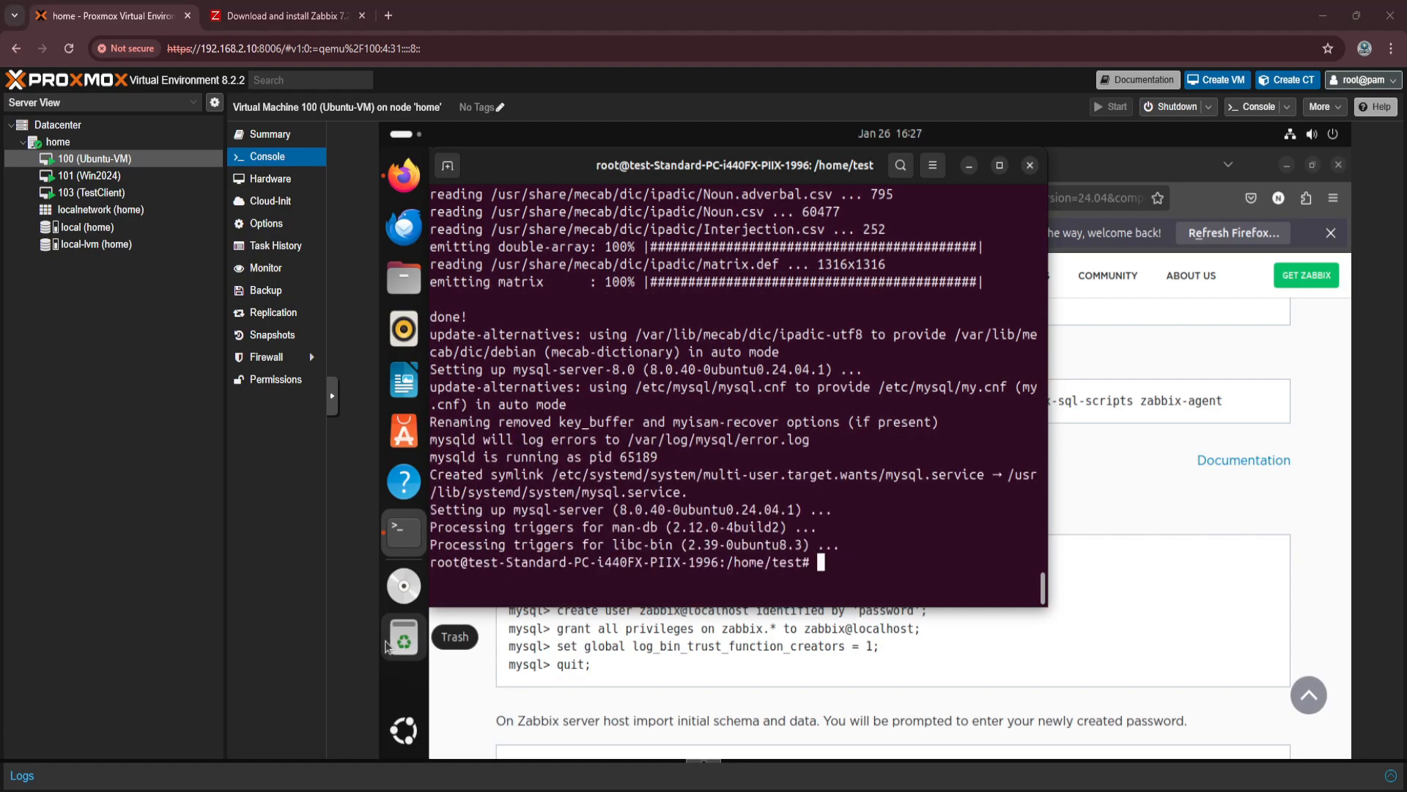
Log in to the MySQL monitor as root with the command mysql -uroot -p from the database instructions.
click(1163, 581)
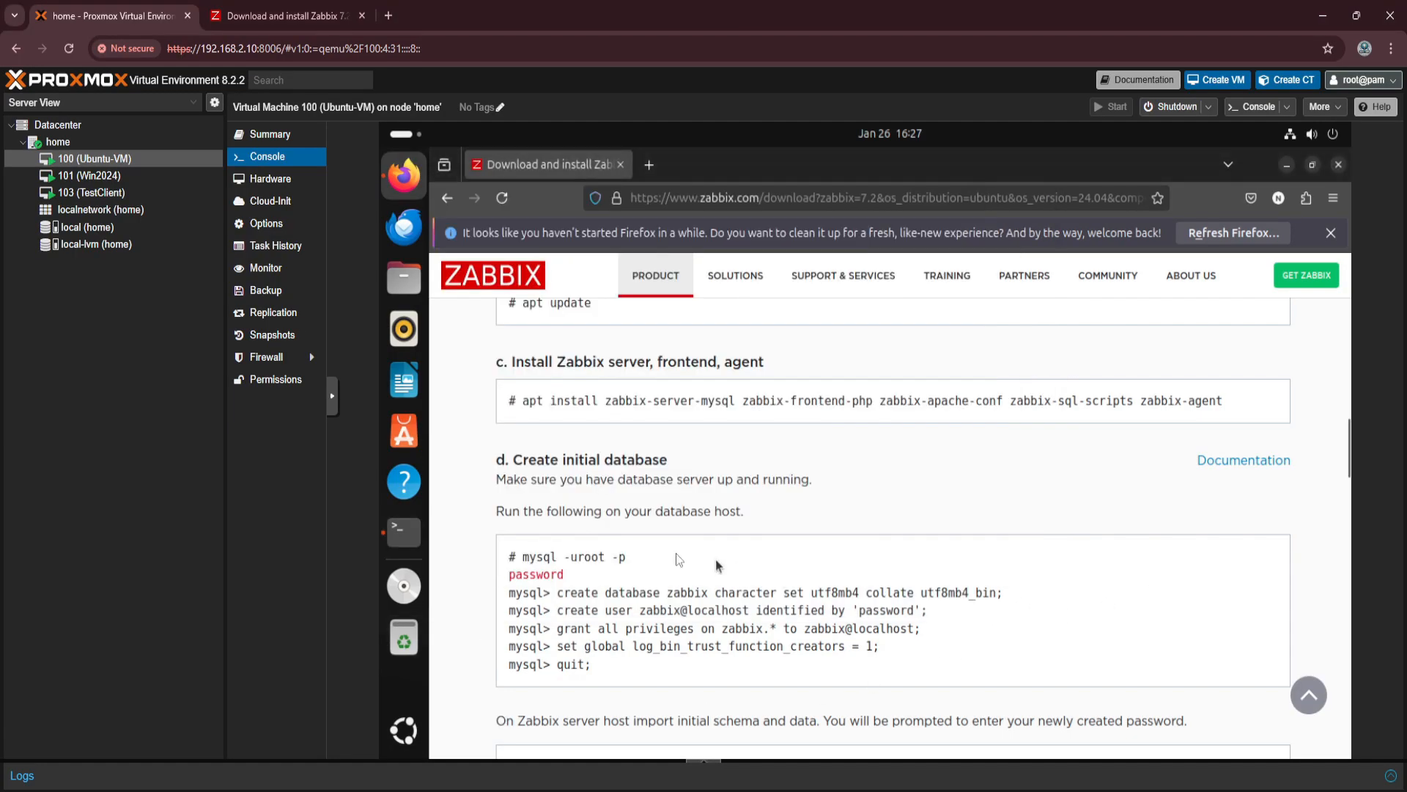
drag(625, 557, 527, 559)
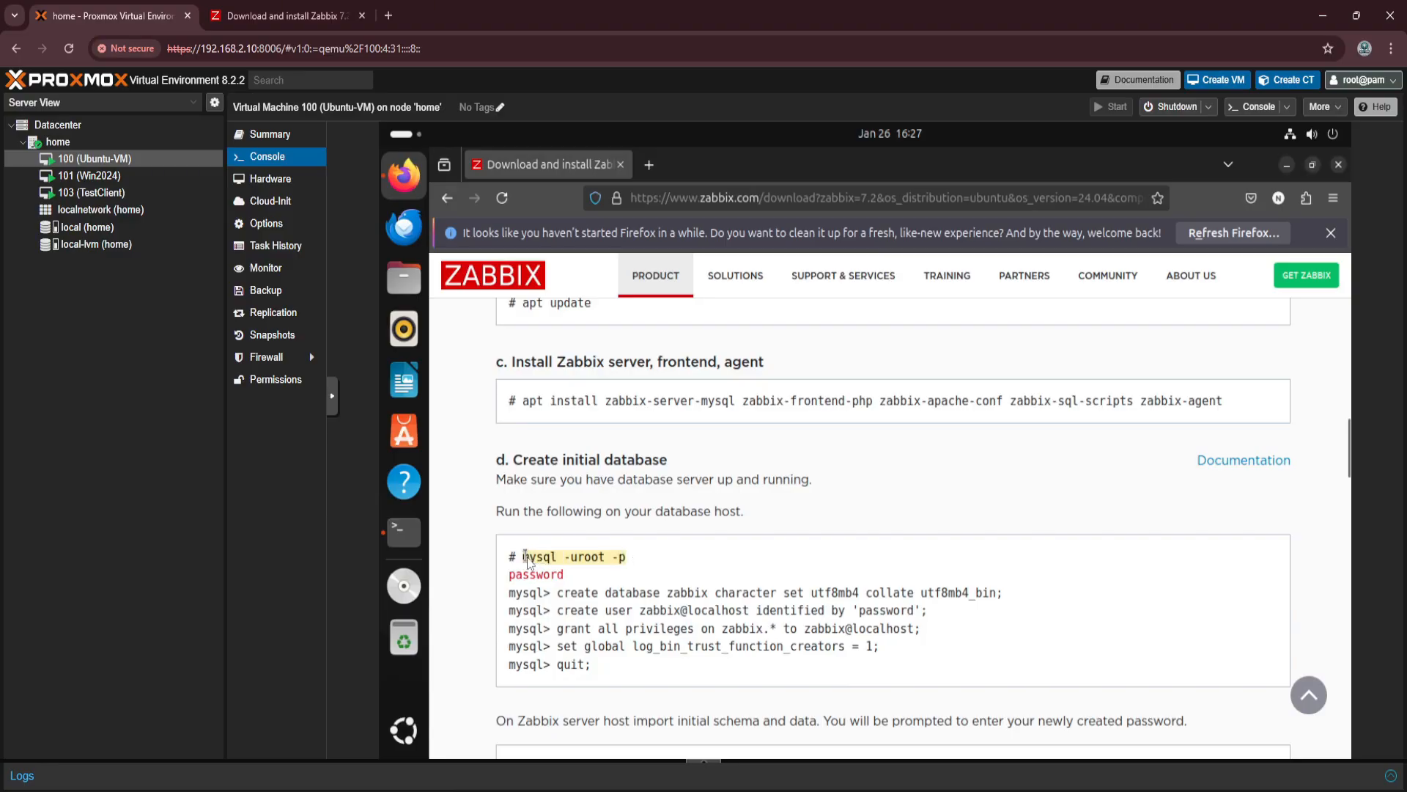
key(ctrl+c)
click(404, 531)
key(ctrl+shift+v)
key(Return)
key(Return)
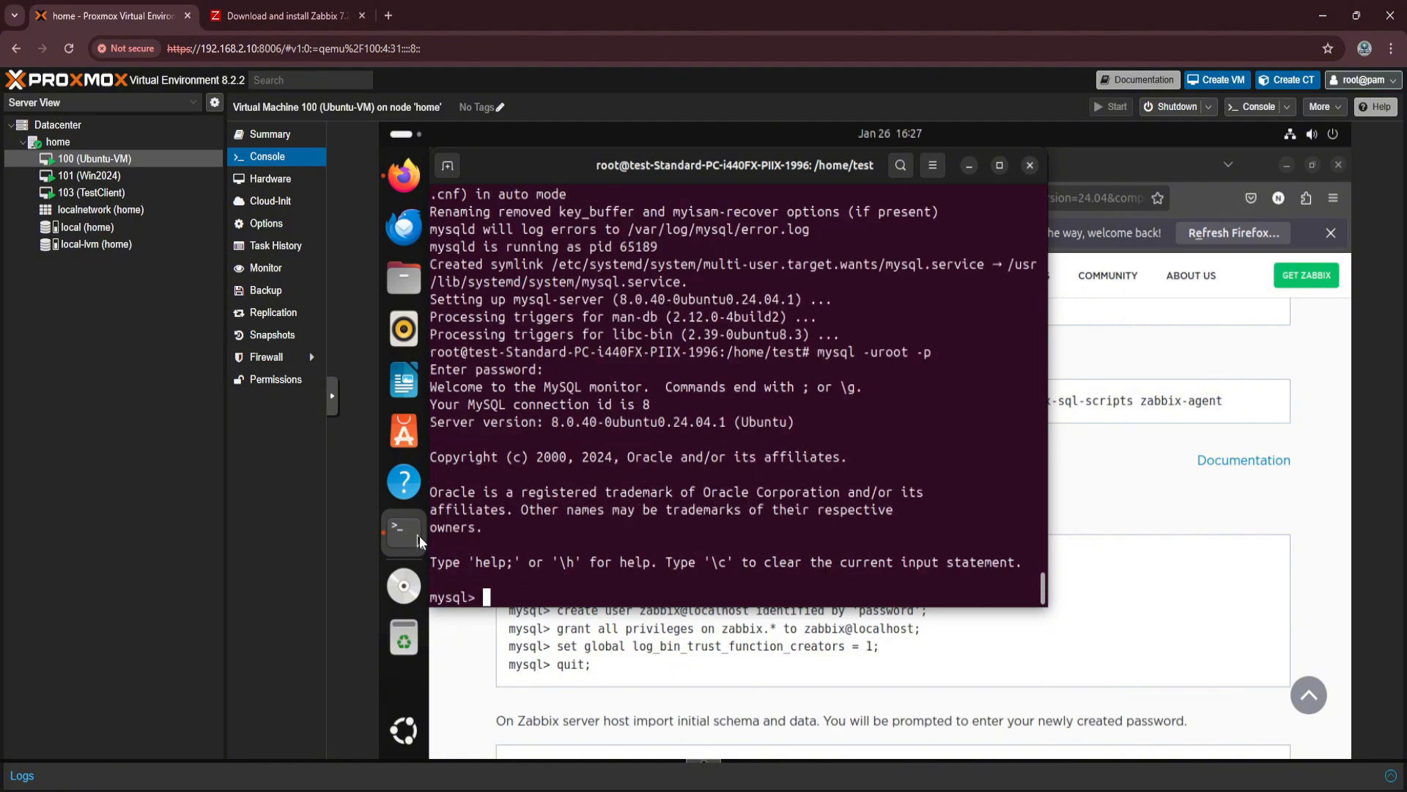
Create the zabbix database in MySQL with character set utf8mb4 and collation utf8mb4_bin, using the statement from the instructions.
click(1165, 607)
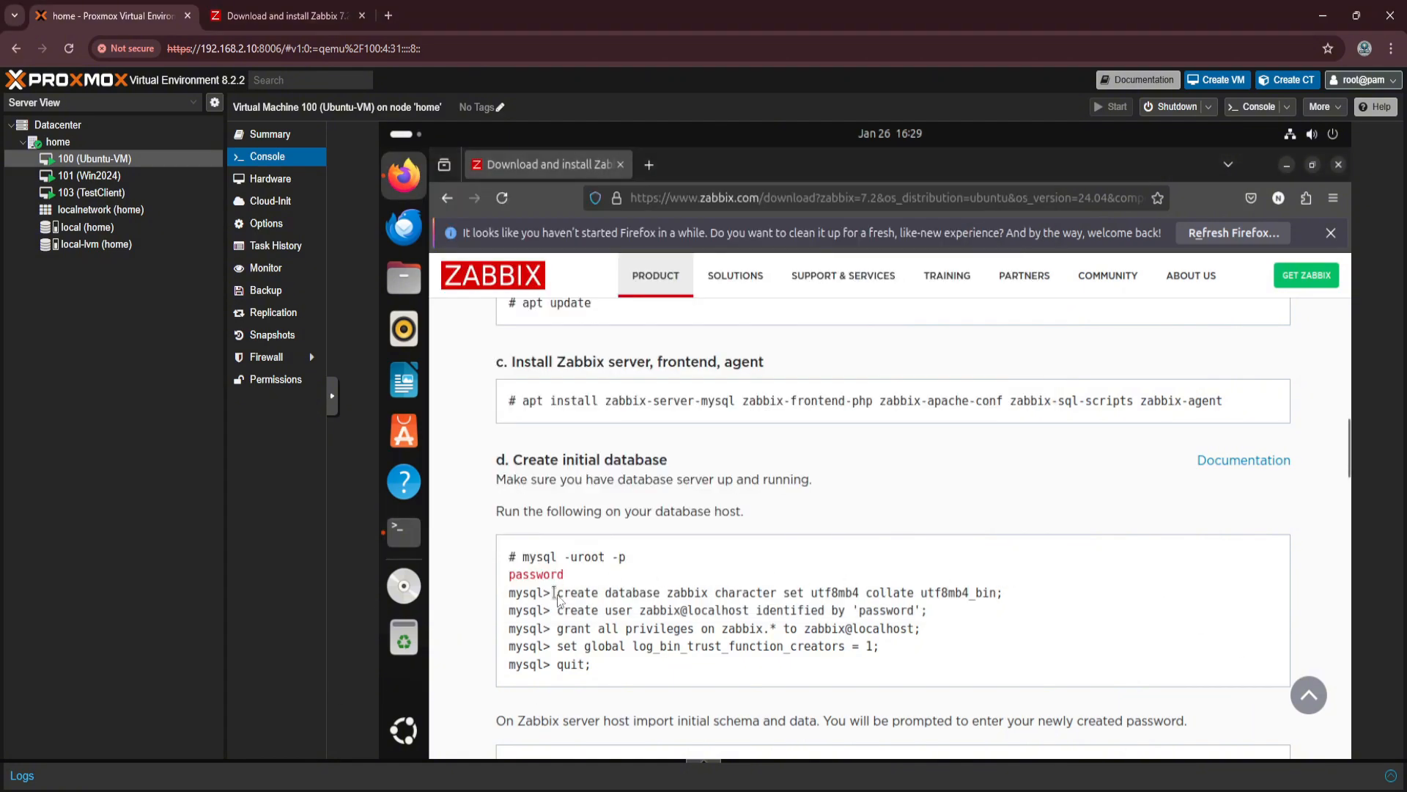
drag(555, 594, 922, 595)
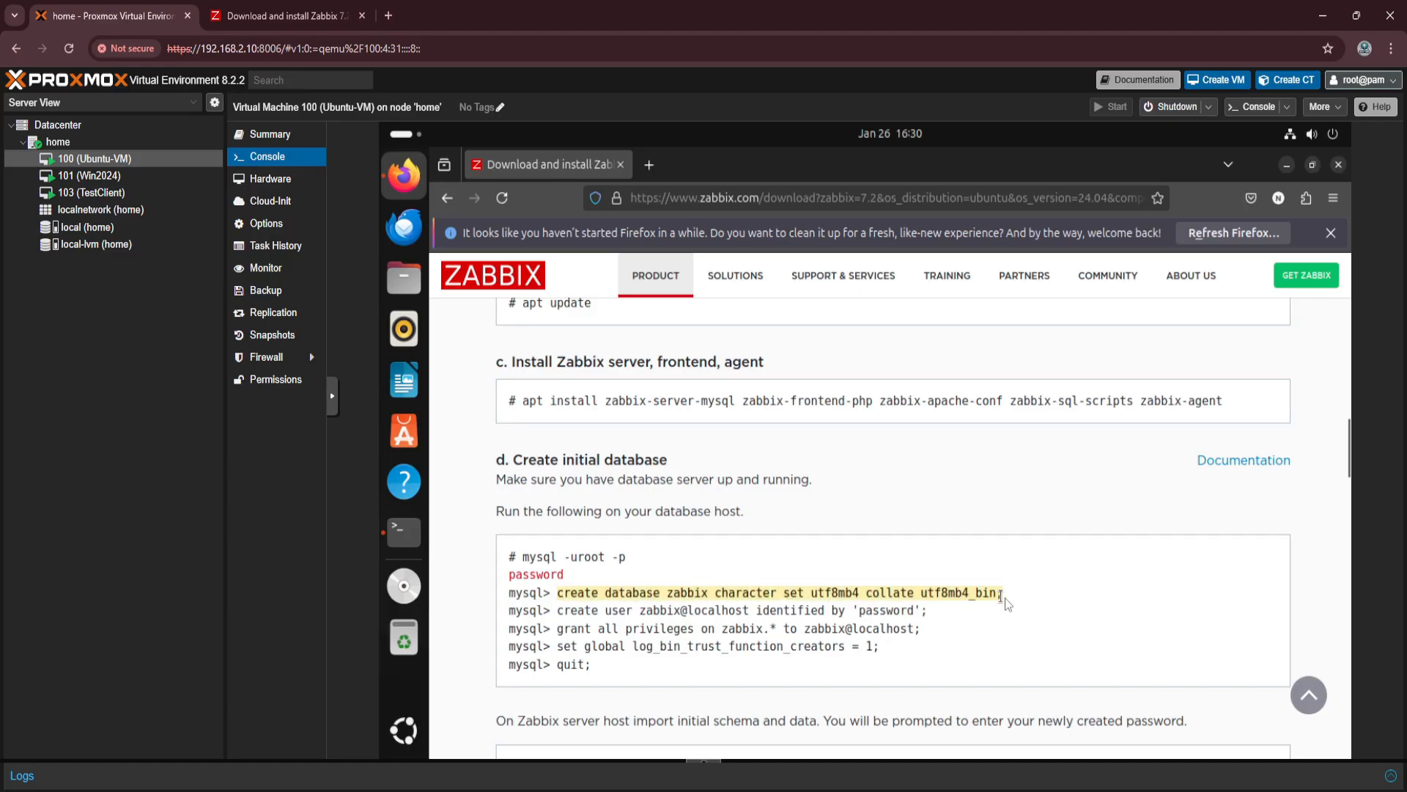
click(418, 538)
key(ctrl+shift+v)
key(Return)
Create the MySQL user zabbix@localhost with the instructions' statement, replacing the placeholder with the chosen database password.
mouse_move(557, 614)
mouse_down()
mouse_move(929, 614)
mouse_move(557, 616)
mouse_up()
key(ctrl+c)
click(411, 535)
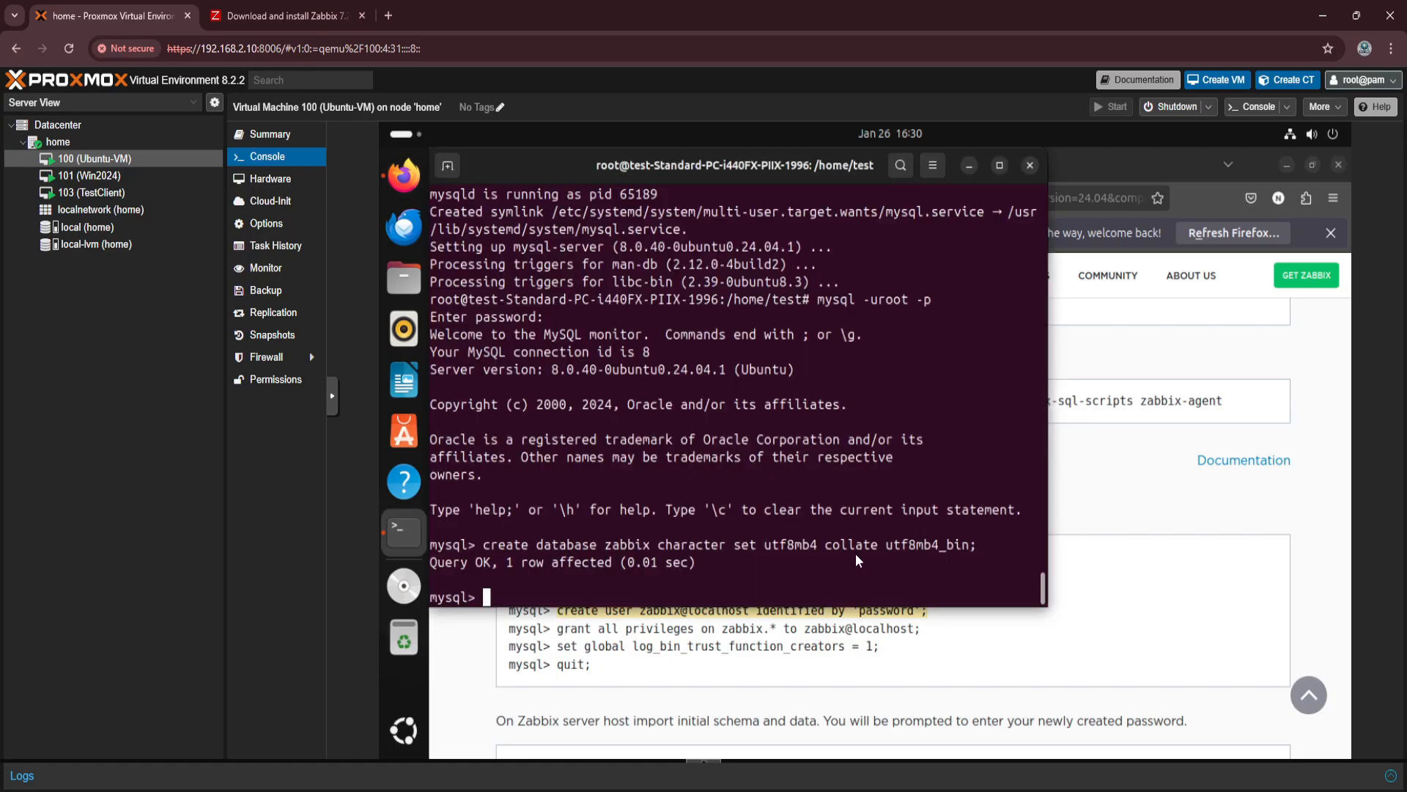
key(ctrl+shift+v)
key(Left)
key(Left)
key(BackSpace)
key(BackSpace)
key(BackSpace)
key(BackSpace)
key(BackSpace)
key(BackSpace)
key(BackSpace)
key(BackSpace)
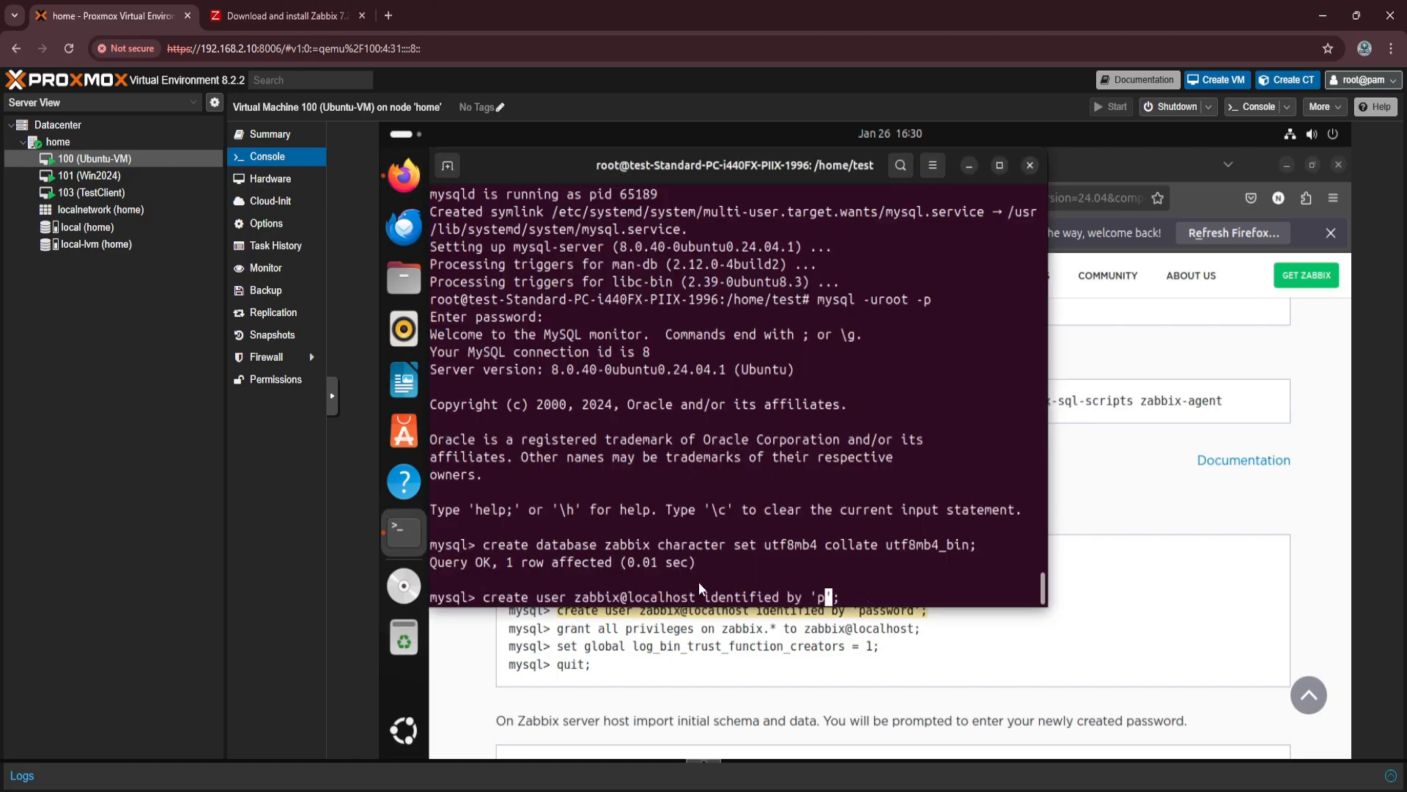
text(Abc12345!)
key(Return)
Grant all privileges on zabbix.* to zabbix@localhost by running the statement from the instructions.
click(917, 635)
drag(917, 630, 557, 629)
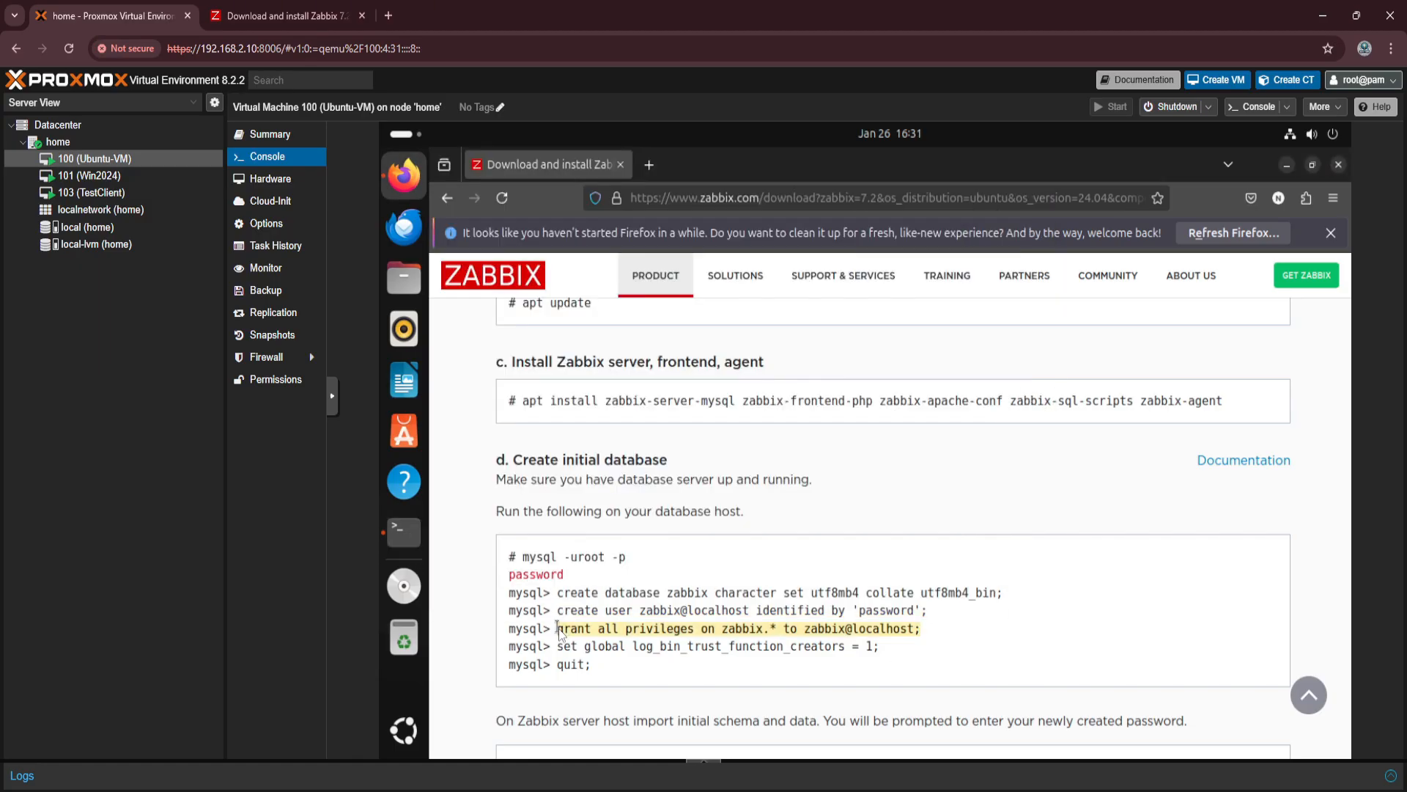
key(ctrl+c)
click(396, 535)
key(ctrl+shift+v)
key(Return)
Try to set the global variable log_bin_trust_function_creators to 1 with the statement copied from the instructions.
click(878, 648)
drag(878, 648, 559, 648)
key(ctrl+c)
click(407, 542)
key(ctrl+shift+v)
key(Return)
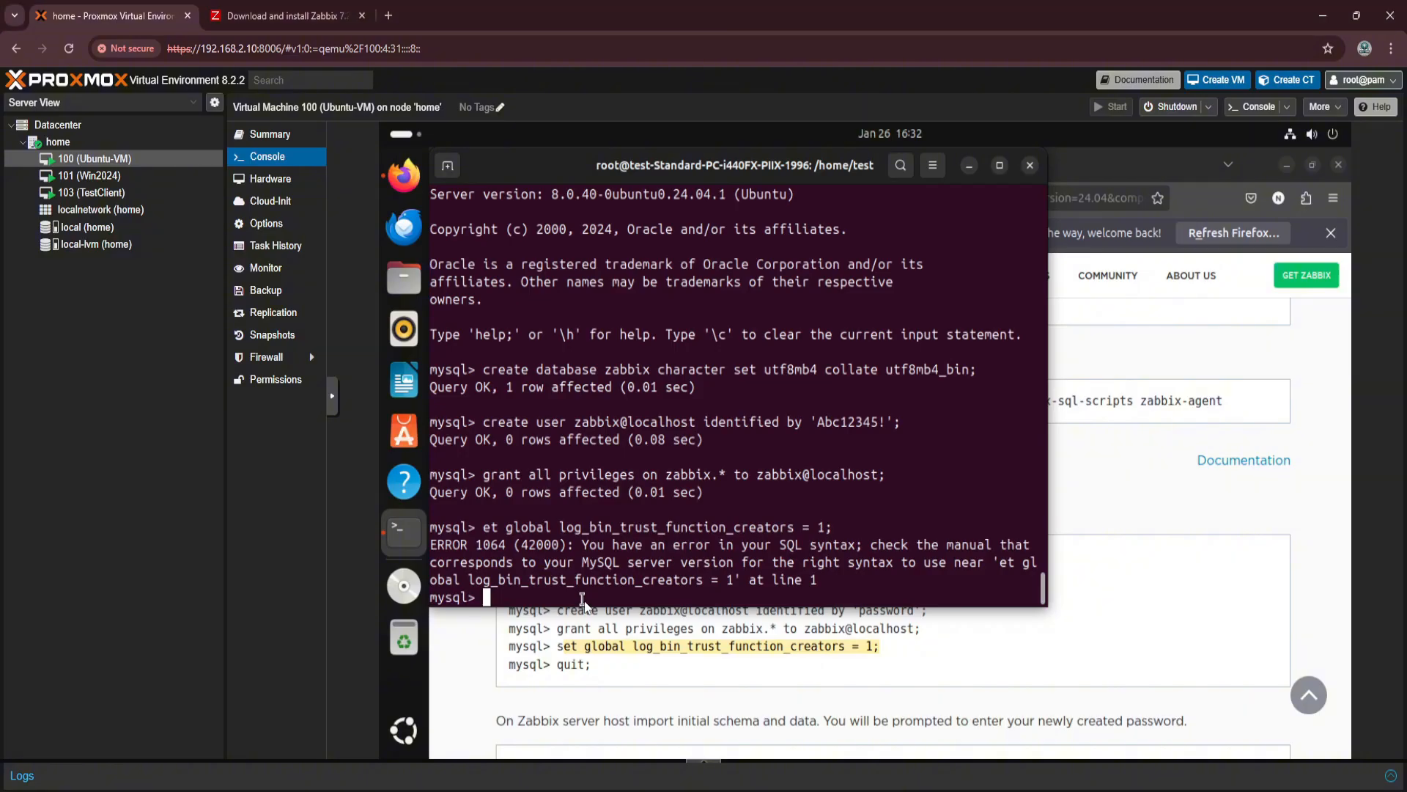
Correct the misspelled statement to read set global log_bin_trust_function_creators = 1; and run it in MySQL.
key(Up)
key(Left)
key(Left)
key(Left)
key(Left)
key(Left)
key(Left)
key(Left)
key(Left)
key(Left)
key(Left)
key(Left)
key(Left)
key(Left)
key(Left)
key(Left)
key(Left)
key(Left)
key(Left)
key(Left)
key(Left)
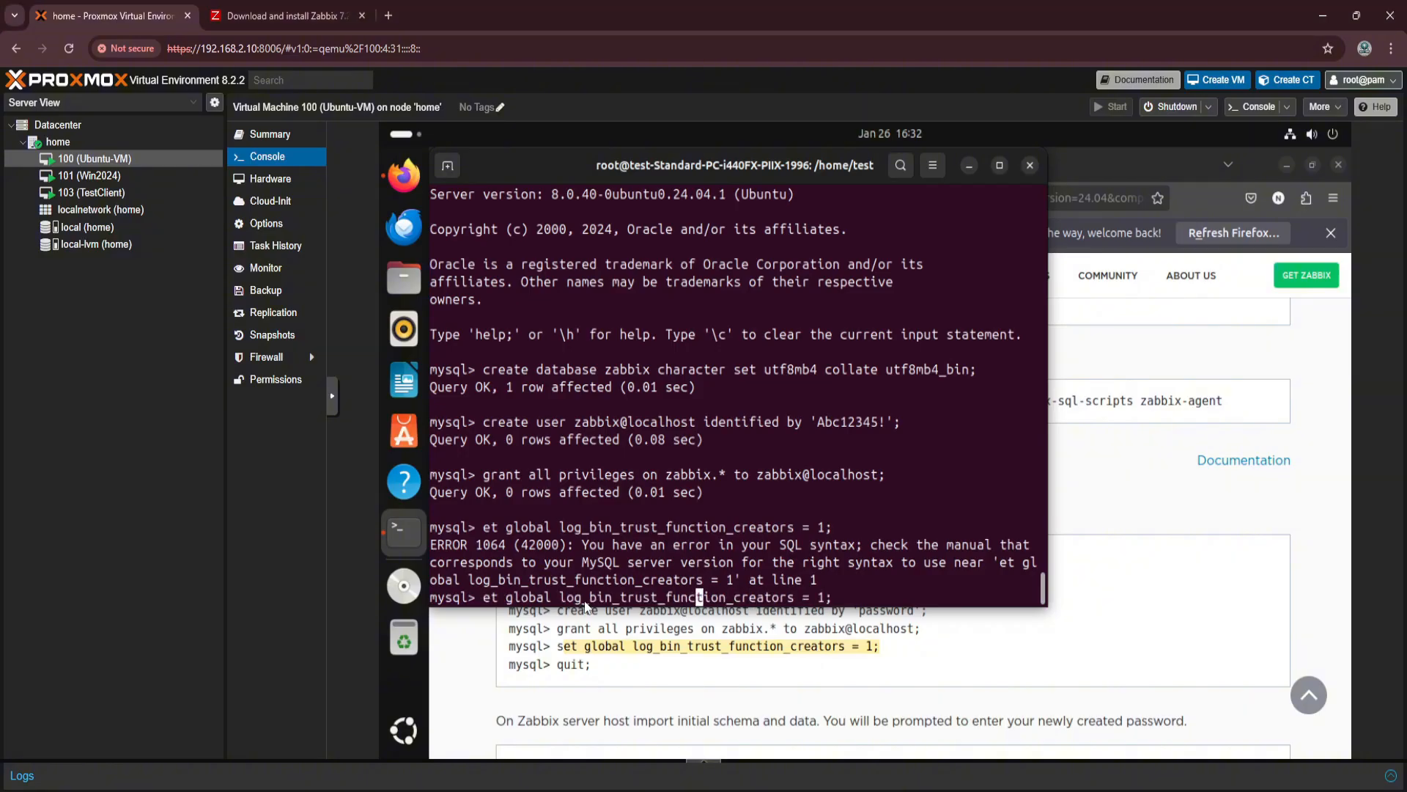
key(Left)
key(Left)
text(s)
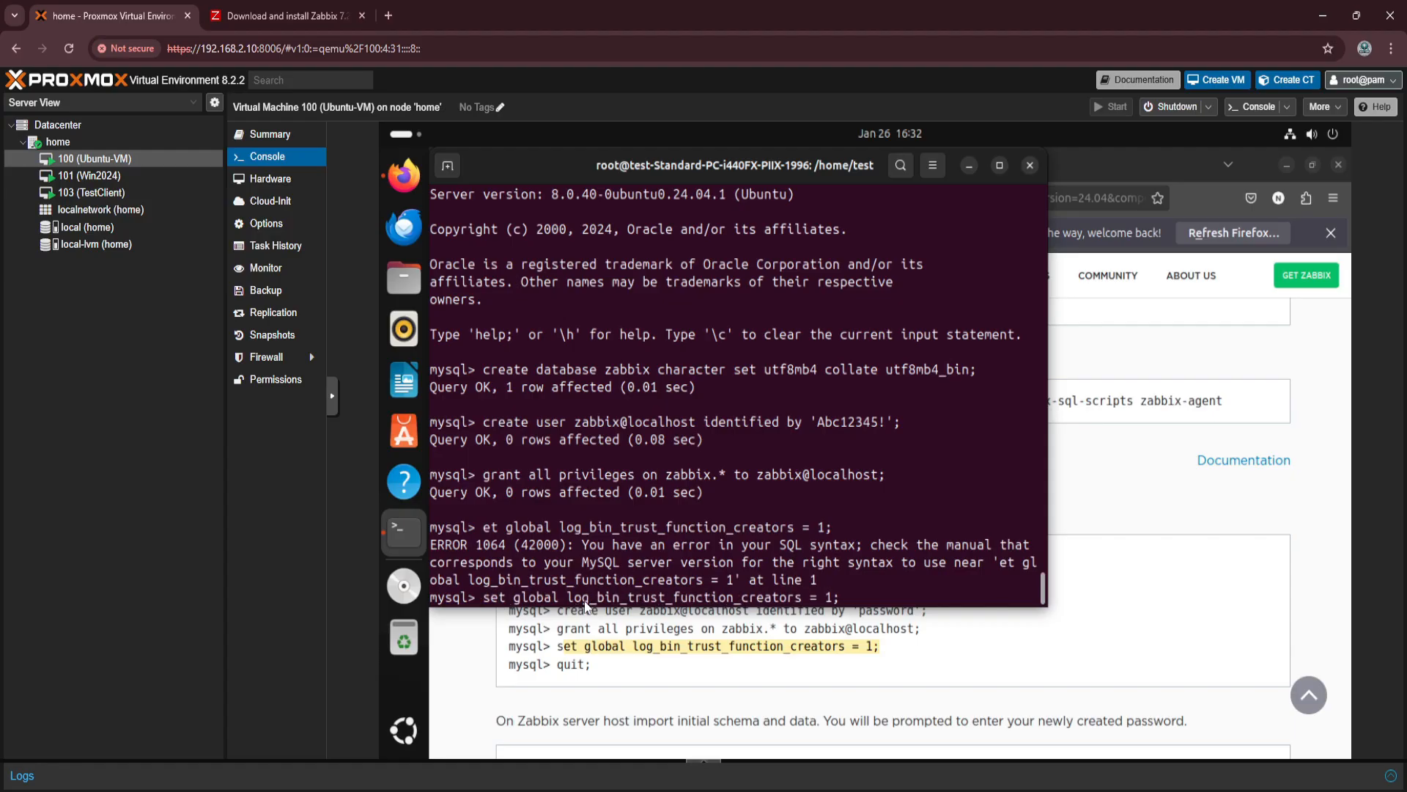
key(Return)
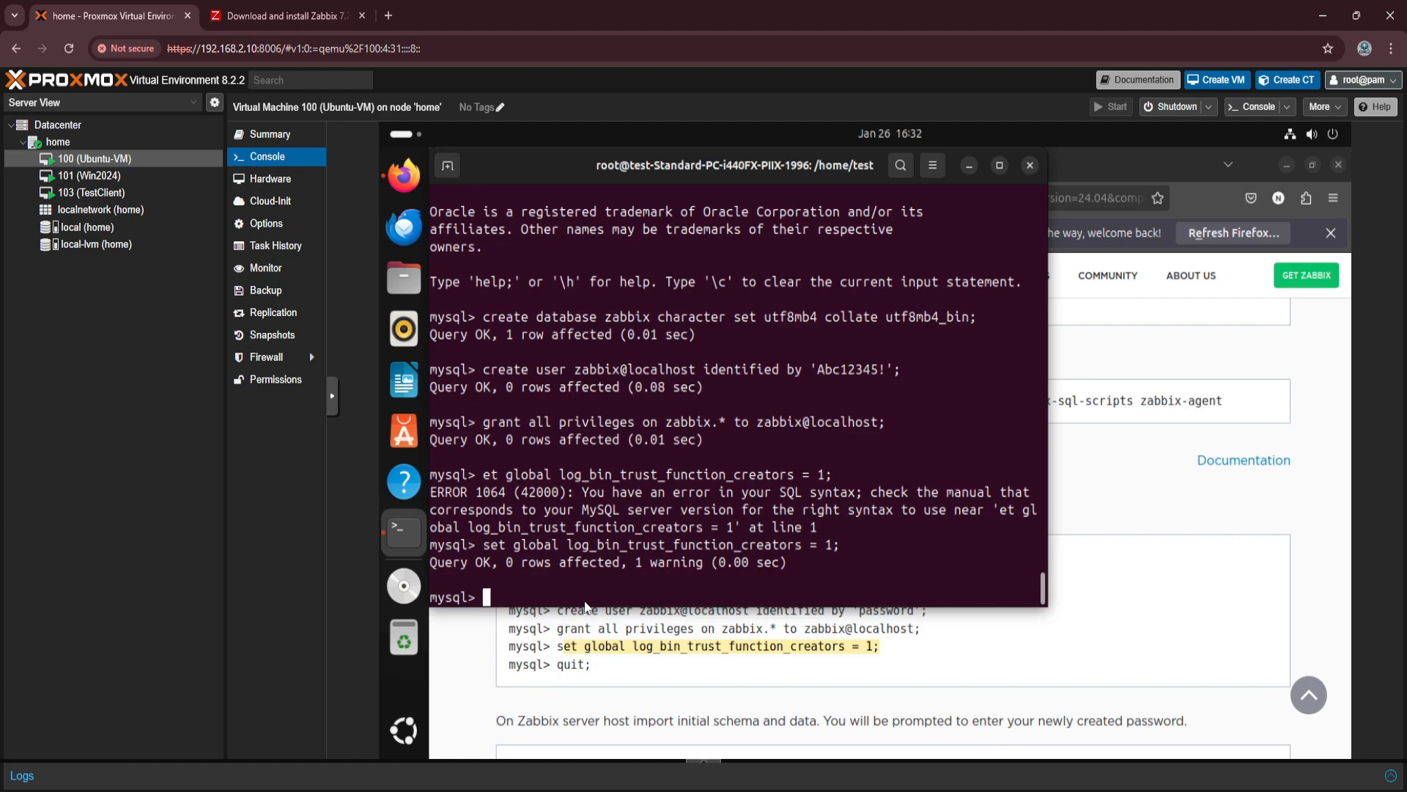
Quit the MySQL monitor and return to the root shell.
text(quit)
key(Return)
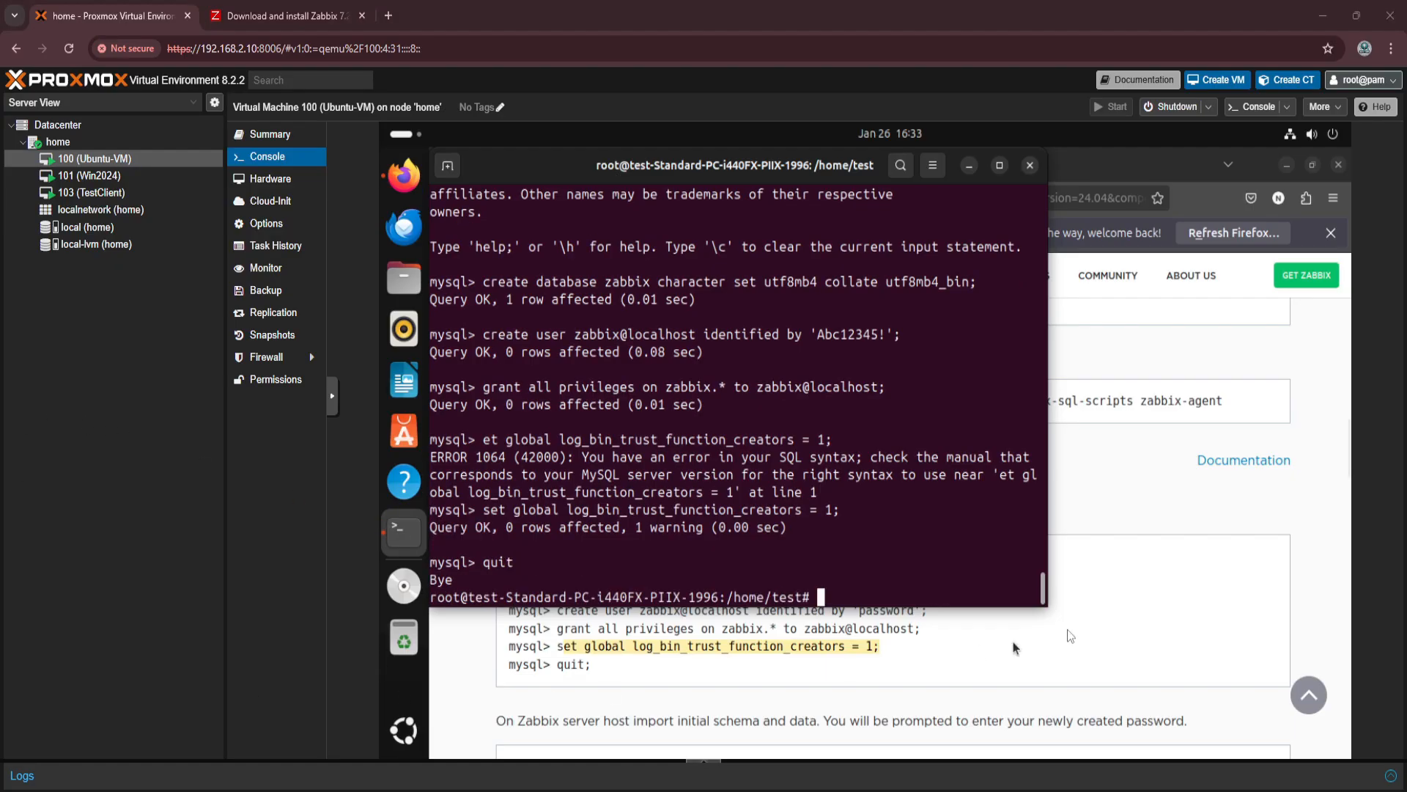
Import the initial Zabbix schema with the instructions' zcat server.sql.gz command, entering the zabbix database user's password.
click(1043, 641)
scroll(1005, 478, down, 5)
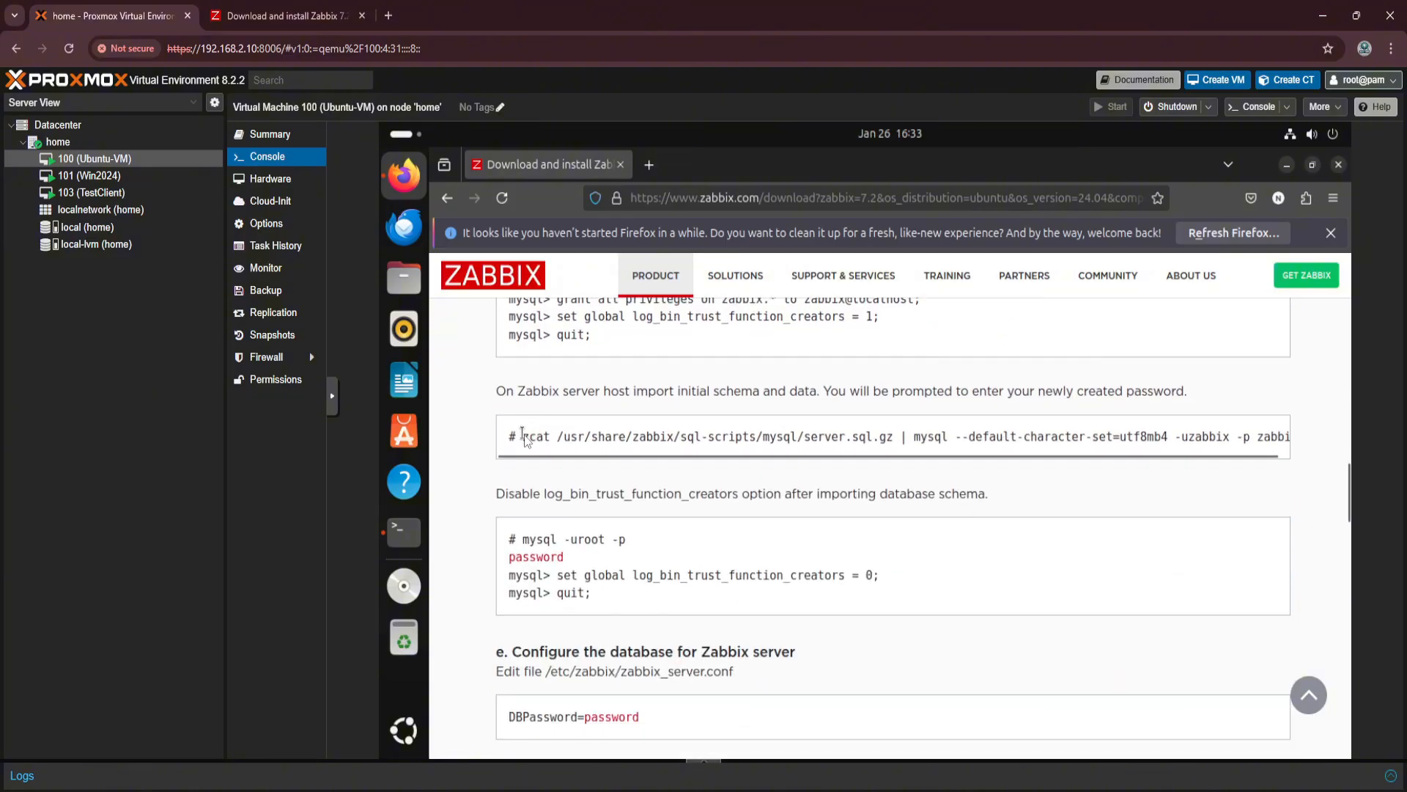
drag(523, 436, 1311, 436)
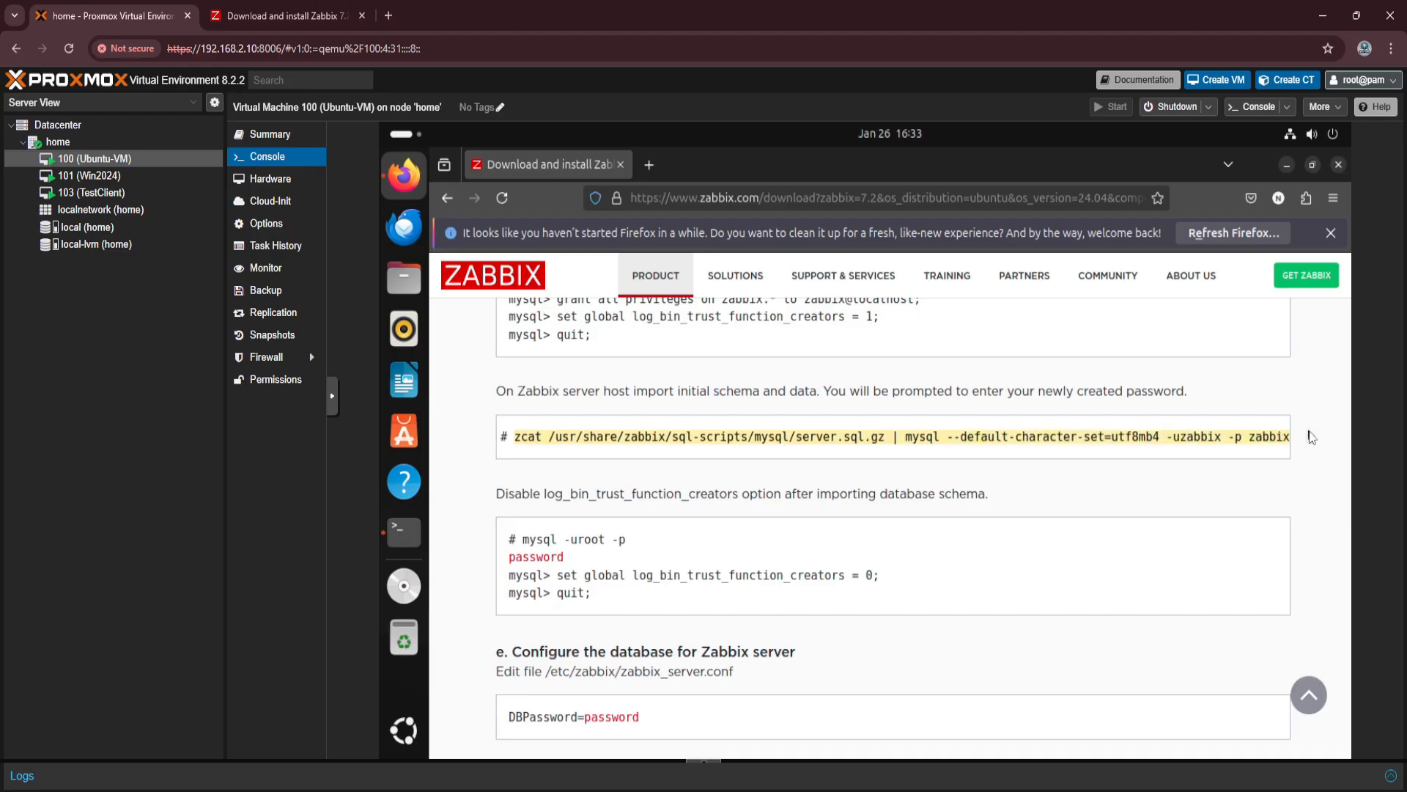
click(417, 538)
key(ctrl+shift+v)
key(Return)
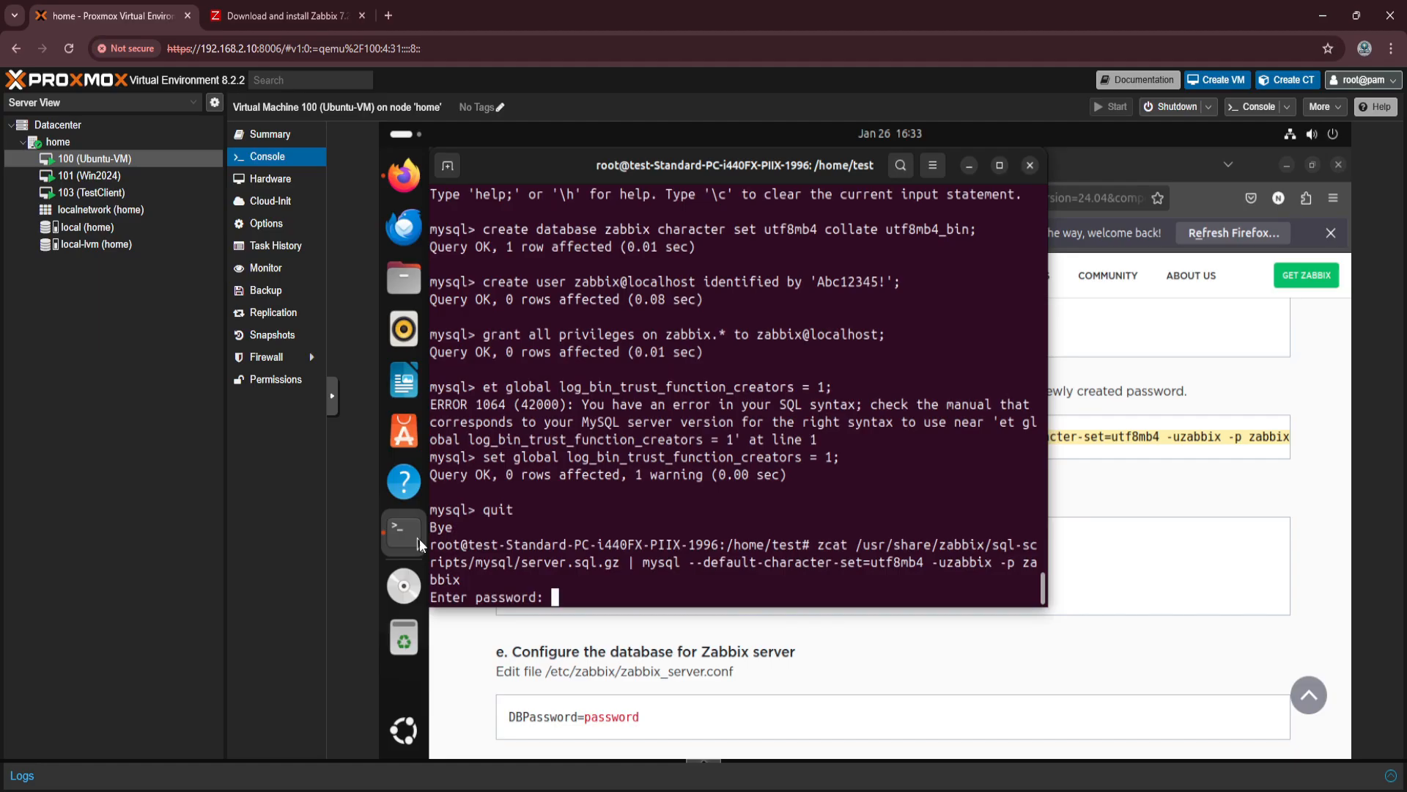
key(Return)
text(Abc12345!)
key(Return)
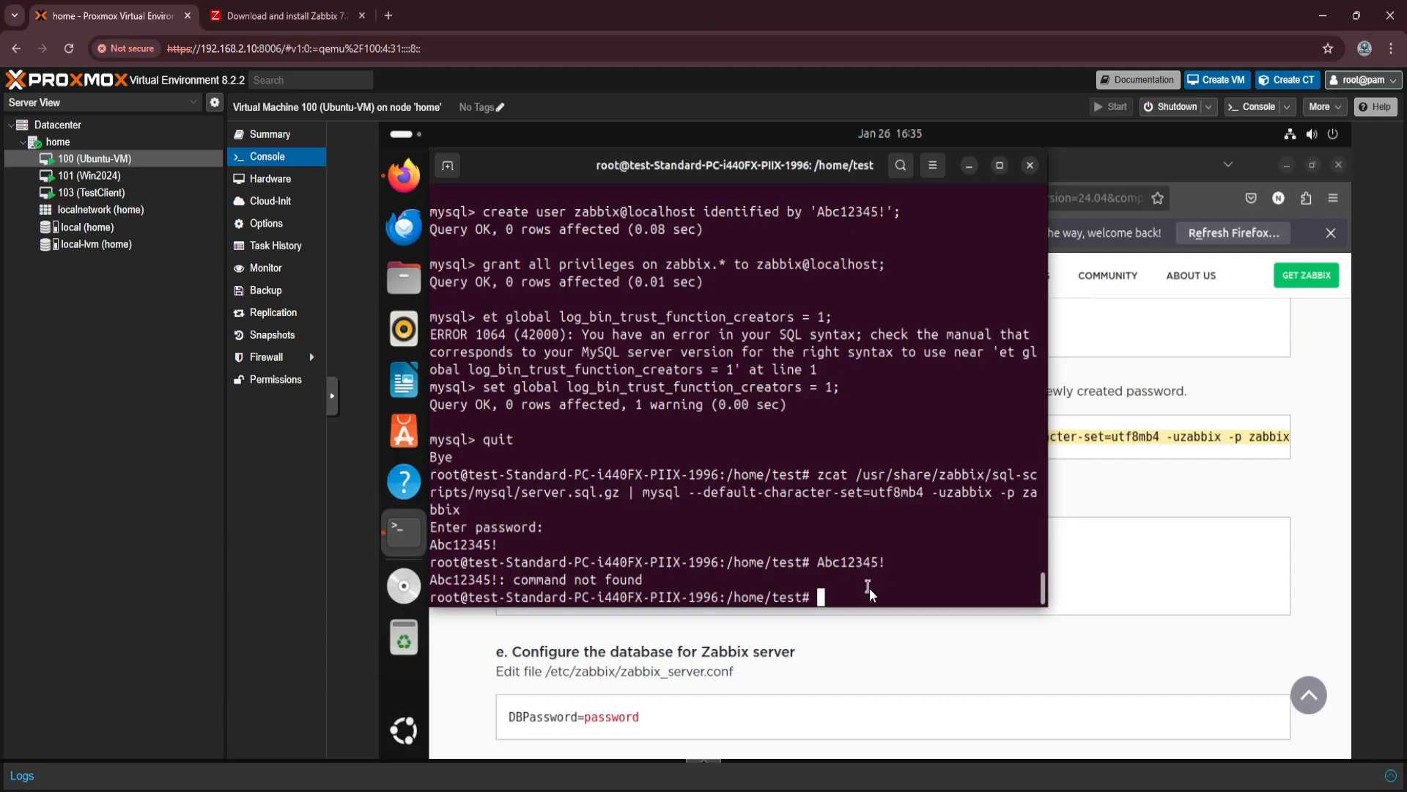
Try to run the zcat server.sql.gz schema import again, entering the zabbix database user's password.
key(Up)
key(Up)
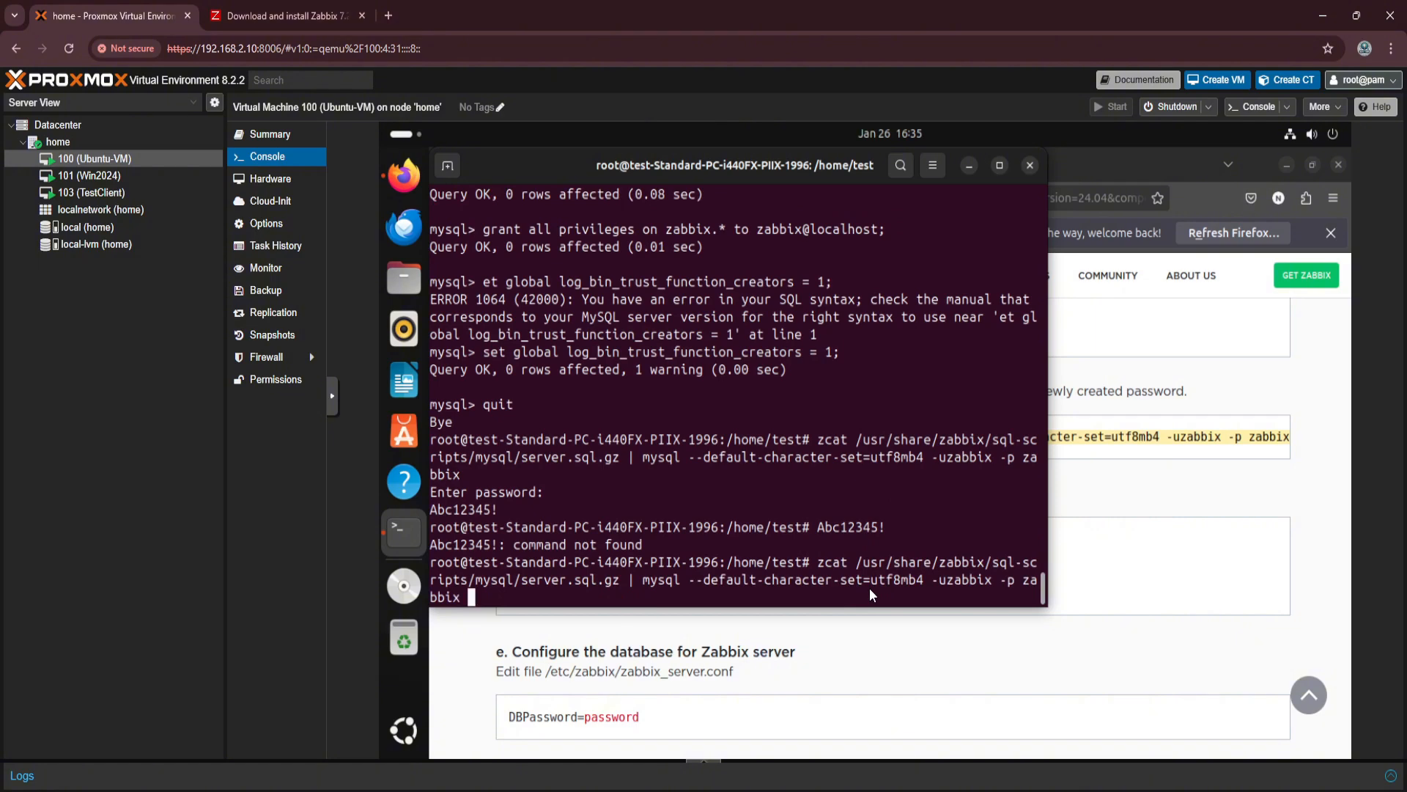
scroll(1151, 506, down, 3)
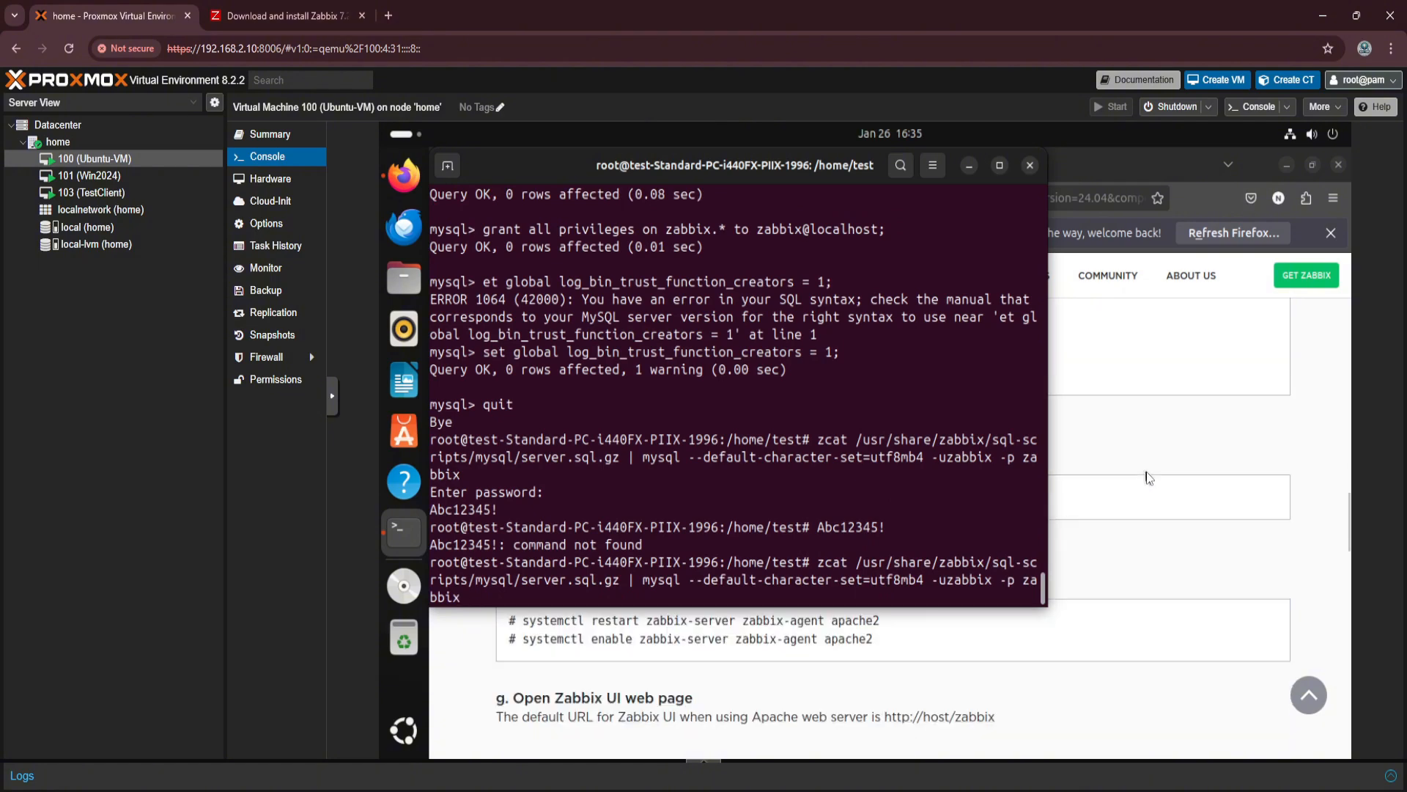
scroll(1151, 506, up, 3)
click(1147, 522)
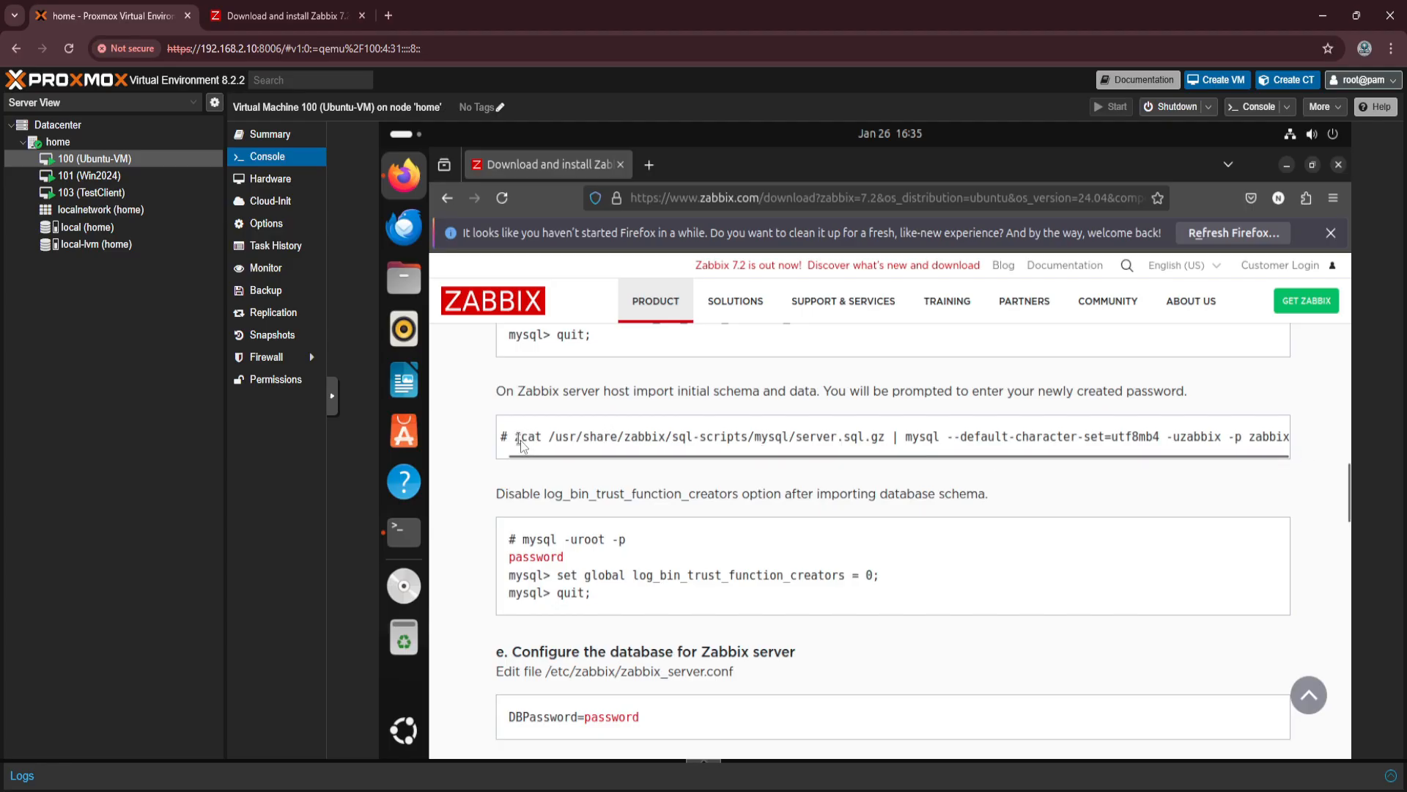
drag(516, 438, 657, 438)
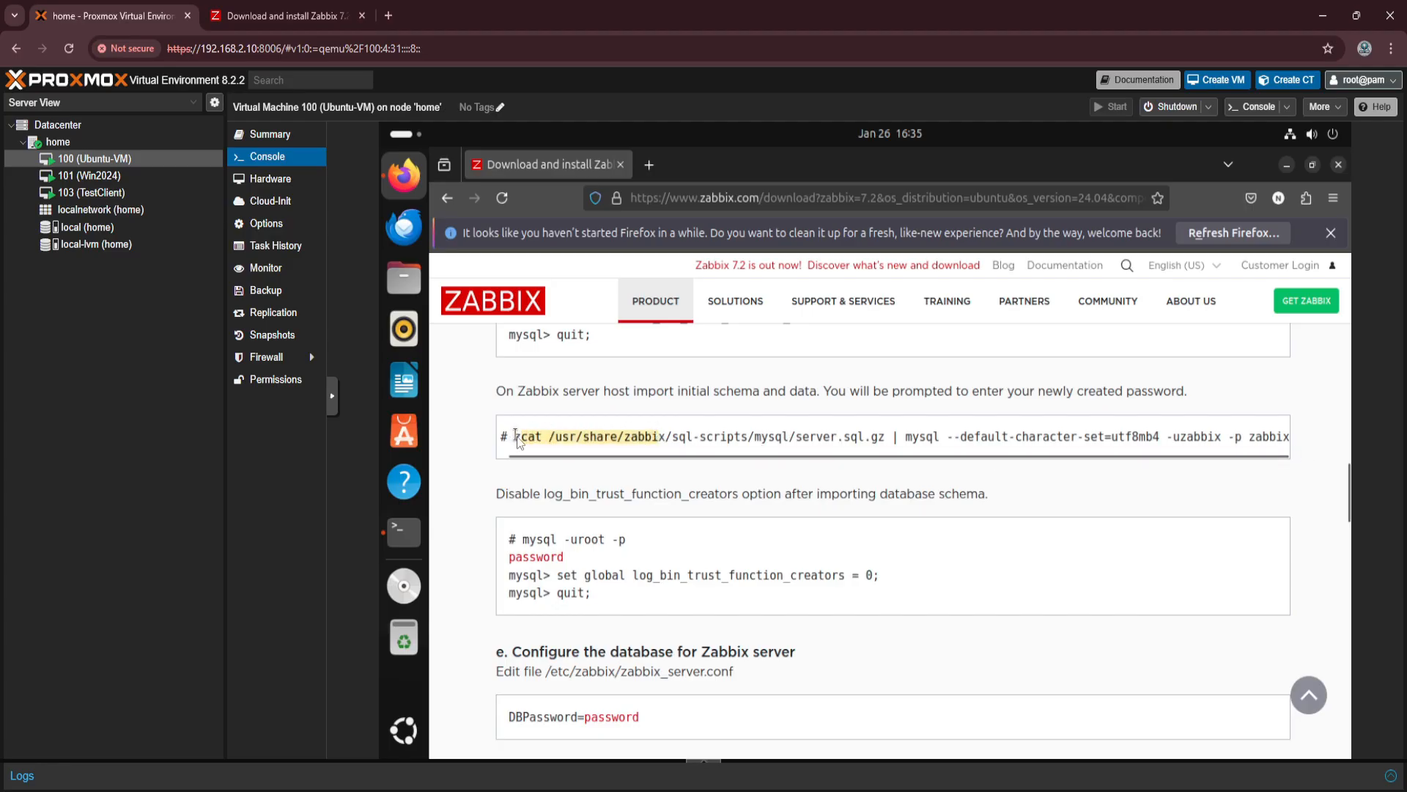
drag(517, 438, 1339, 454)
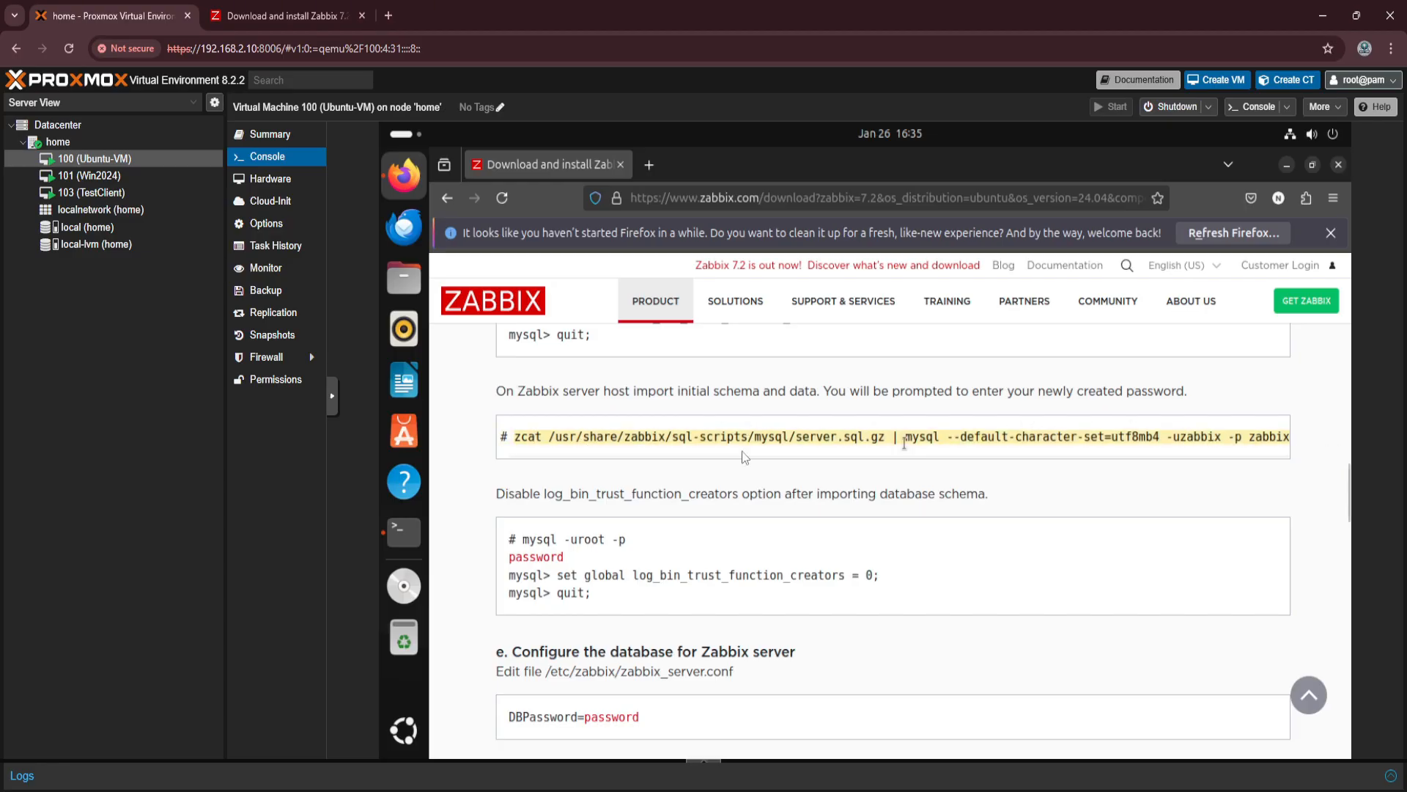
click(404, 531)
key(ctrl+shift+v)
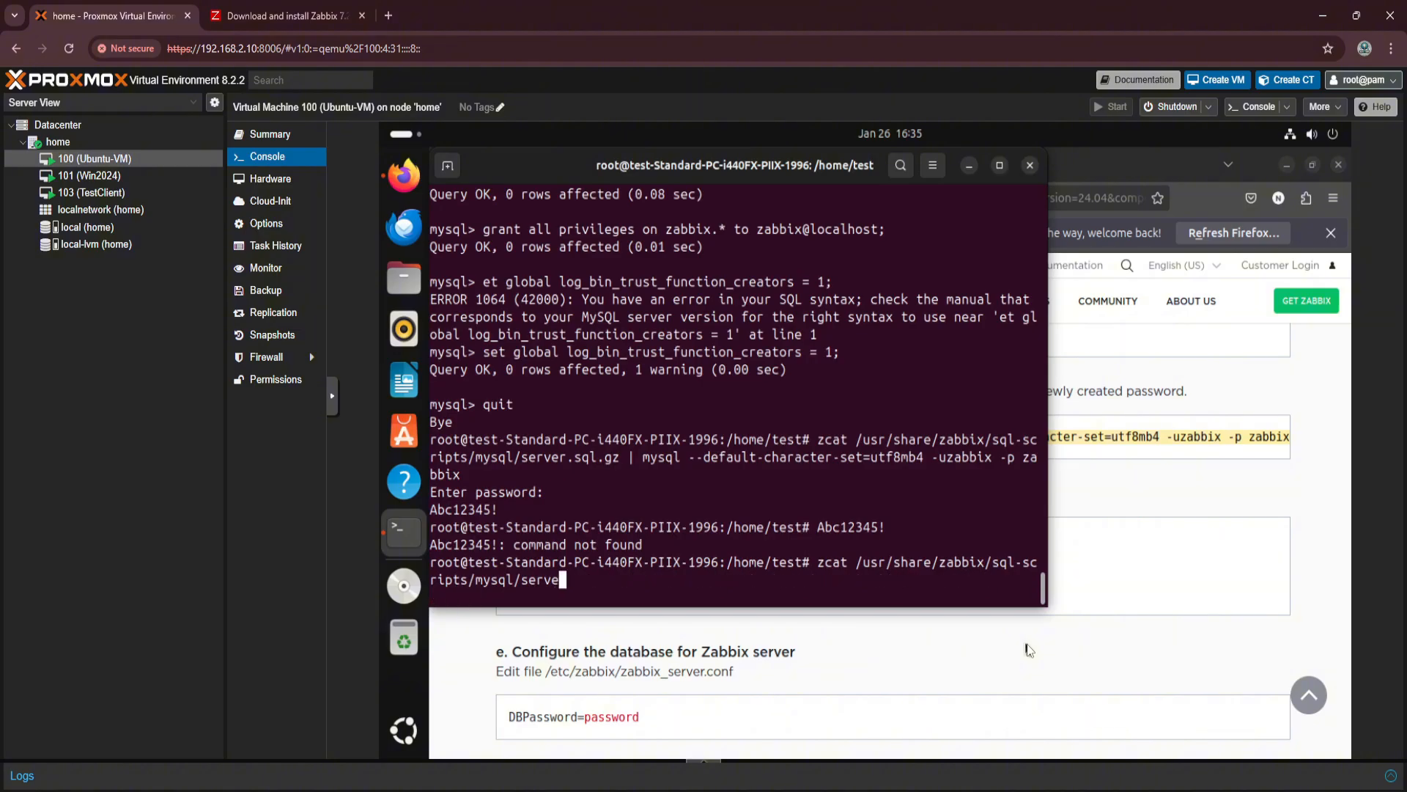
key(Return)
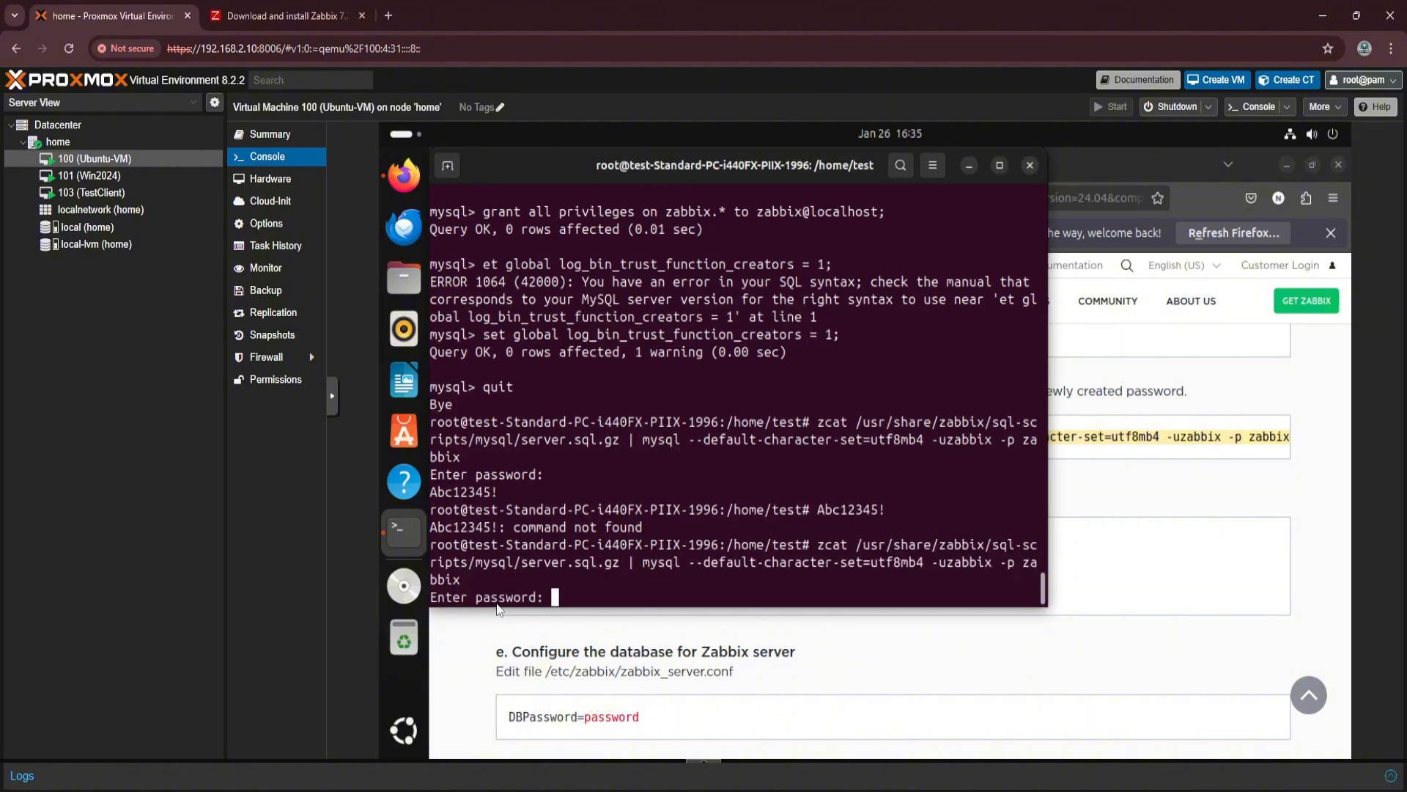
text(Abc12345!)
key(Return)
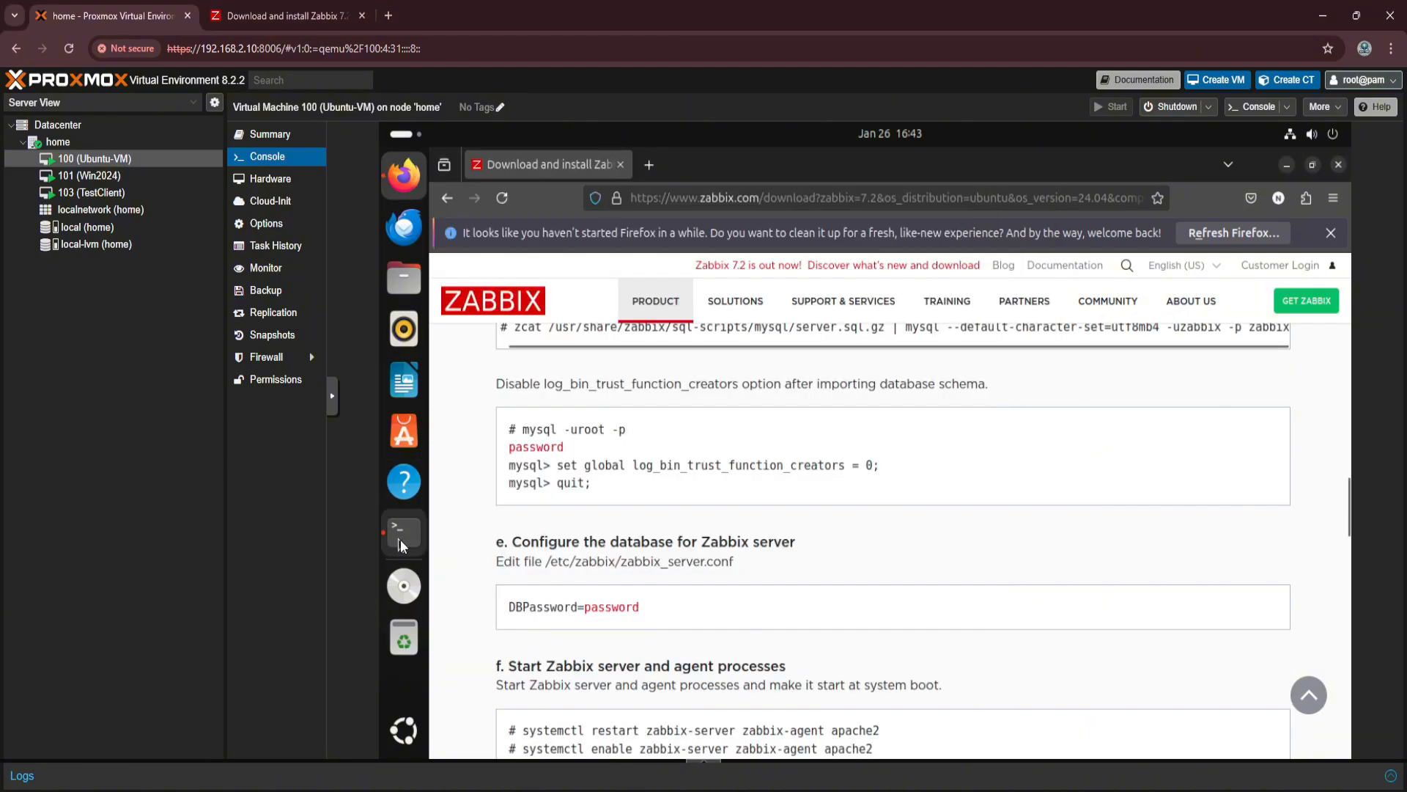
Return to the home directory and open /etc/zabbix/apache.conf with sudo nano.
click(404, 531)
text(cd)
key(Return)
text(sudo nano /etc/zabbix.apache.conf)
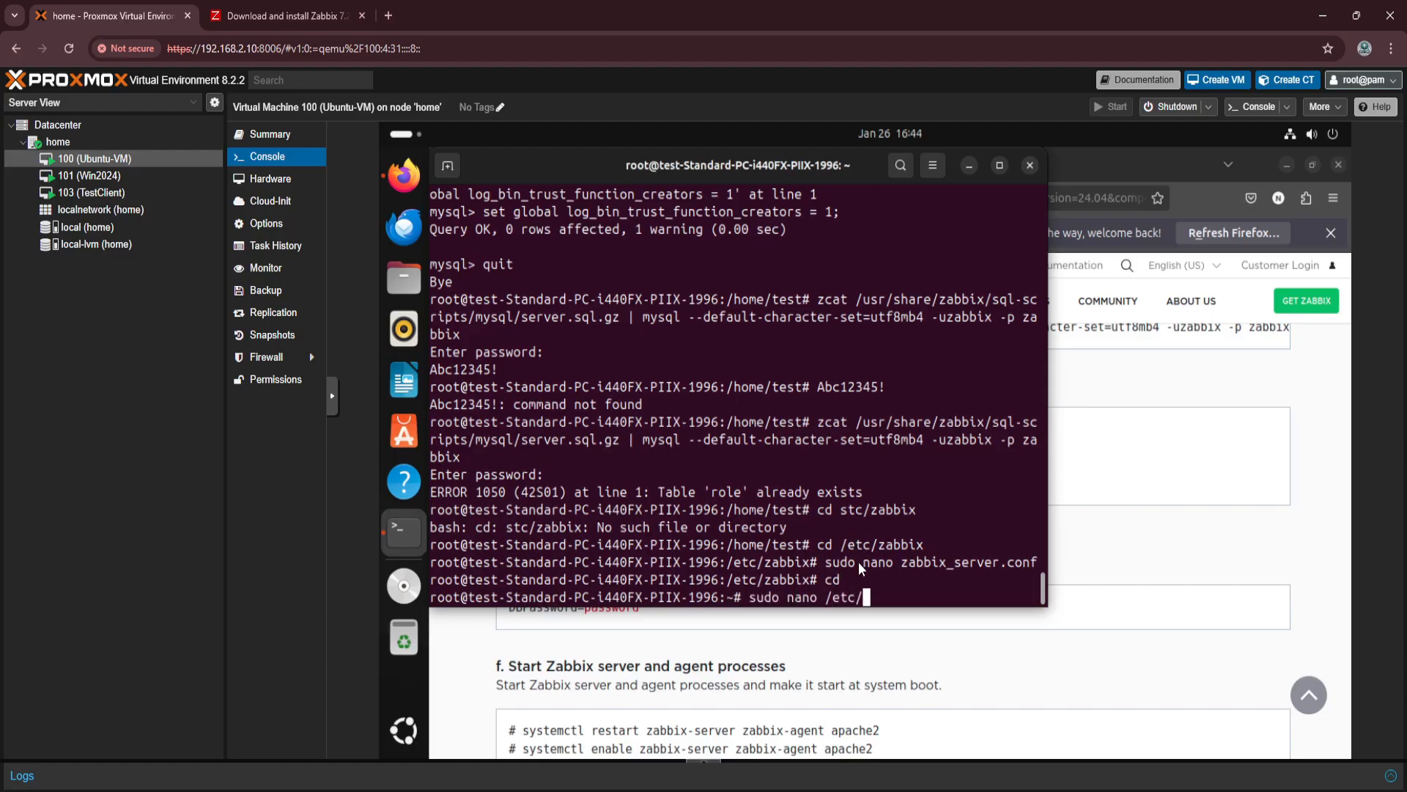
key(ctrl+Left)
key(ctrl+Left)
key(BackSpace)
text(/)
key(Return)
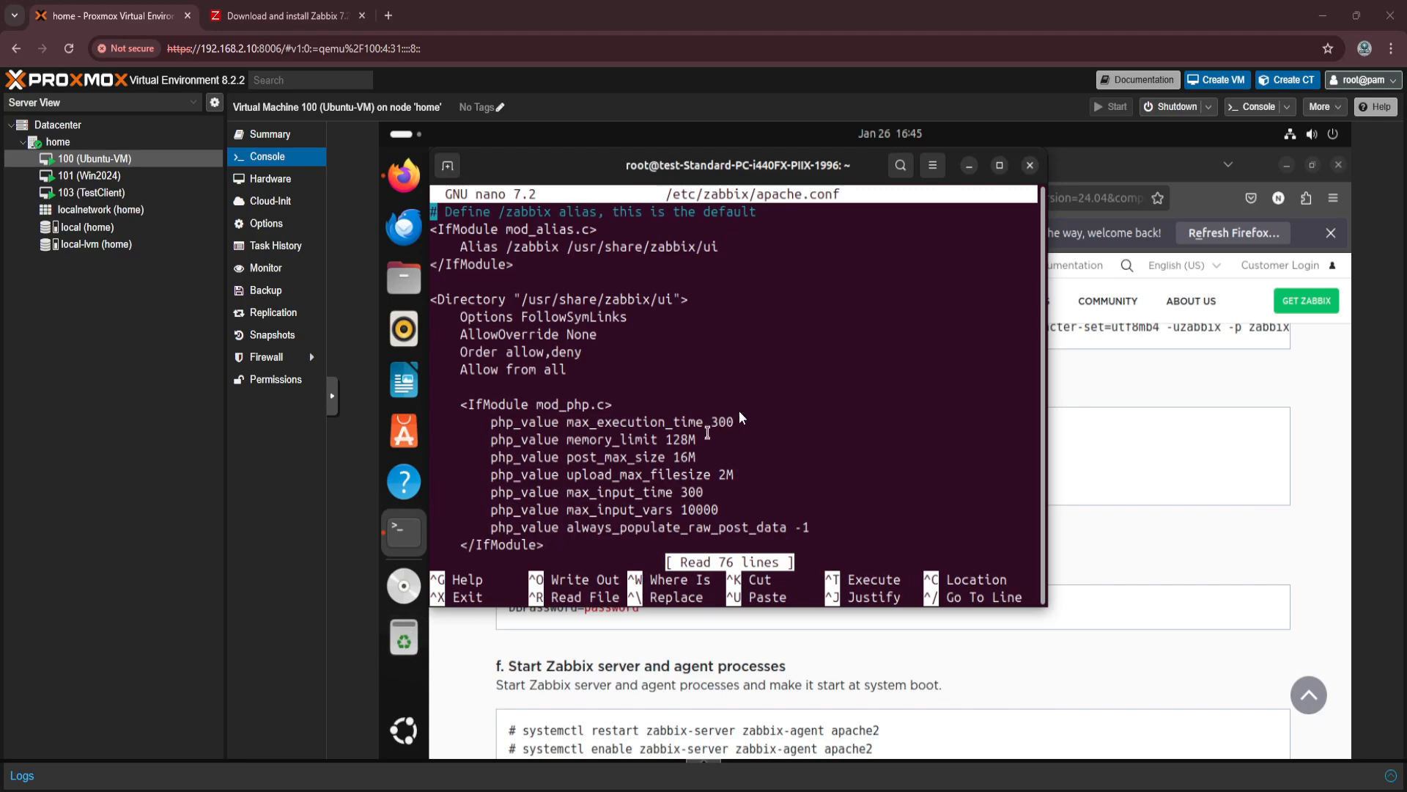
Review the PHP settings and directory rules in apache.conf, leaving the editor without making changes.
key(Down)
key(Down)
key(Down)
key(Down)
key(Down)
key(Down)
key(Down)
key(Down)
key(Down)
key(Down)
key(Down)
key(Down)
key(Down)
key(Down)
key(Down)
key(Down)
key(Down)
key(Down)
key(Down)
key(Down)
key(Down)
key(Down)
key(Down)
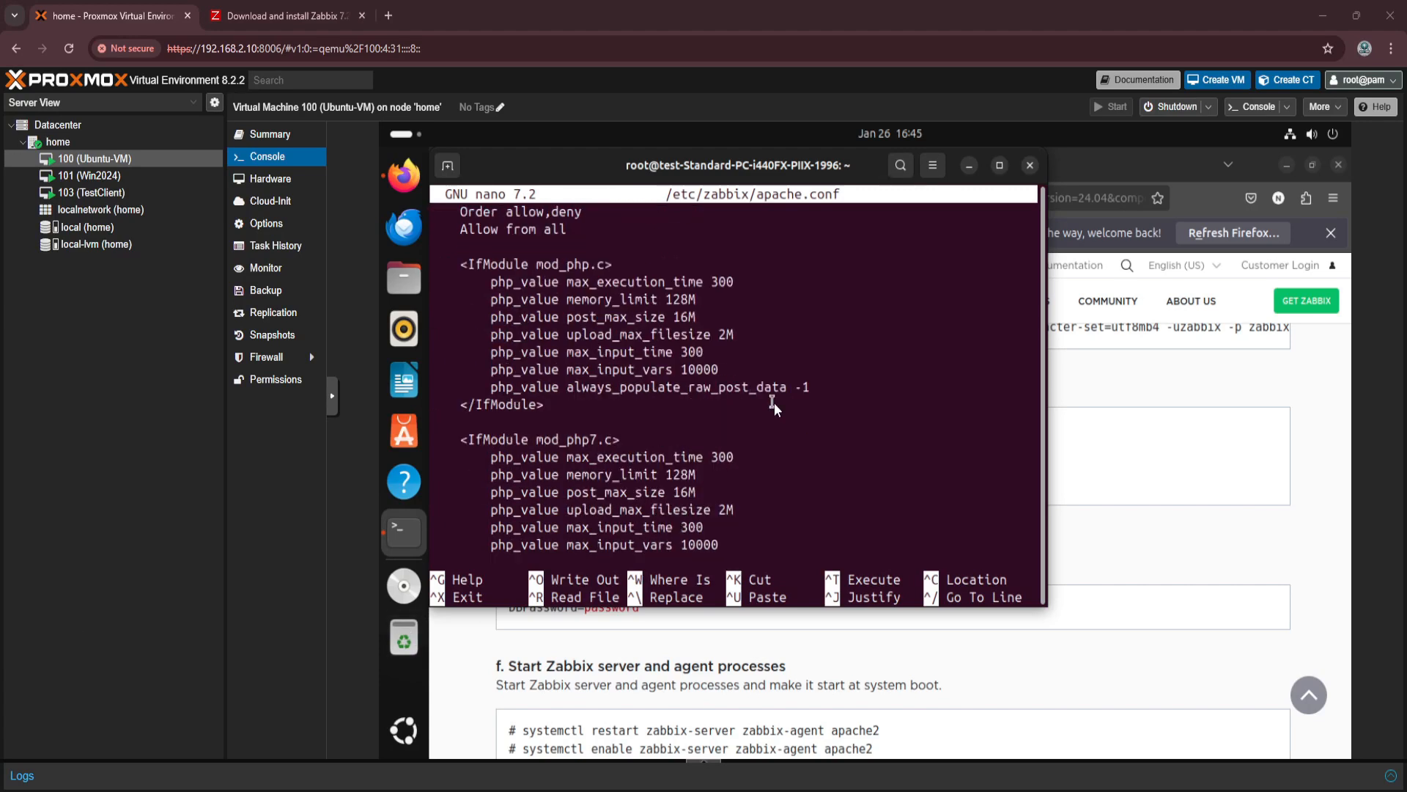
key(Down)
key(Down)
key(Down)
key(Down)
key(Down)
key(Down)
key(Down)
key(Down)
key(Down)
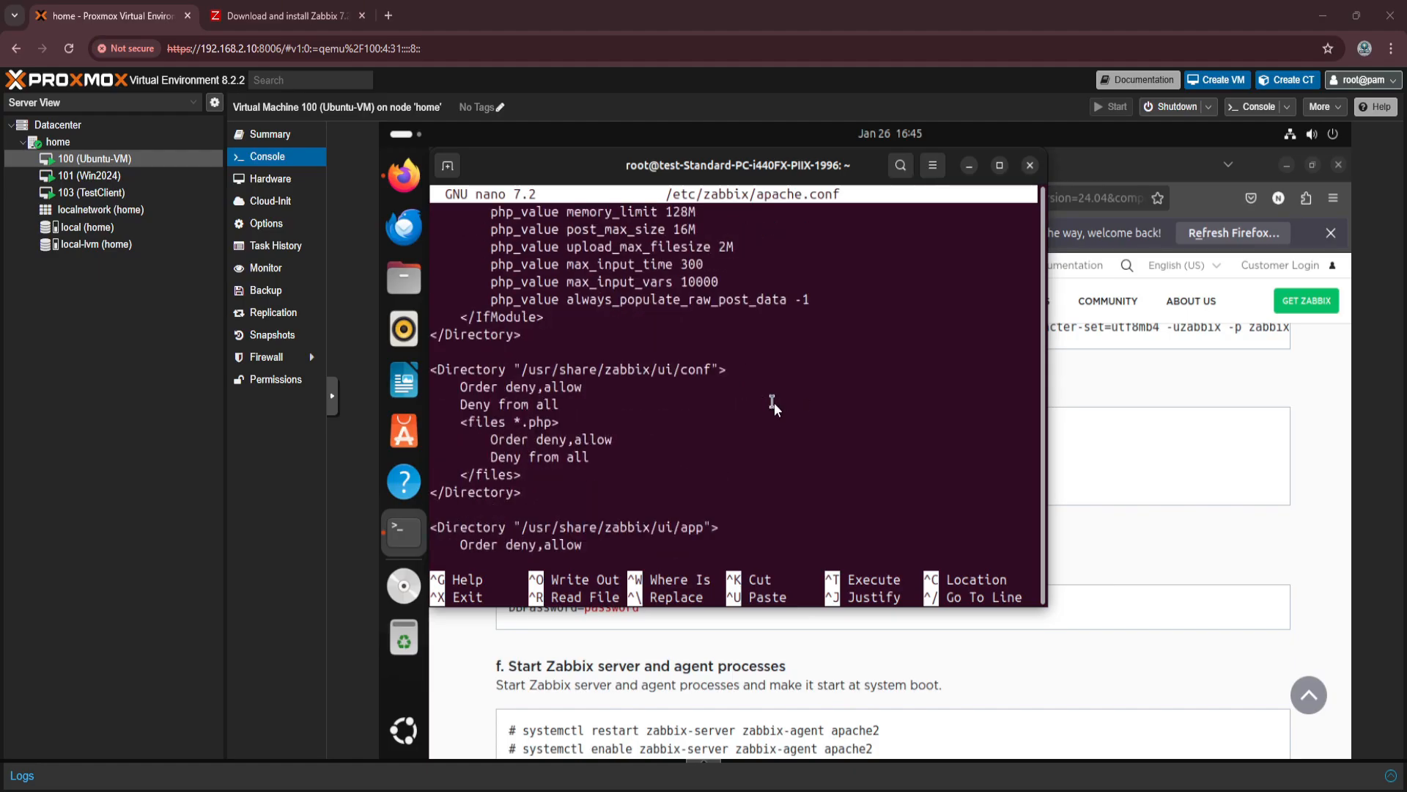
key(Down)
key(Down)
key(Down)
key(ctrl+x)
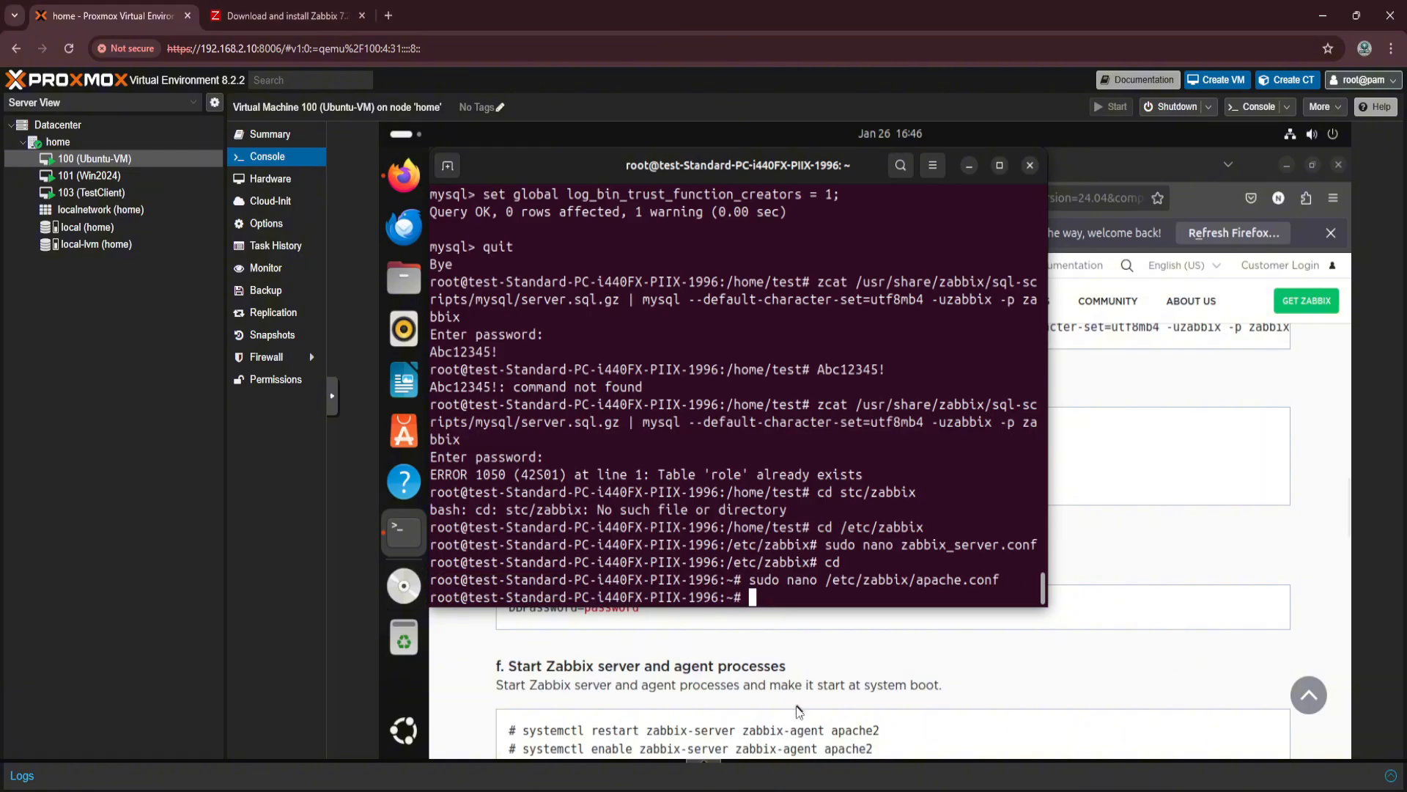
Restart the zabbix-server, zabbix-agent and apache2 services with the systemctl command from the instructions.
click(928, 712)
scroll(927, 712, down, 2)
drag(880, 620, 522, 621)
key(ctrl+c)
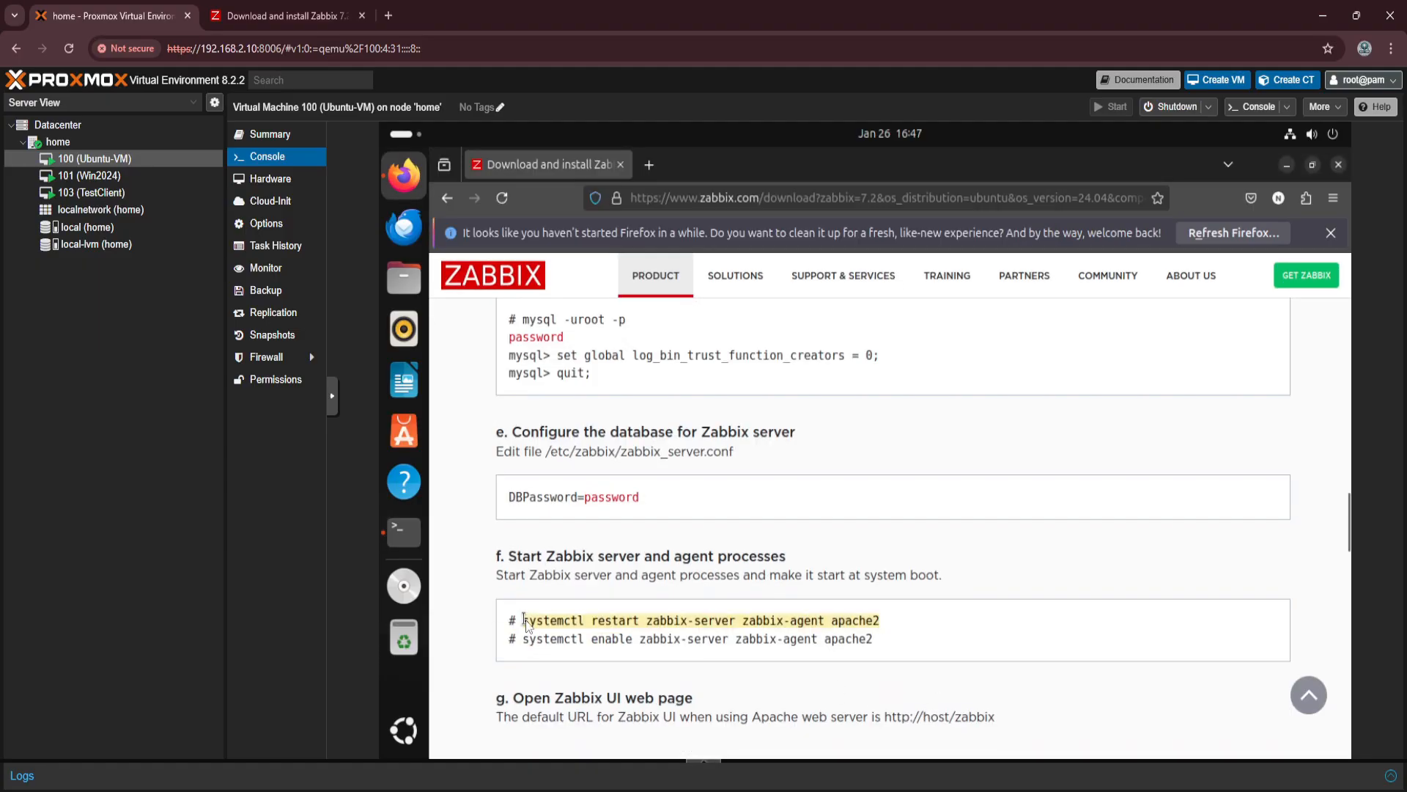
key(alt+Tab)
key(ctrl+shift+v)
key(Return)
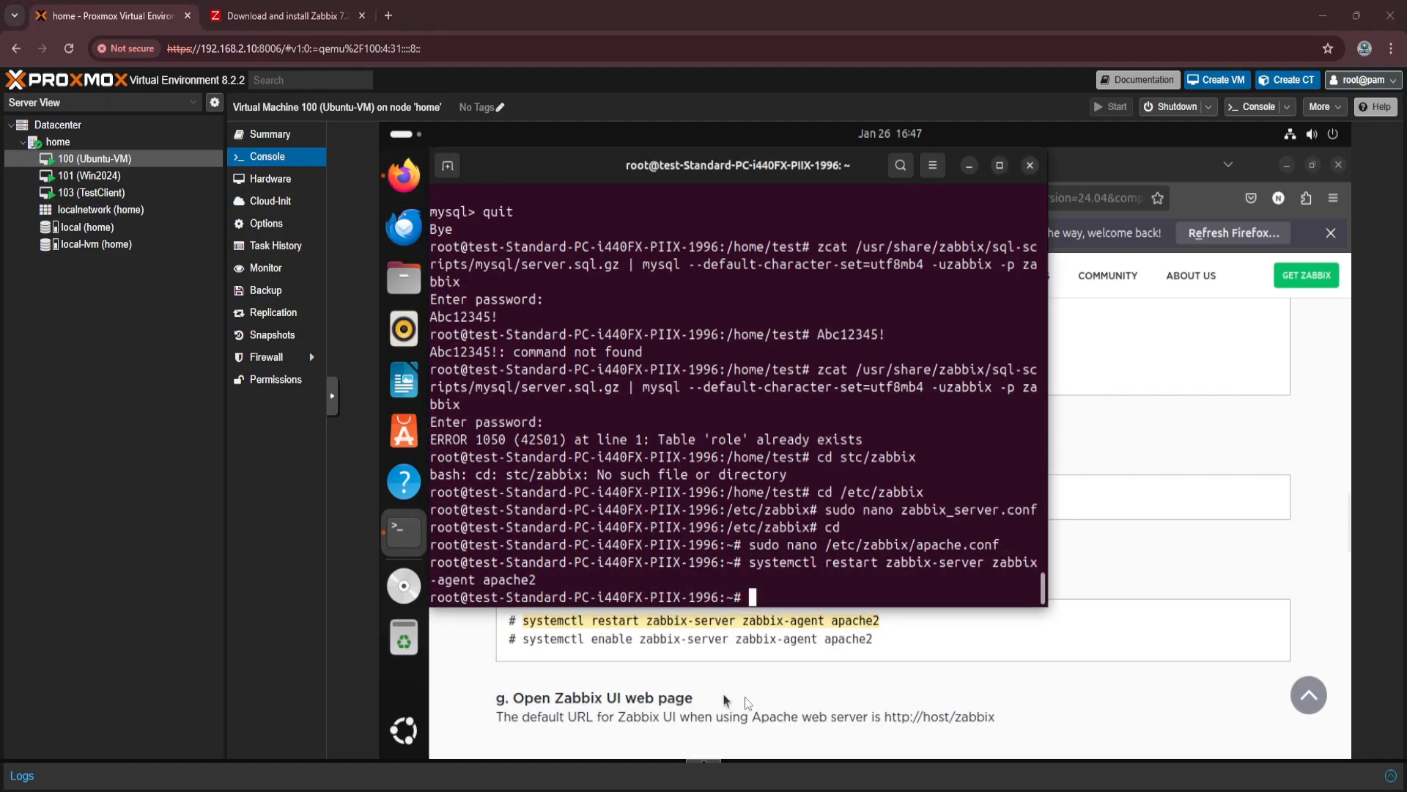
Enable zabbix-server, zabbix-agent and apache2 to start at boot with the systemctl command from the instructions.
click(880, 647)
drag(877, 645, 527, 643)
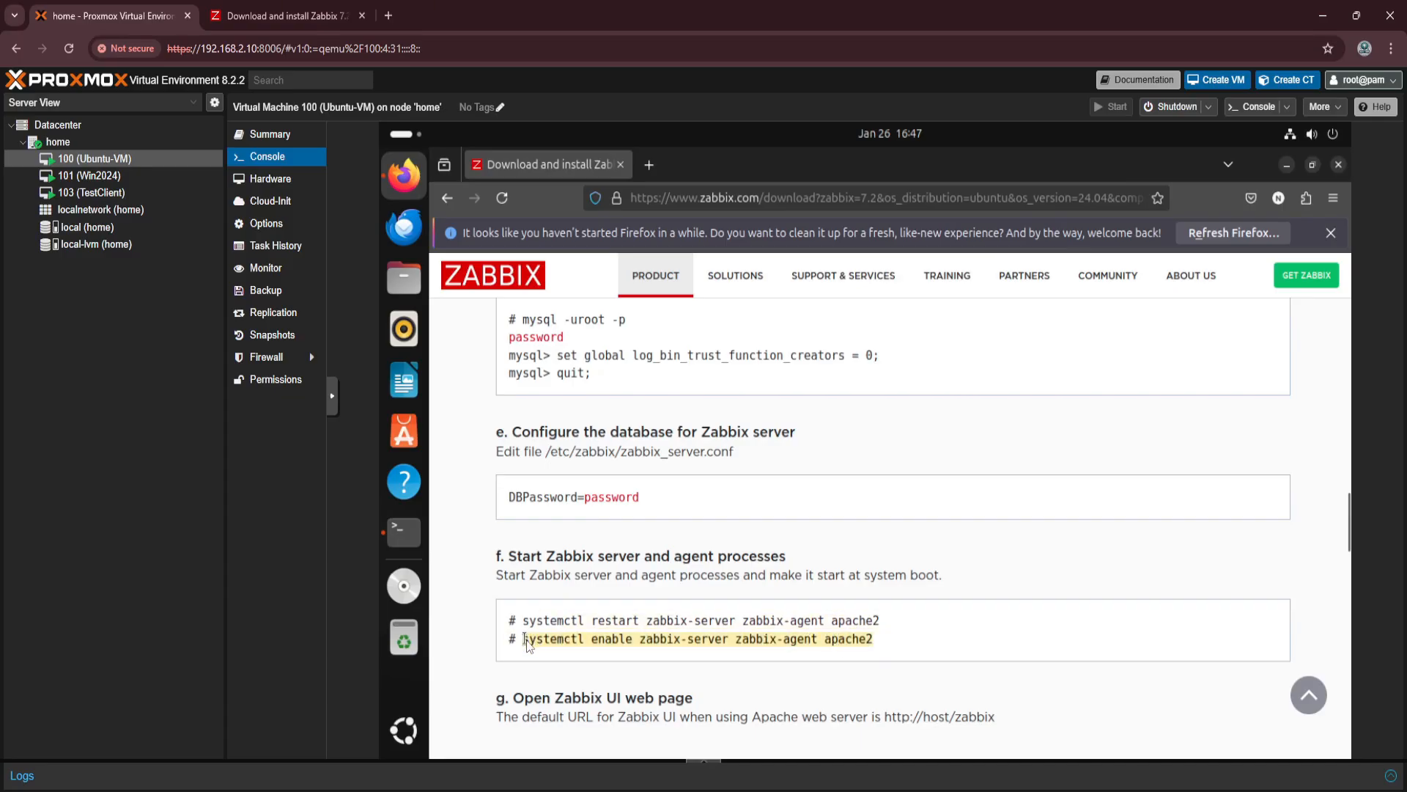
click(412, 533)
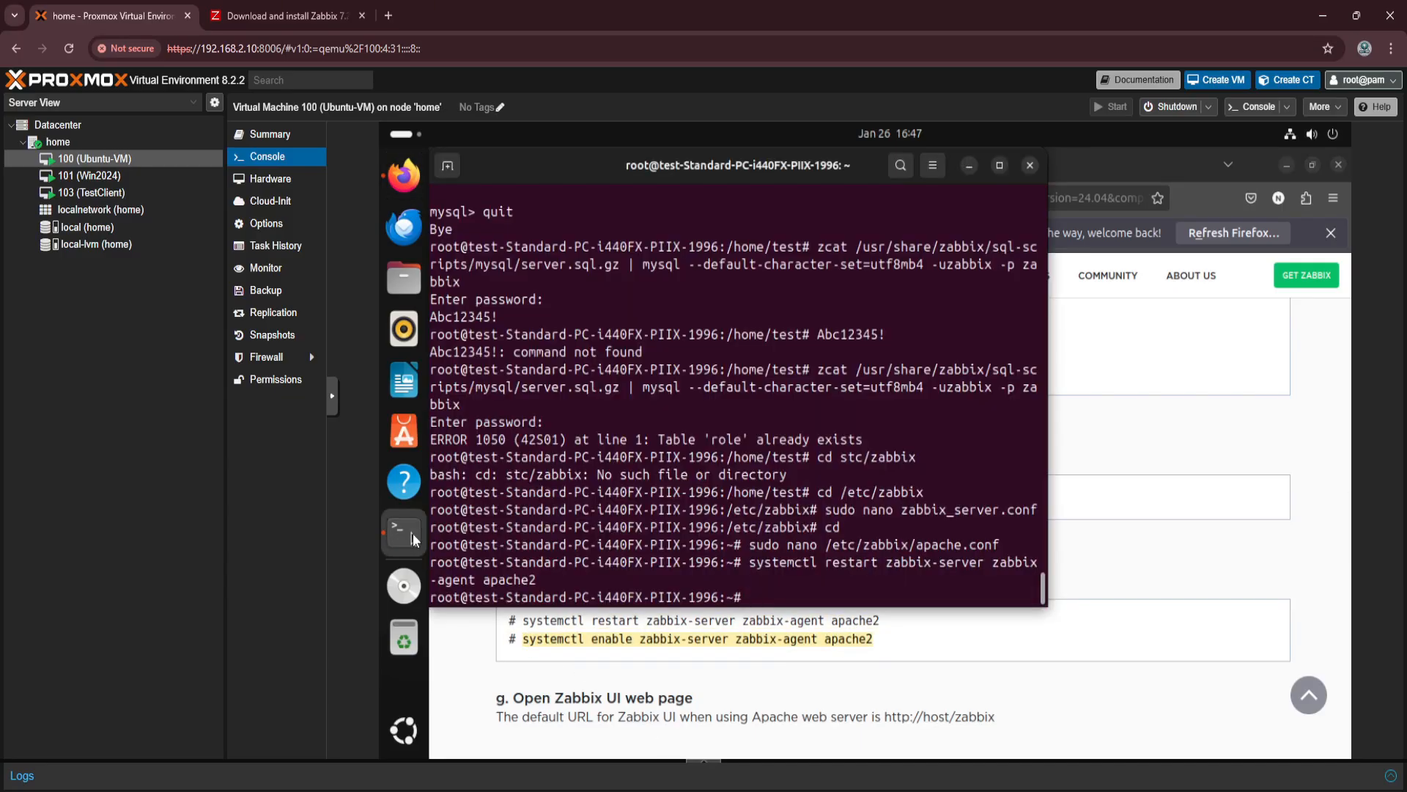
key(ctrl+shift+v)
key(Return)
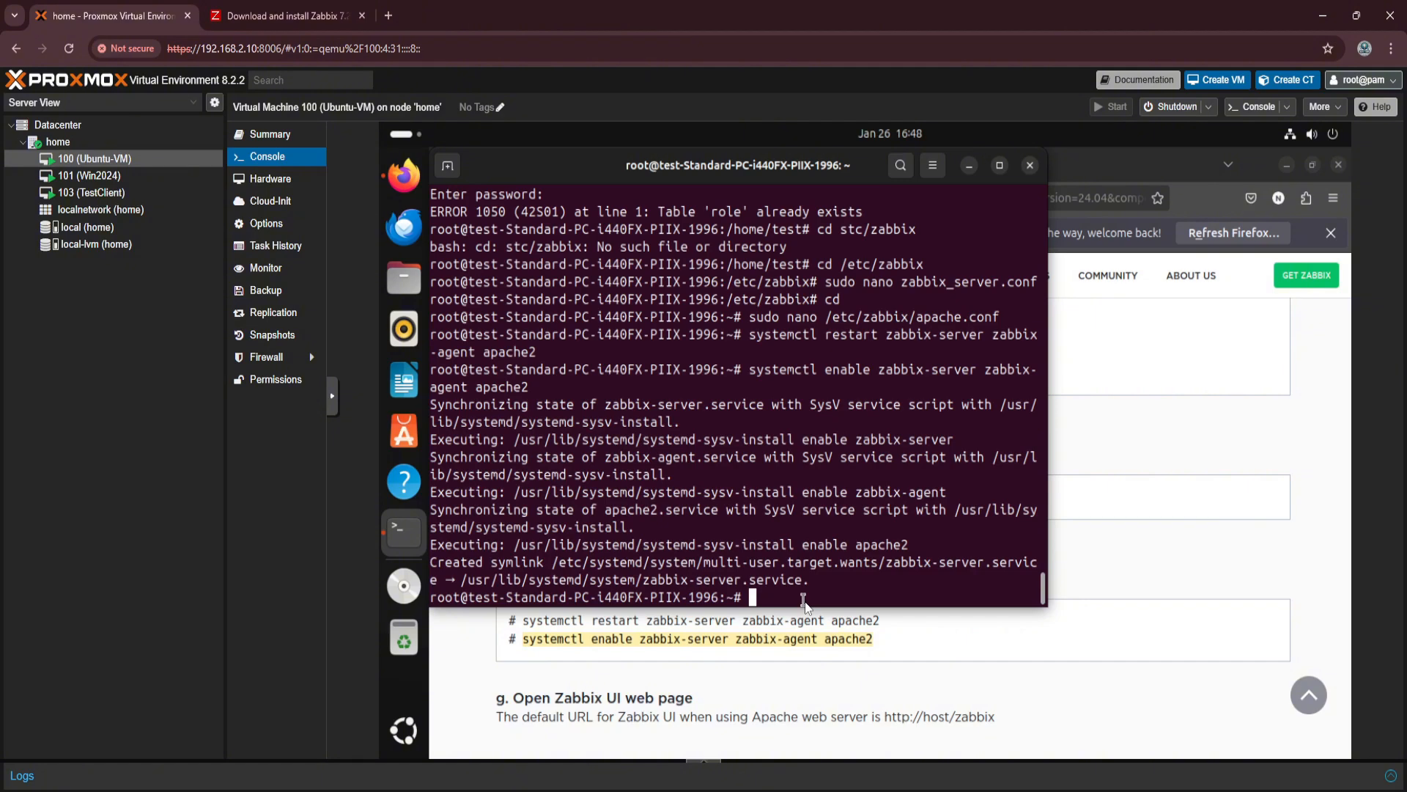
Check the Apache service by running systemctl status apache2.
text(systemctl status apache)
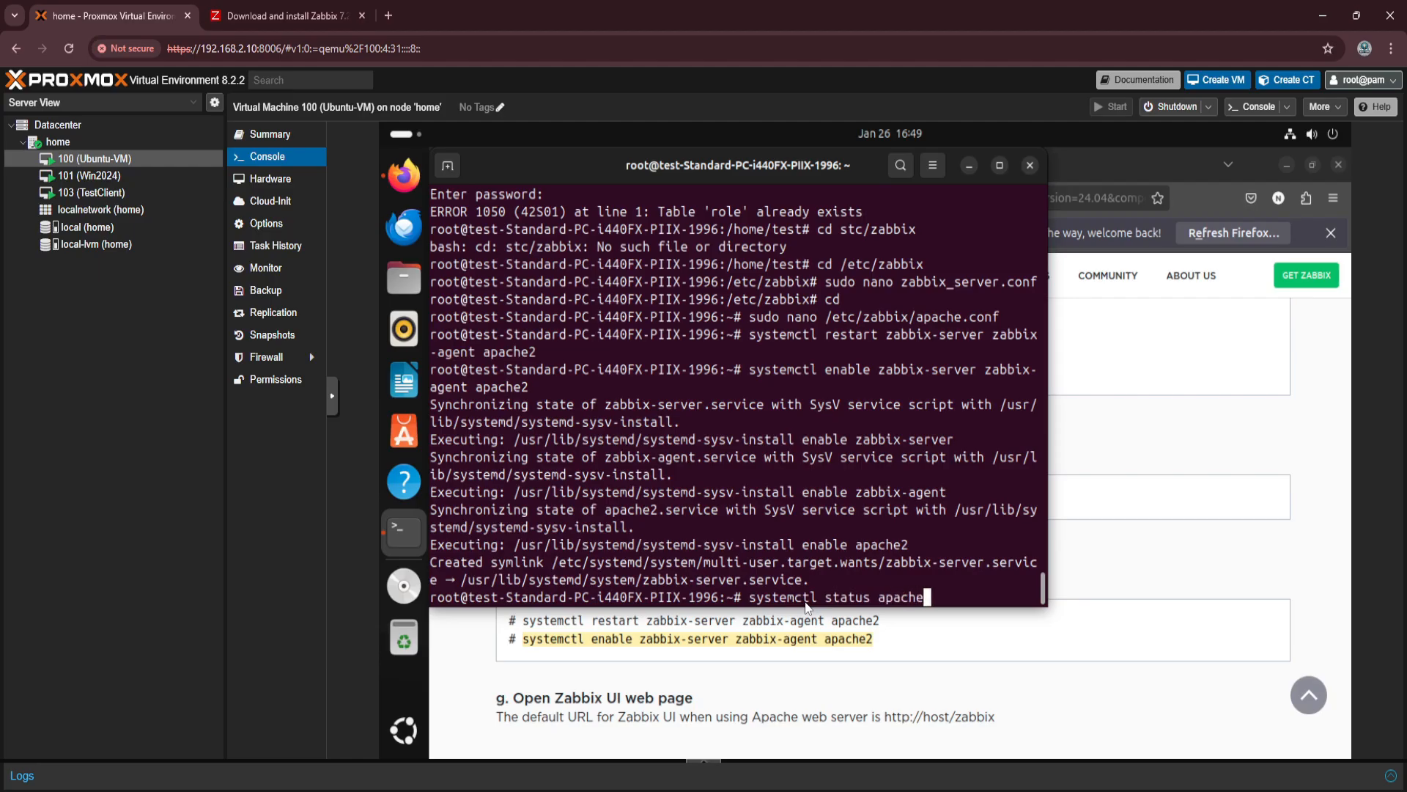
text(2)
key(Return)
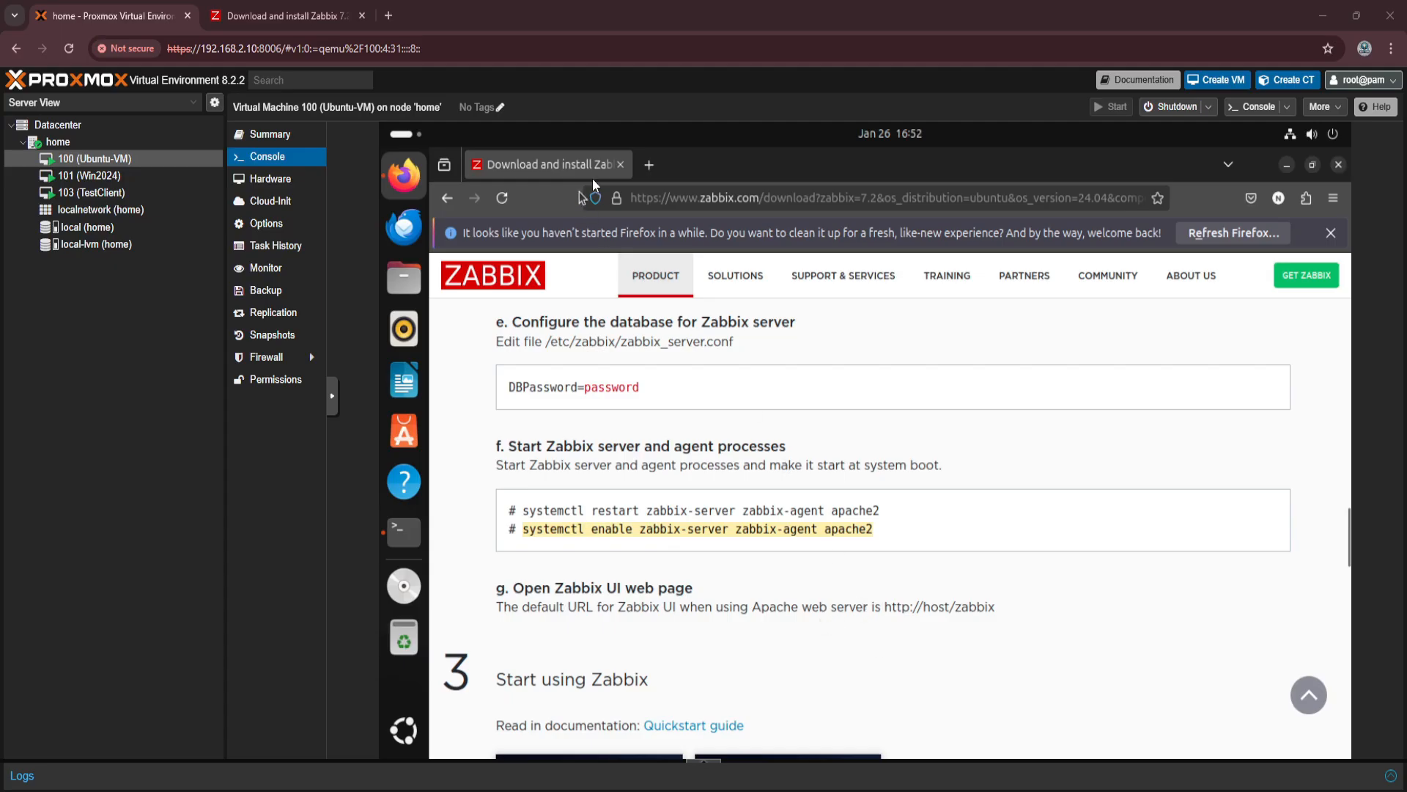
Open the Zabbix web setup at 127.0.0.1/zabbix in a new browser tab.
click(647, 165)
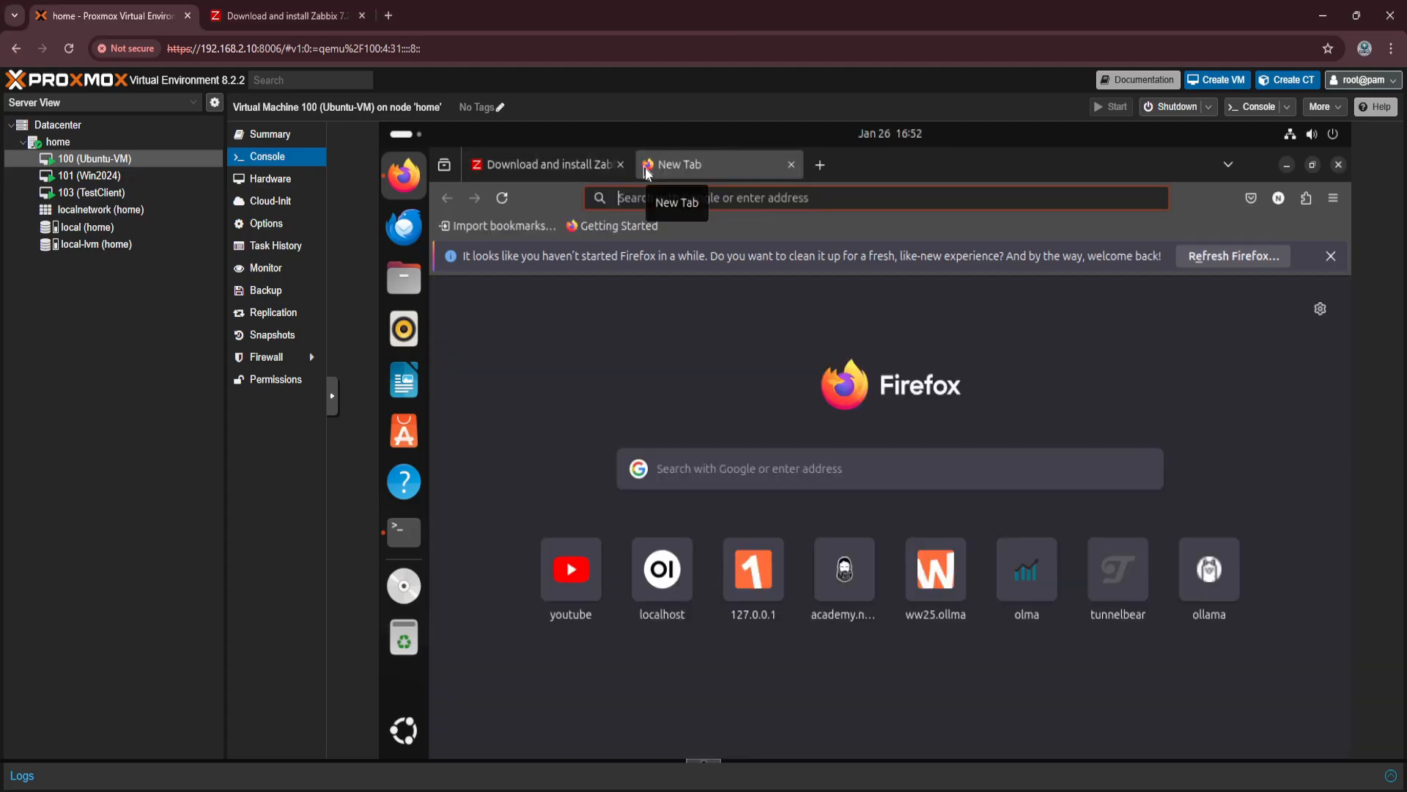
text(127)
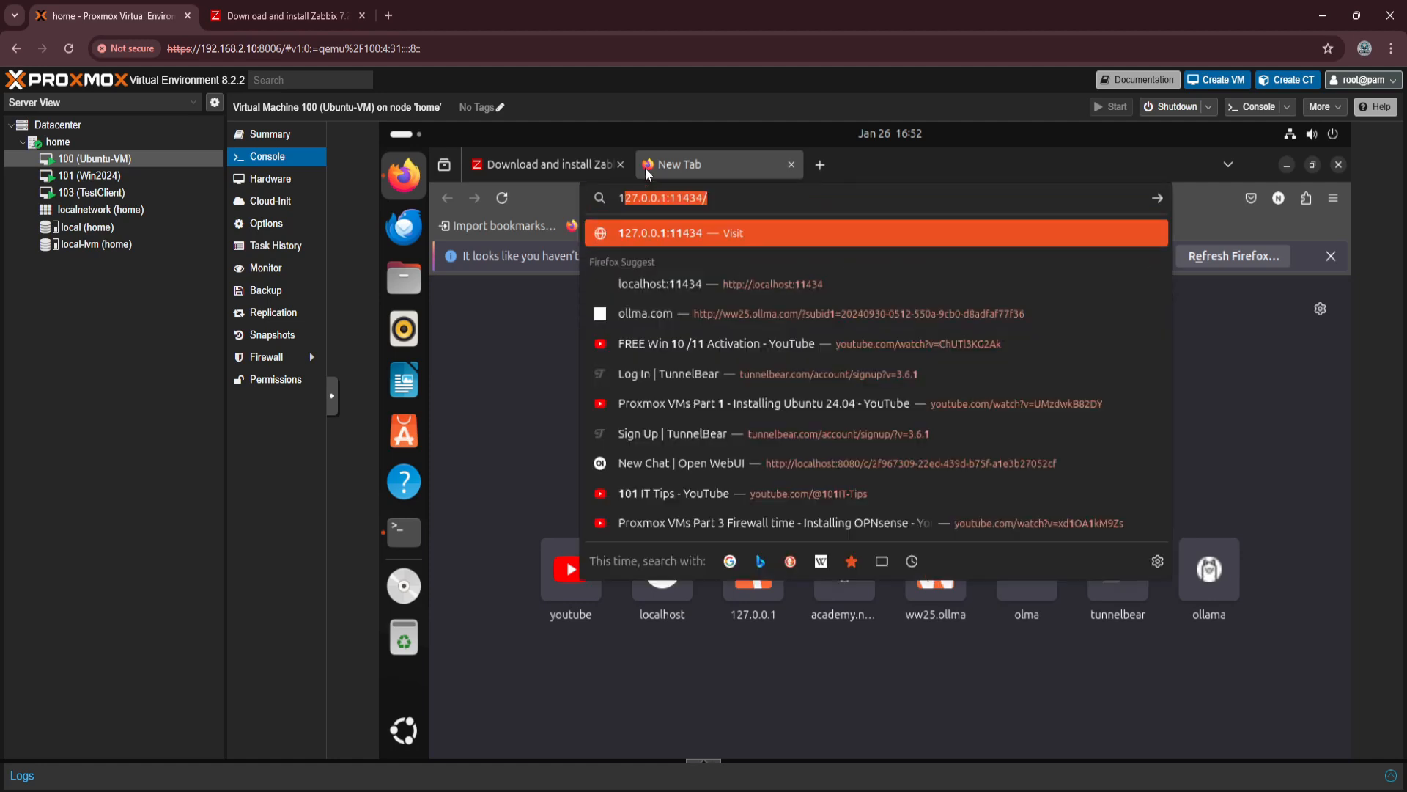
text(.0.0.1)
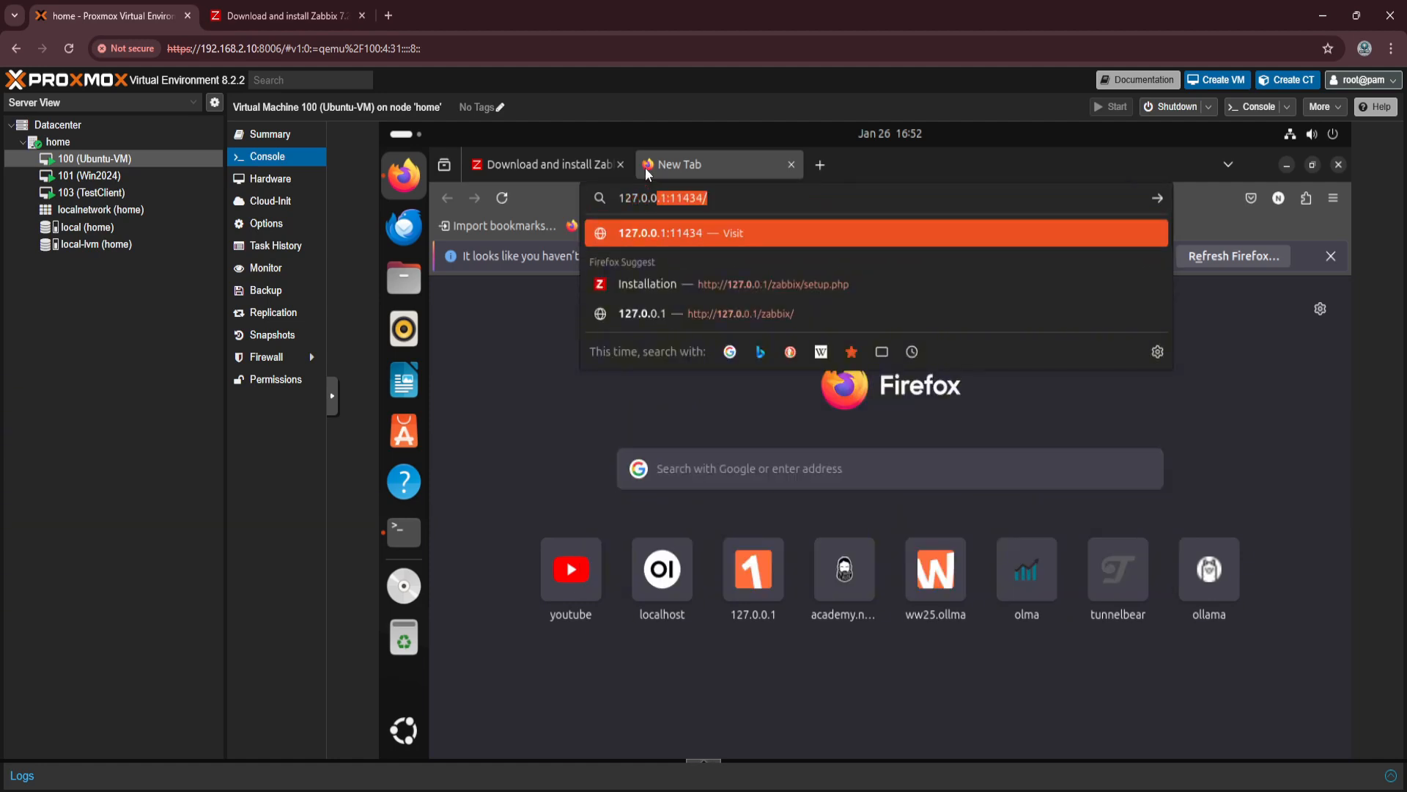
text(/)
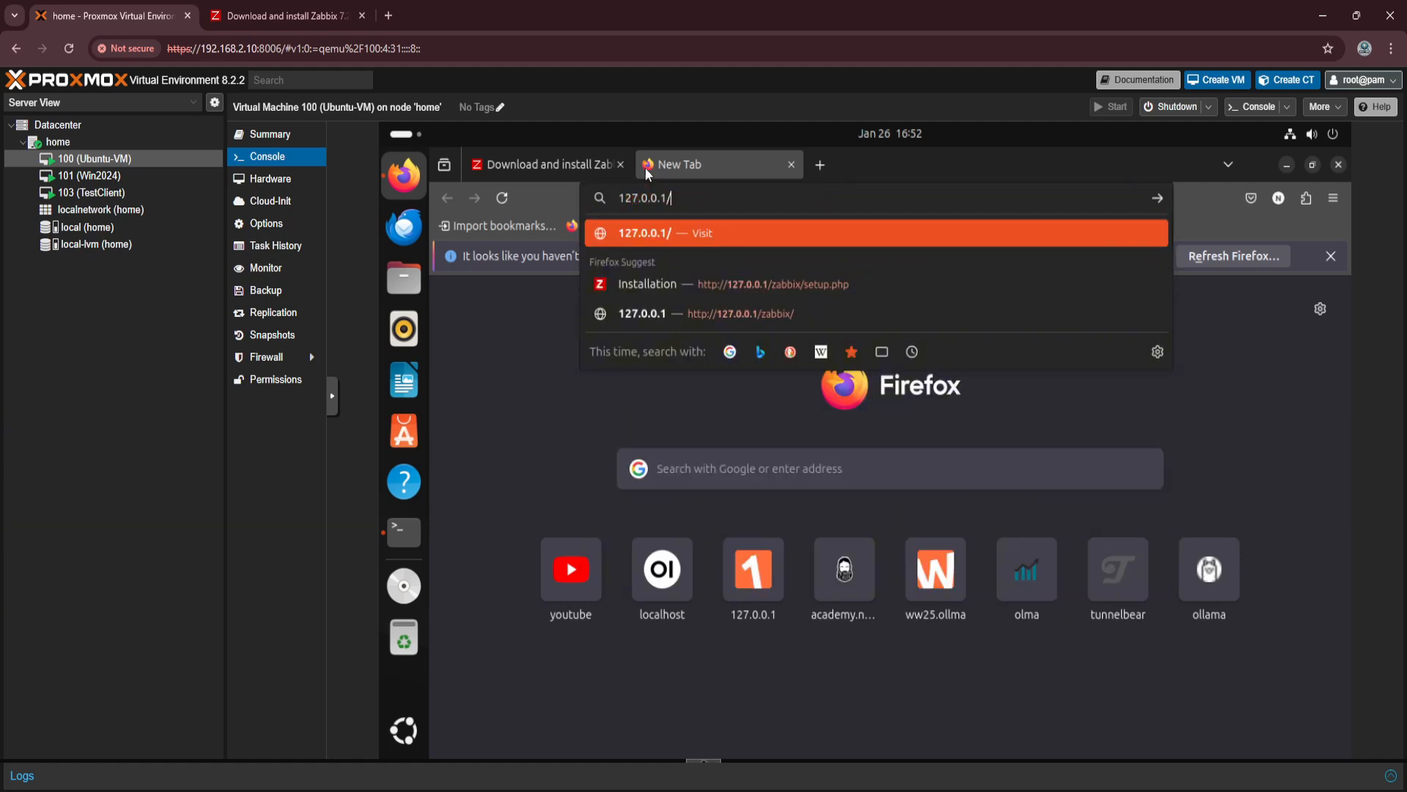
text(zabbix)
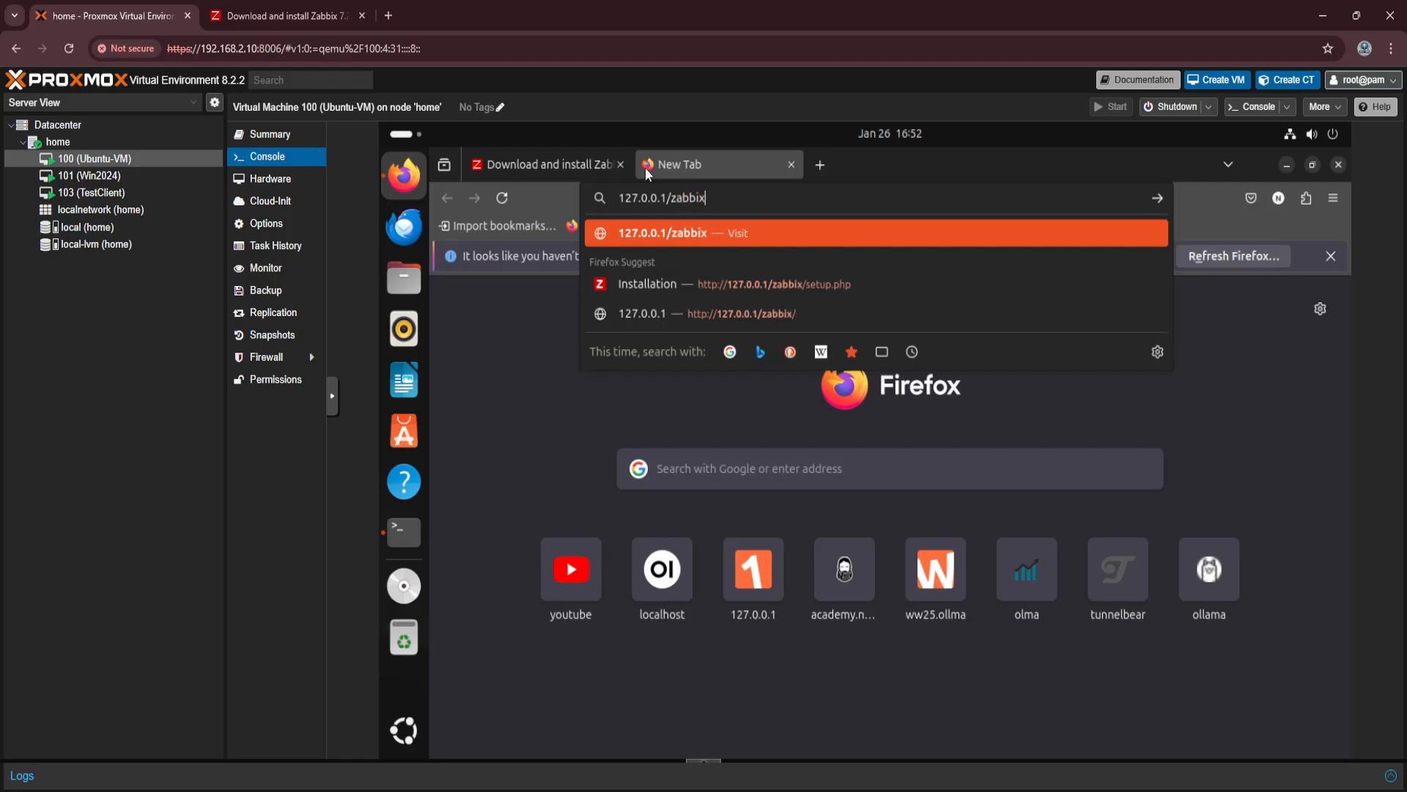
key(Return)
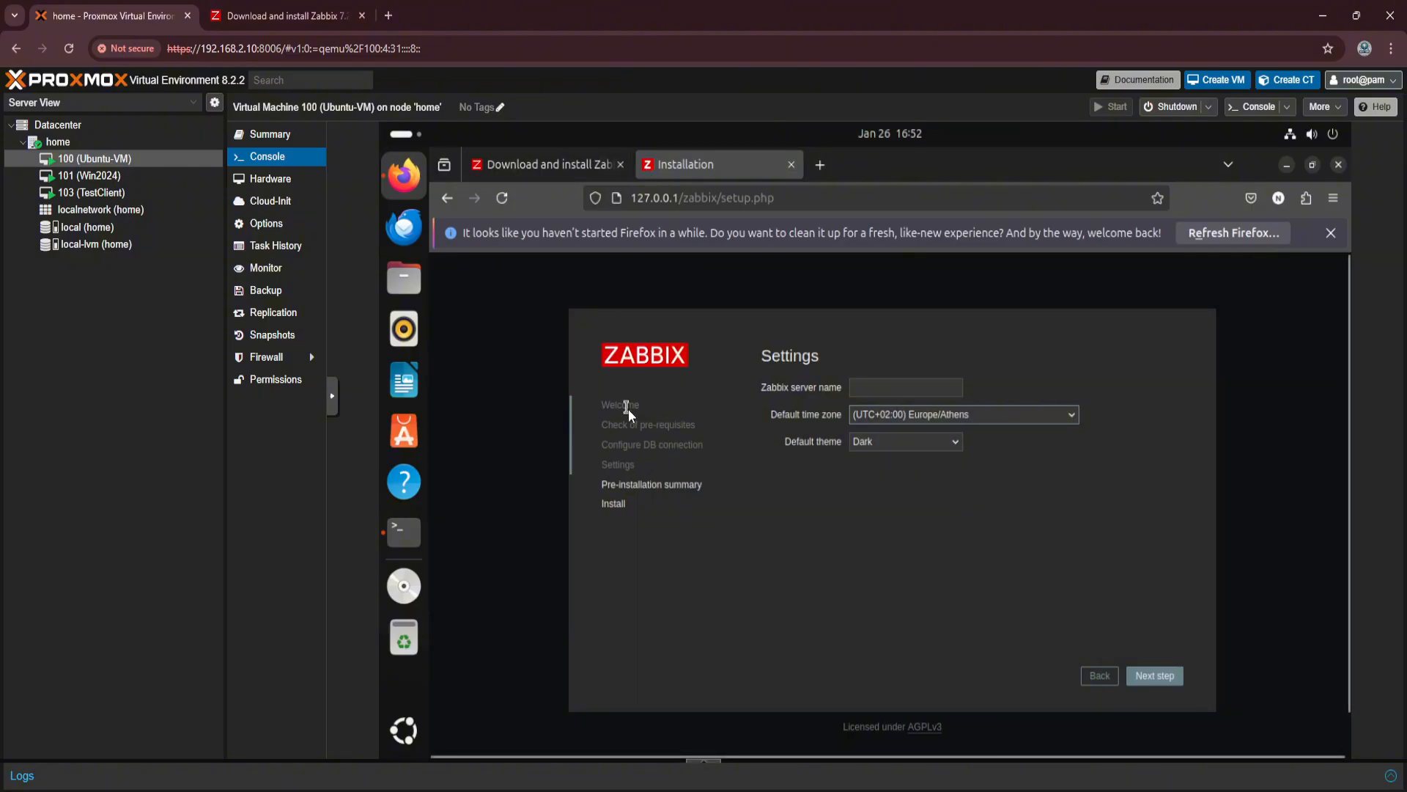
Name the Zabbix server "Zabbix" in the setup settings, accept the pre-installation summary and finish the installation.
click(902, 388)
text(Zabbix)
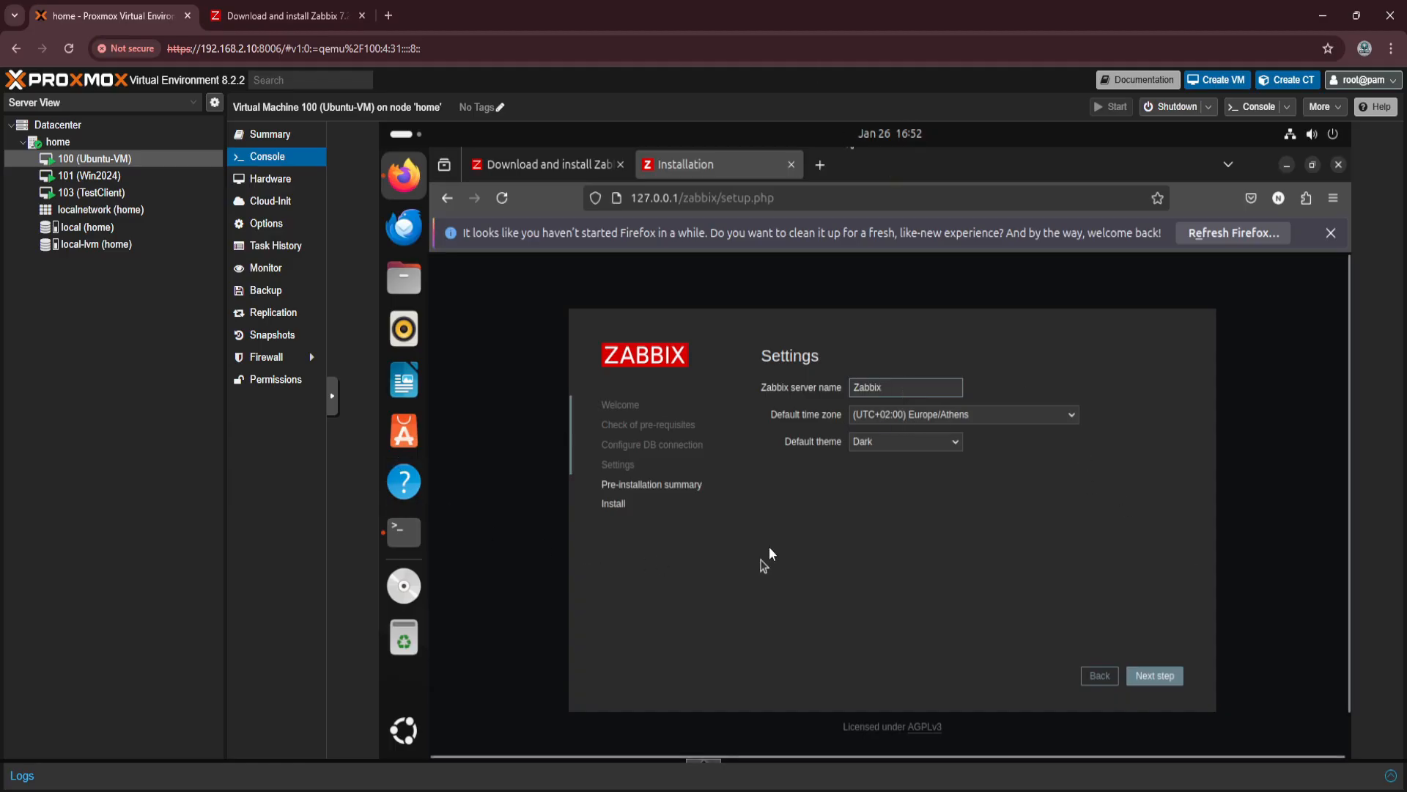
click(1158, 677)
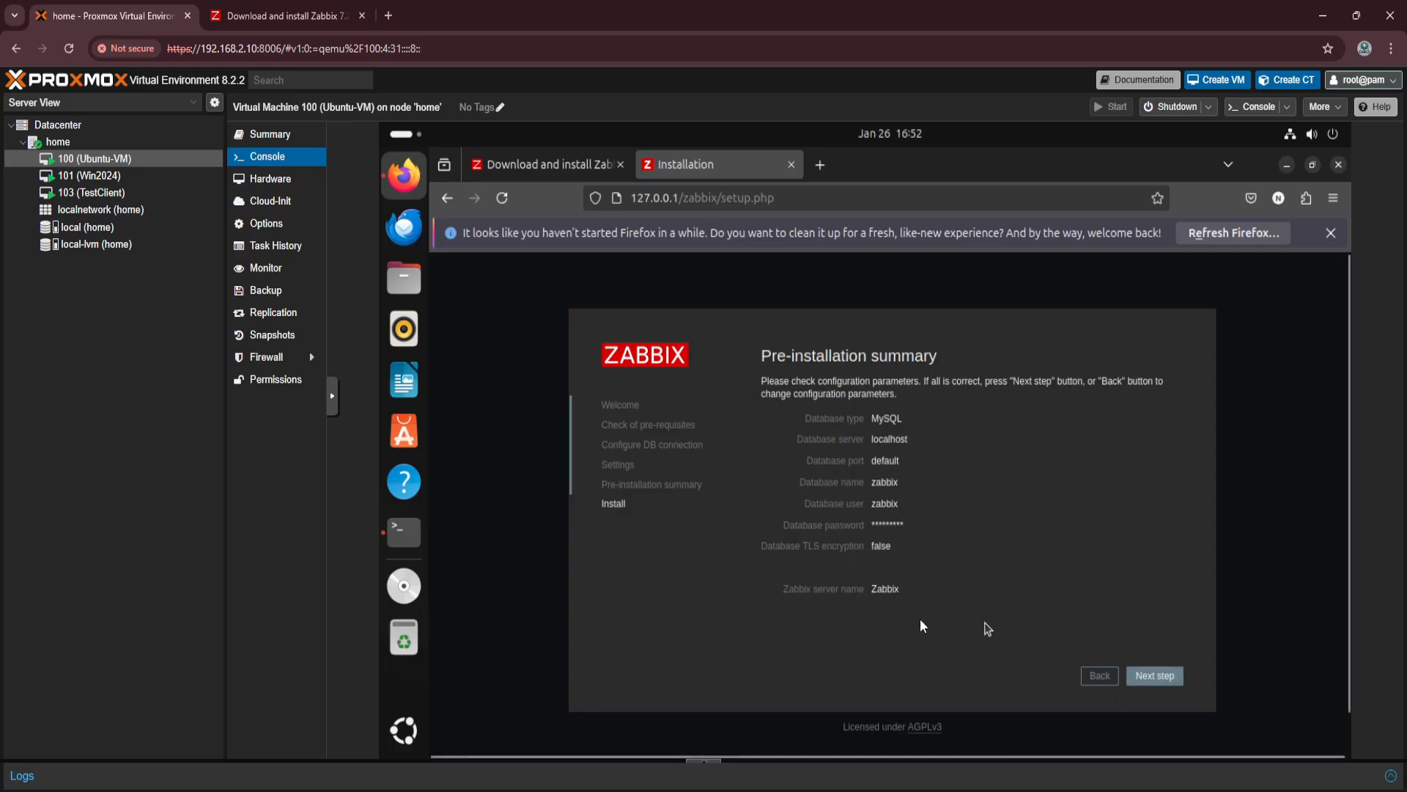
click(1169, 677)
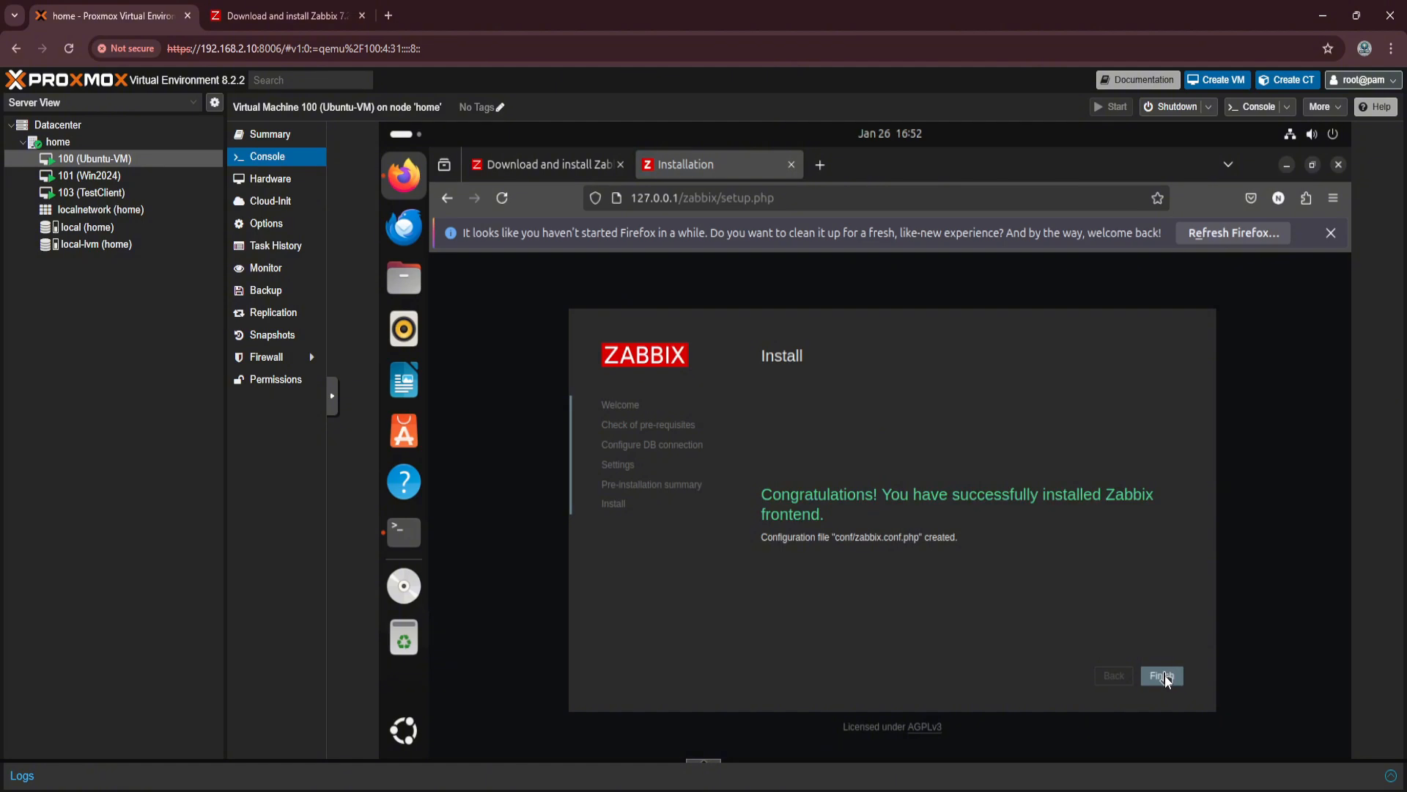
click(1164, 675)
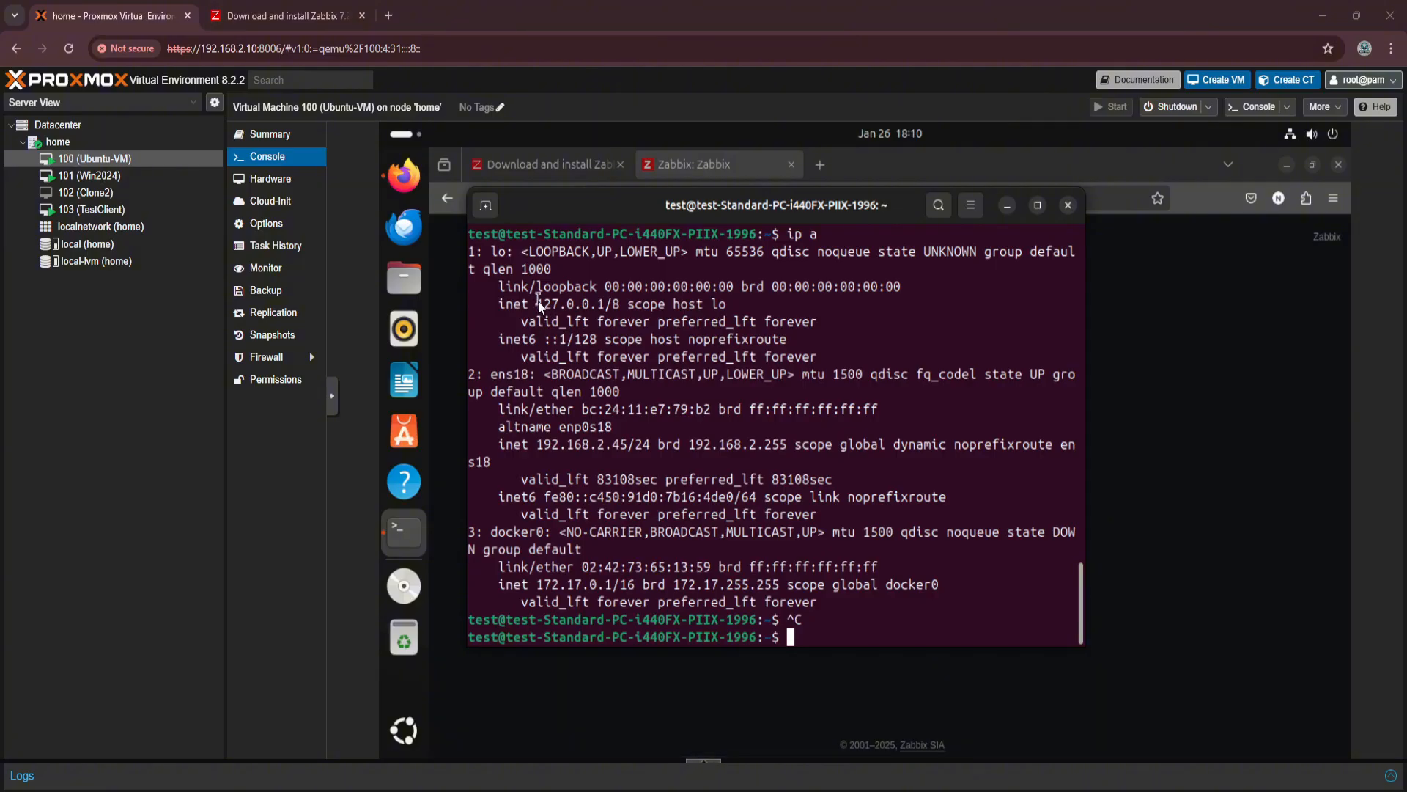
Examine the loopback and ens18 IPv4 addresses in the ip a output, and return to the Zabbix login page.
drag(537, 303, 591, 307)
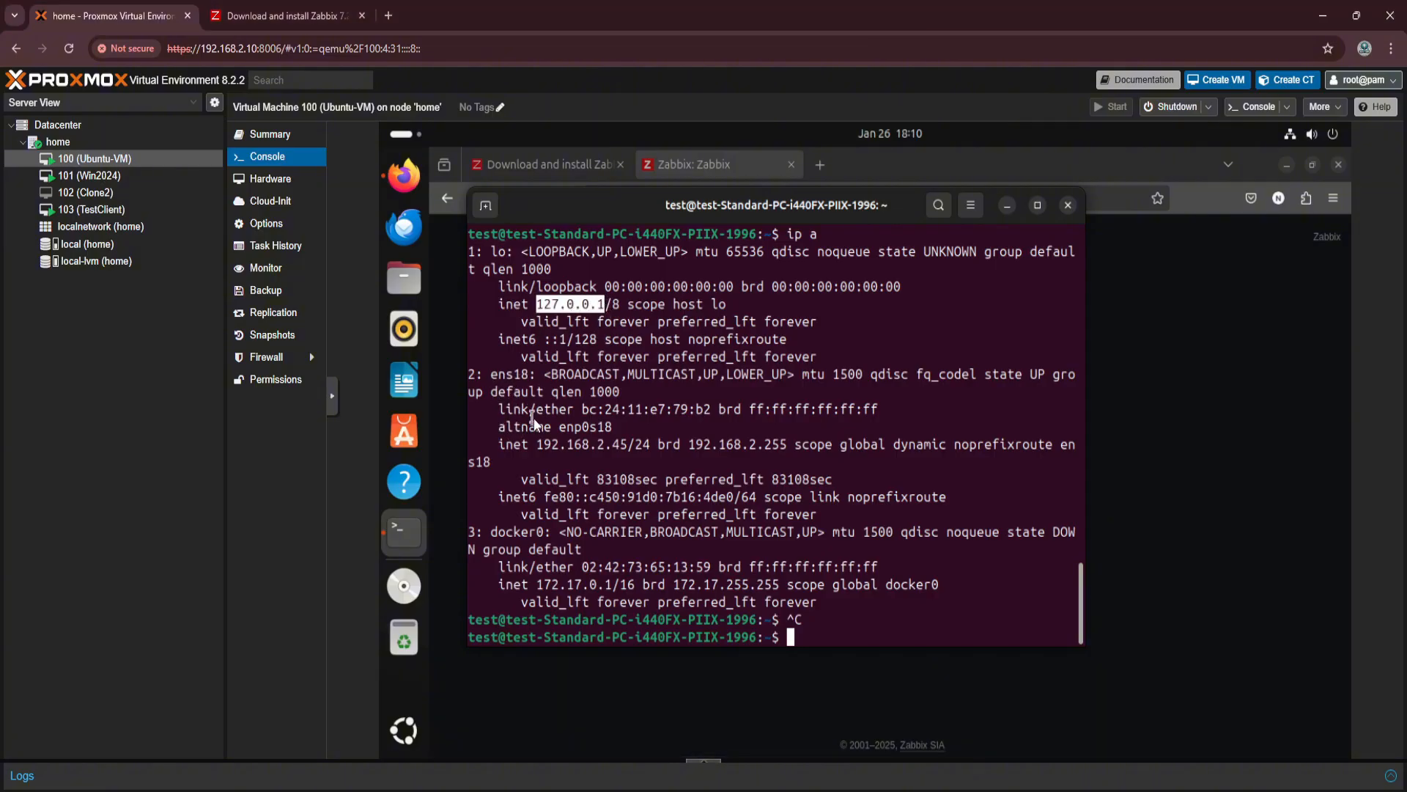
mouse_move(543, 444)
mouse_down()
mouse_move(613, 447)
mouse_move(538, 441)
mouse_up()
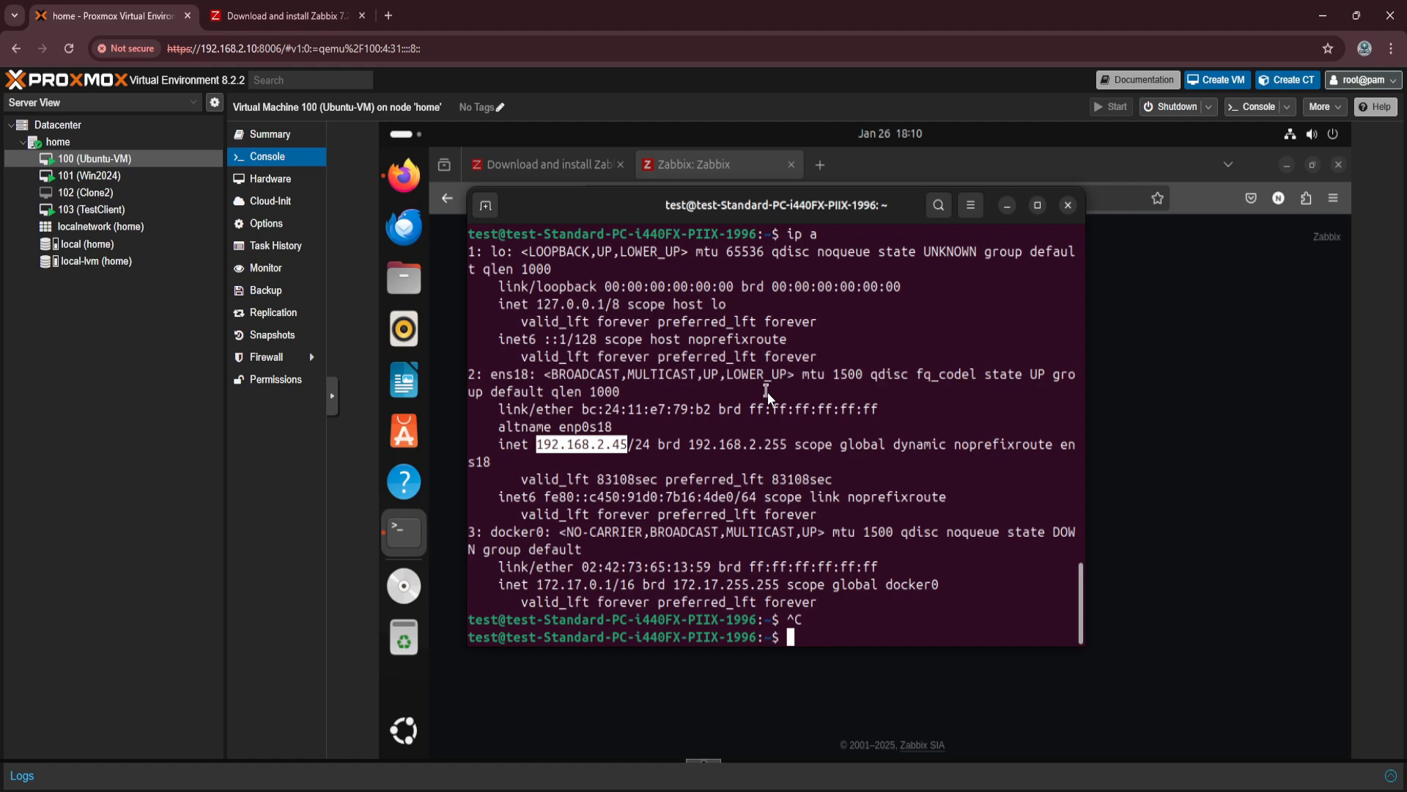
click(698, 163)
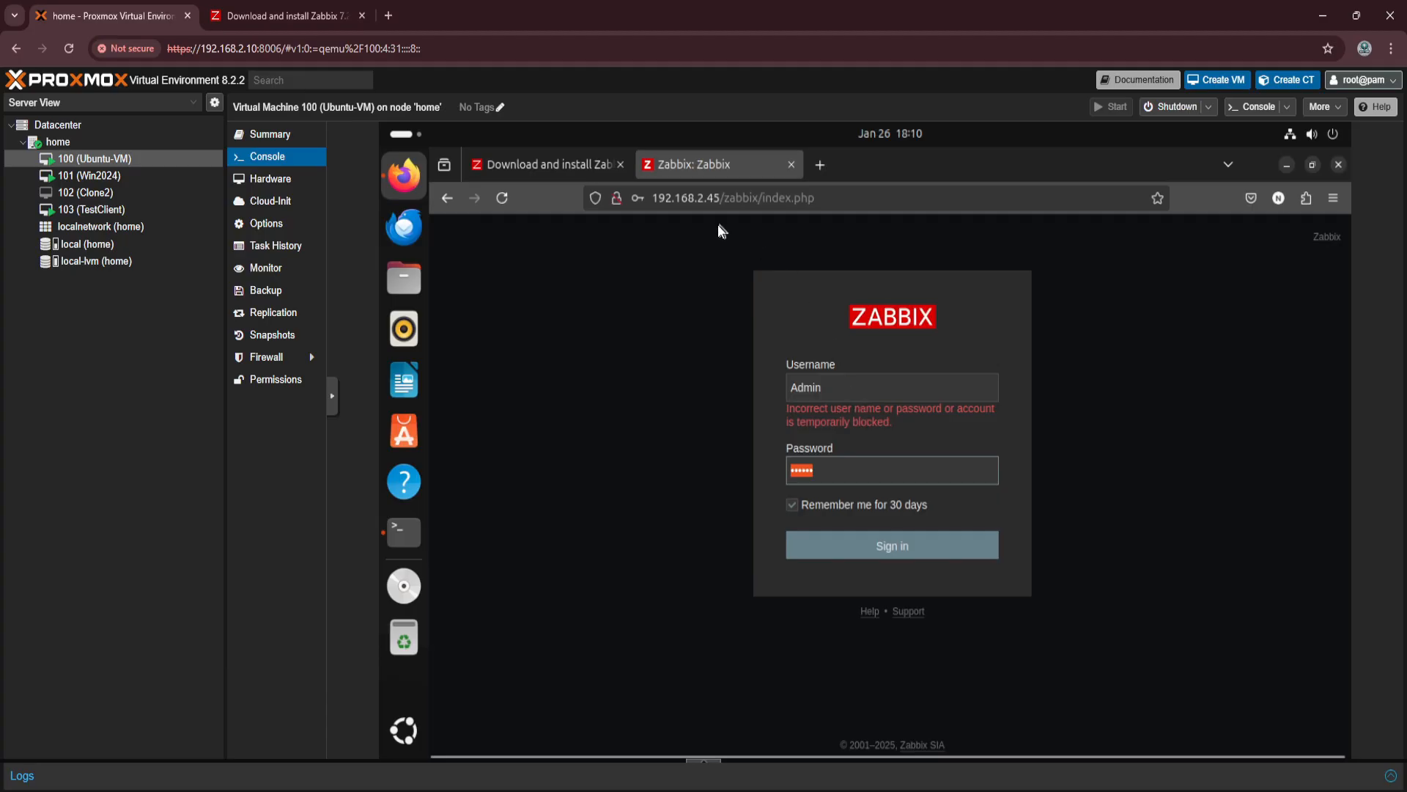
Sign in to Zabbix as Admin with the account password, declining to save the password in the browser.
click(839, 388)
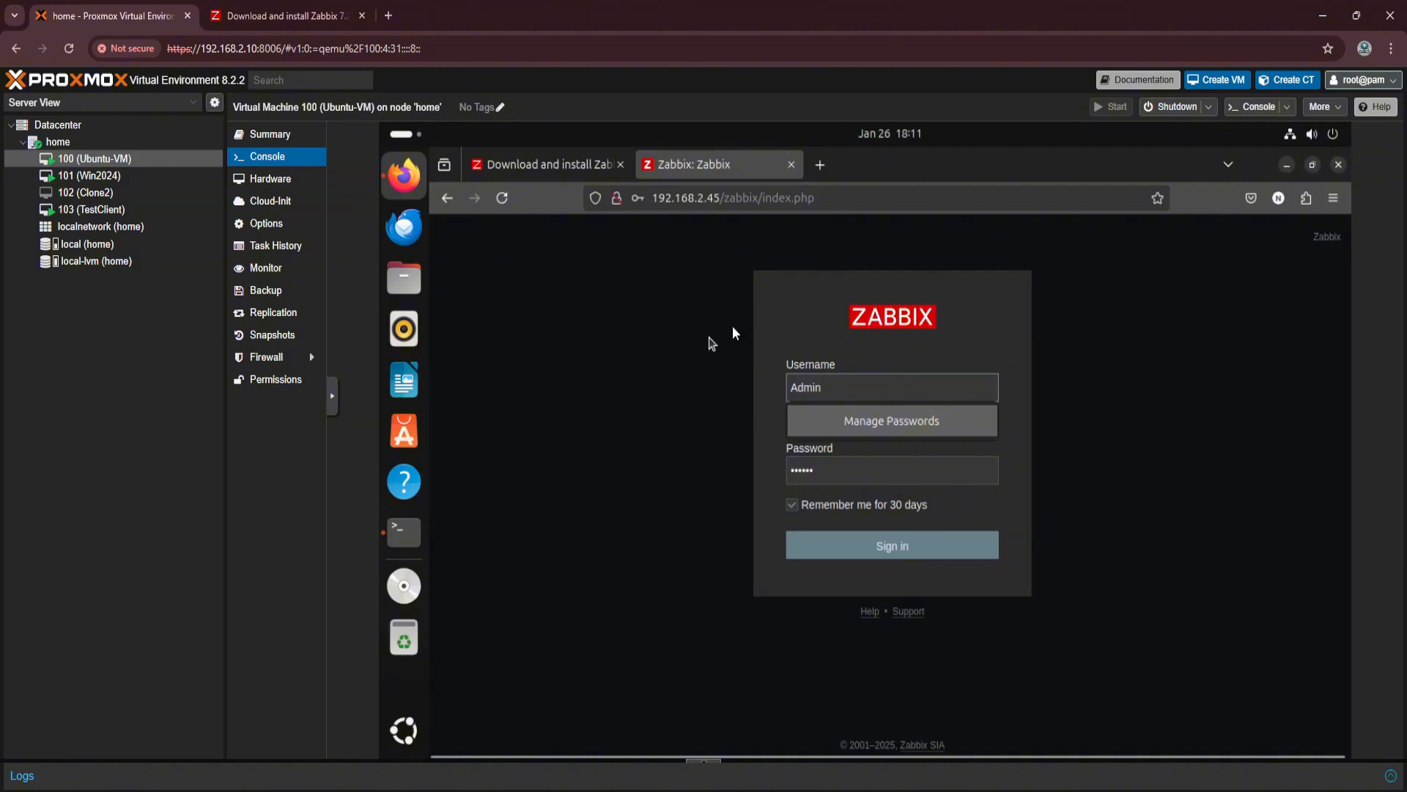
click(772, 307)
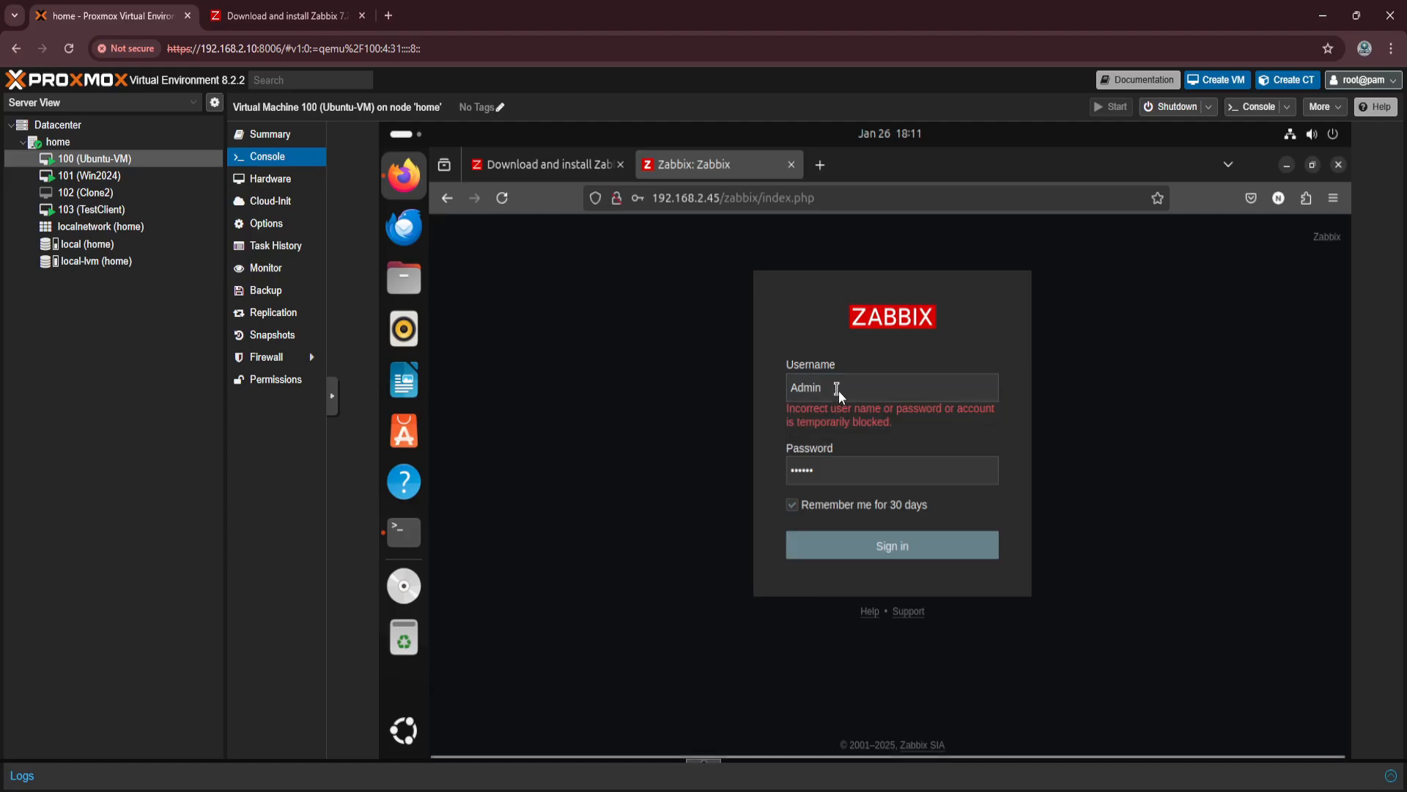
click(842, 472)
click(886, 538)
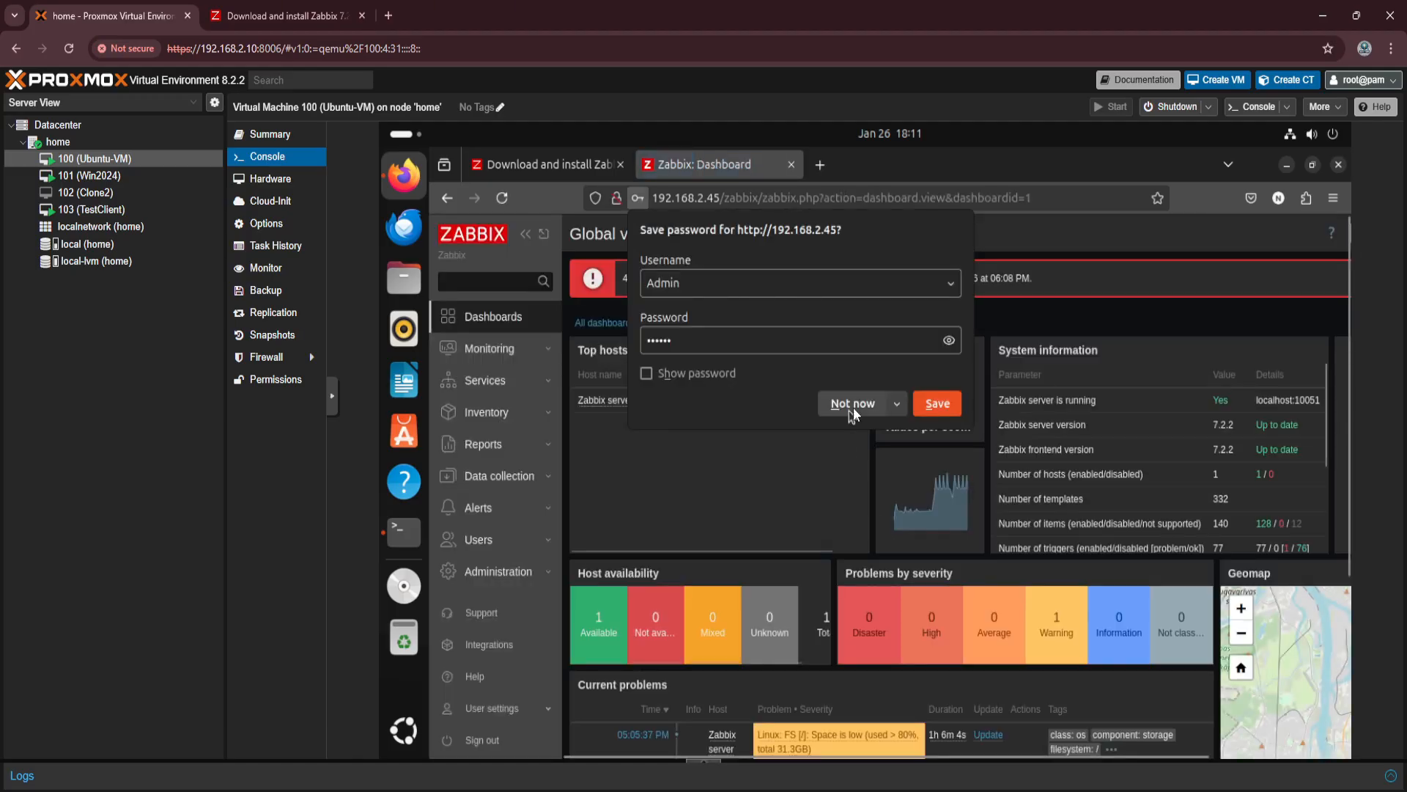
click(853, 404)
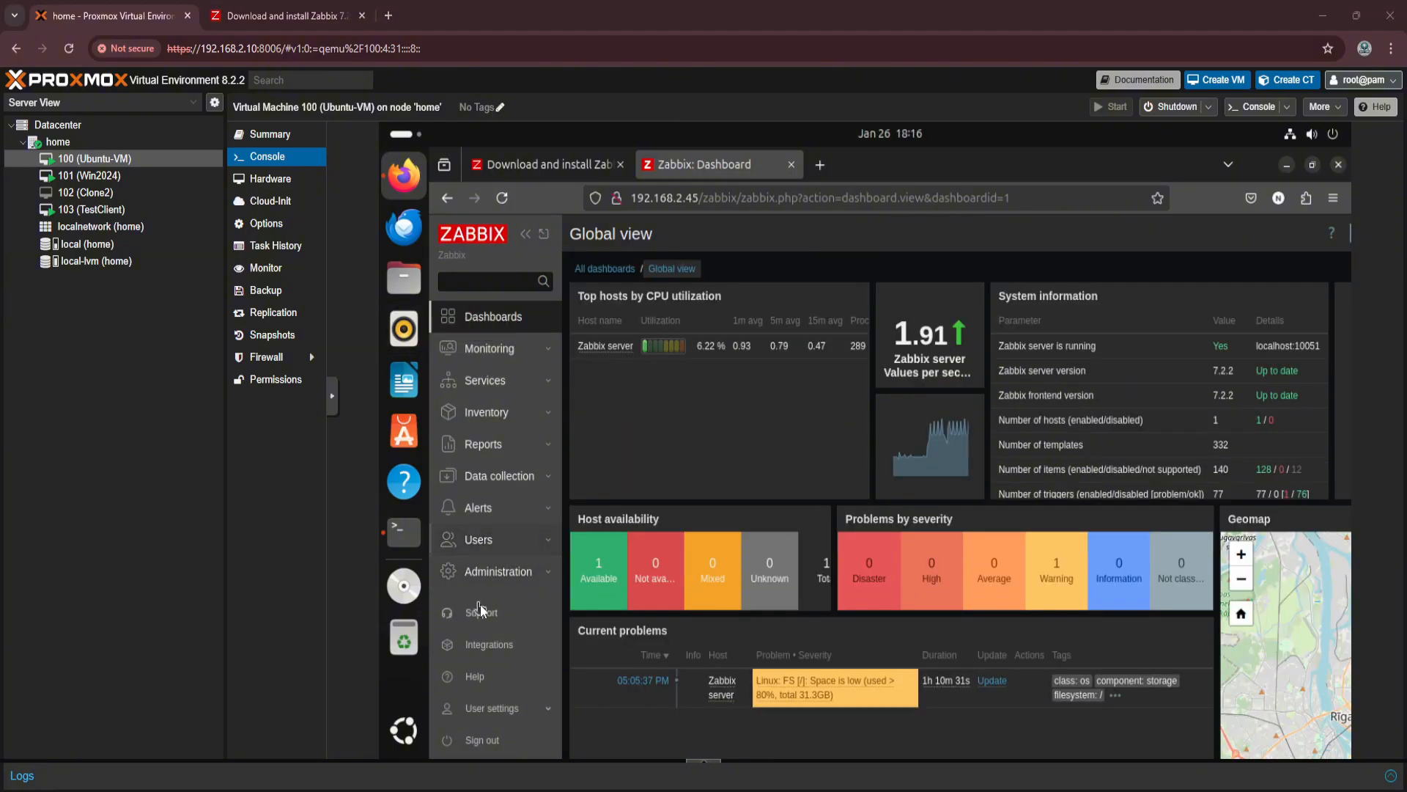
Review the triggers configured for the Zabbix server host under the data collection hosts.
click(481, 477)
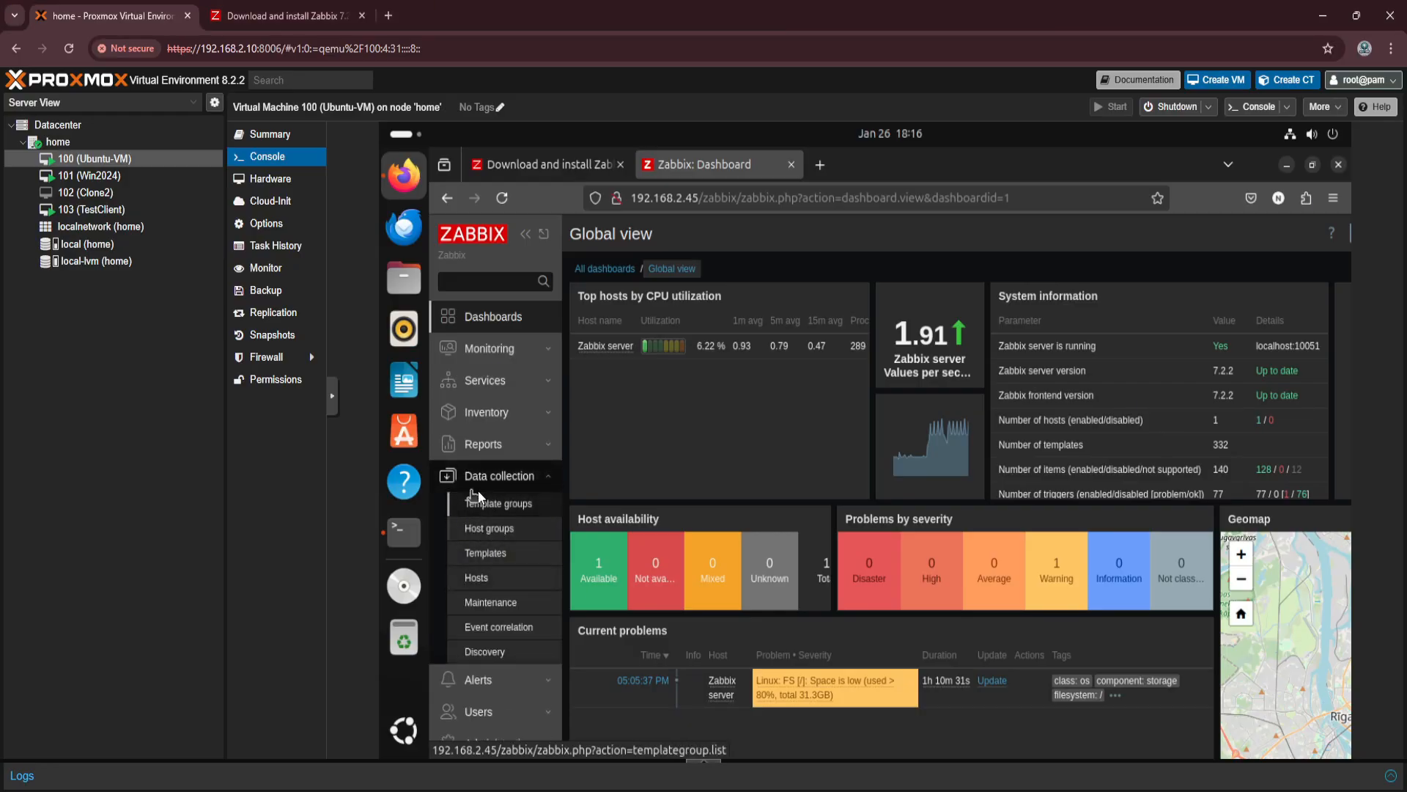
click(473, 582)
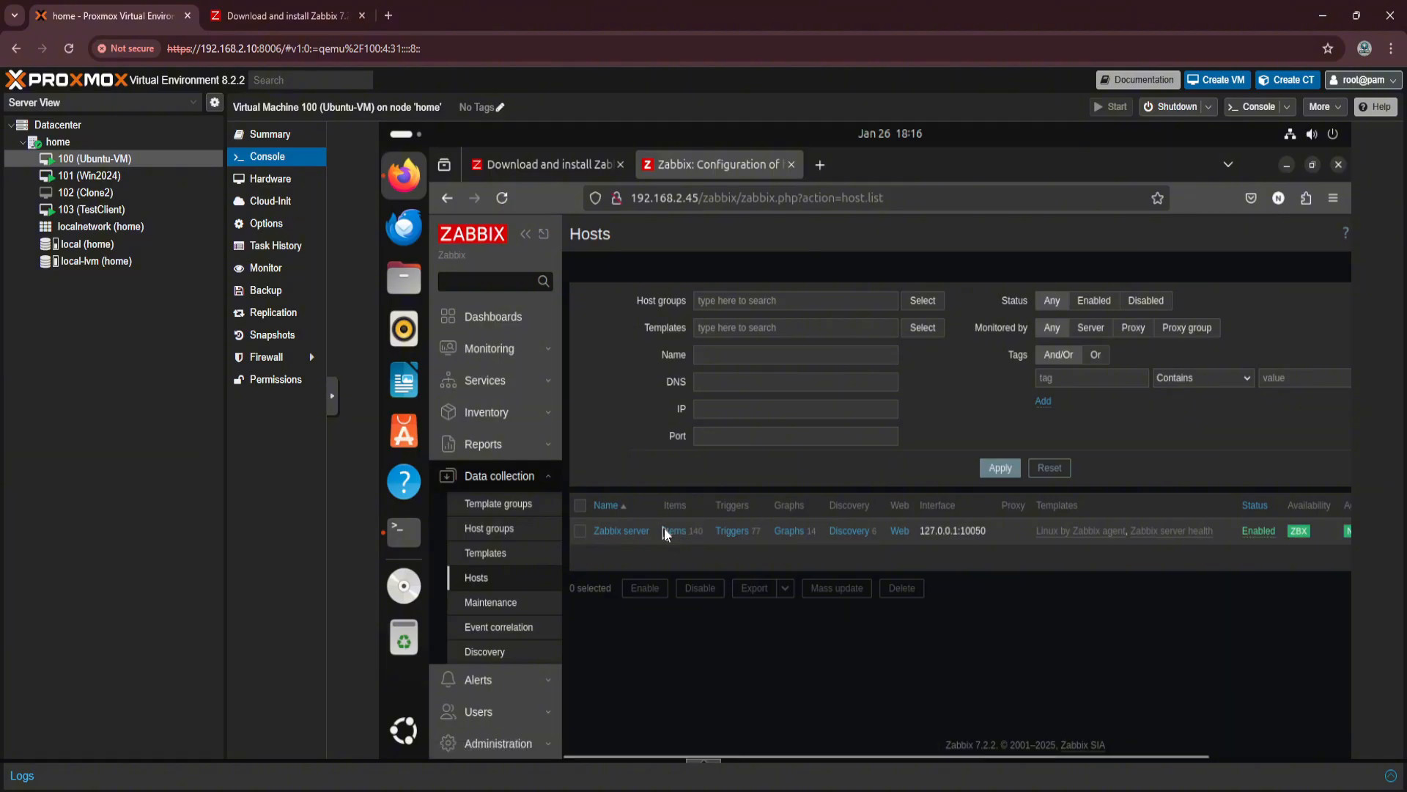
click(726, 537)
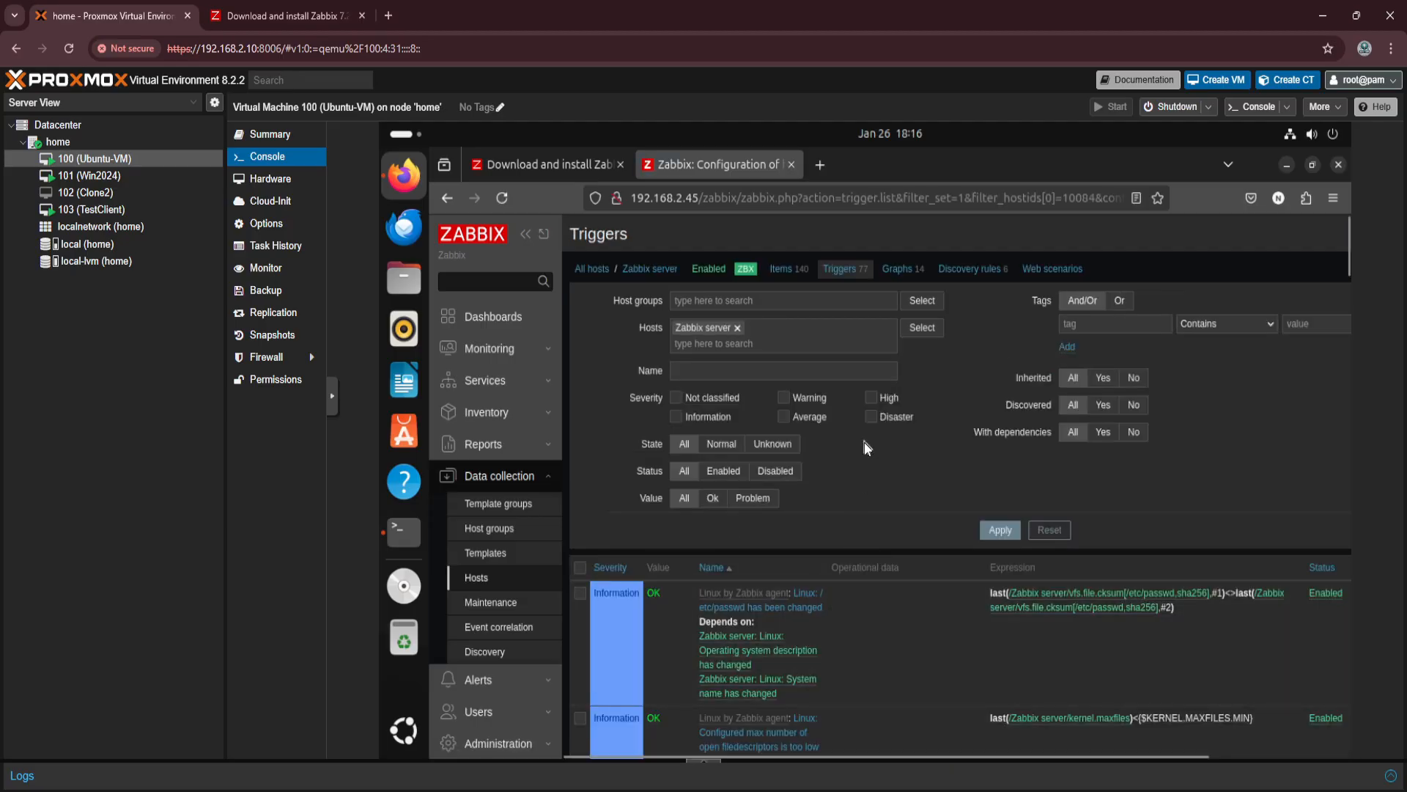
scroll(890, 523, down, 5)
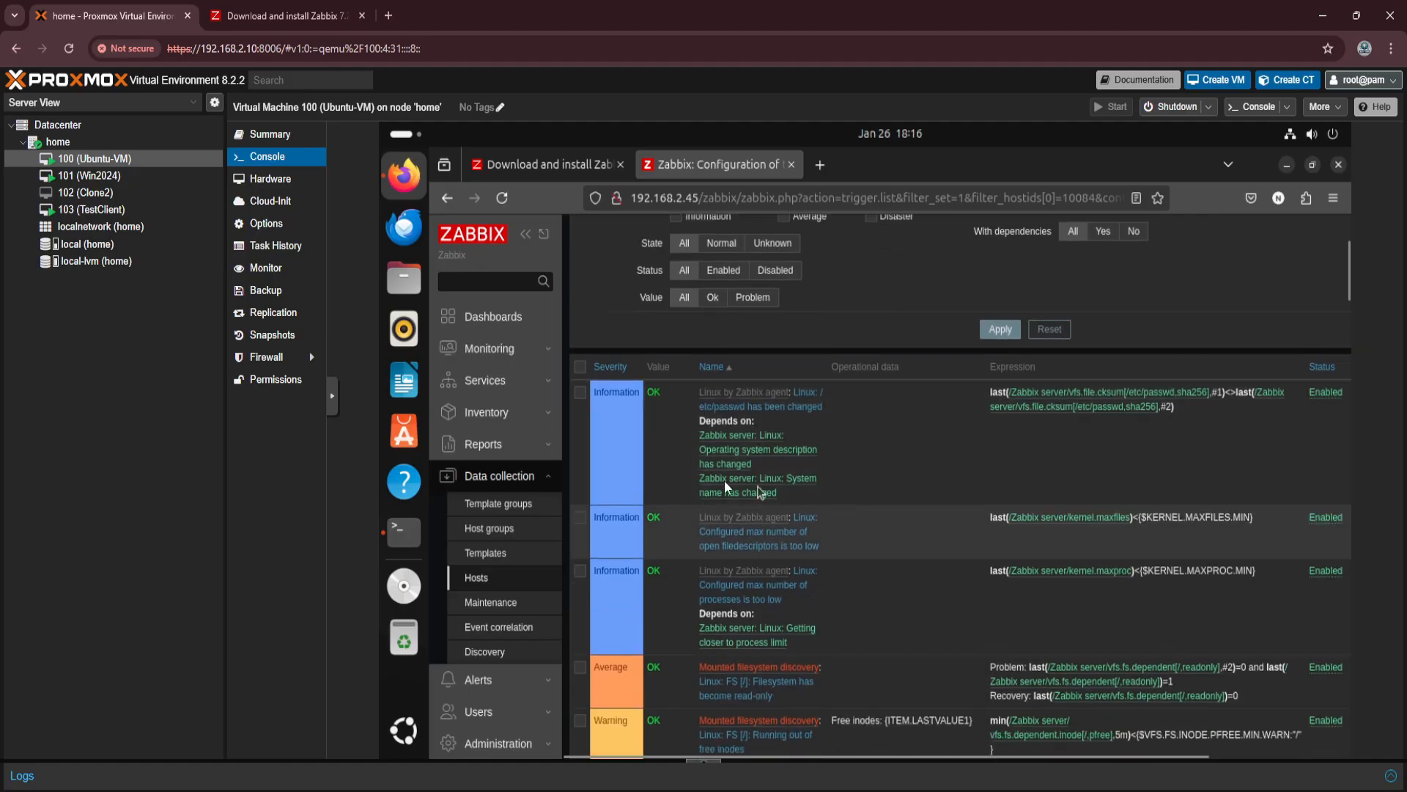
scroll(908, 530, down, 3)
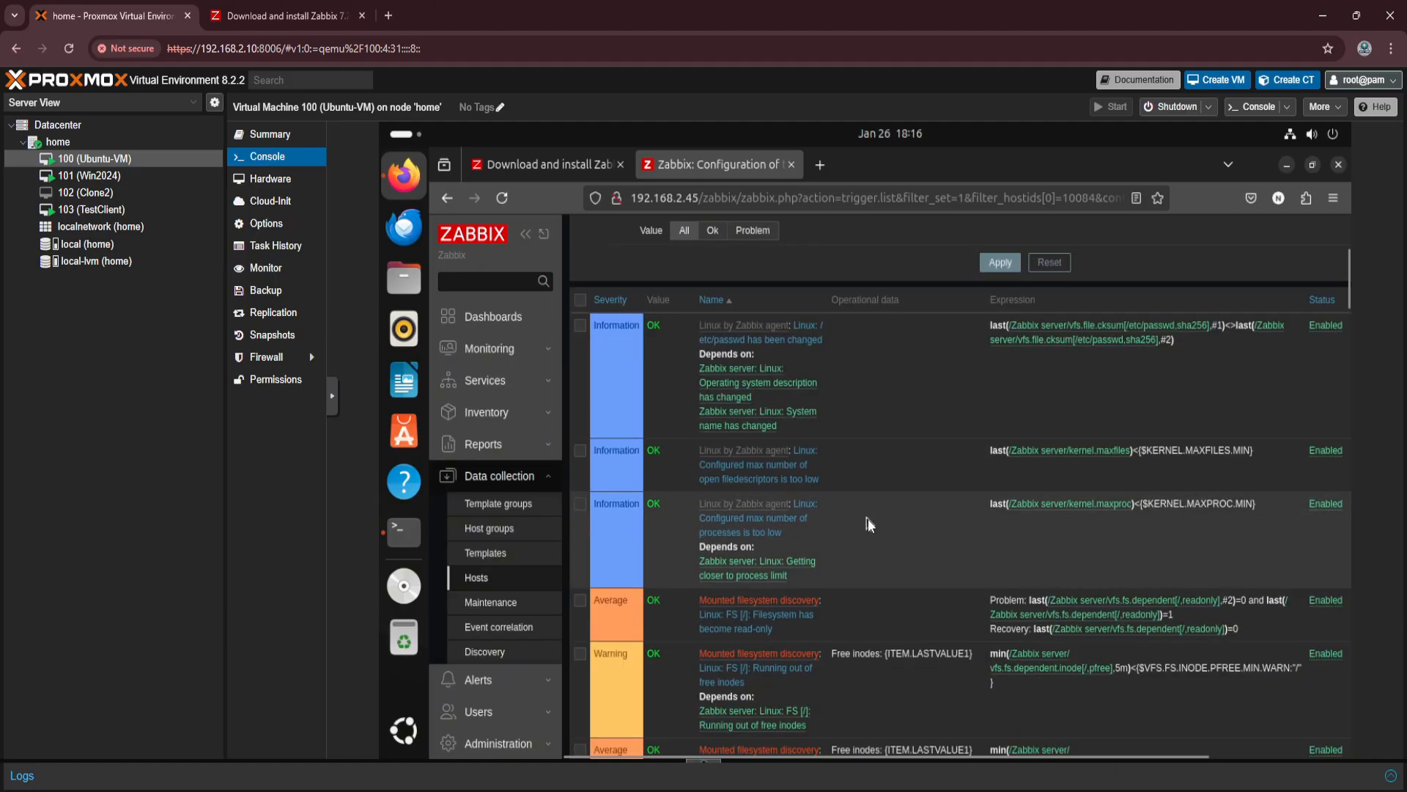
scroll(821, 499, down, 2)
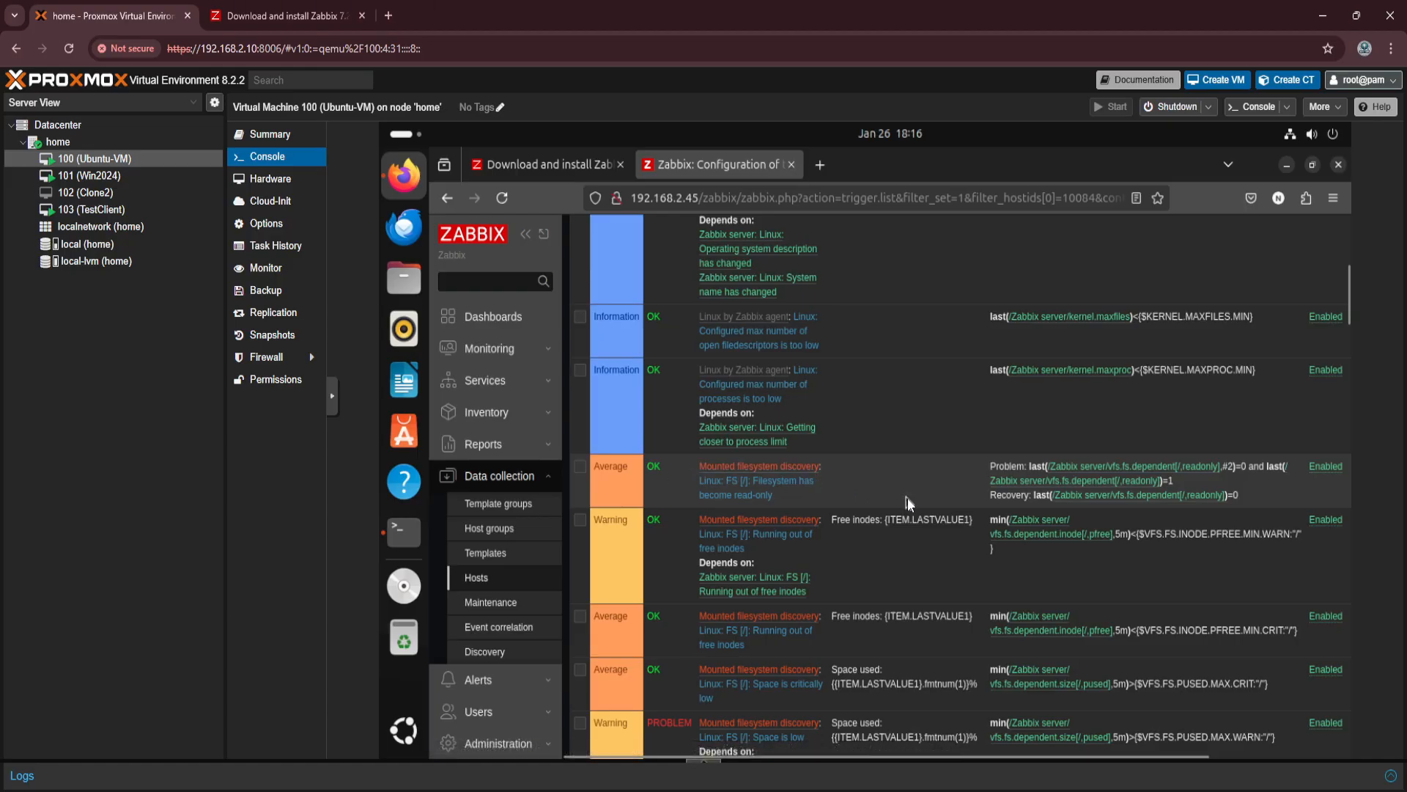
scroll(907, 496, down, 2)
scroll(907, 498, down, 5)
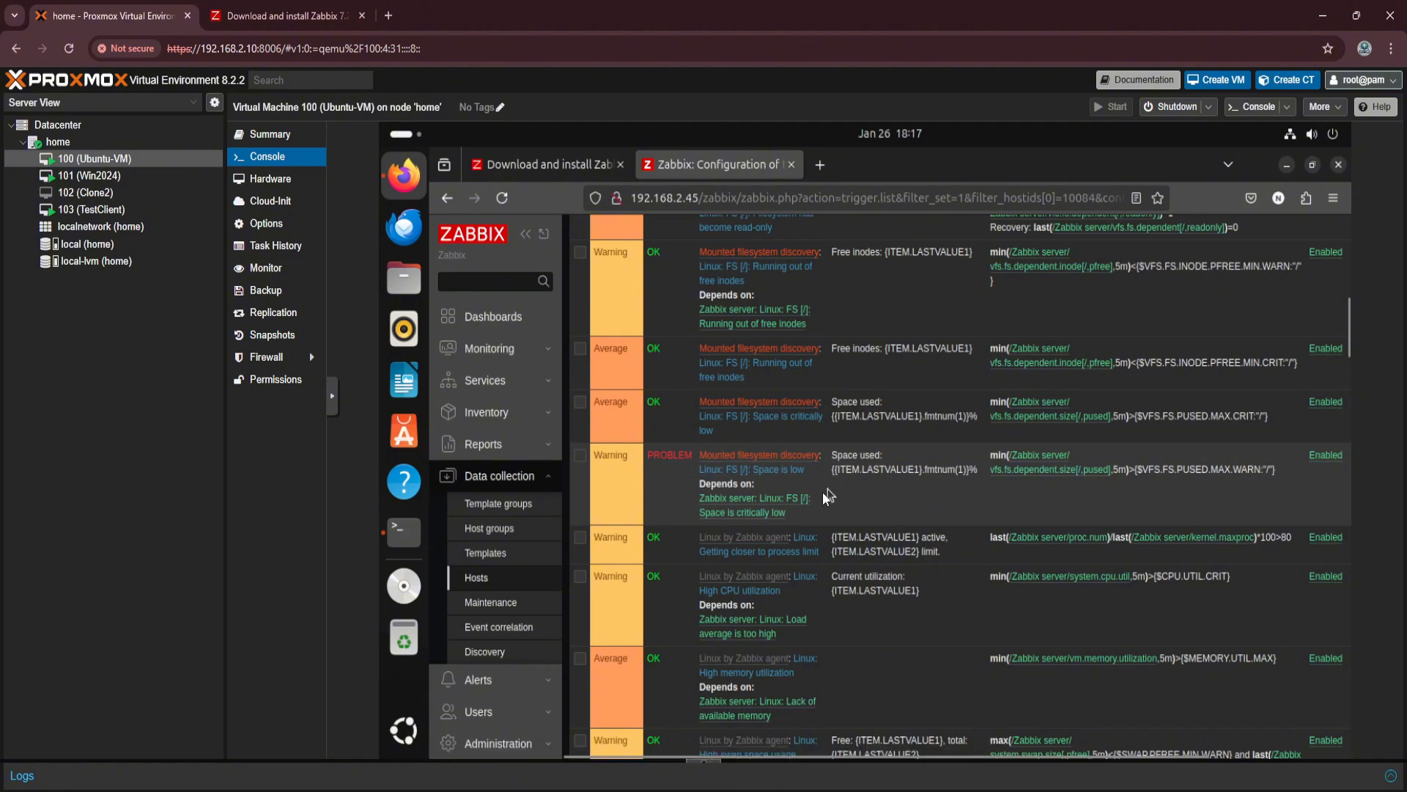
scroll(872, 491, down, 9)
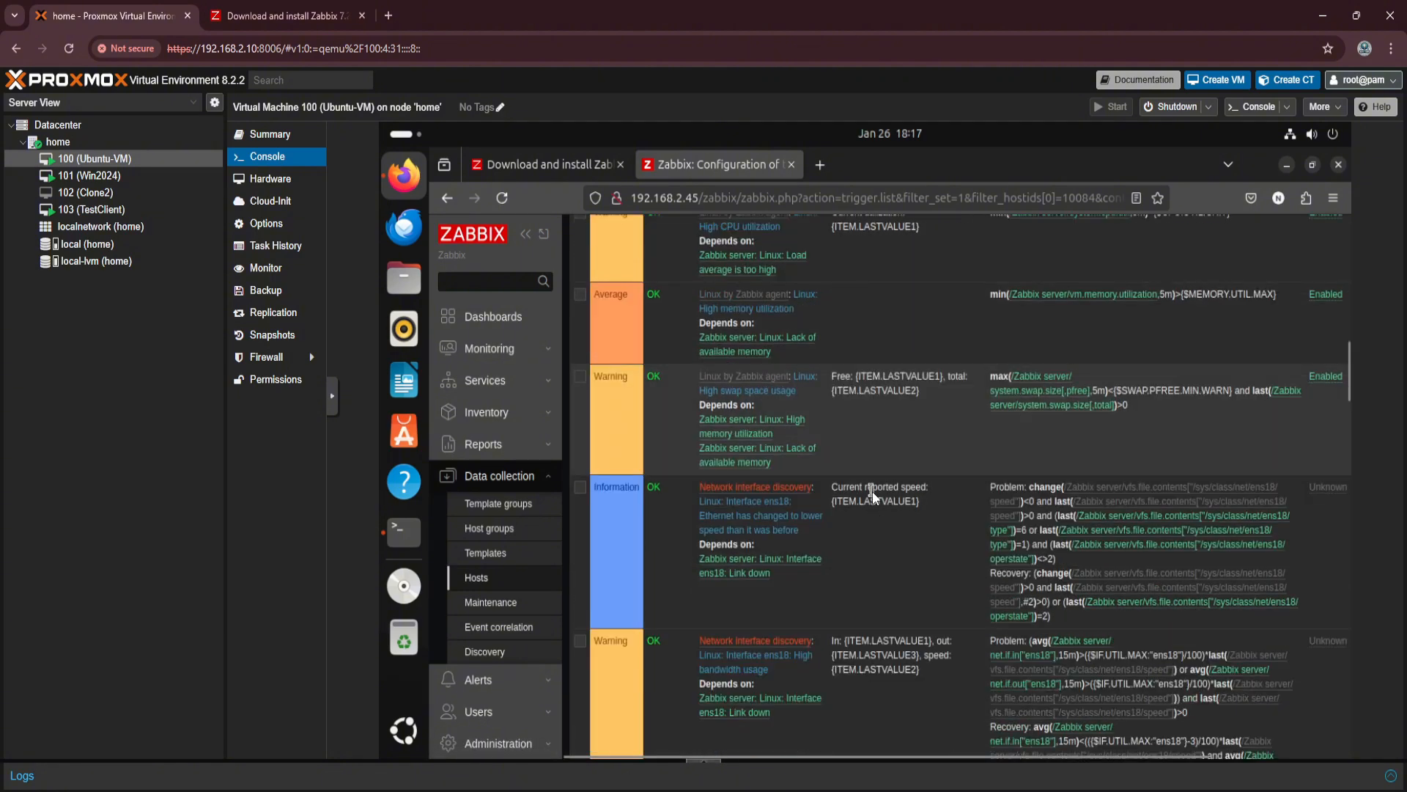
scroll(872, 496, down, 4)
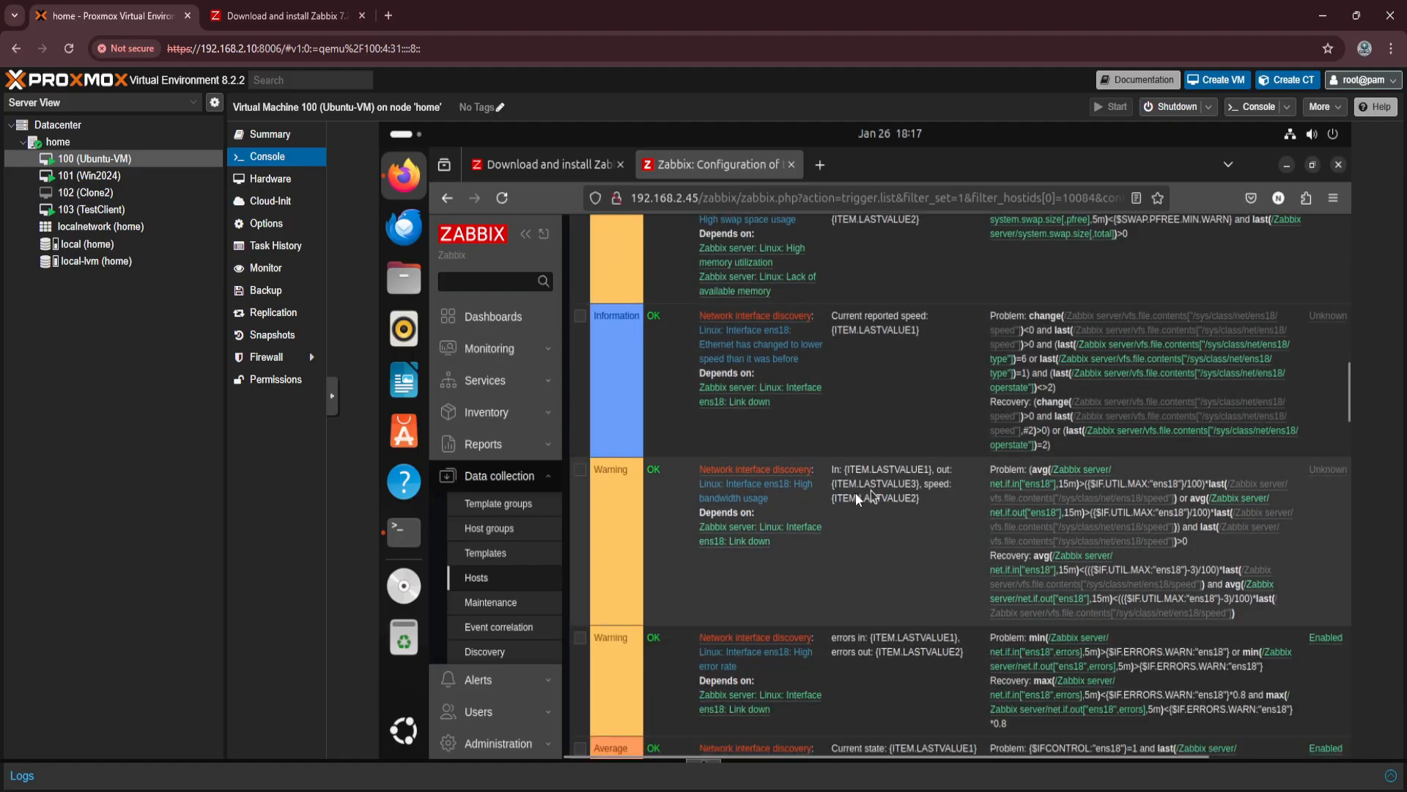
scroll(782, 551, up, 15)
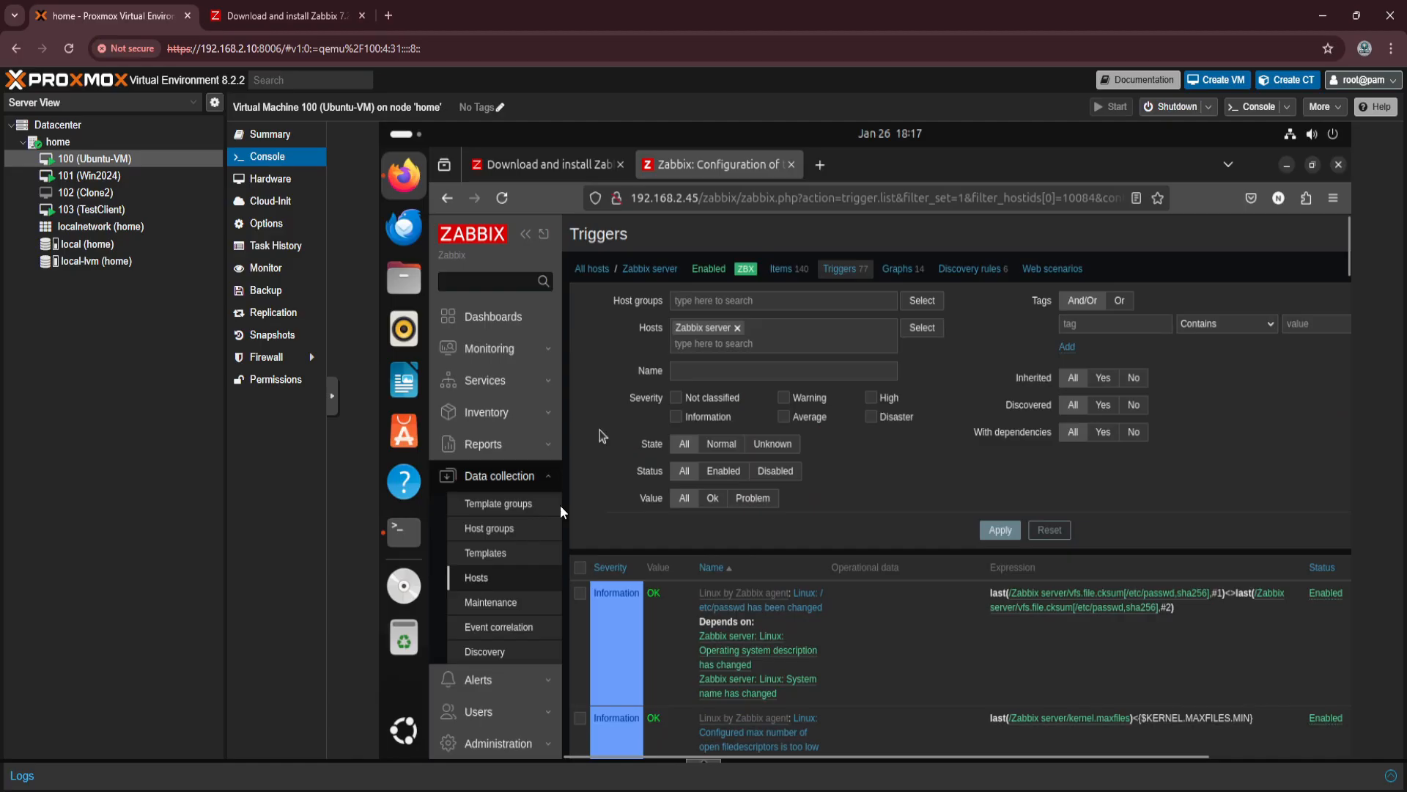
Review the graphs configured for the Zabbix server host, and return to the hosts list to check its remaining columns.
click(481, 579)
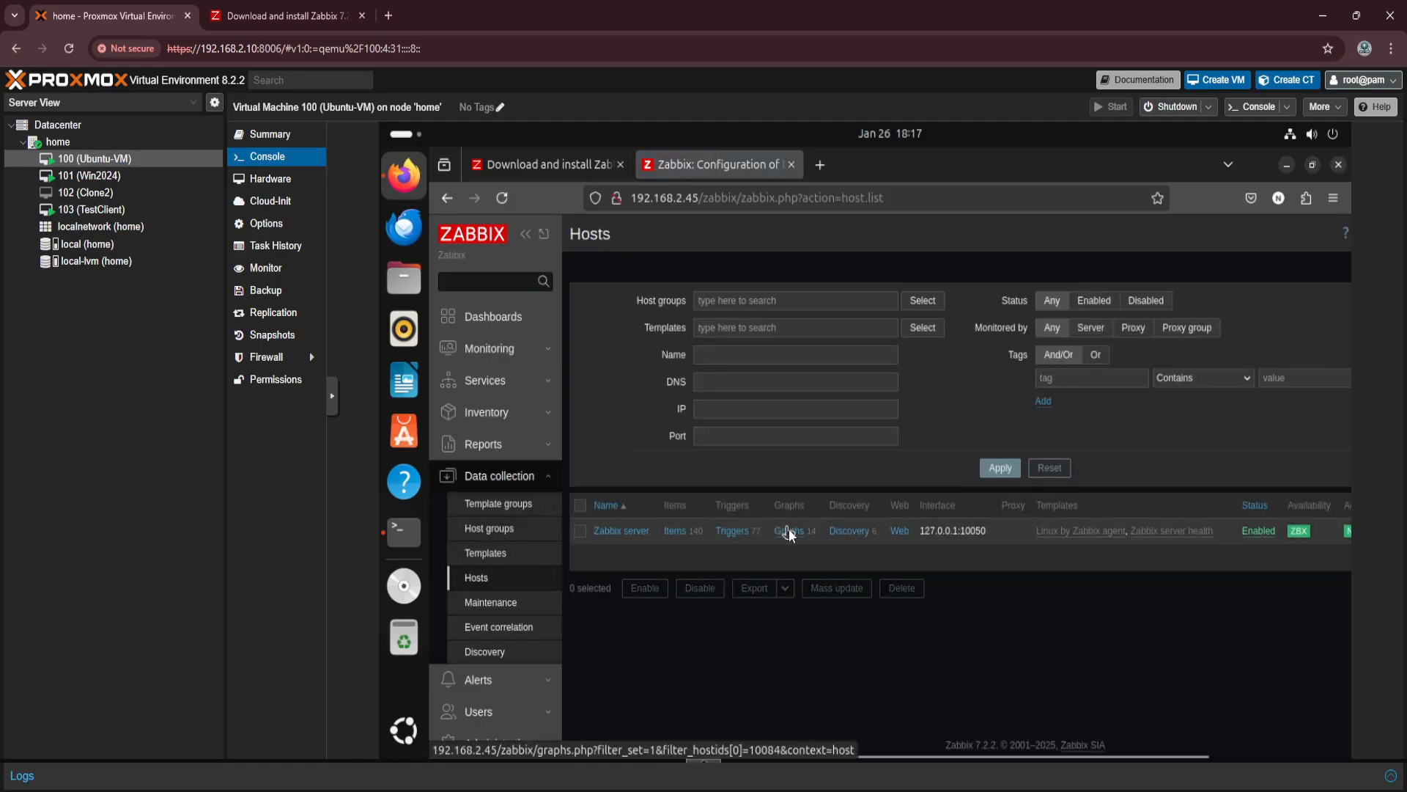
click(789, 536)
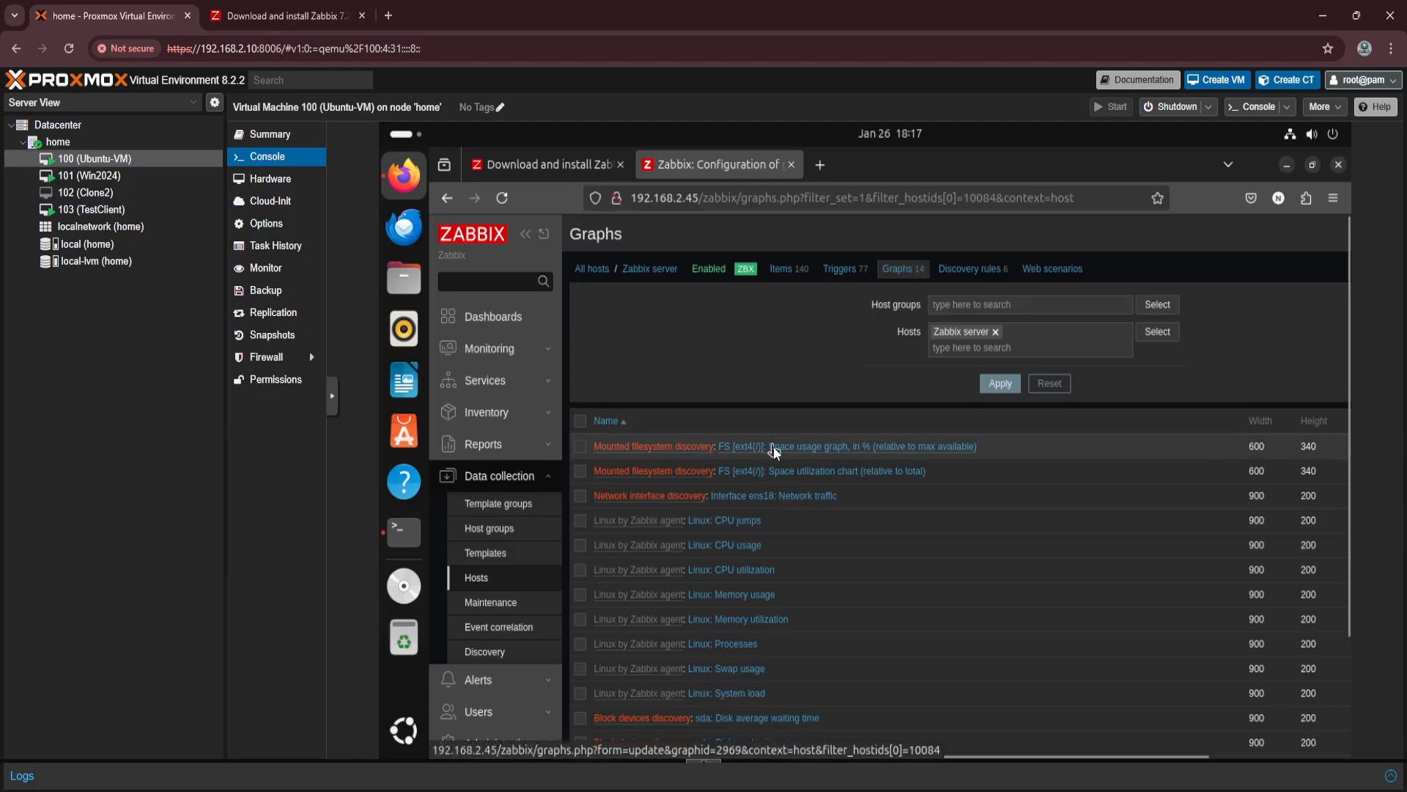
scroll(855, 517, down, 2)
scroll(854, 518, up, 2)
click(478, 580)
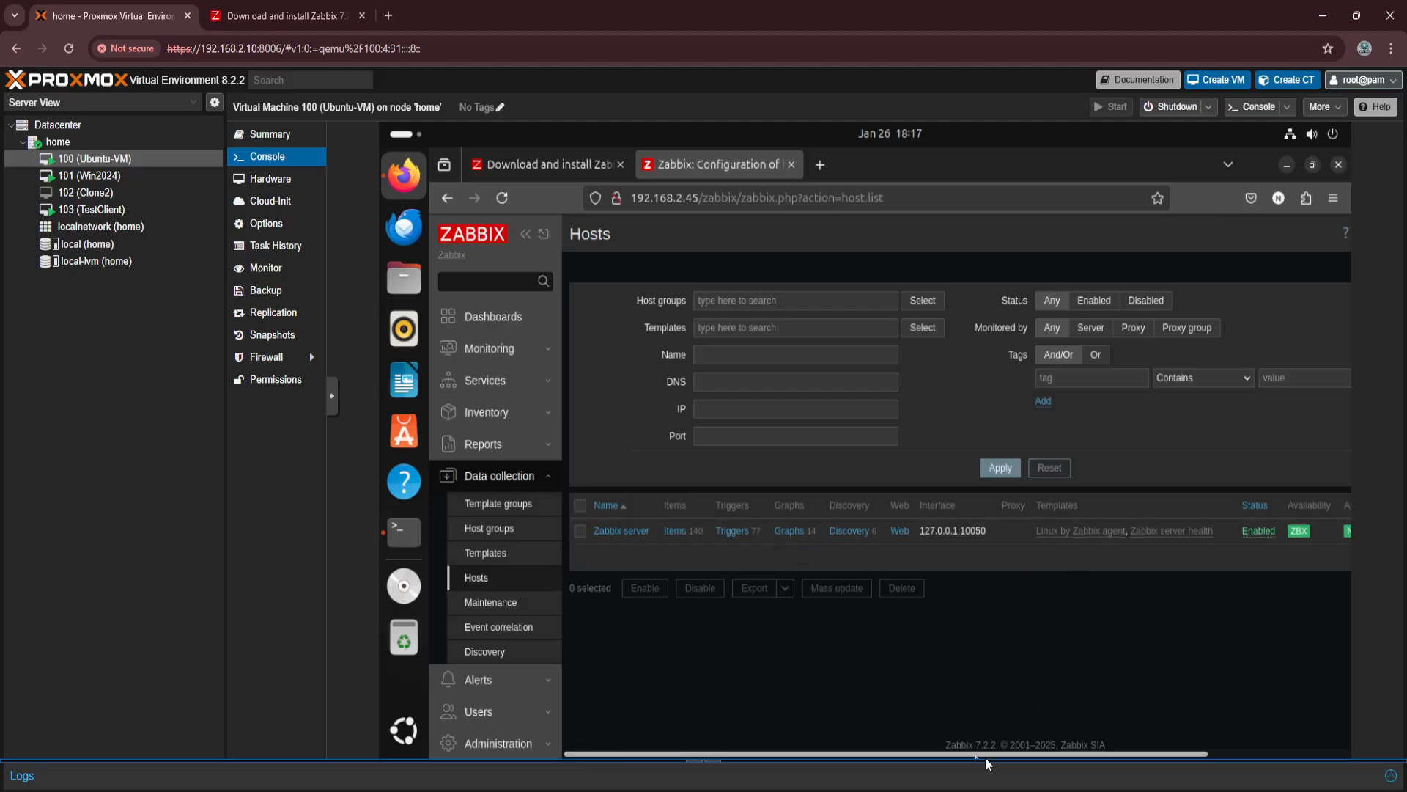
drag(1005, 754, 1213, 752)
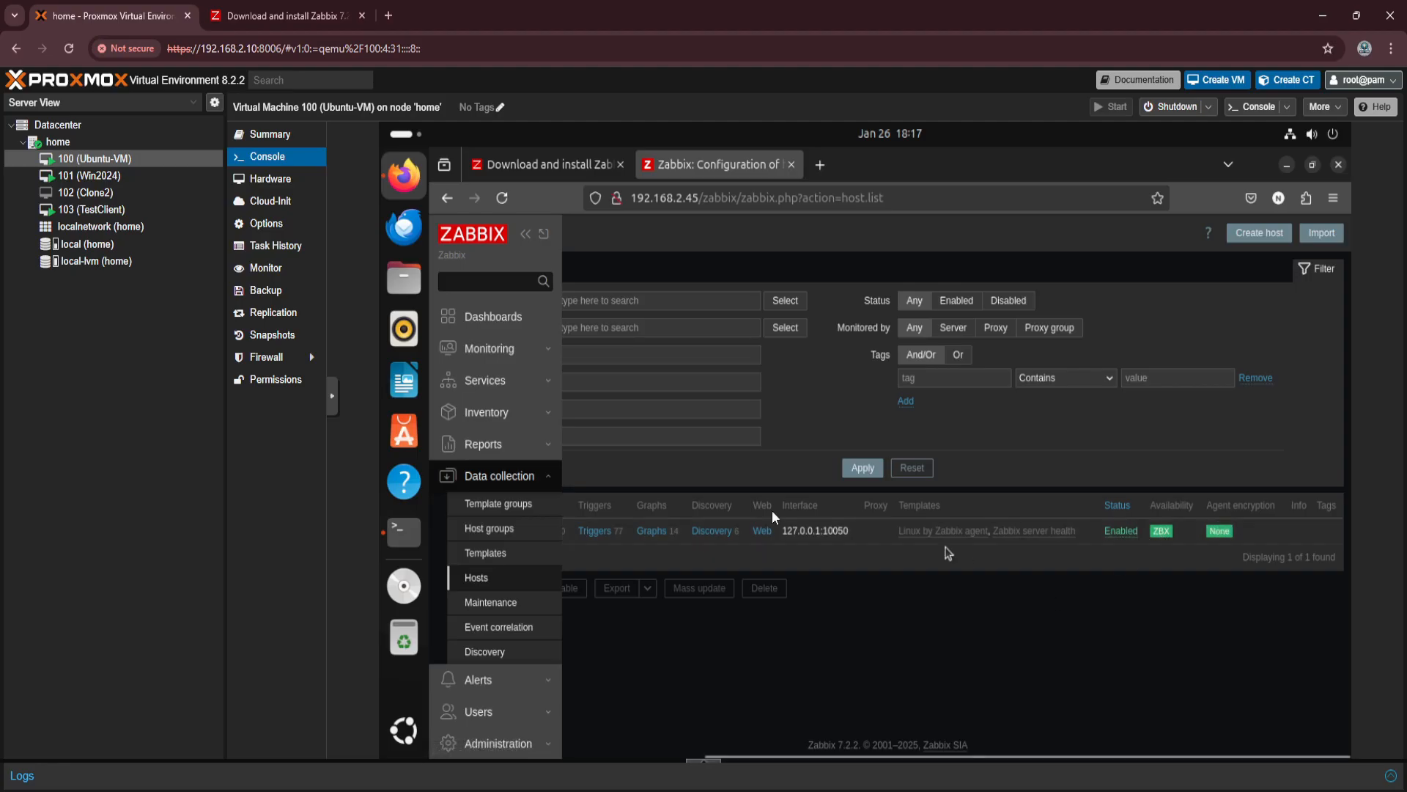
View the Zabbix server's graphs from the monitored hosts list, examining the root filesystem space usage graph.
click(489, 354)
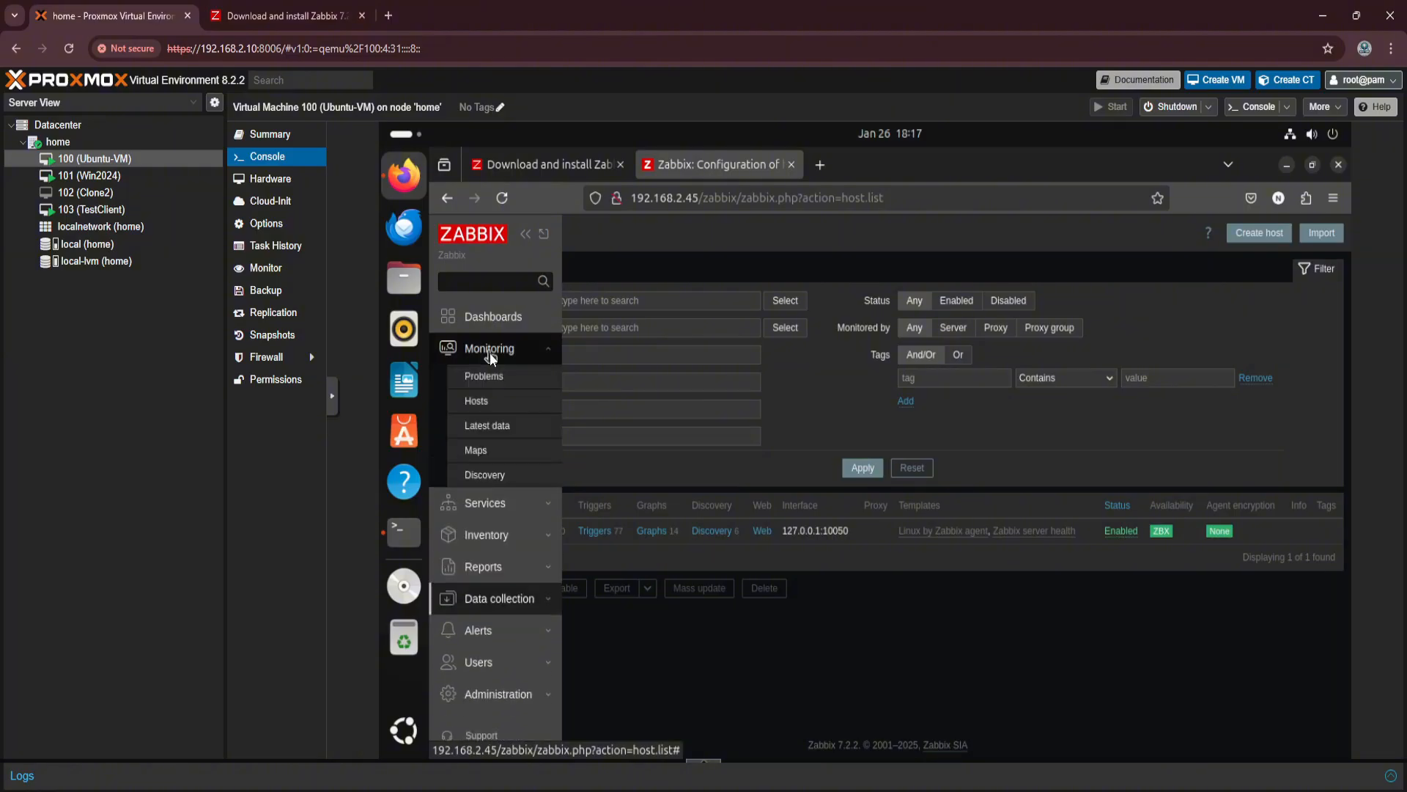
click(494, 411)
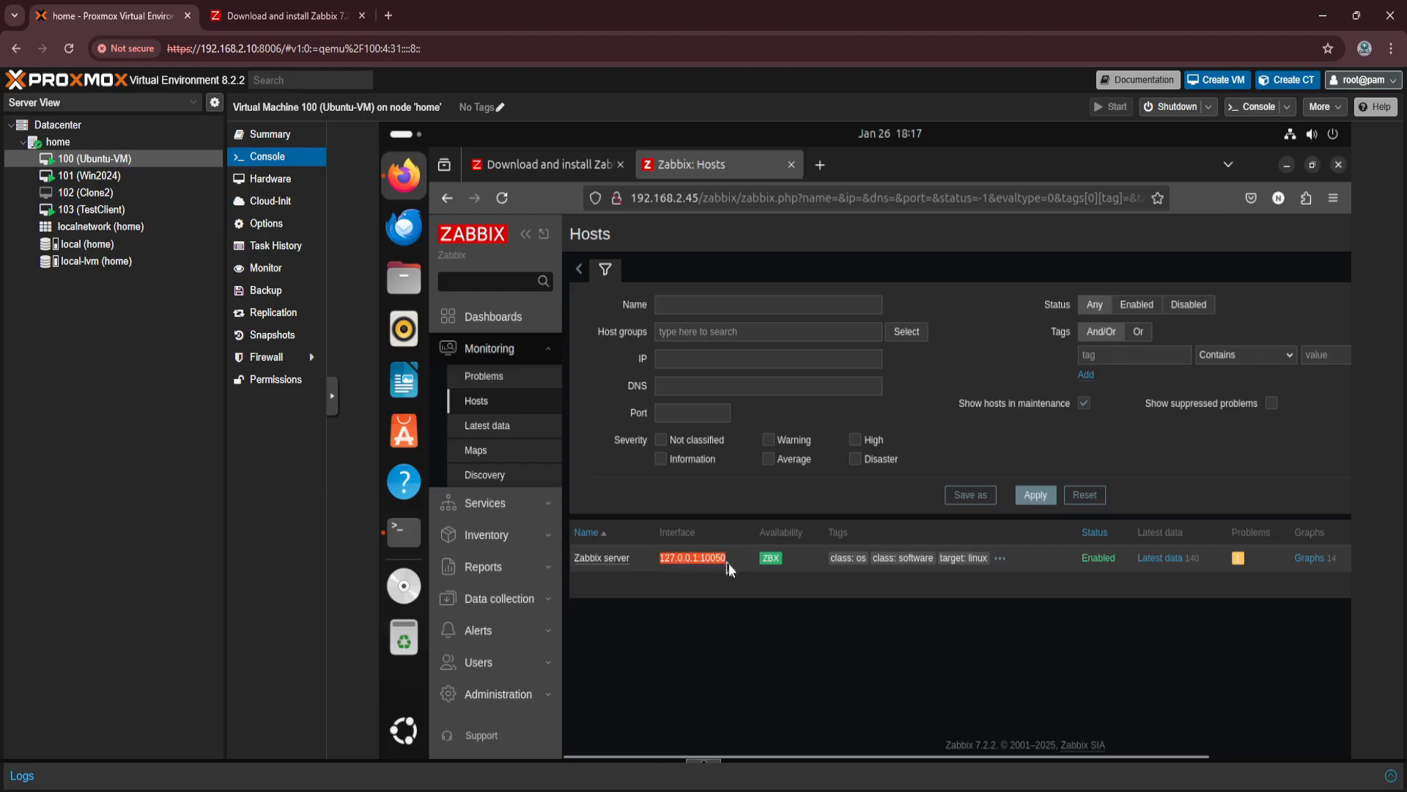
click(1312, 557)
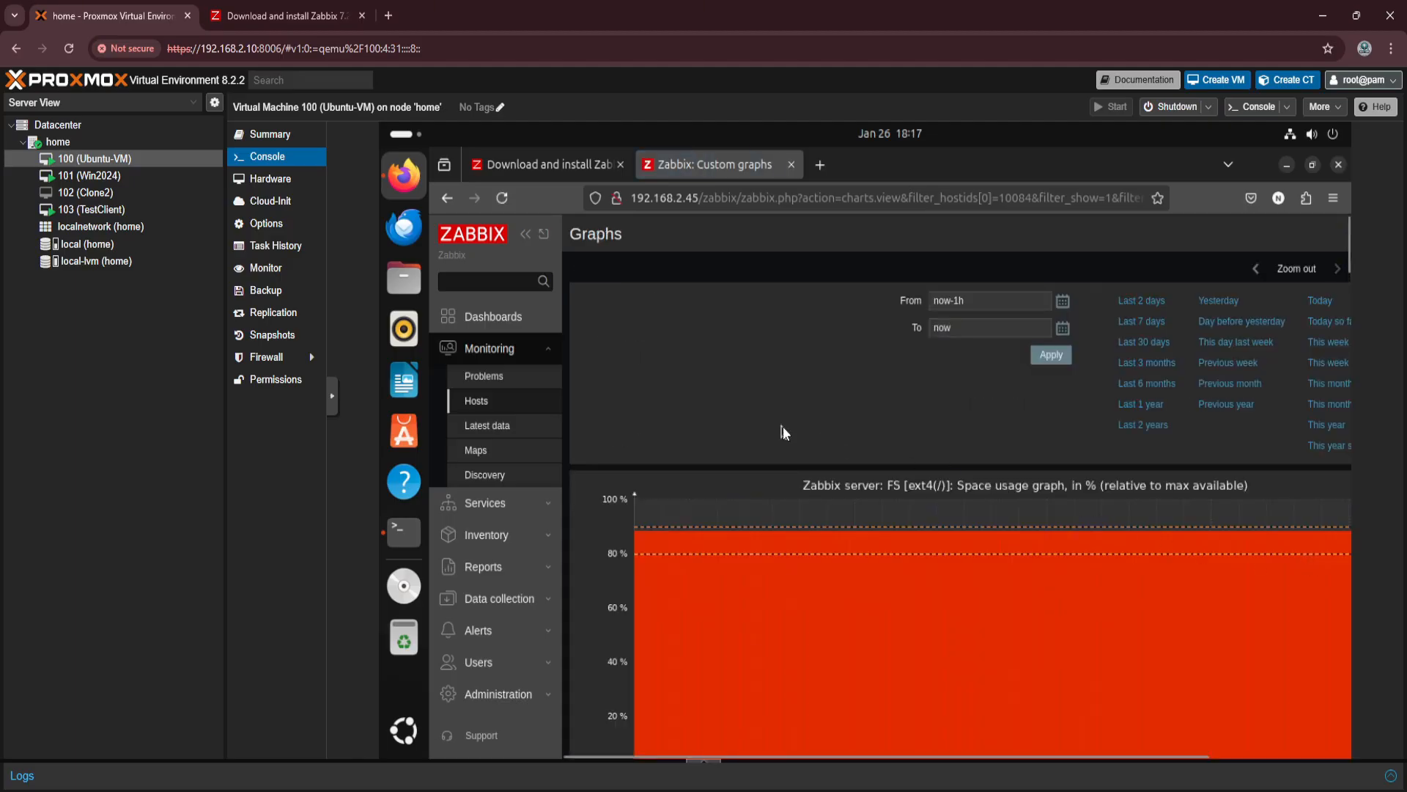
scroll(776, 388, down, 3)
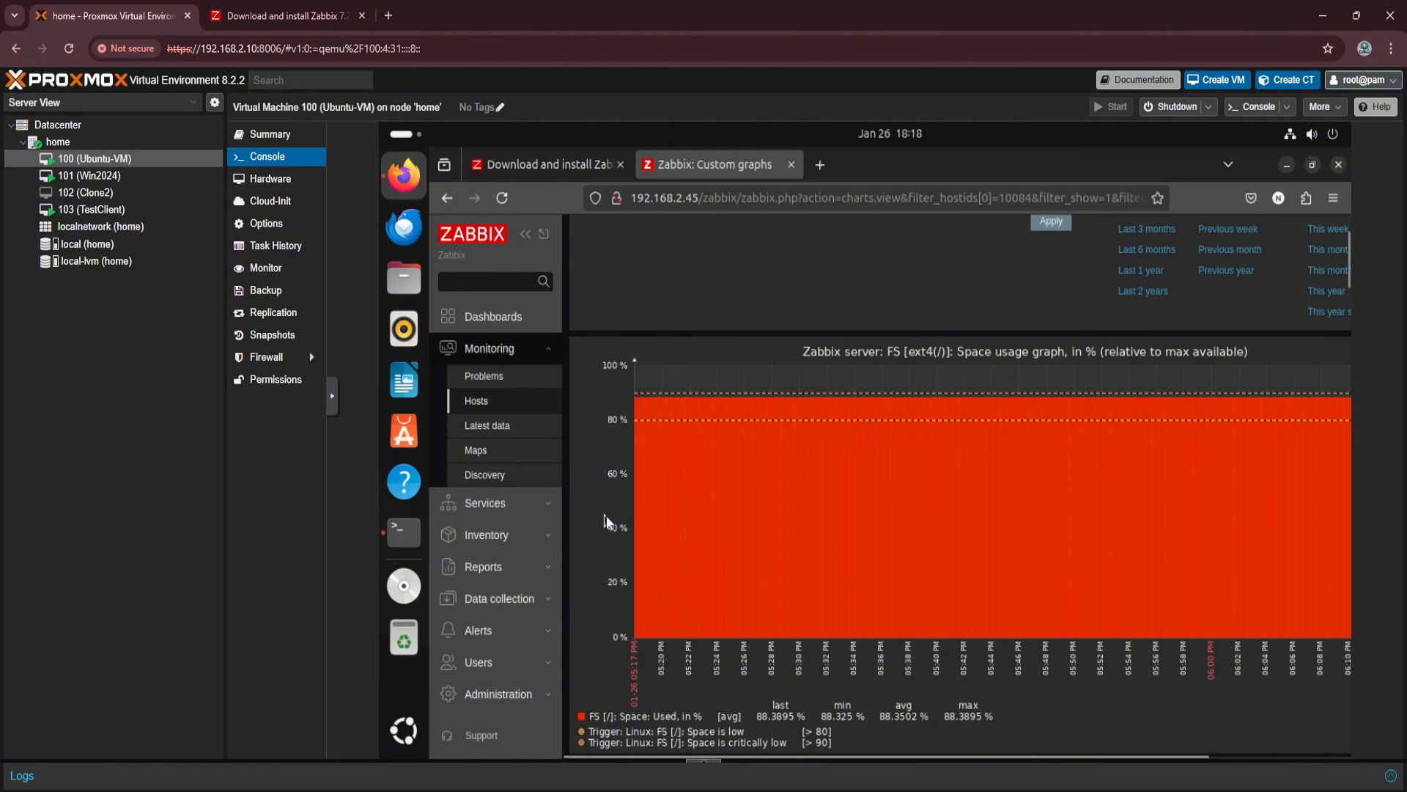
Examine the Zabbix server's remaining graphs, from filesystem space, network traffic and CPU through memory, processes, swap and system load to sda disk rates.
scroll(995, 432, down, 2)
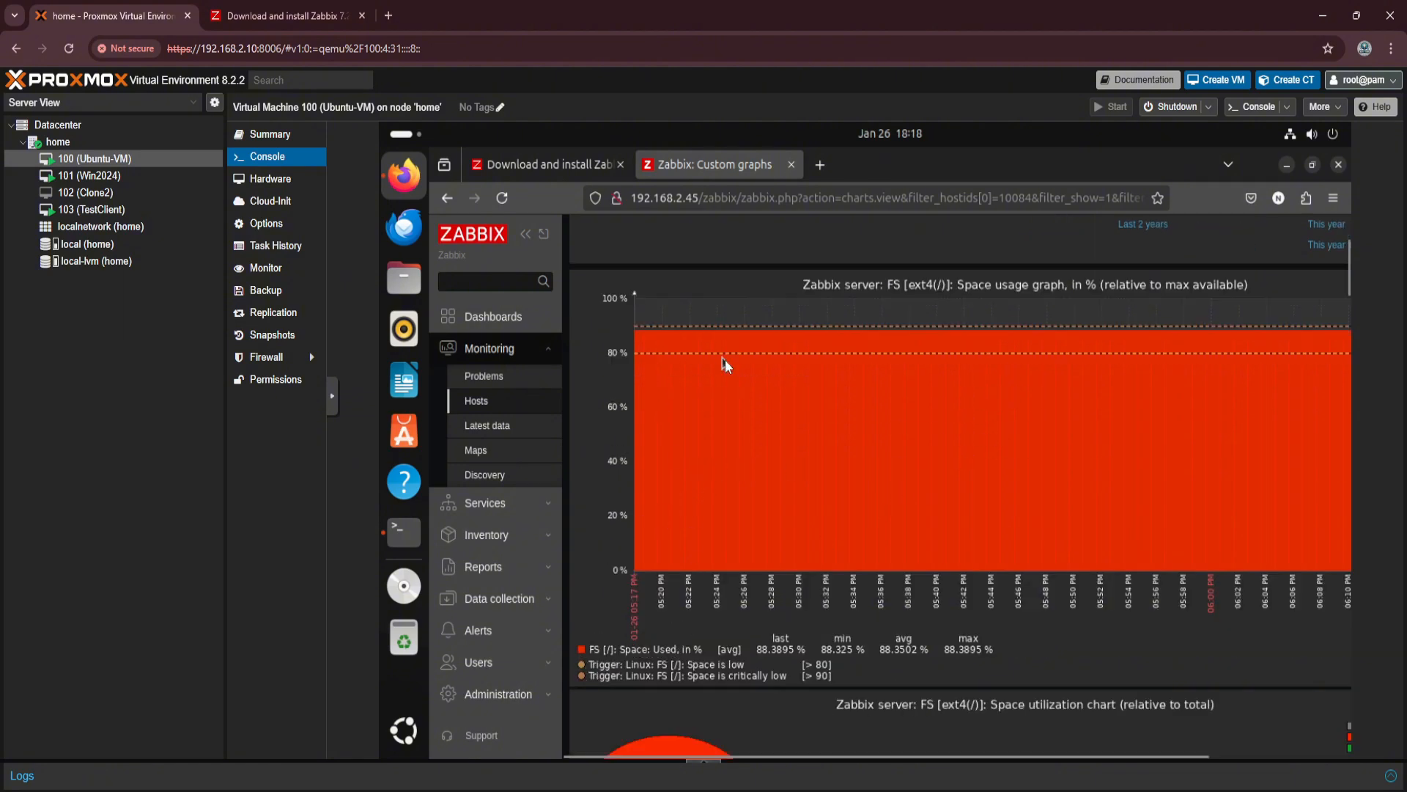
scroll(726, 365, down, 3)
scroll(830, 613, down, 3)
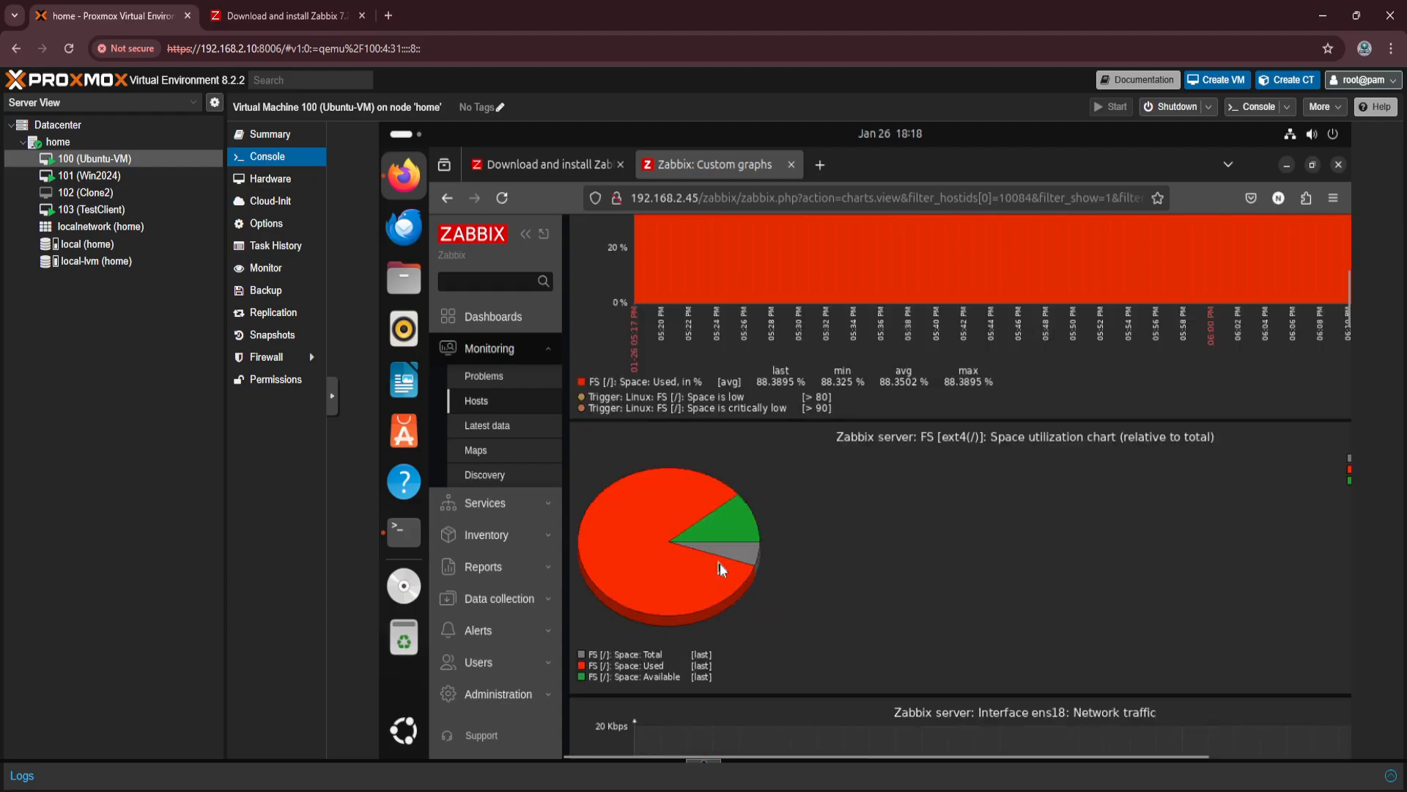
scroll(821, 547, down, 6)
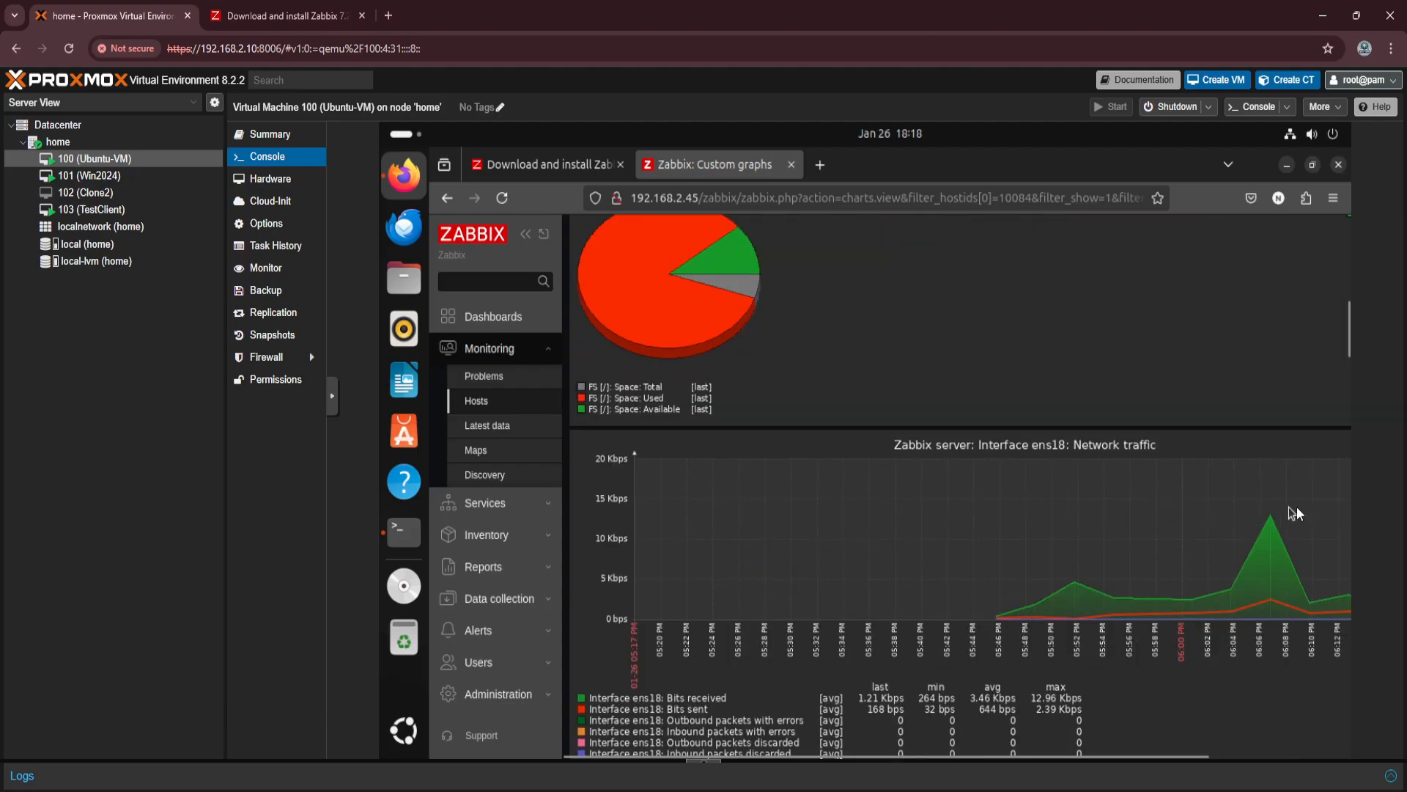
scroll(1030, 516, down, 5)
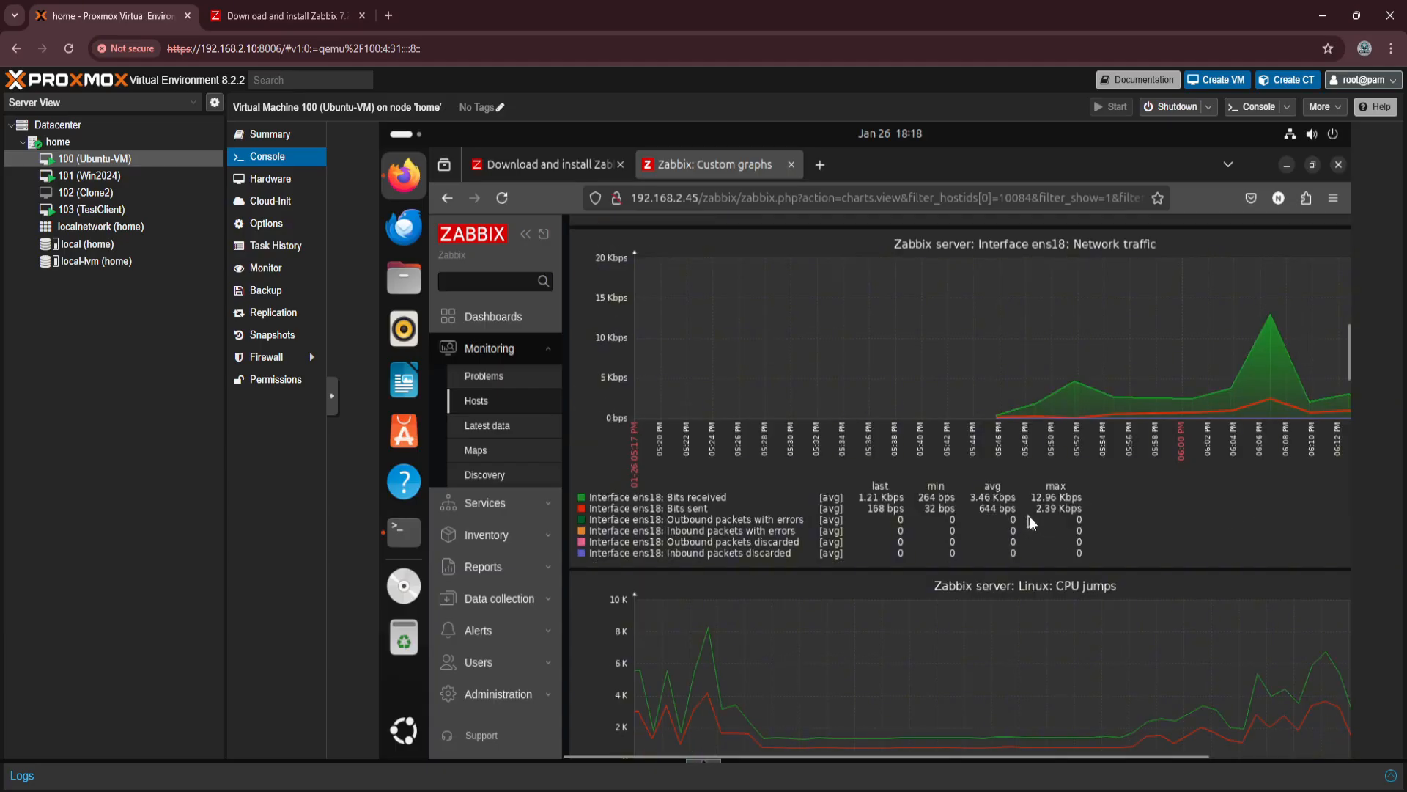
scroll(971, 632, down, 6)
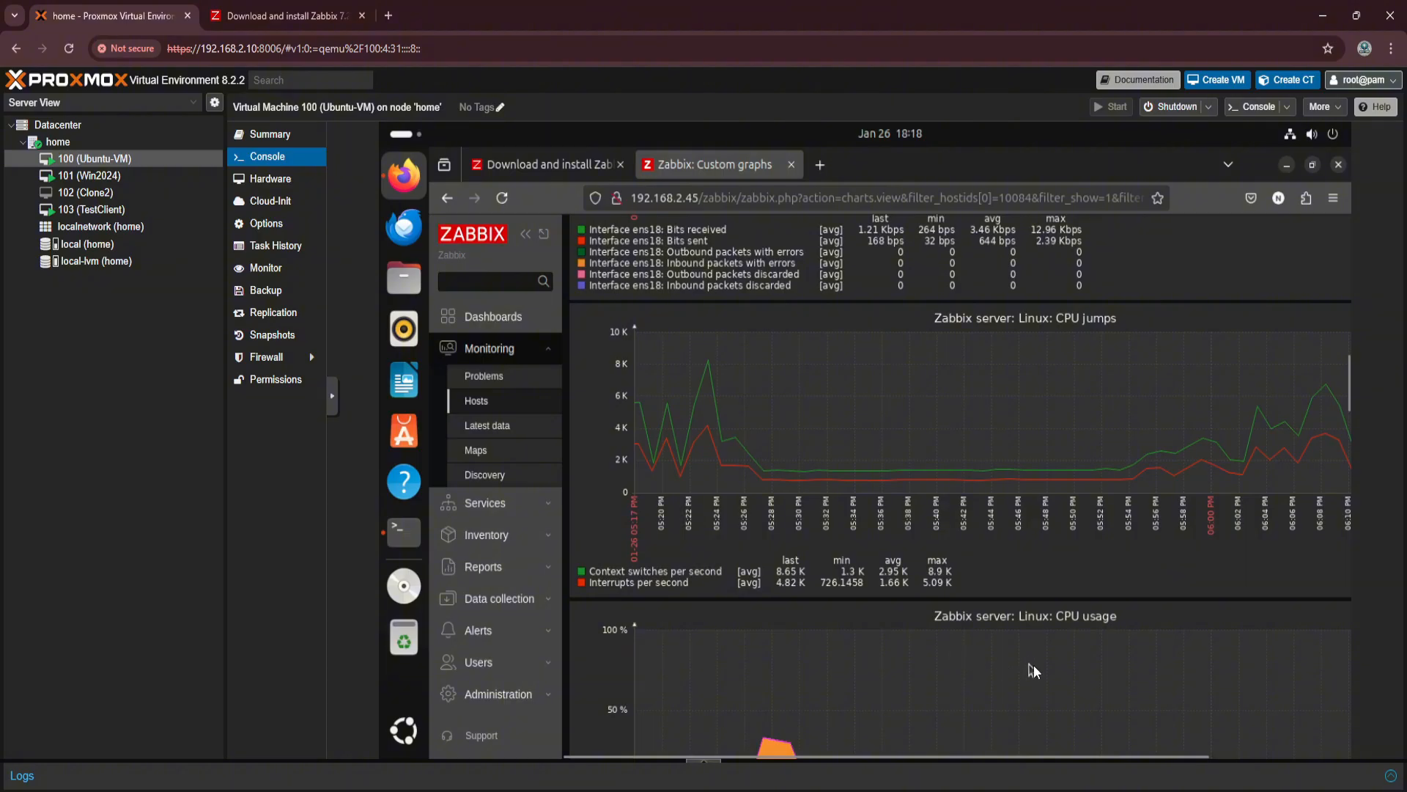
scroll(1033, 664, down, 12)
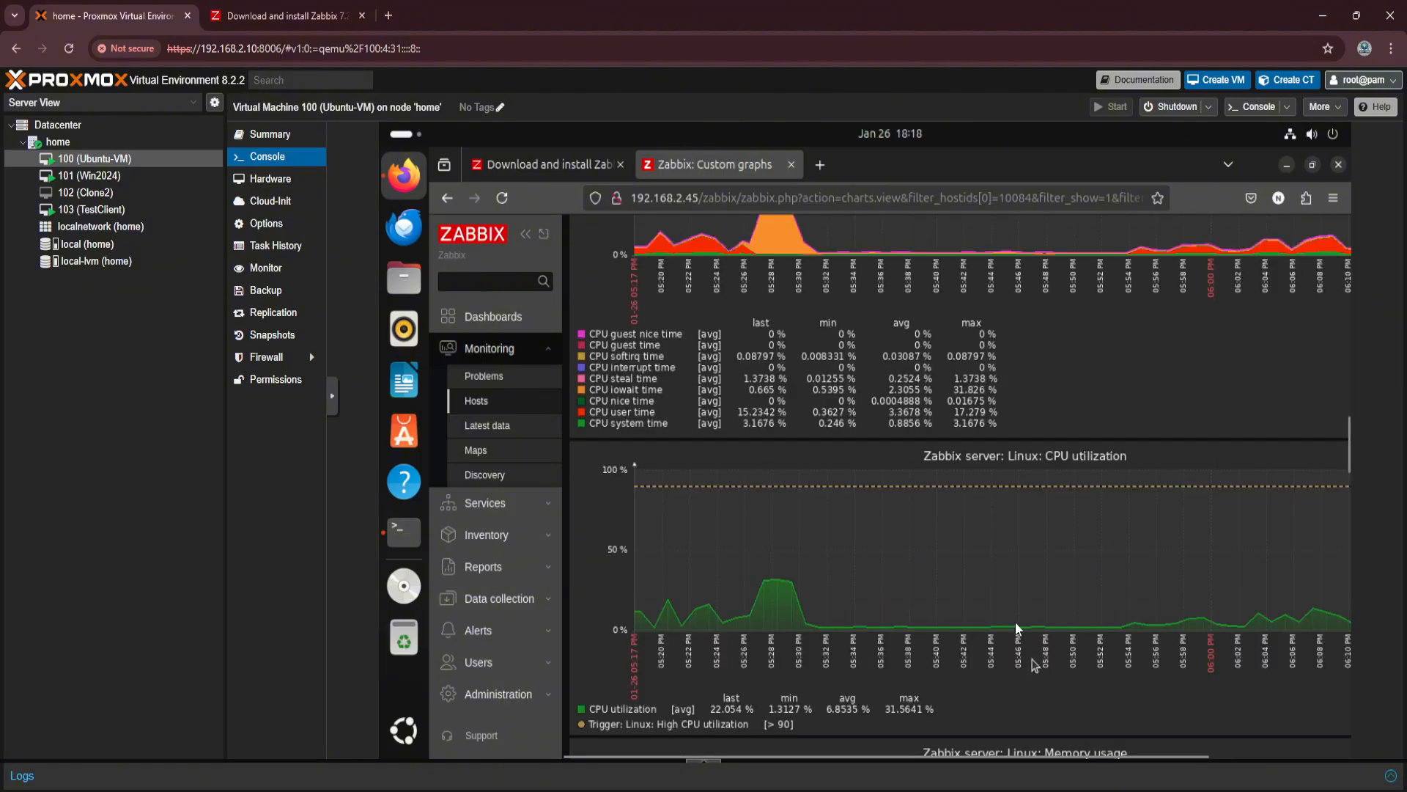
scroll(976, 572, down, 9)
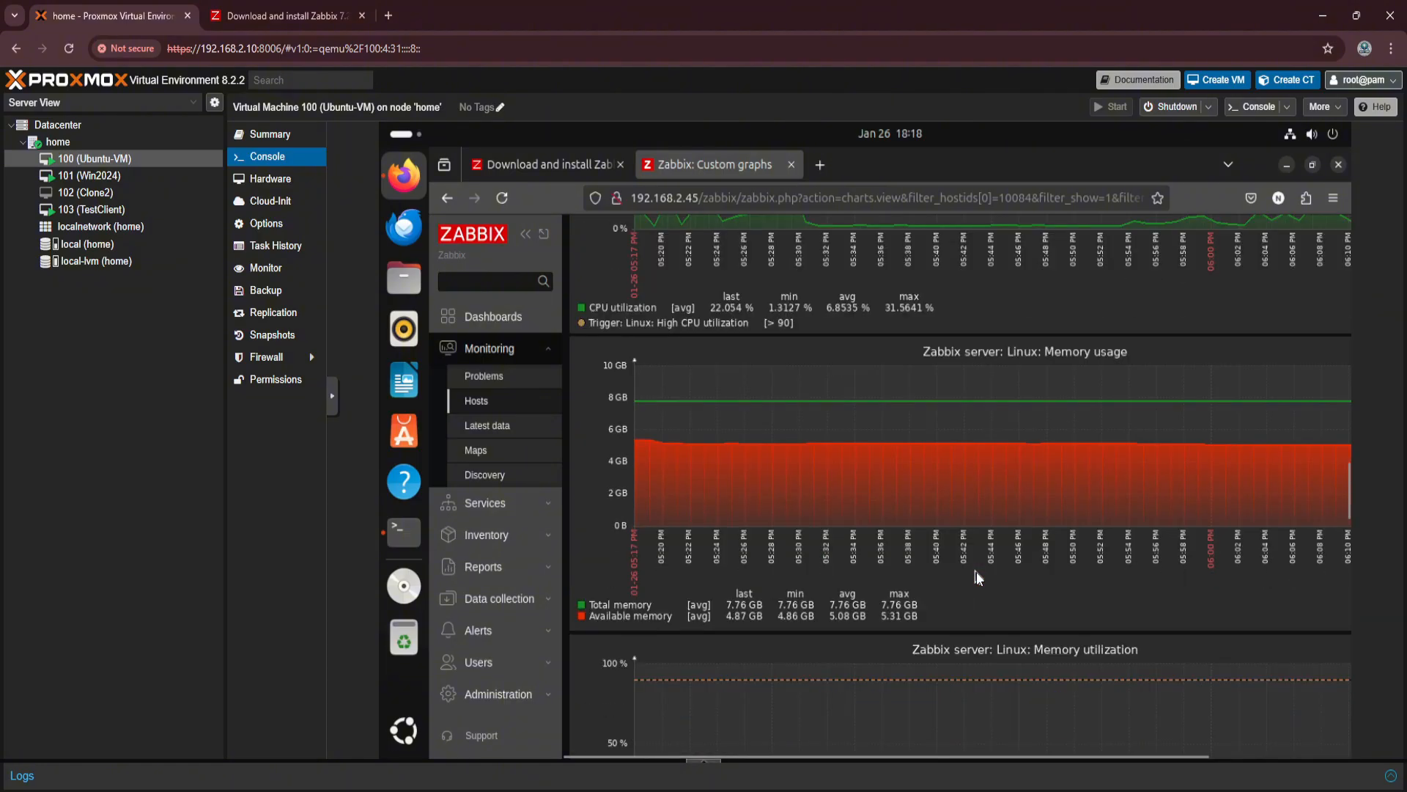
scroll(977, 571, down, 3)
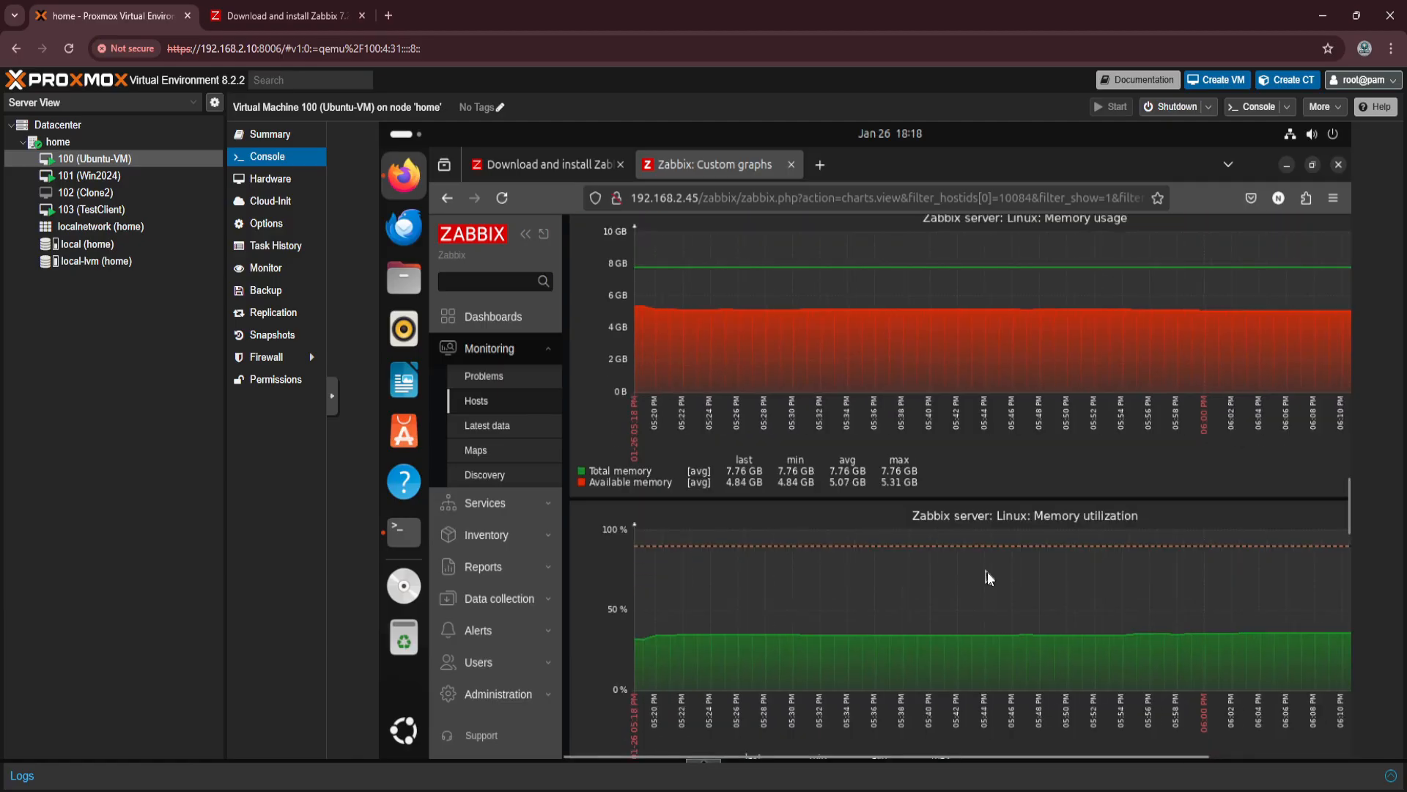
scroll(987, 572, down, 8)
scroll(988, 571, down, 15)
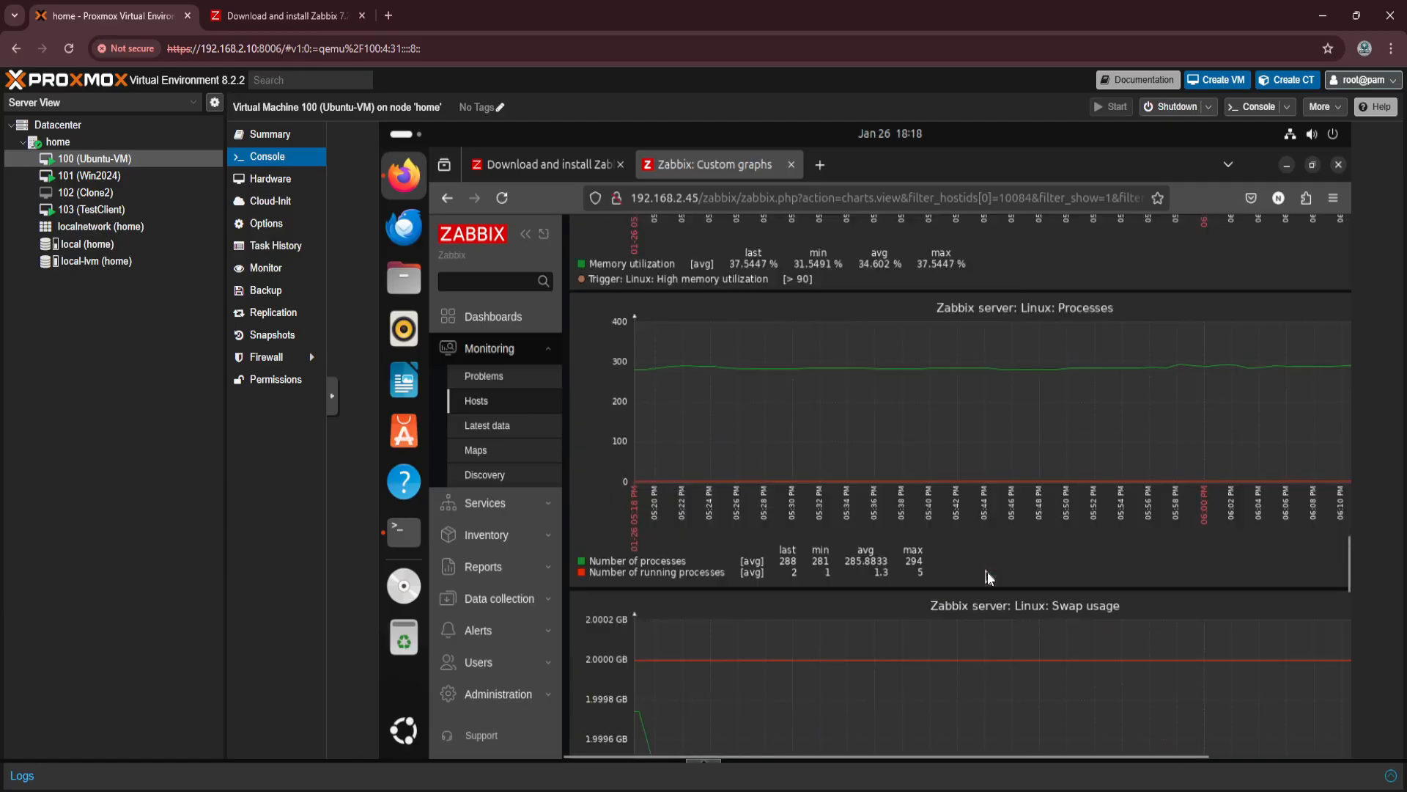
scroll(987, 572, down, 1)
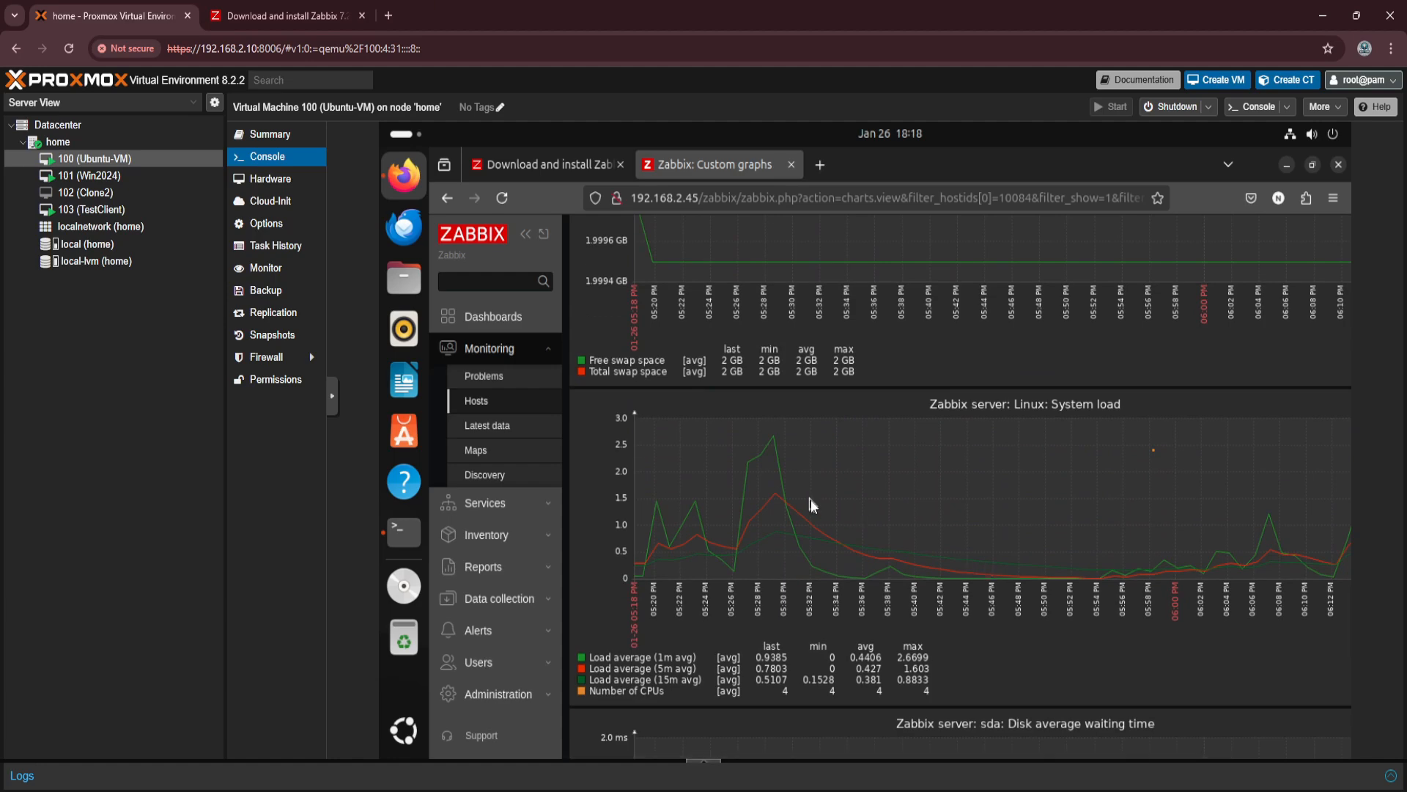
scroll(810, 499, down, 12)
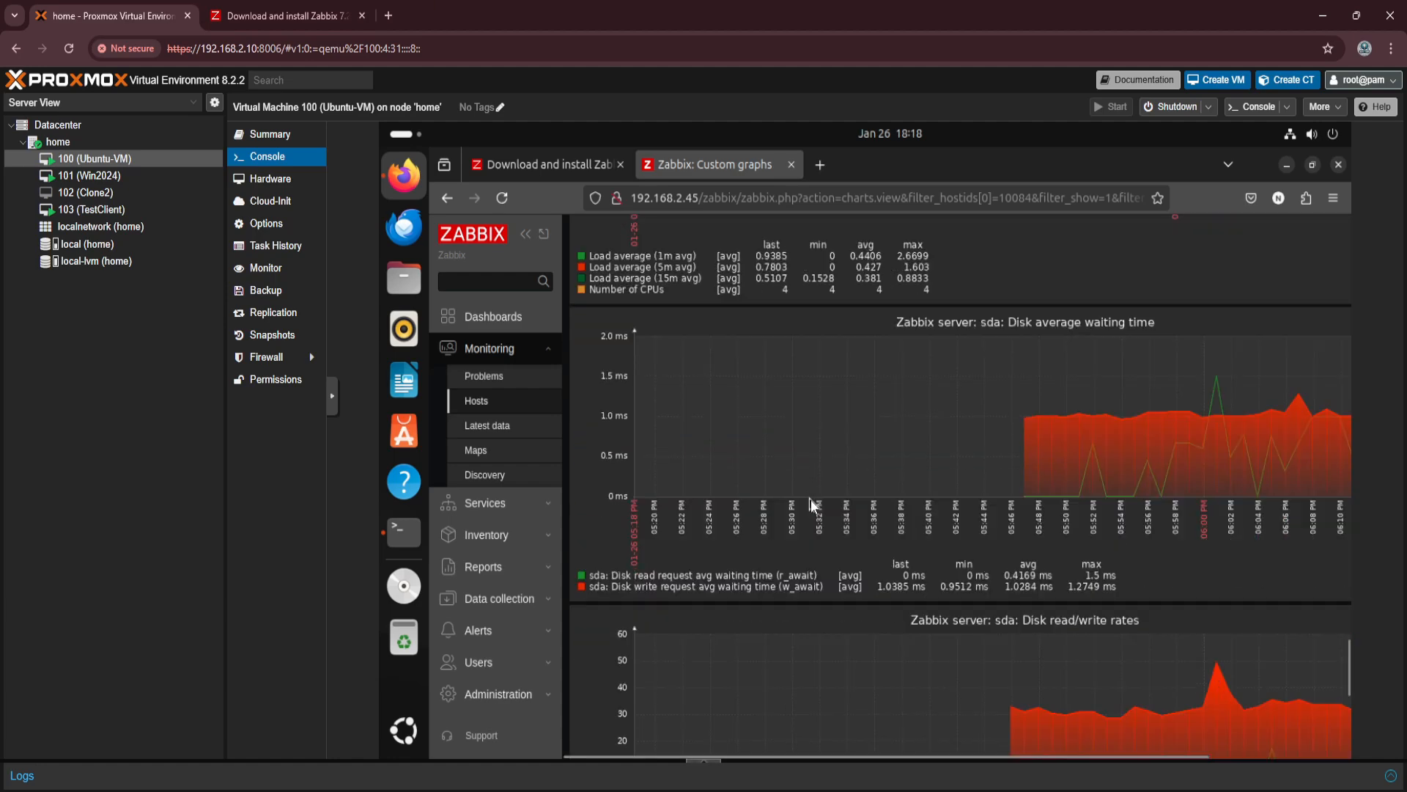
scroll(811, 499, down, 6)
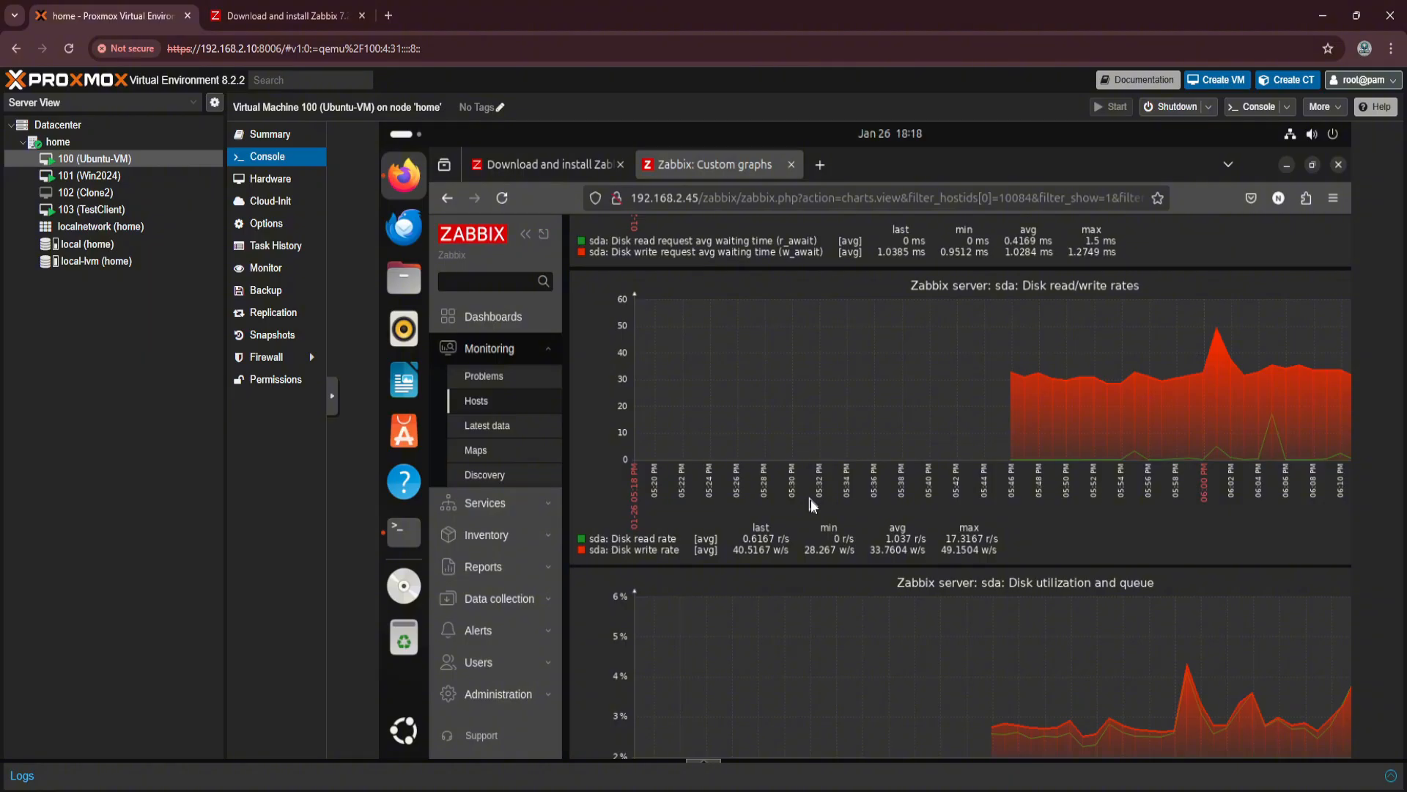
Start a new host named WIN VM from the data collection hosts and open its template selection.
click(500, 568)
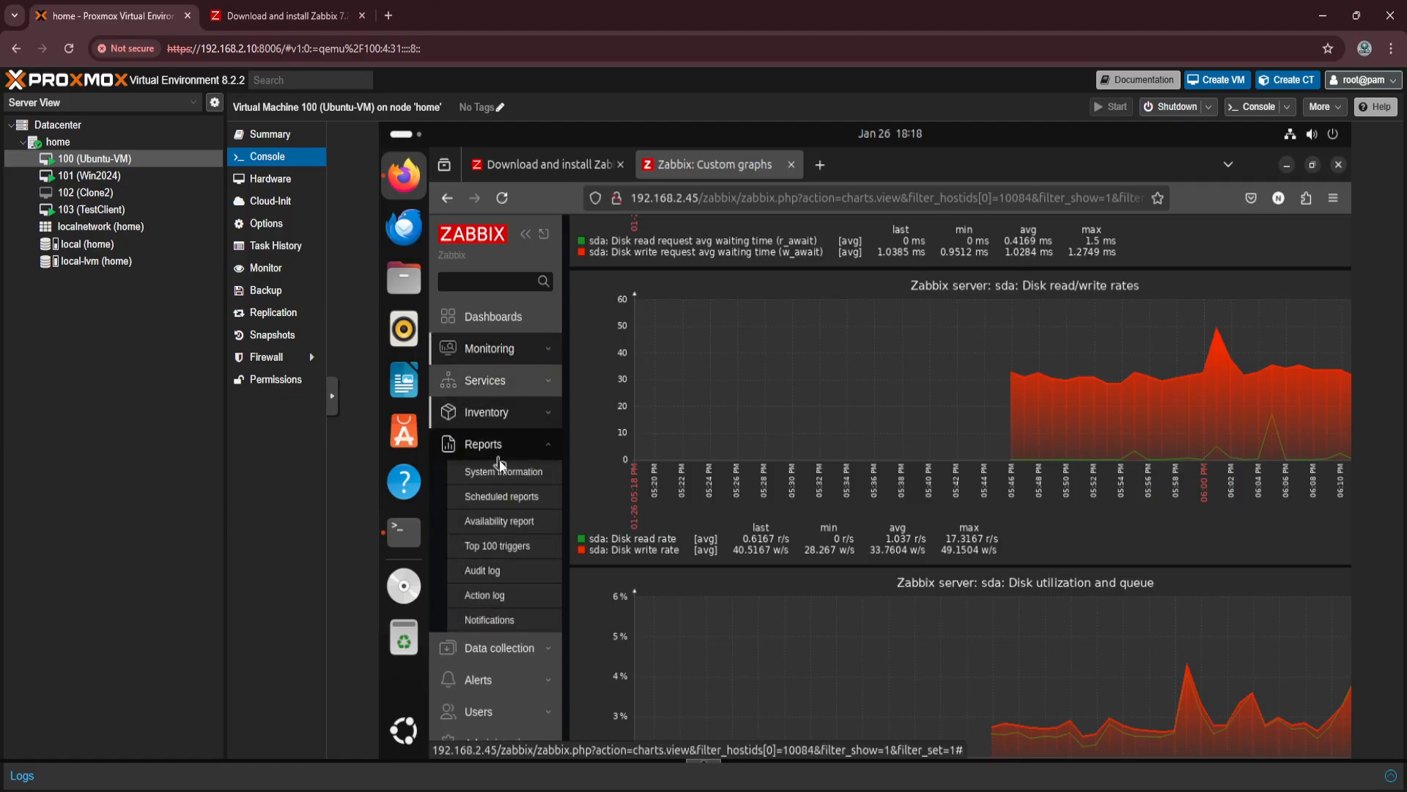
scroll(487, 569, down, 3)
click(504, 518)
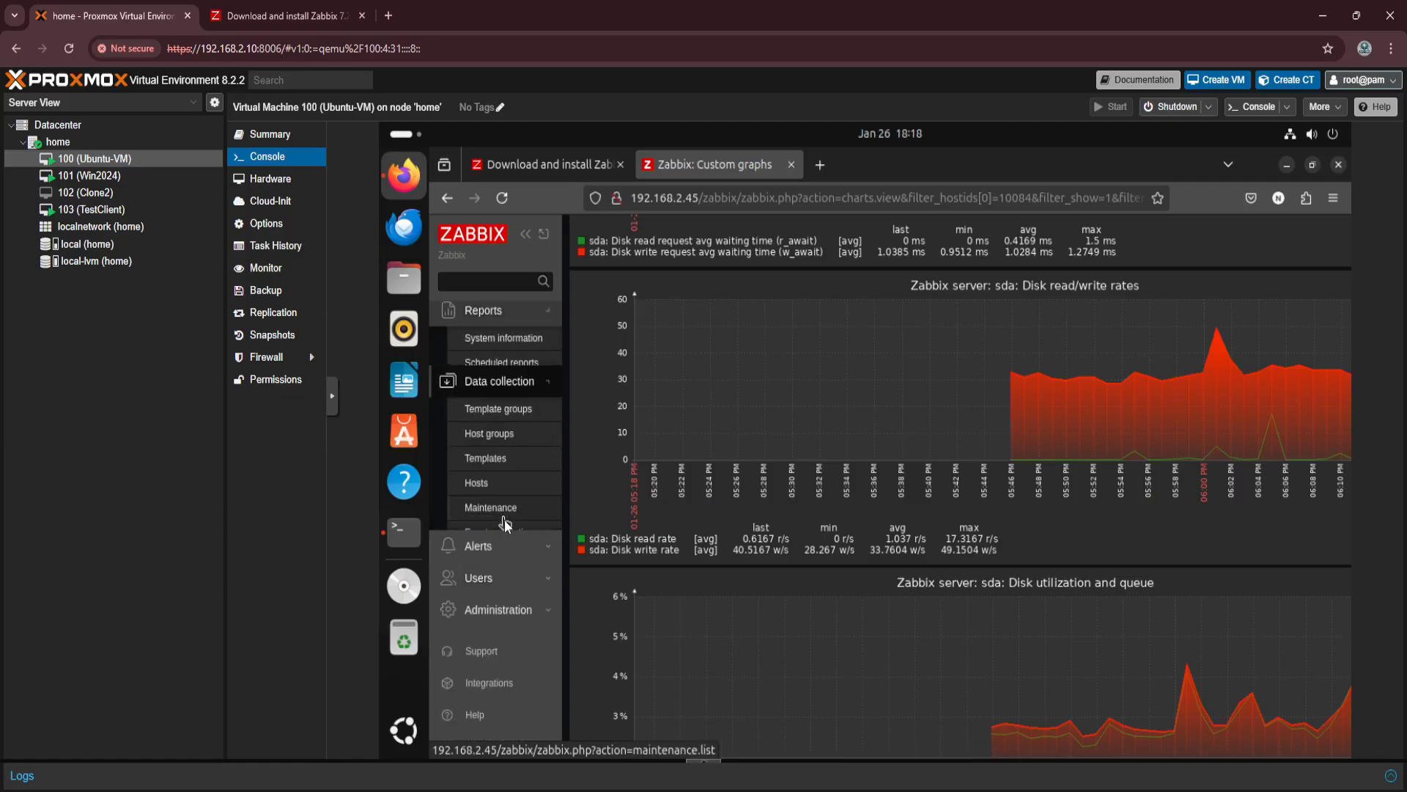
click(473, 450)
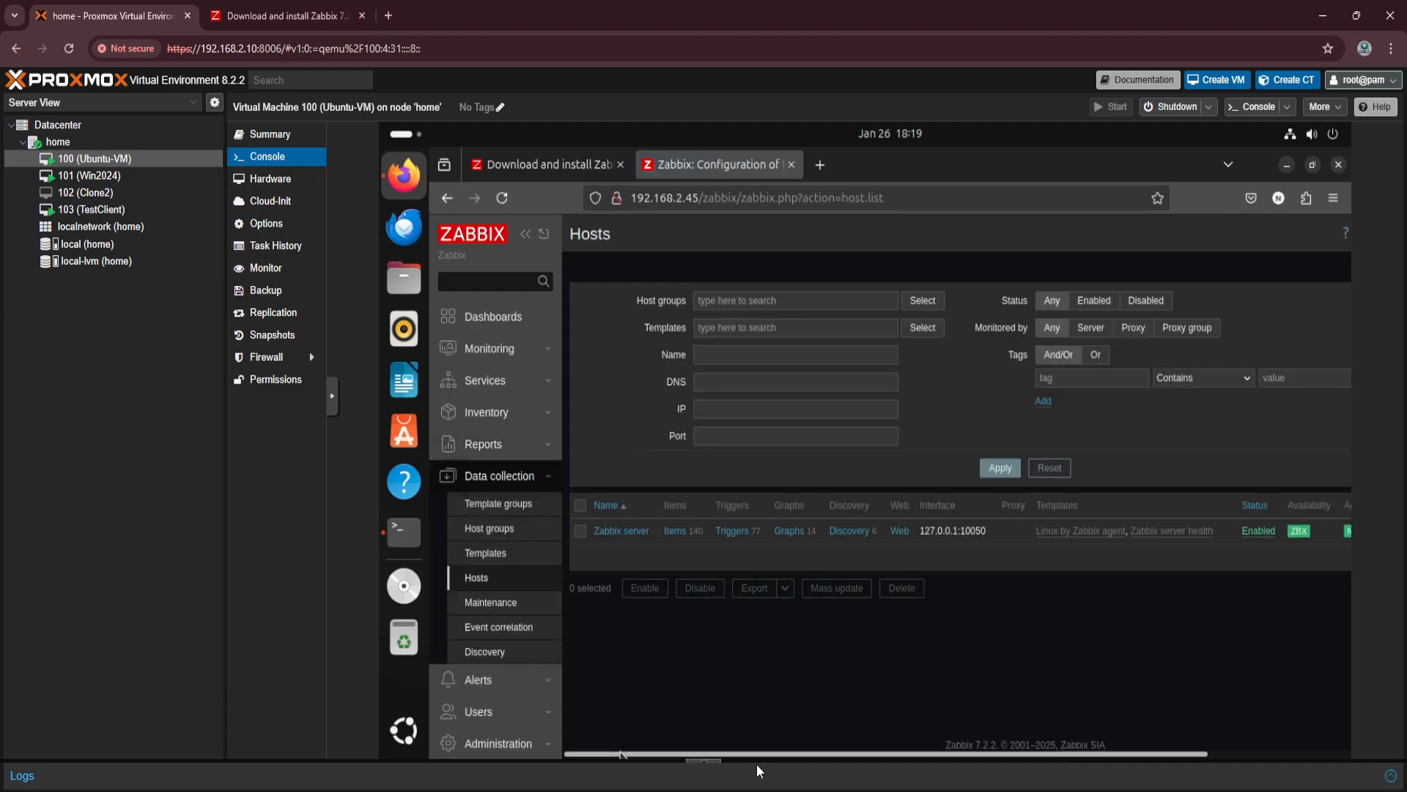
drag(767, 754, 910, 754)
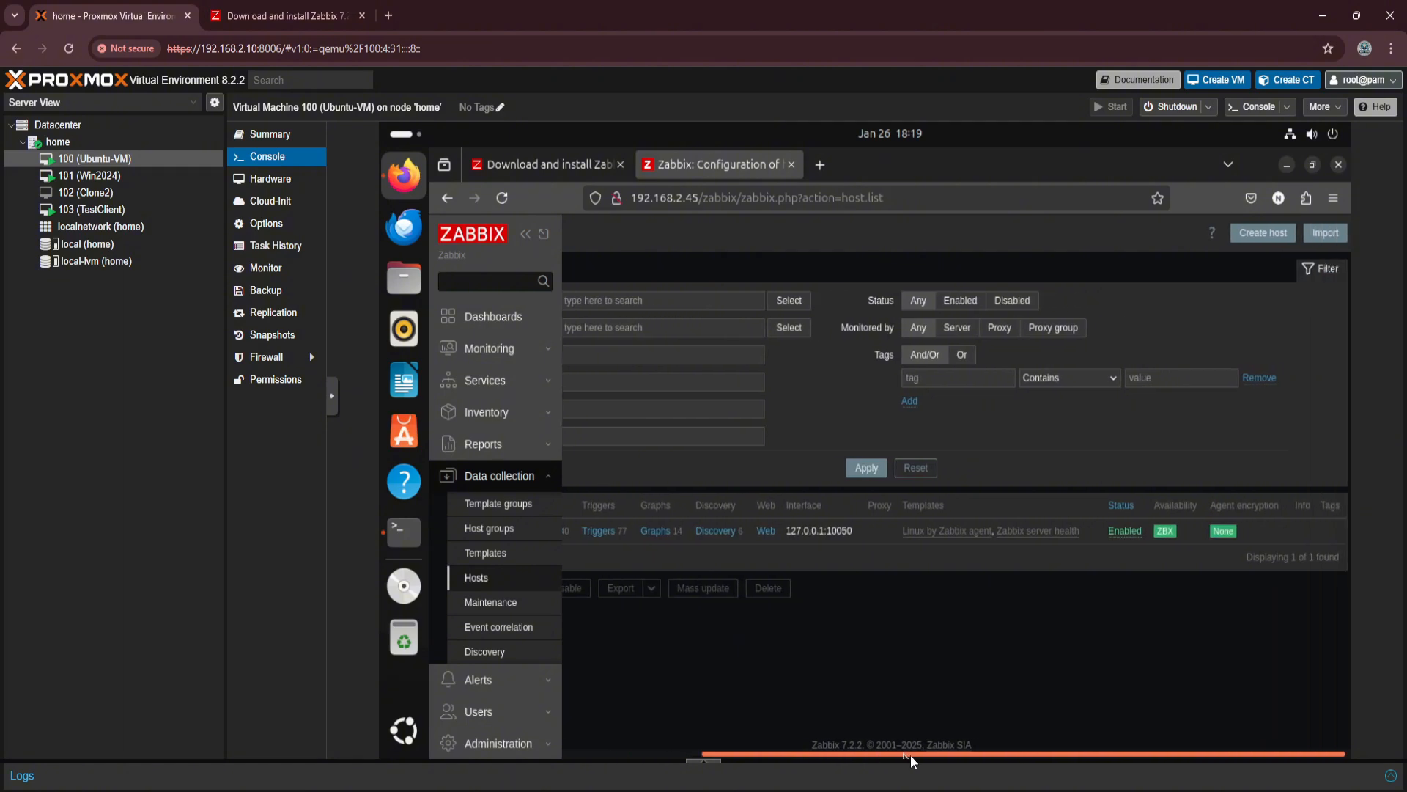
click(1252, 236)
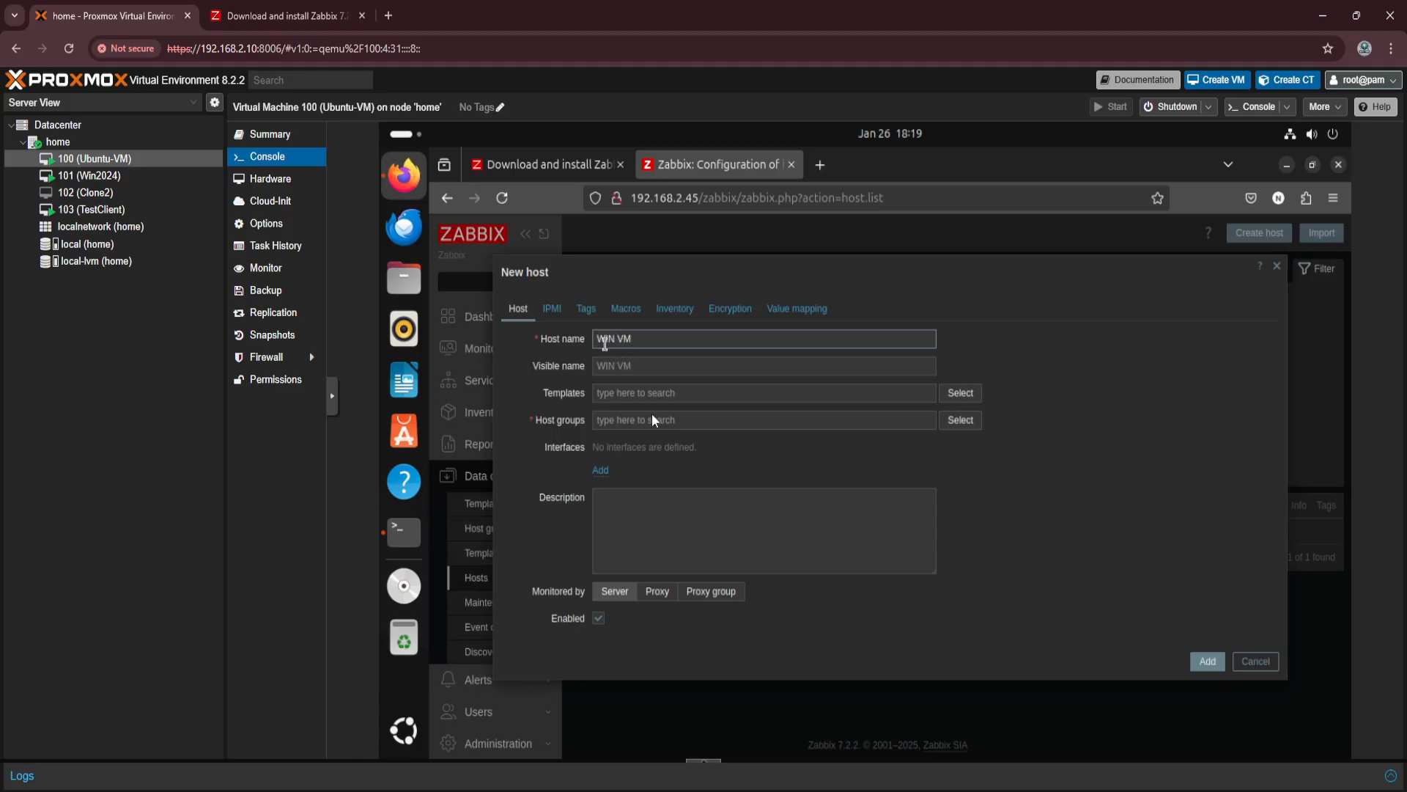
click(961, 400)
Try to find a template group by searching for "windows", and clear the search text.
click(774, 310)
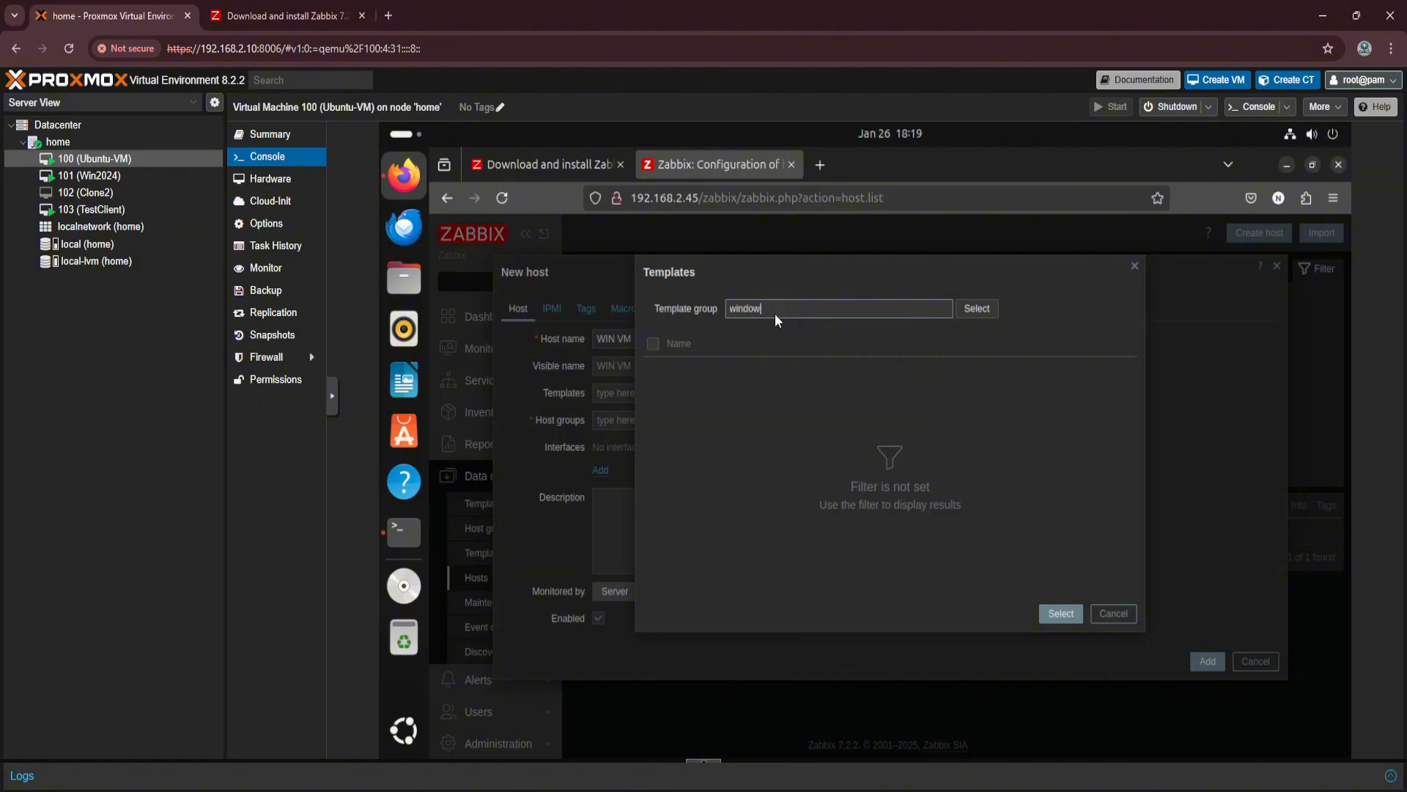
text(windows)
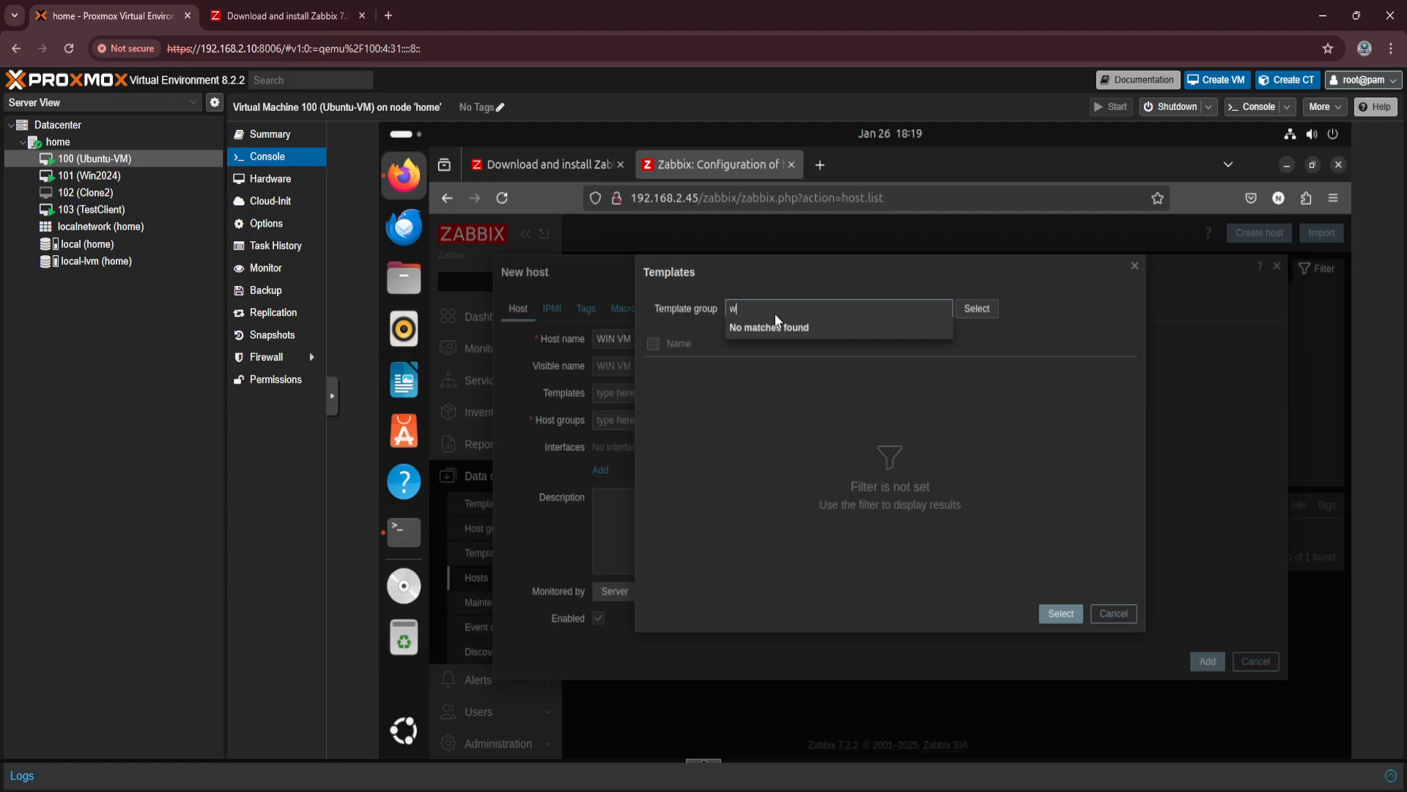
key(BackSpace)
key(BackSpace)
key(BackSpace)
key(BackSpace)
key(BackSpace)
key(BackSpace)
key(BackSpace)
key(BackSpace)
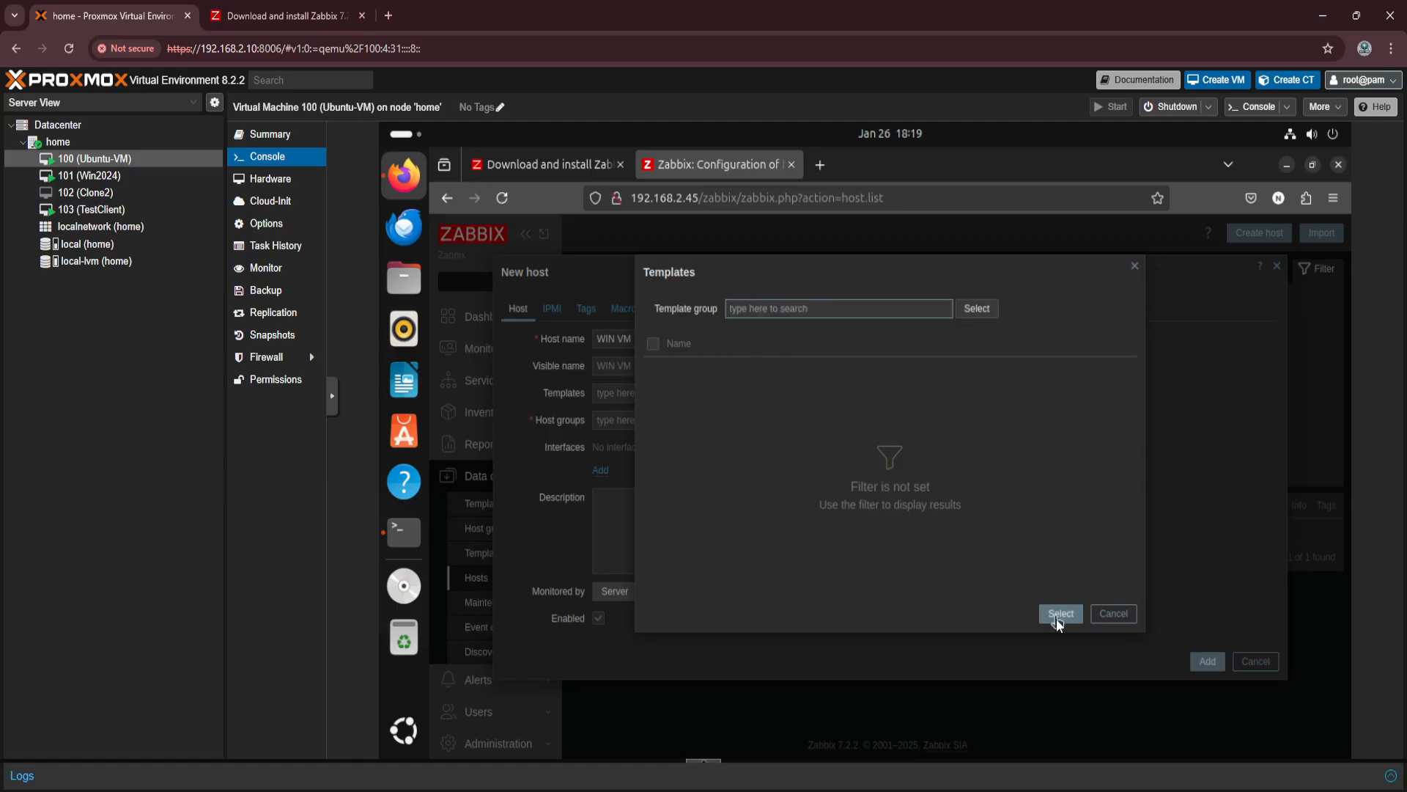
Assign the Windows by SNMP template from Templates/Operating systems and the Virtual machines host group, and add an Agent interface.
click(979, 311)
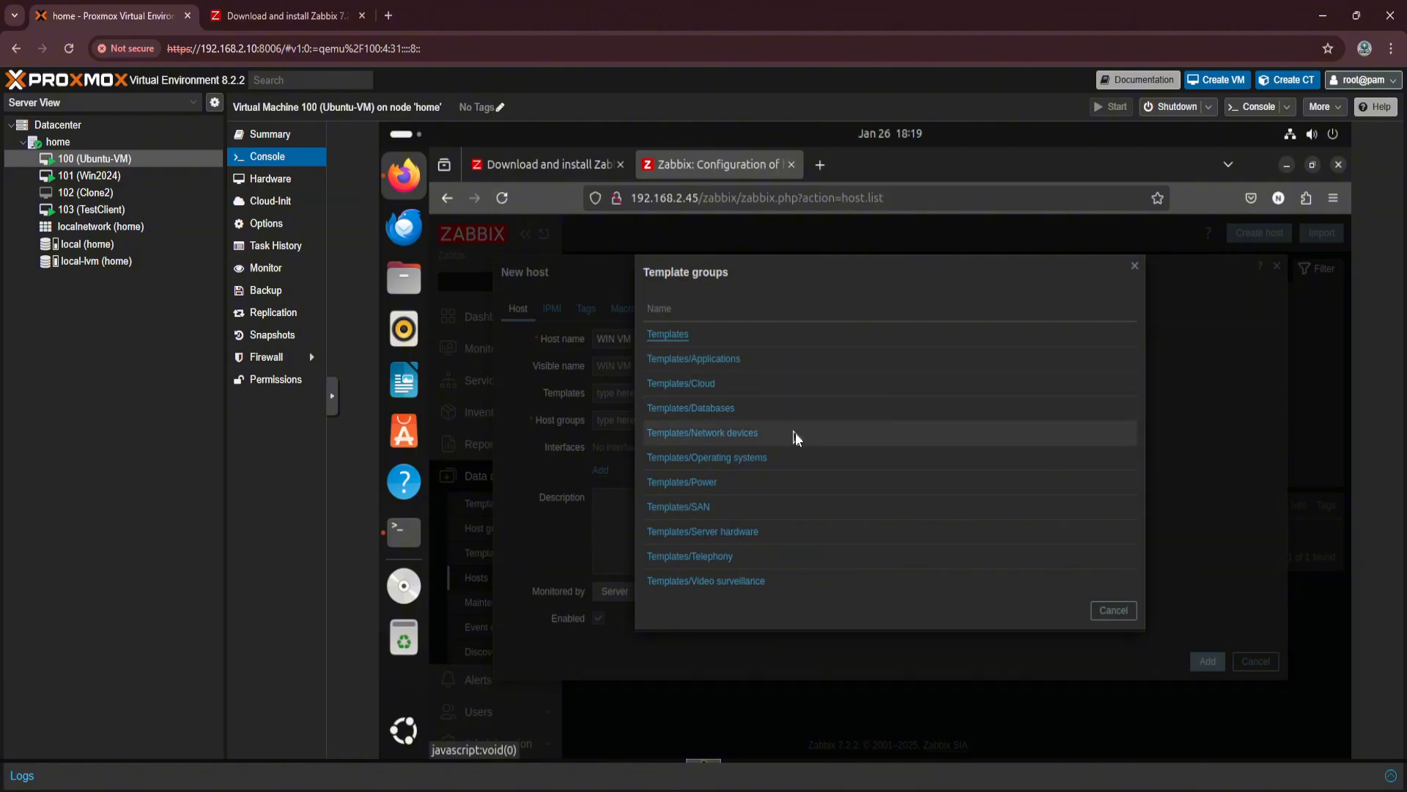
click(706, 461)
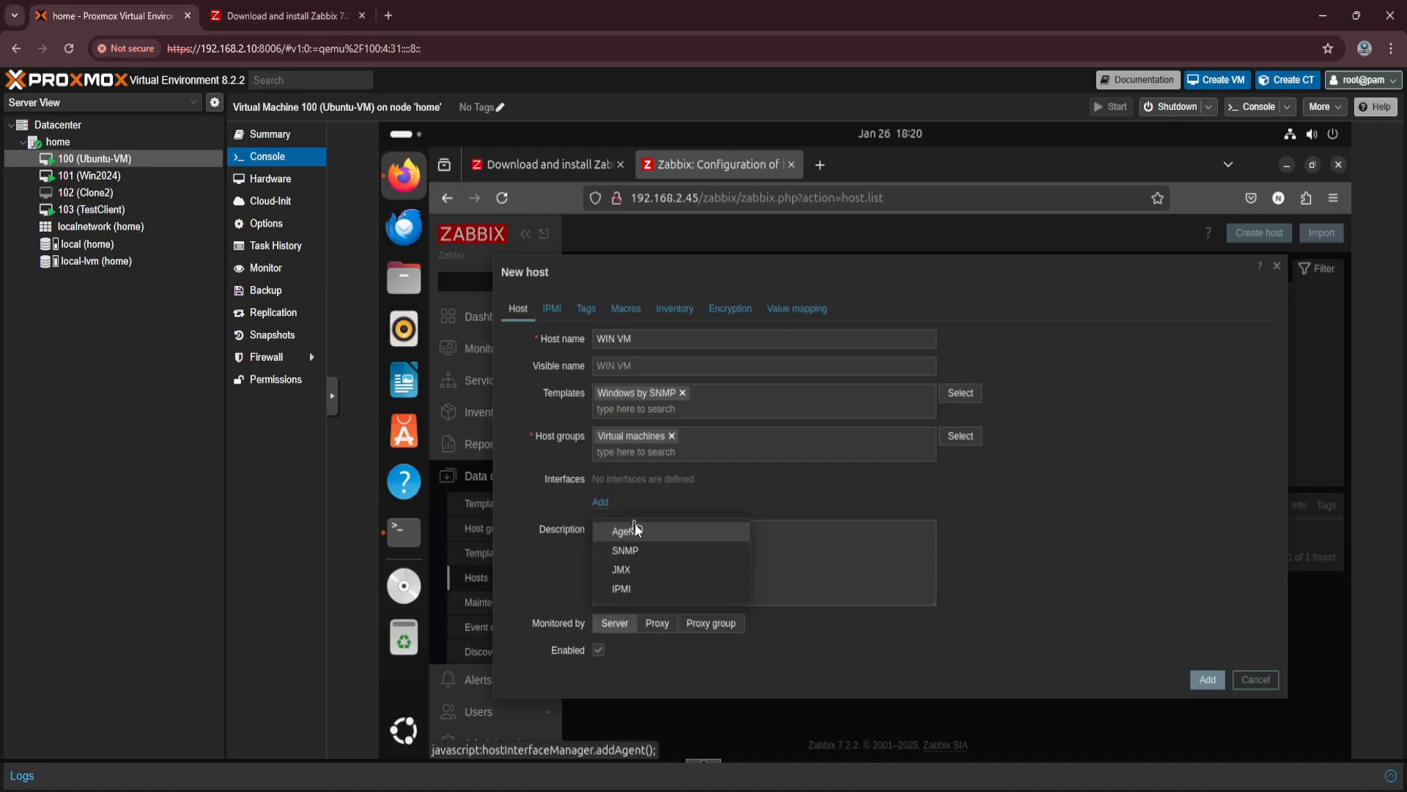
click(631, 534)
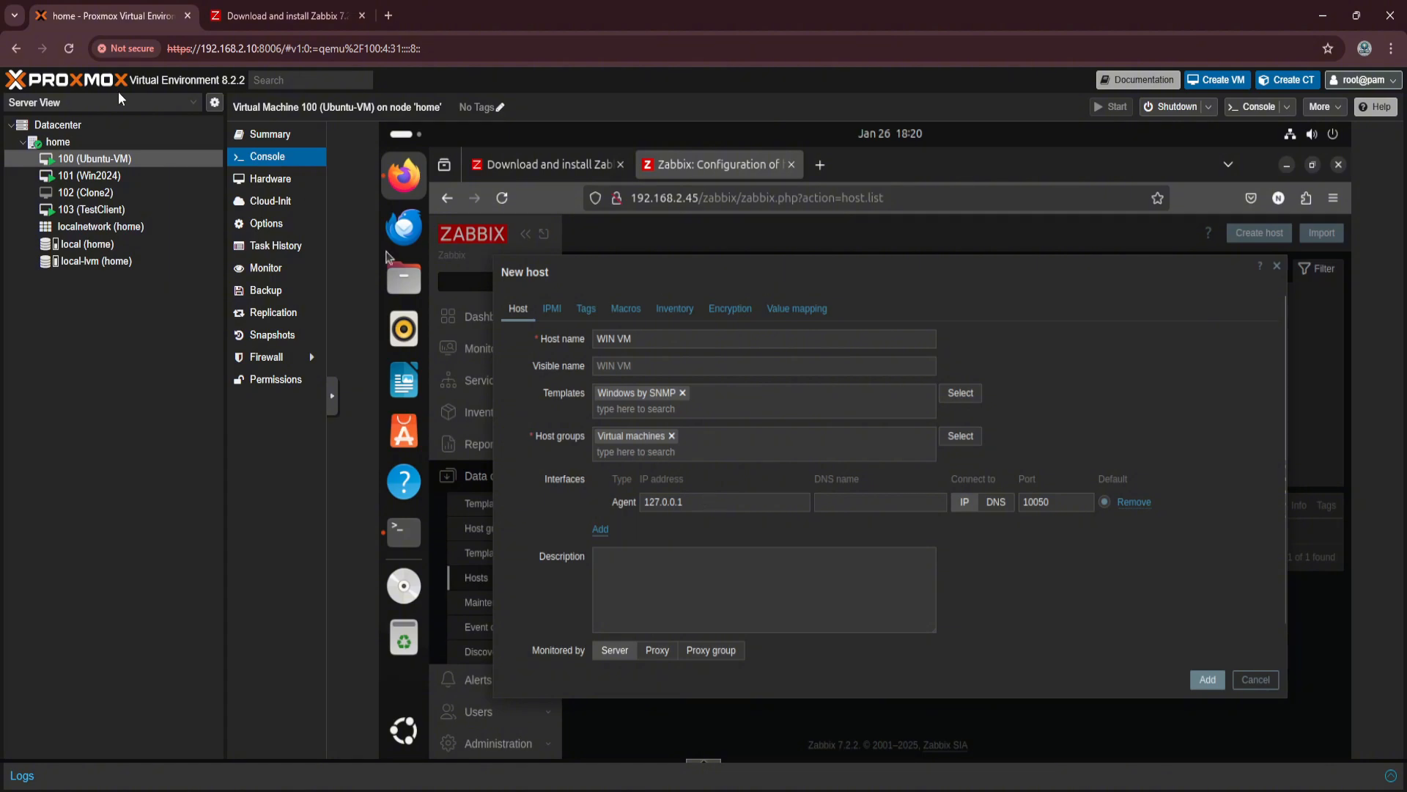
Switch to the Win2024 virtual machine's console, close its web browser and open Command Prompt.
click(76, 179)
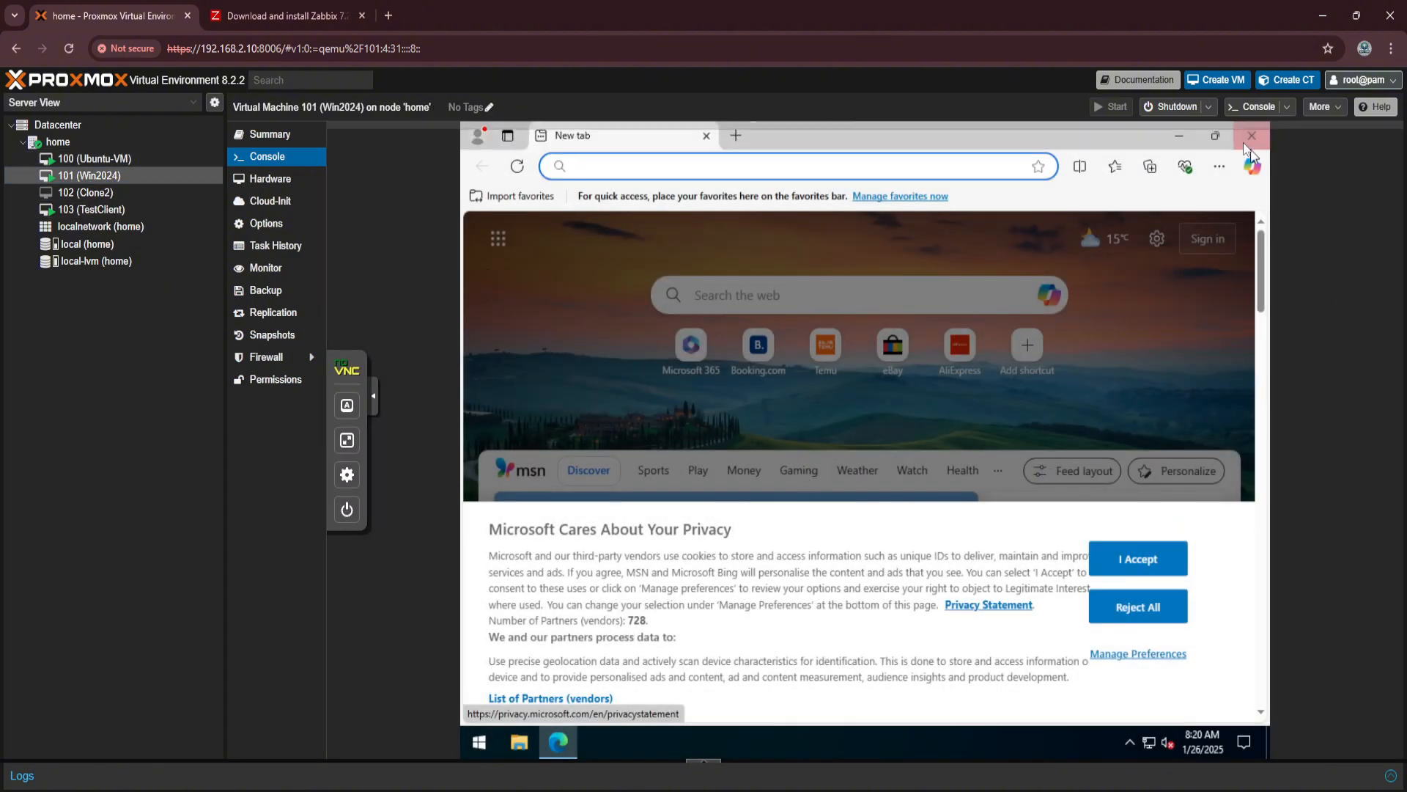
click(1251, 135)
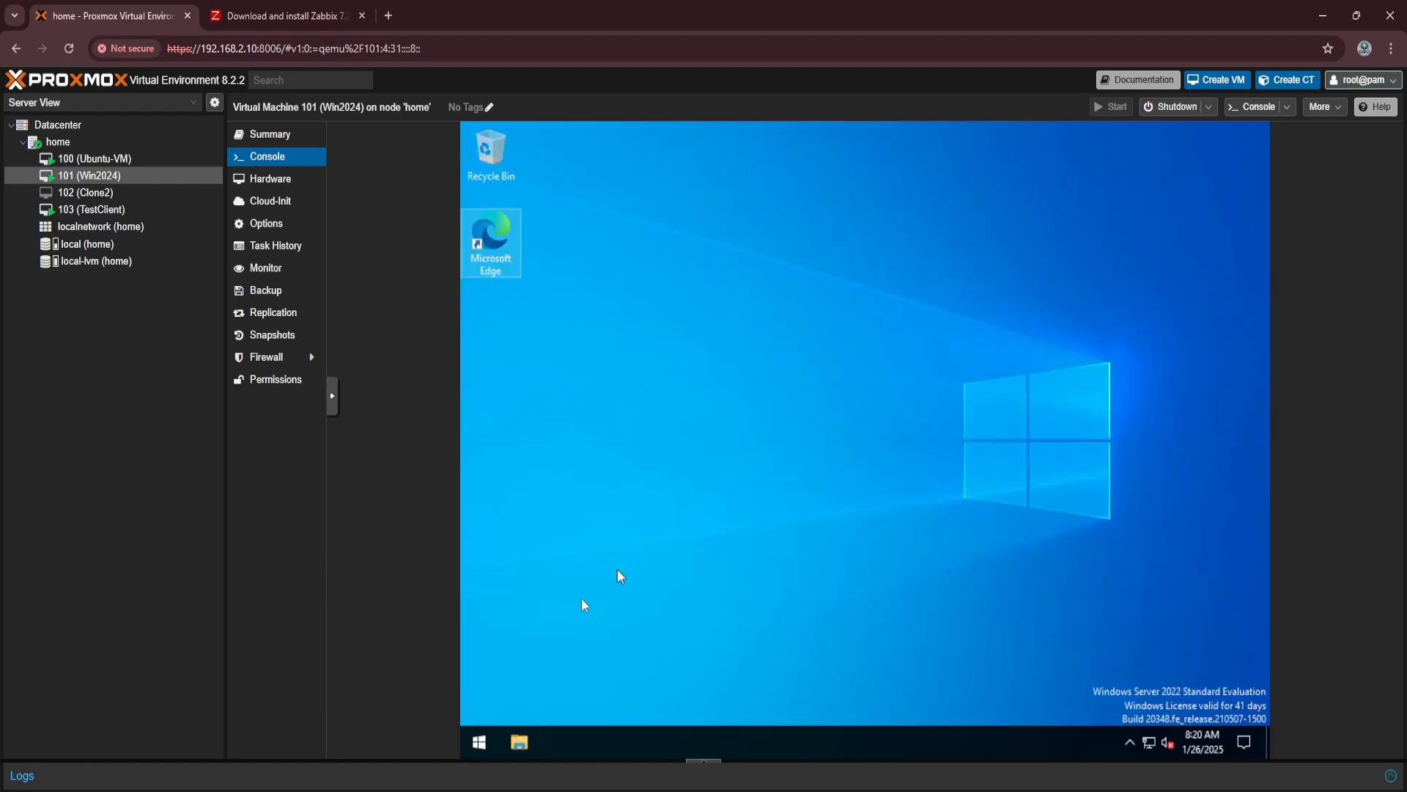
click(478, 743)
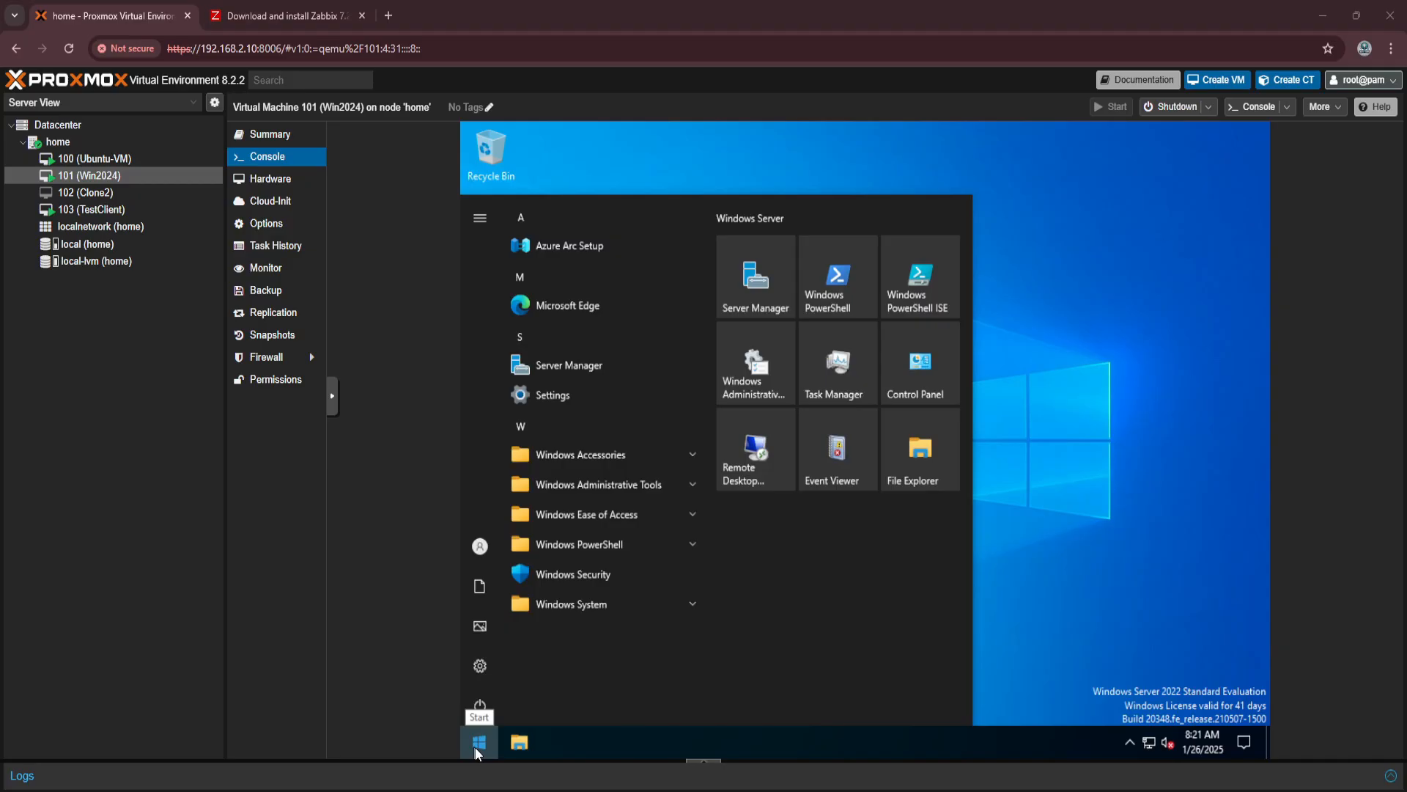
click(475, 746)
click(478, 745)
text(cmd)
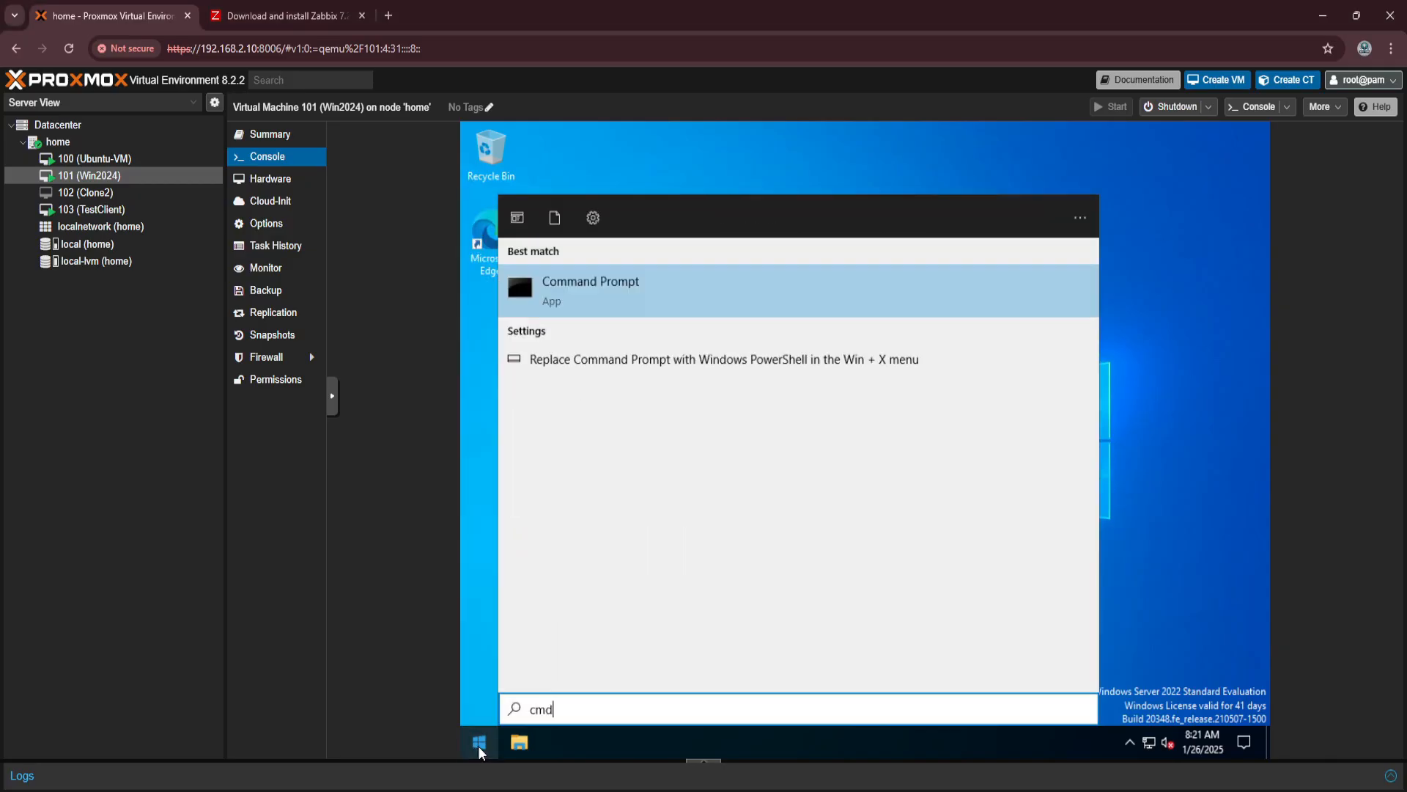
key(Return)
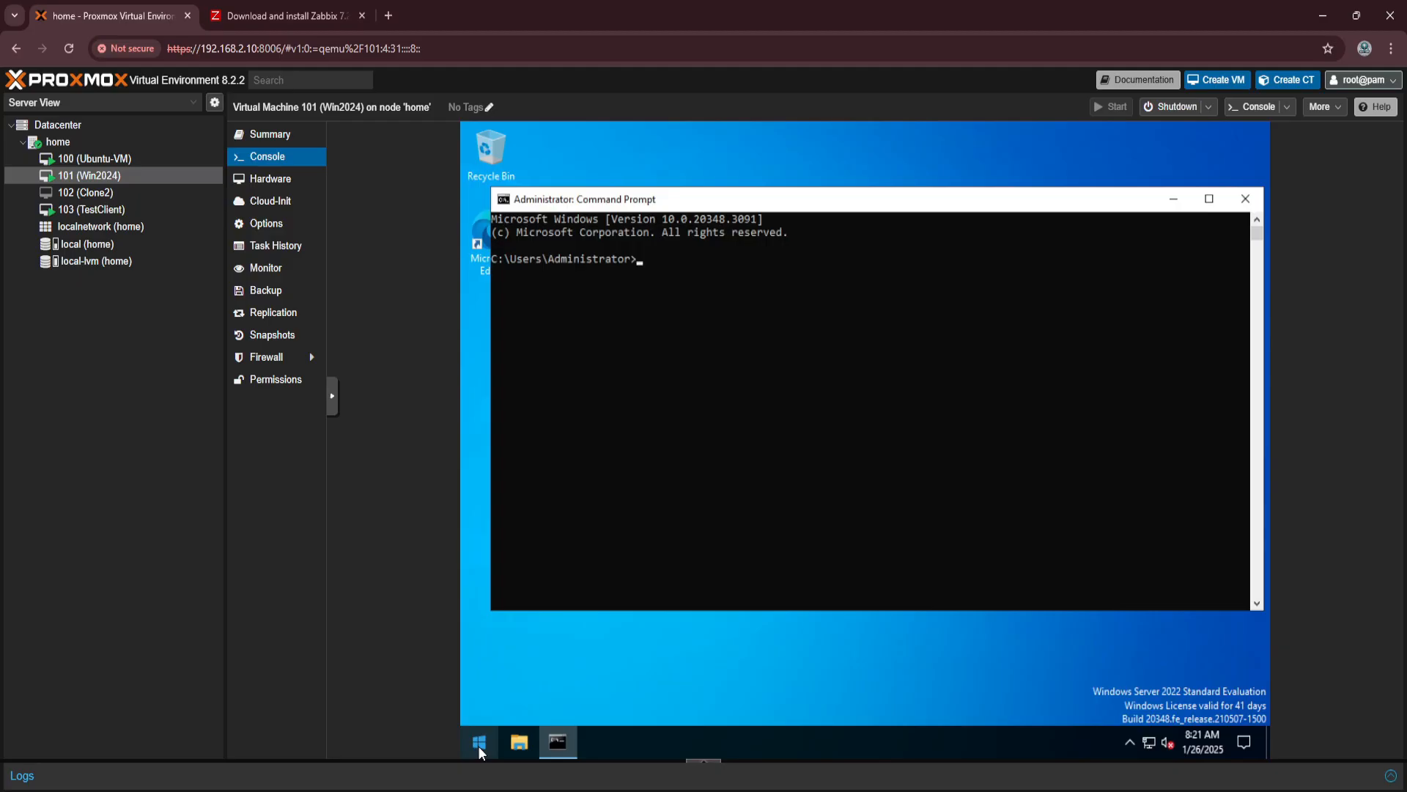
Look up the Windows machine's IPv4 address with ipconfig.
text(ipconfig)
key(Return)
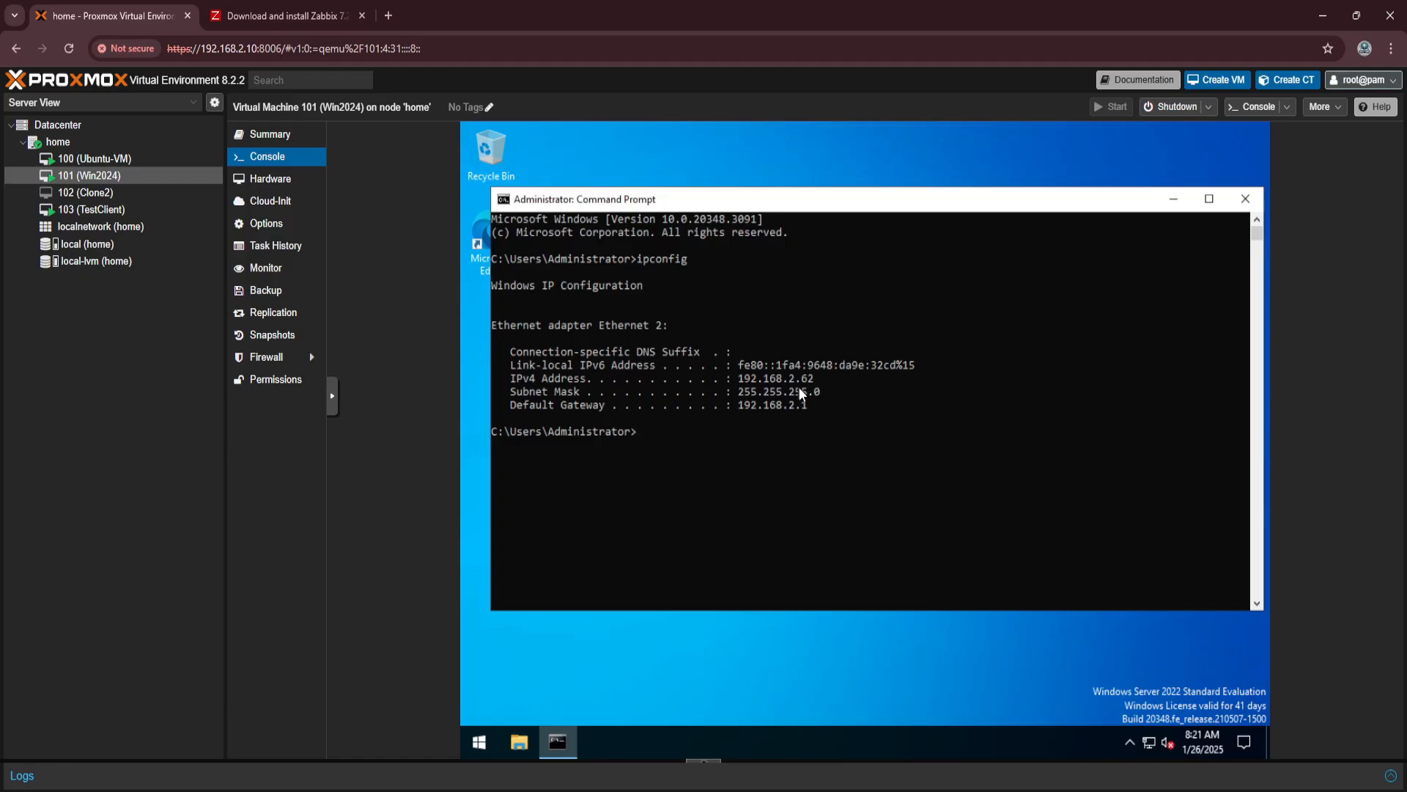
Return to the Ubuntu-VM console and set the new host's agent interface IP address to 192.168.2.62.
click(151, 159)
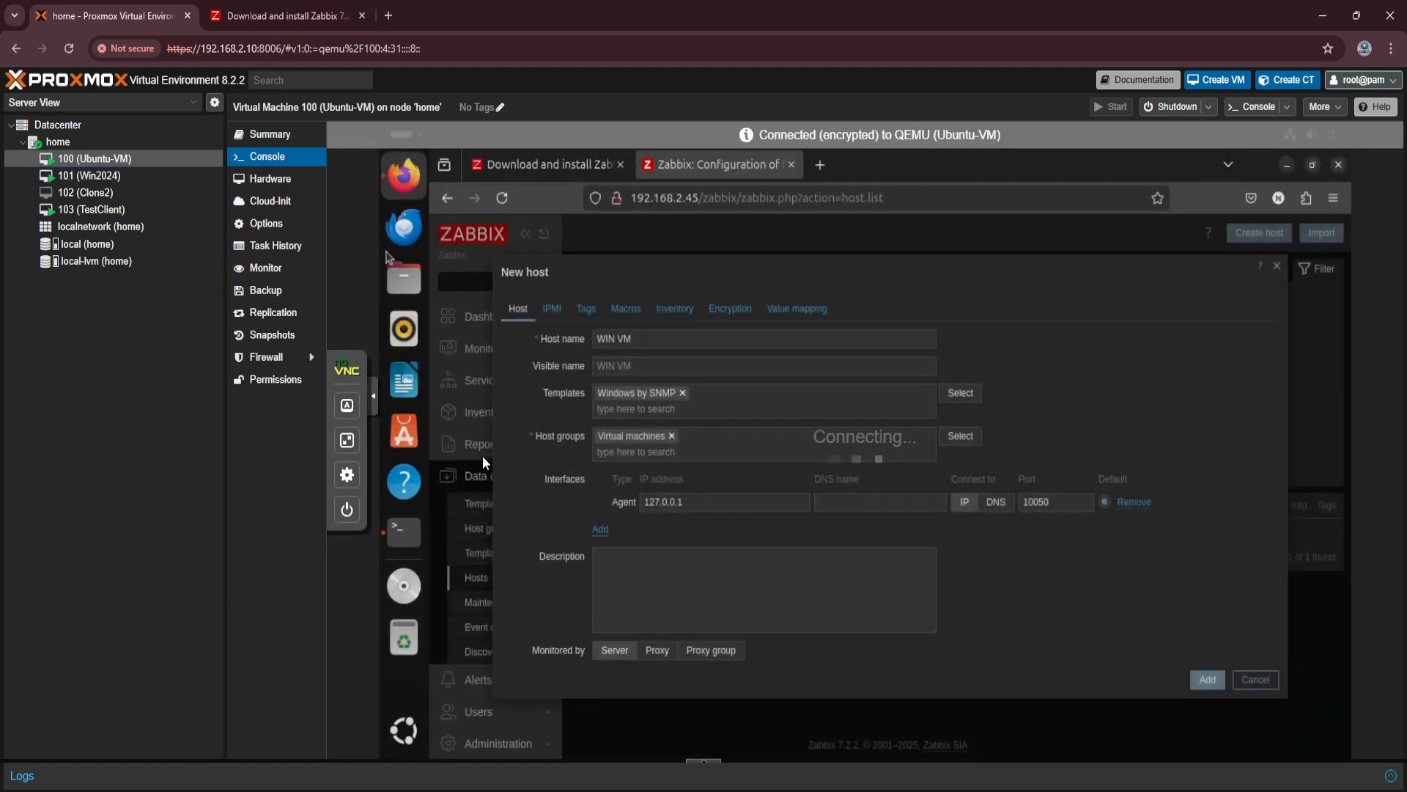
click(693, 501)
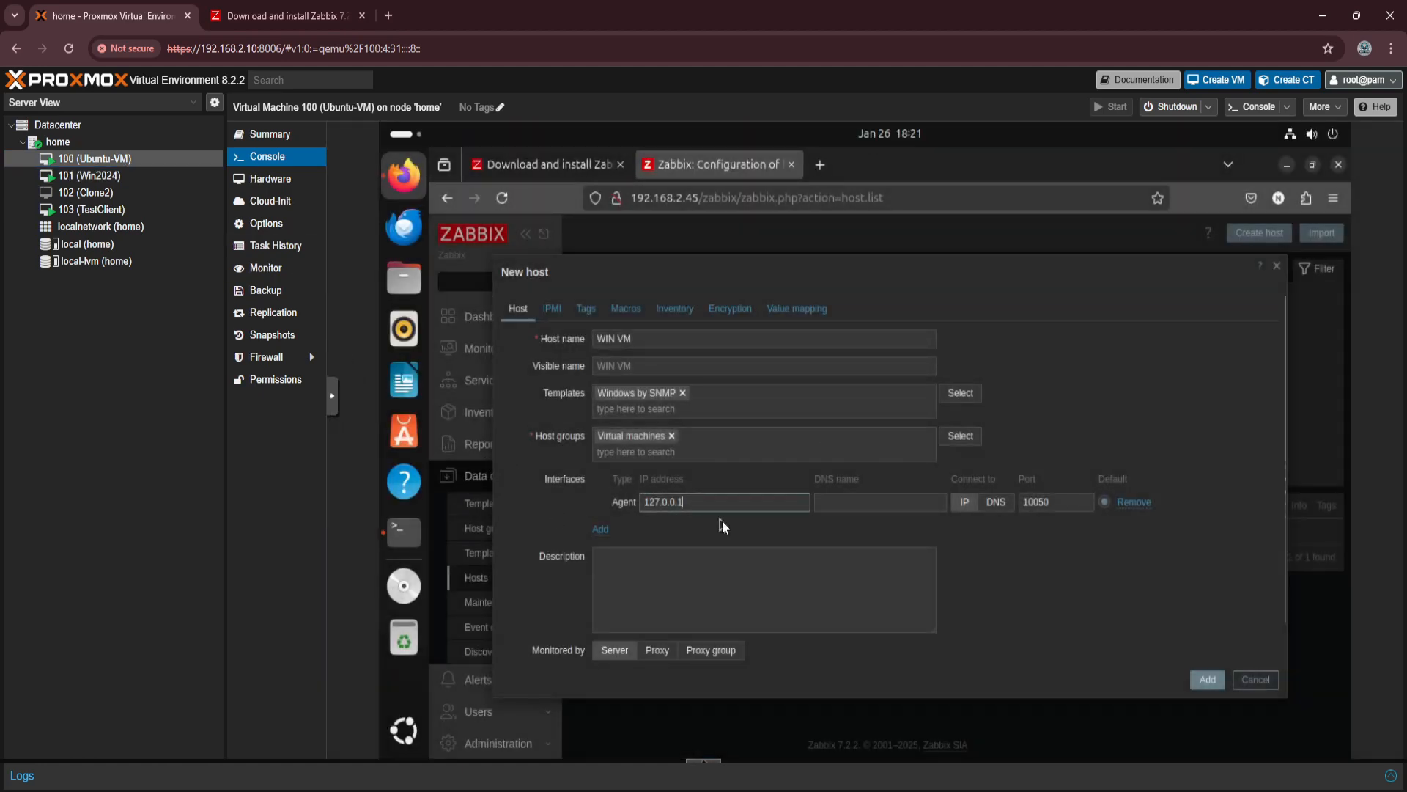
text(192.168.2.62)
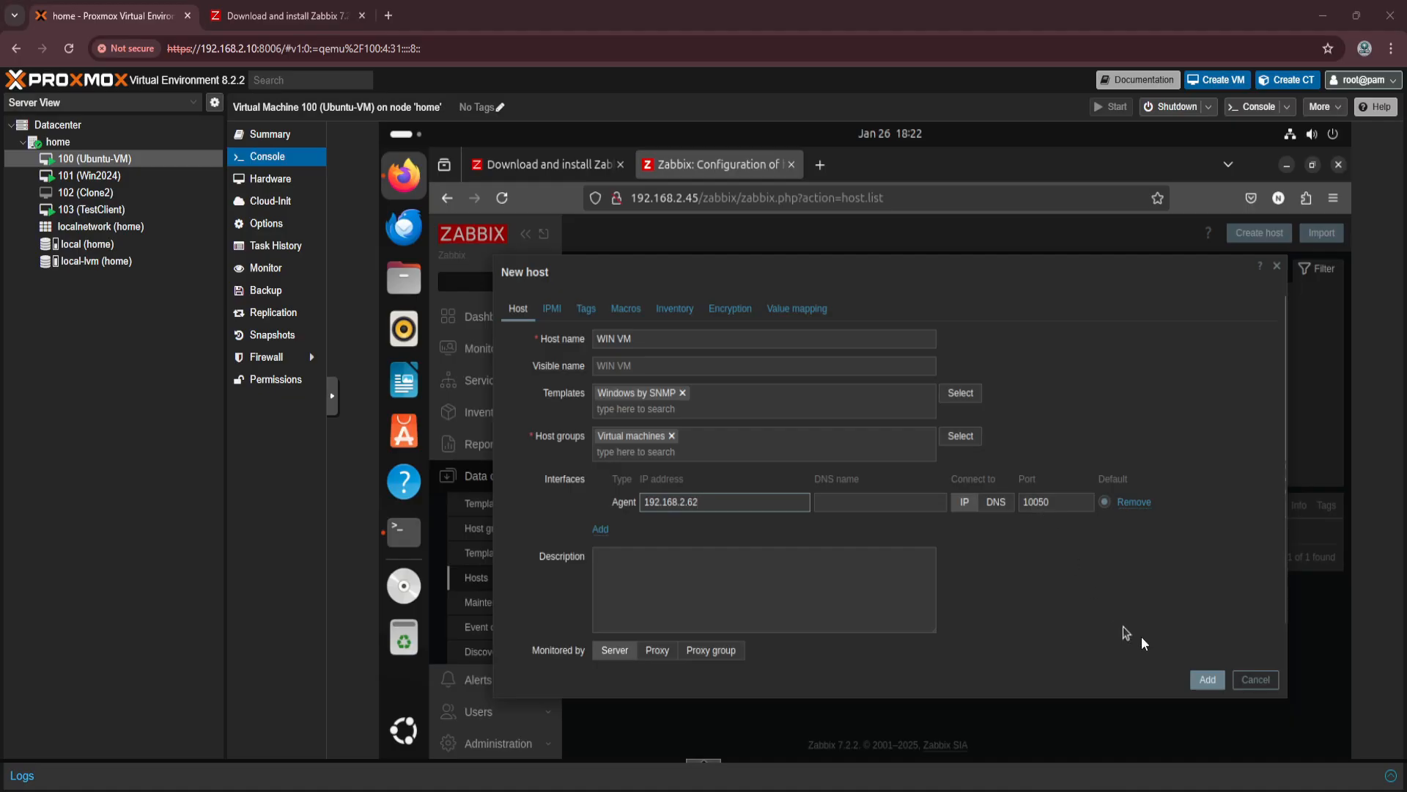
Submit the WIN VM host, removing its Windows by SNMP template and adding the host without any template.
click(1208, 679)
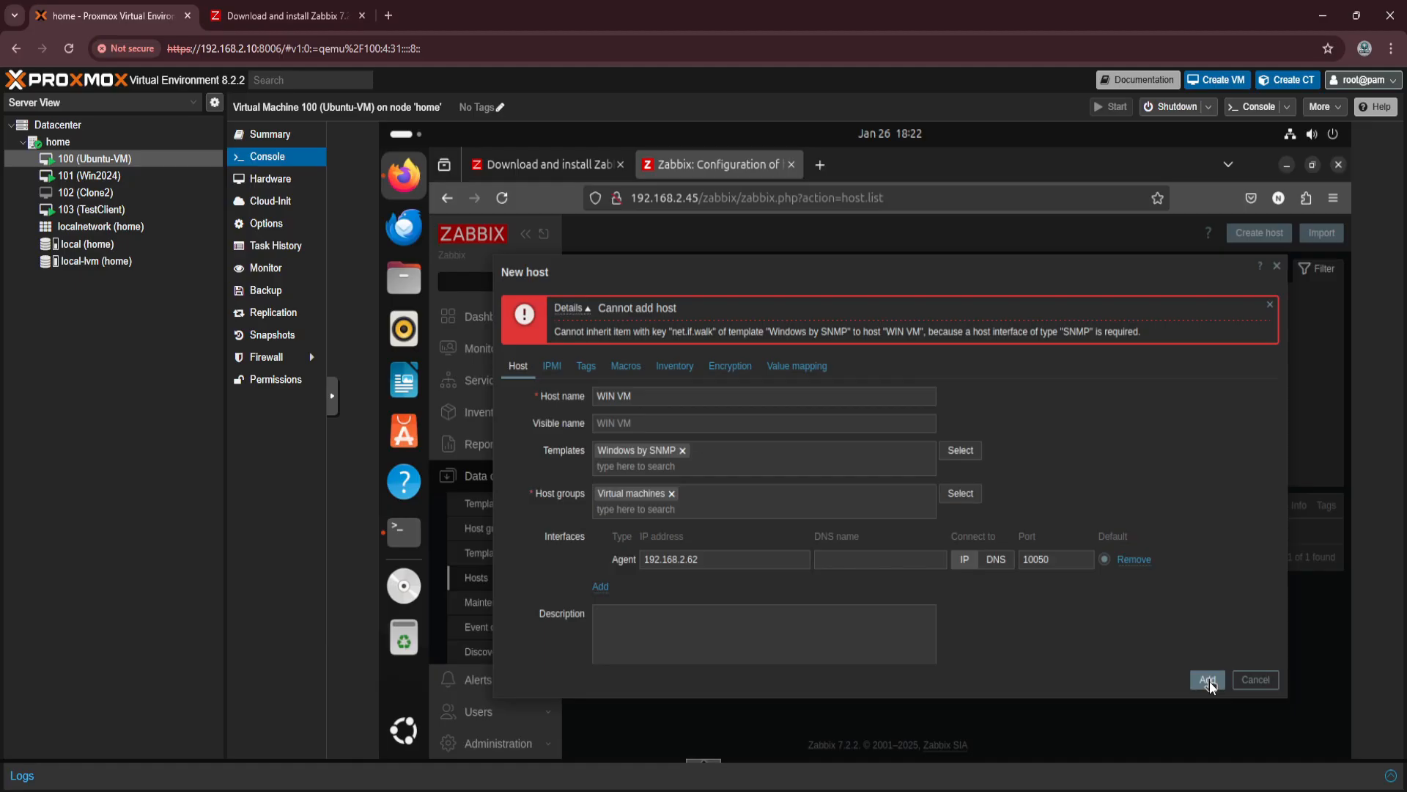
click(685, 454)
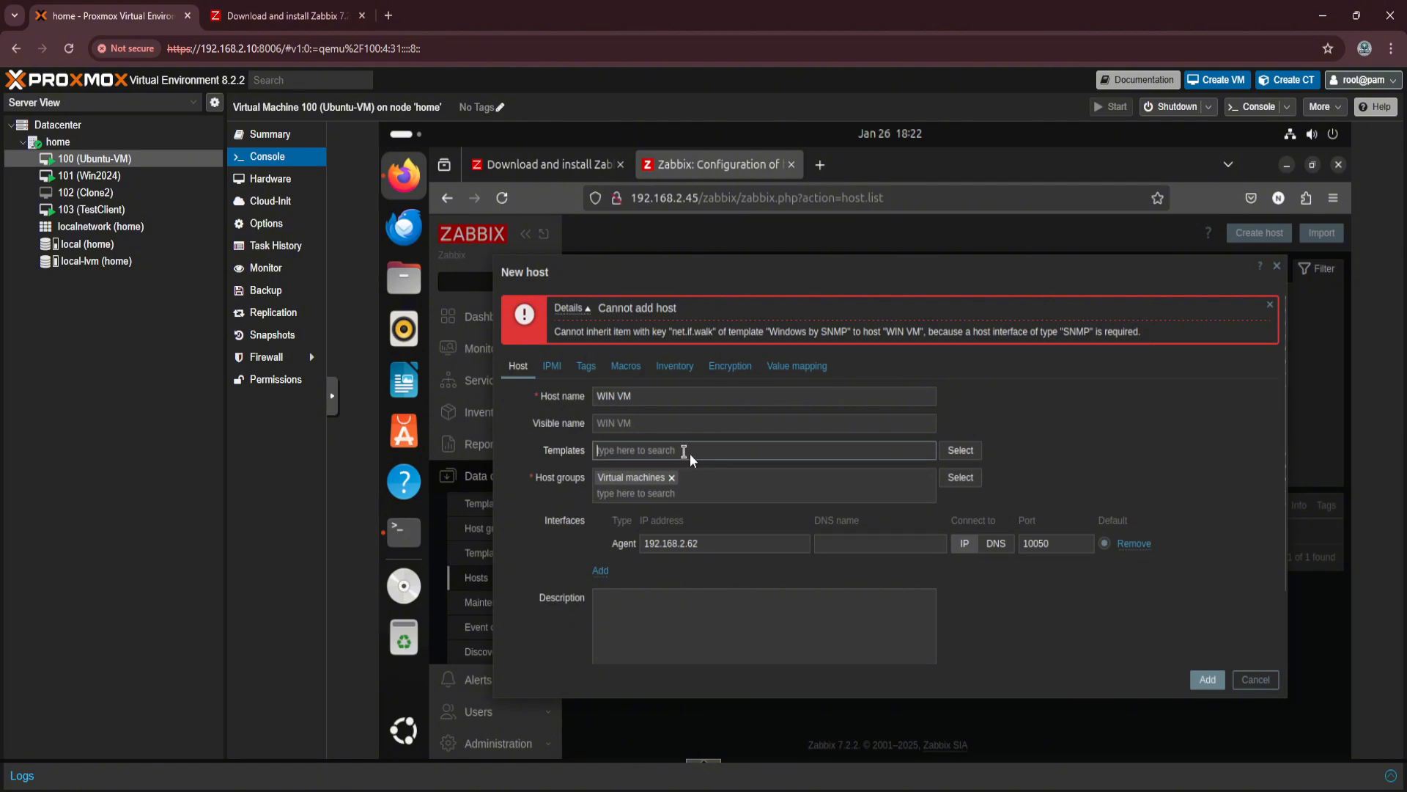
click(1207, 680)
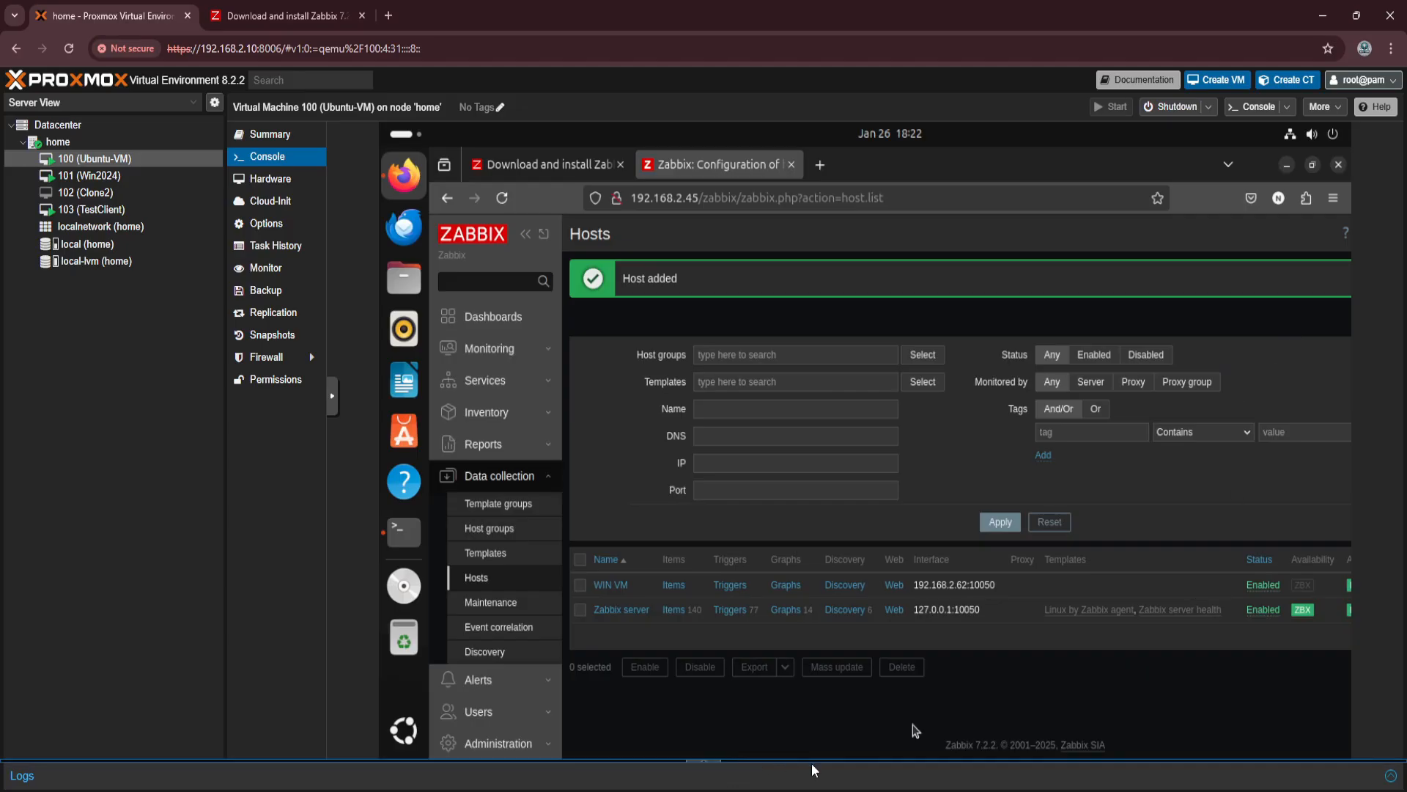
Switch to the Win2024 virtual machine's console and close Command Prompt.
drag(789, 757, 986, 763)
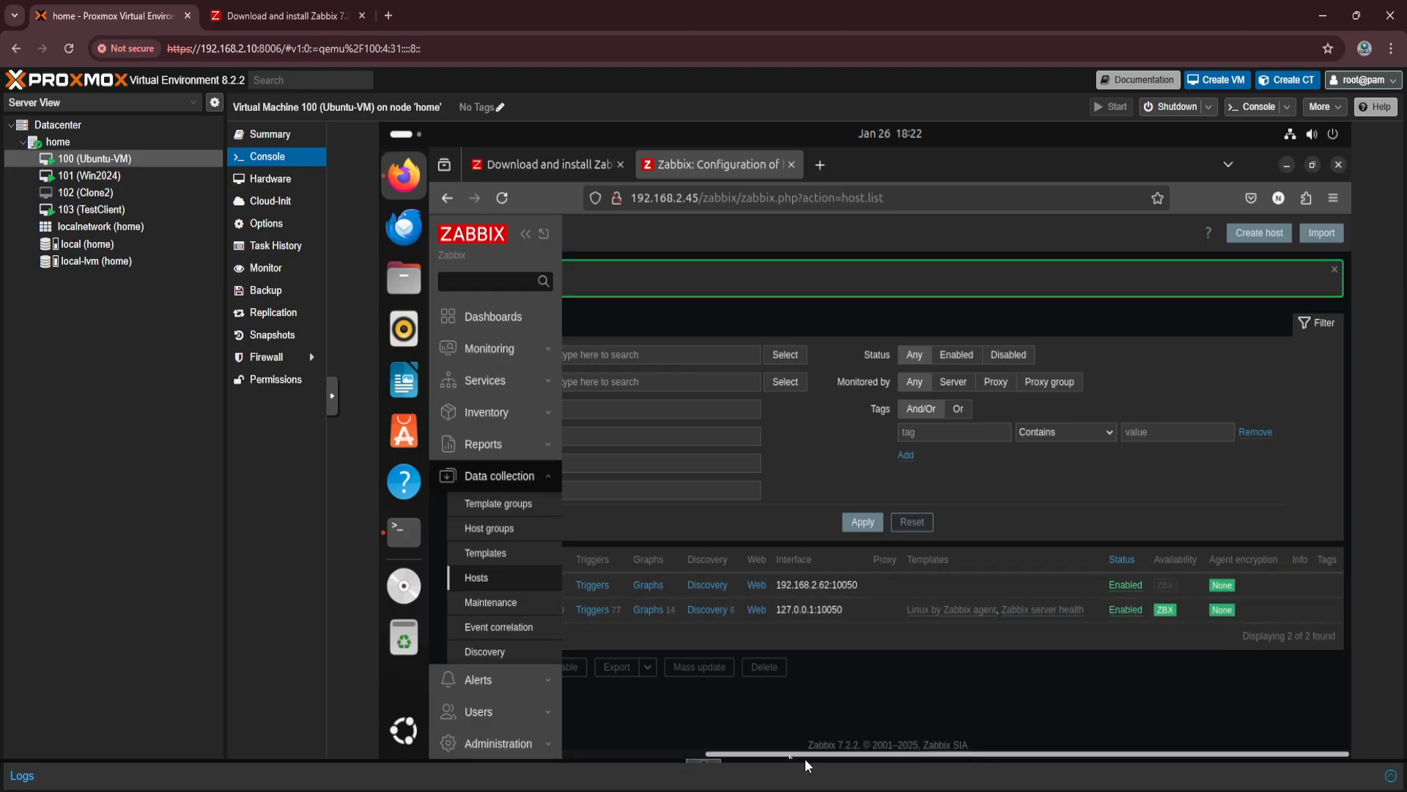
drag(814, 751, 779, 754)
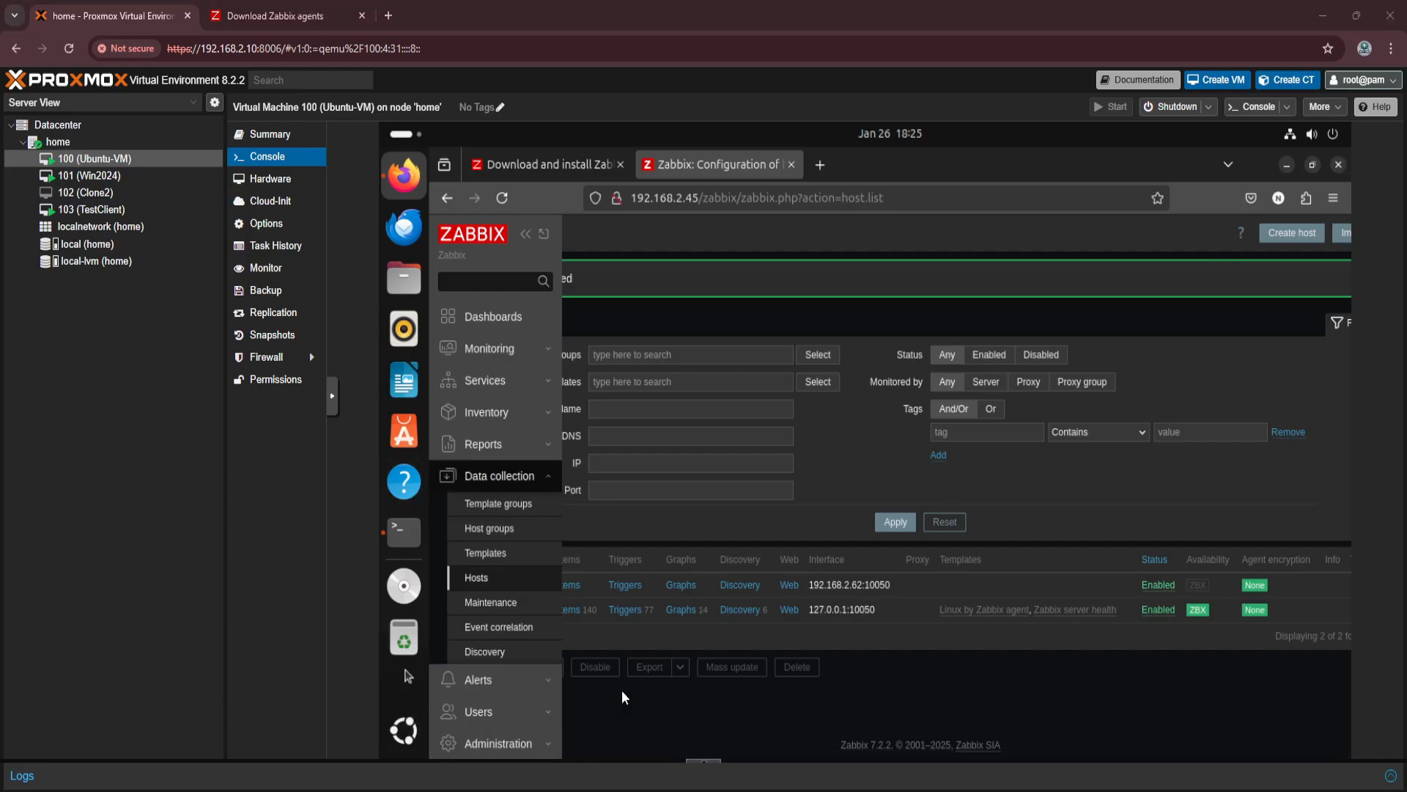
click(89, 175)
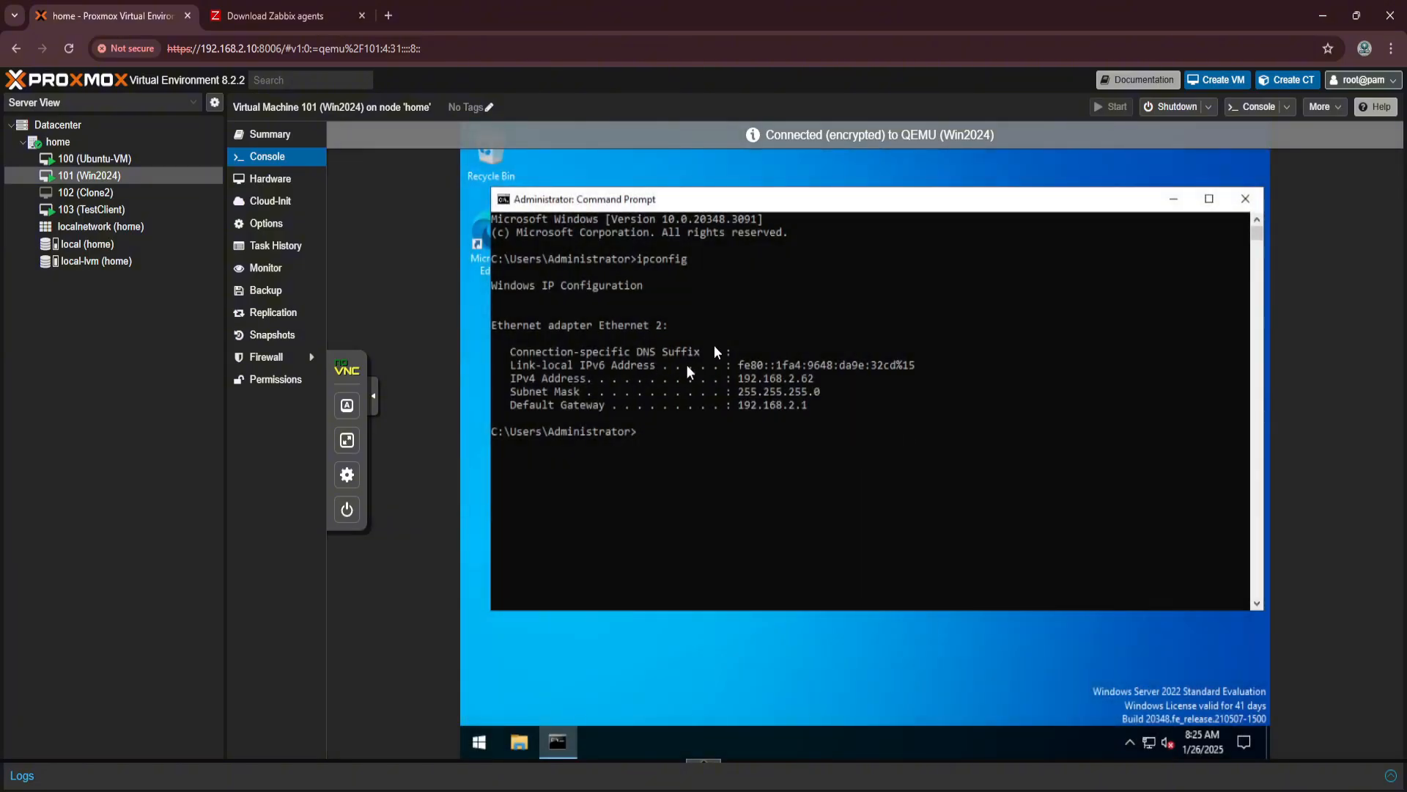
click(1245, 198)
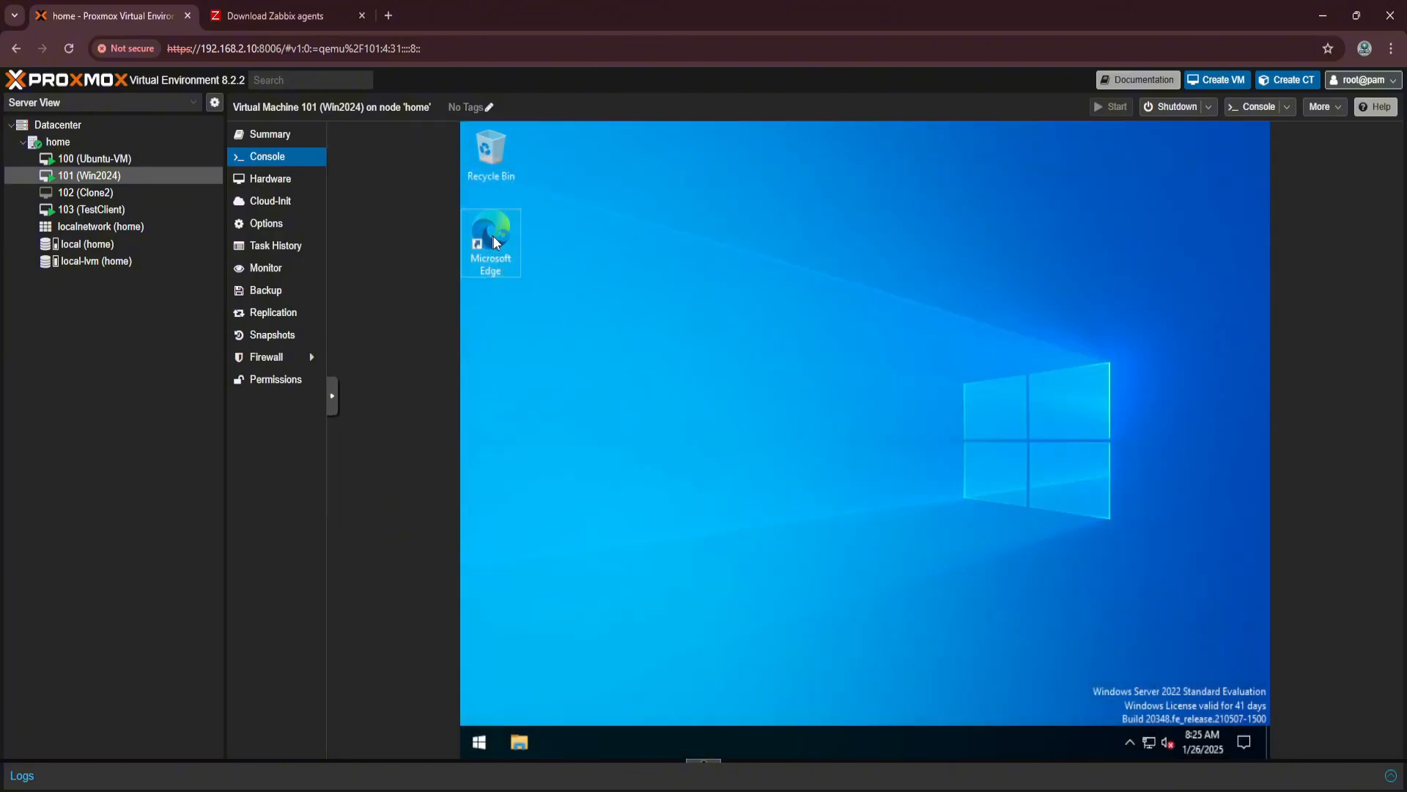
Open Microsoft Edge on the Windows machine and search the web for zabbix agent download.
double_click(494, 236)
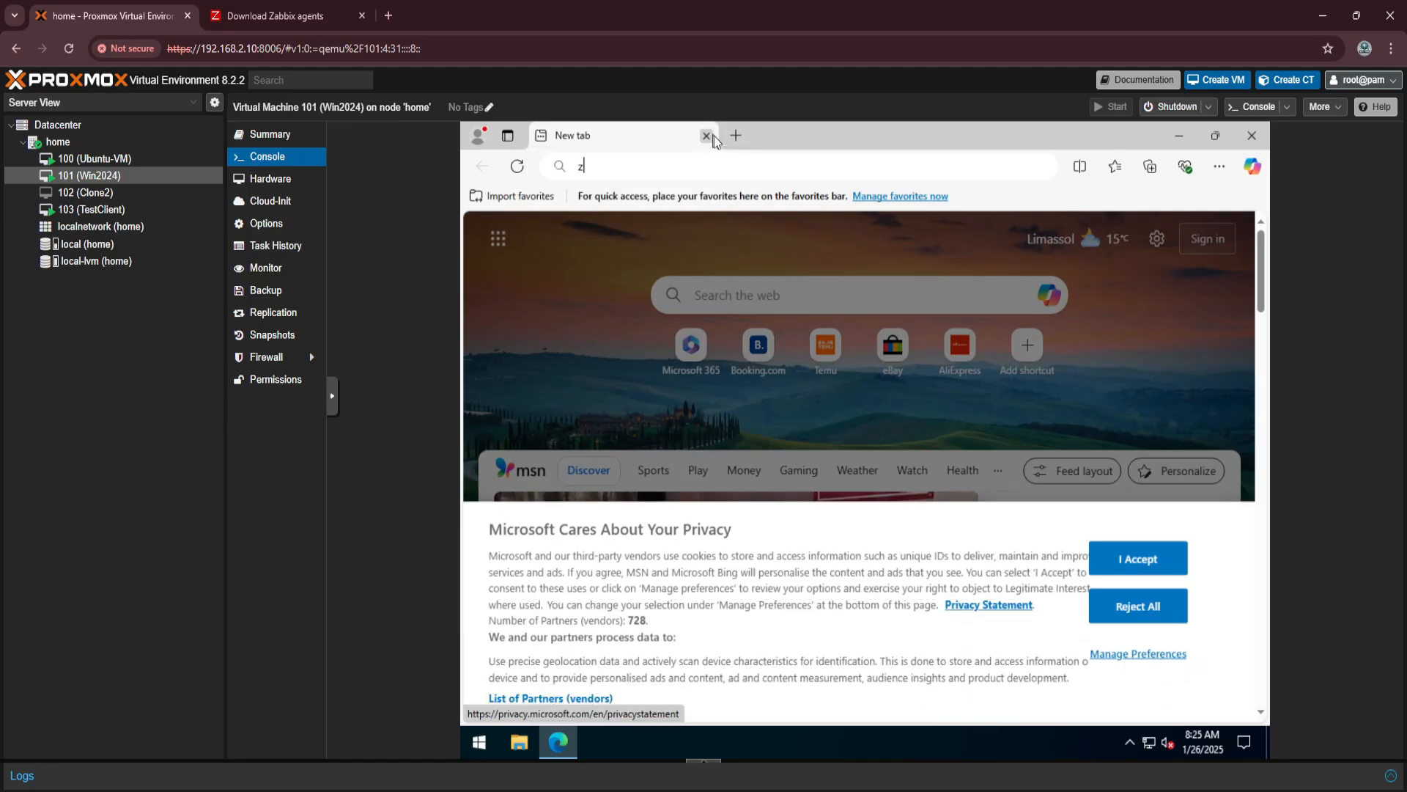
text(zabbix)
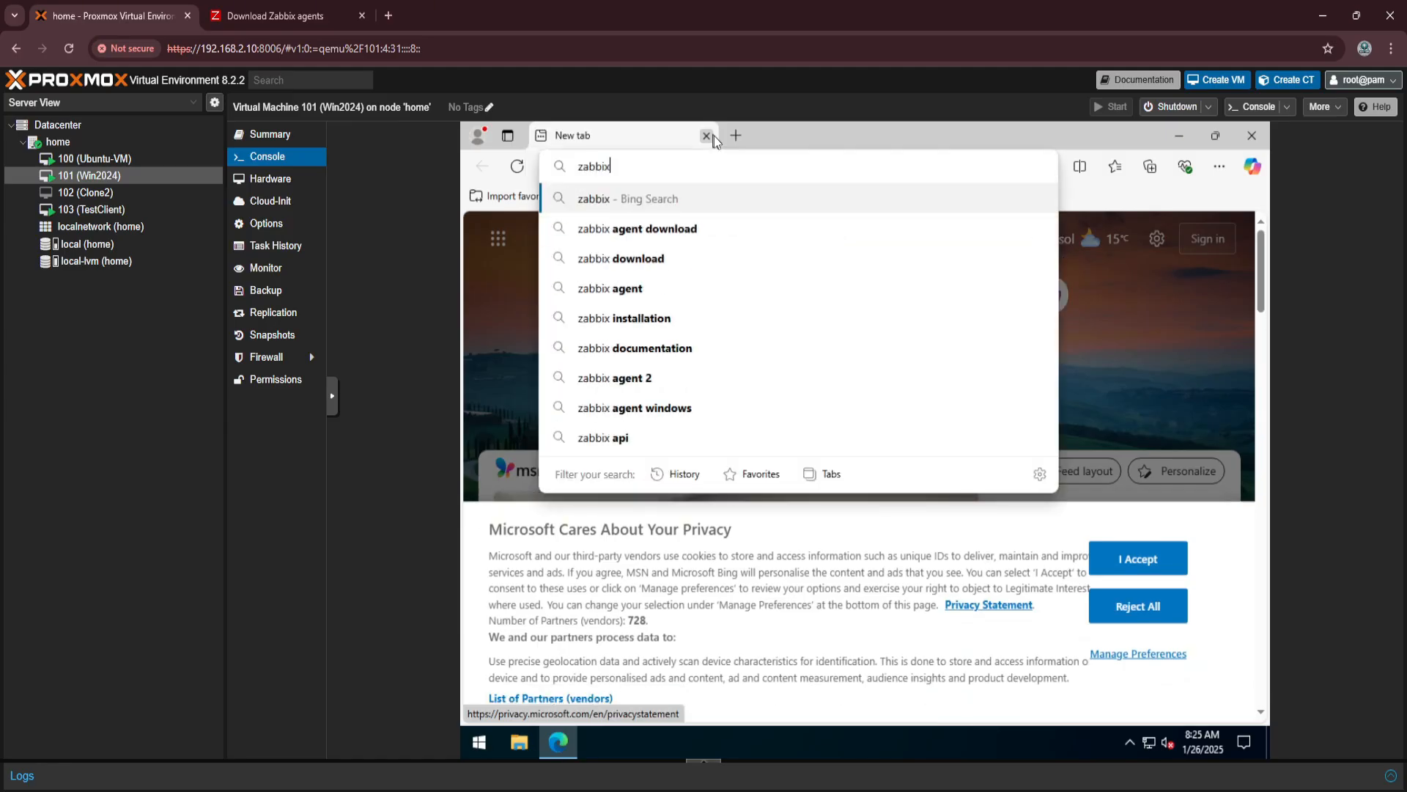
key(Down)
key(Down)
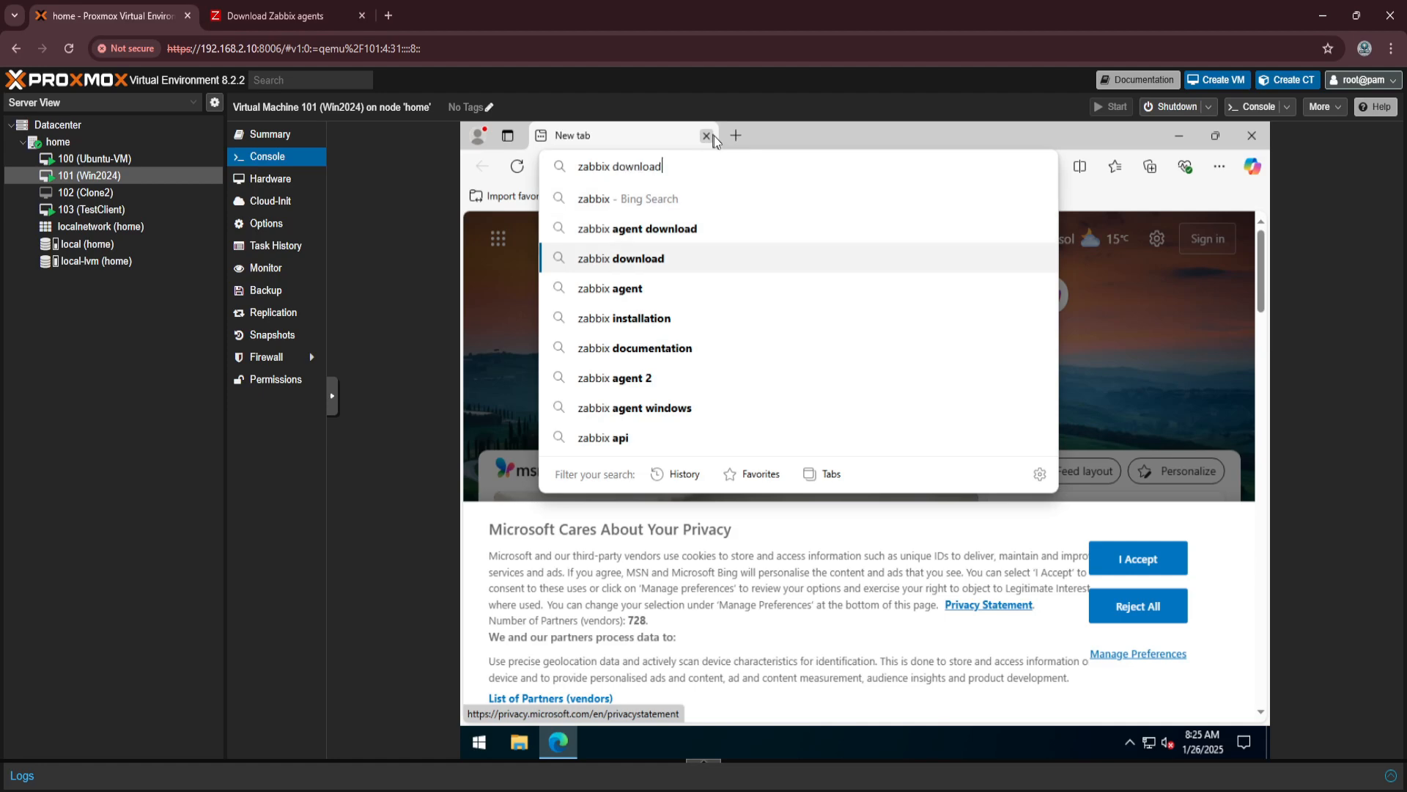
key(Up)
key(Return)
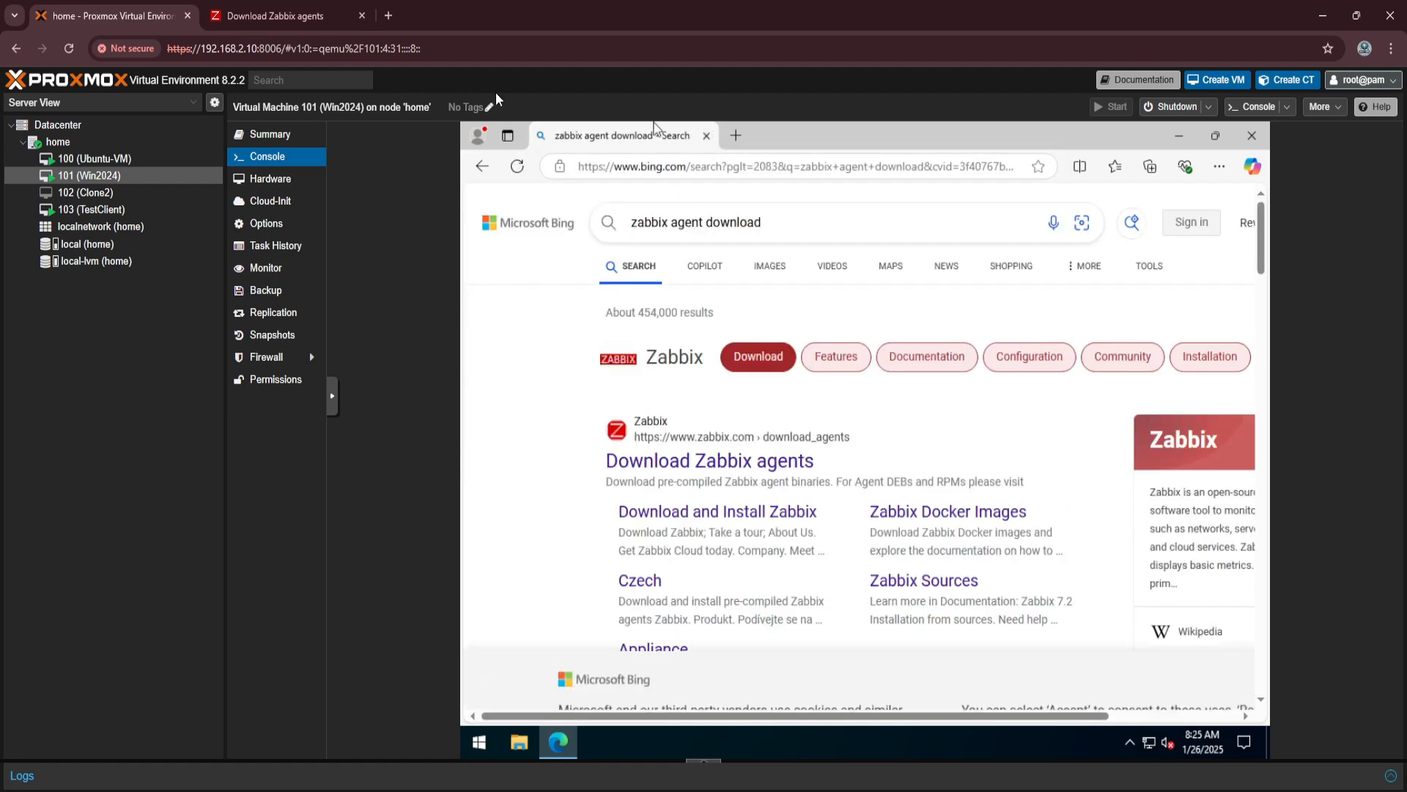
Find the Zabbix agent download page from the search results and download the Windows amd64 OpenSSL MSI of Zabbix agent v7.2.2.
scroll(702, 515, down, 2)
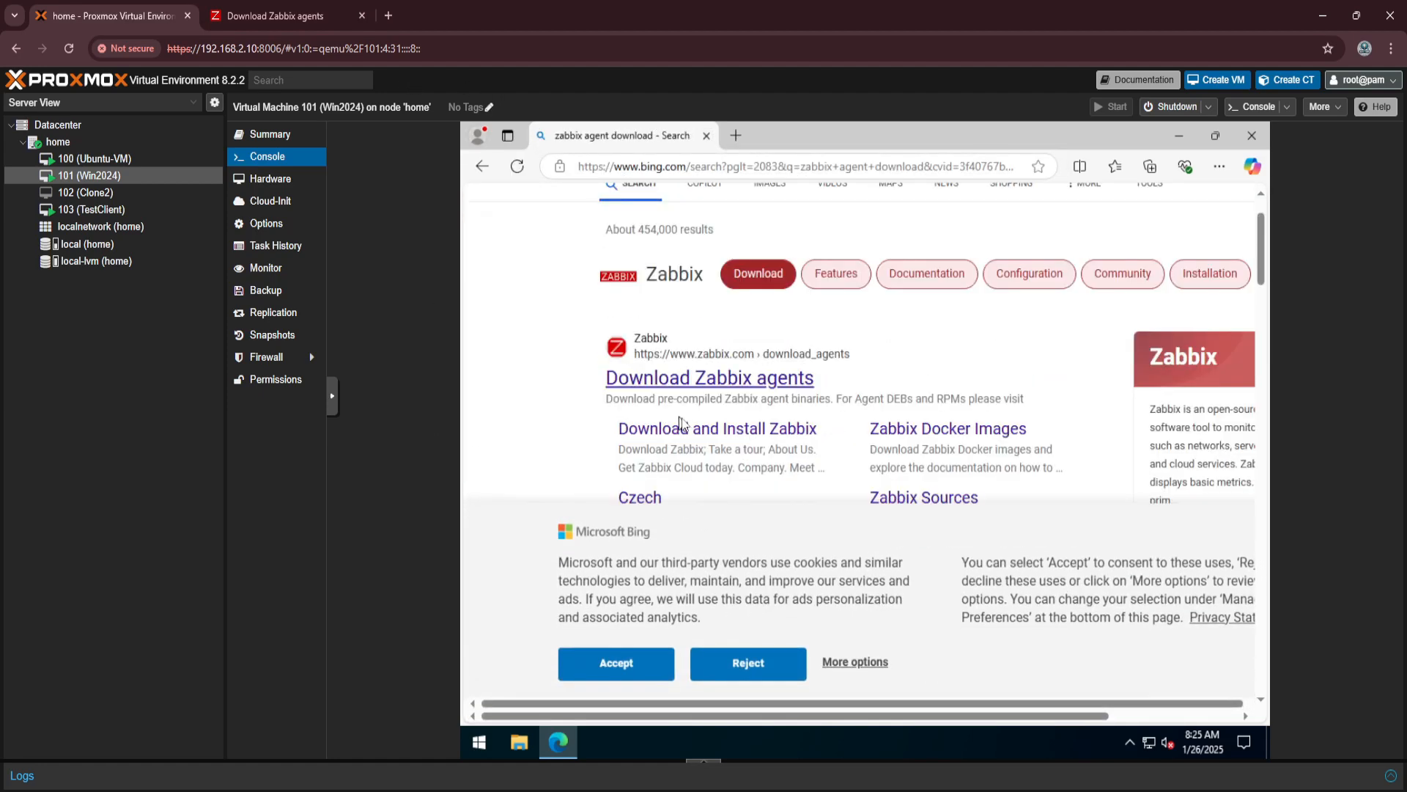
click(687, 436)
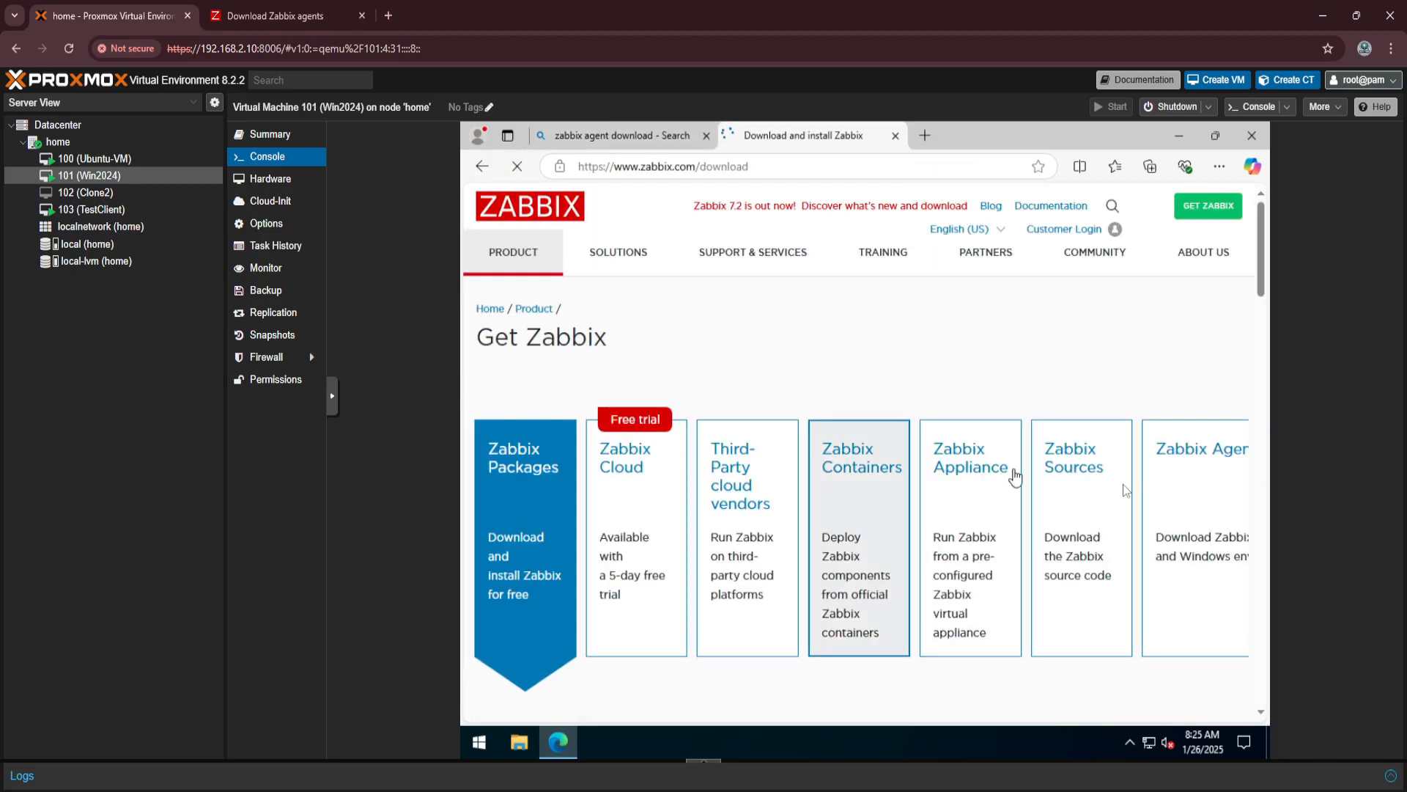
click(1195, 499)
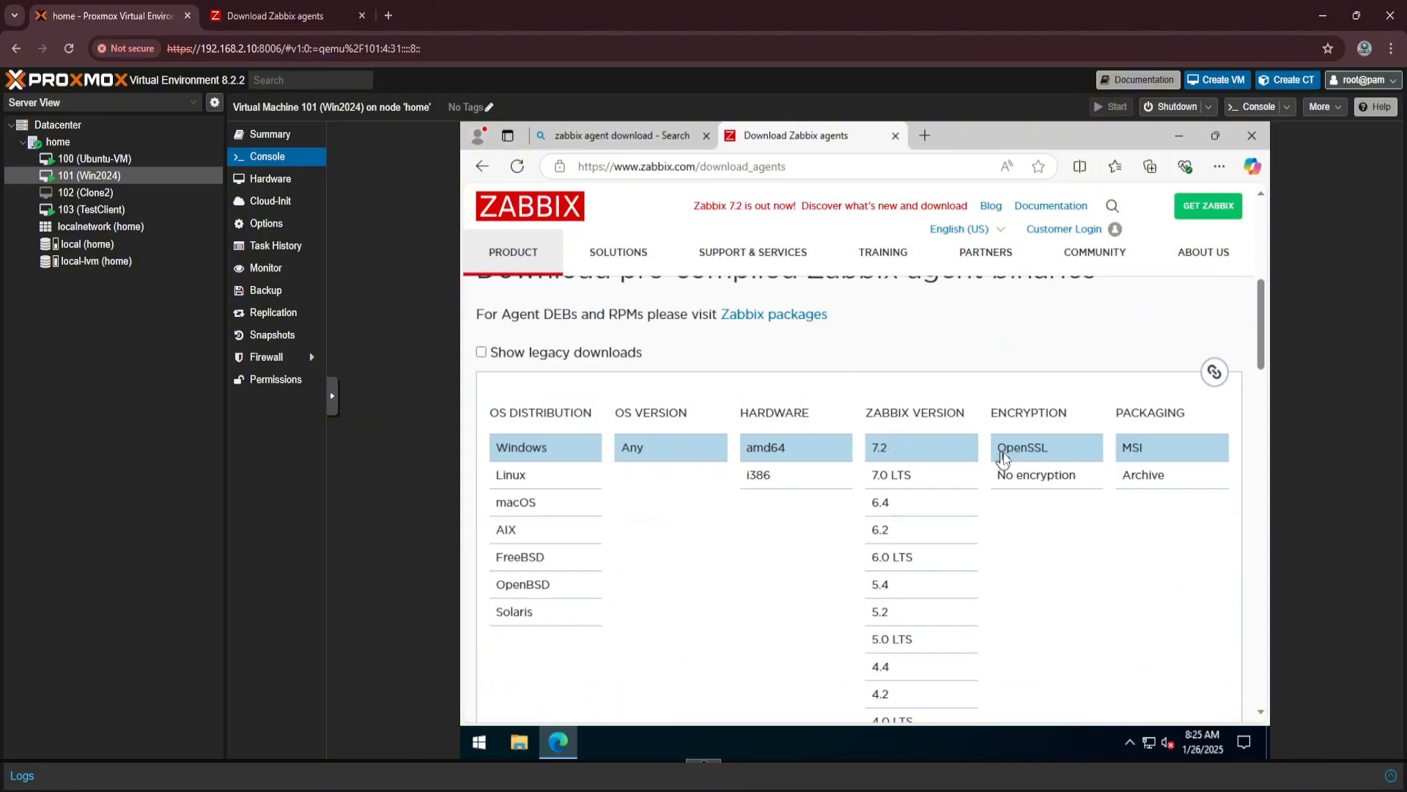
scroll(1119, 425, down, 5)
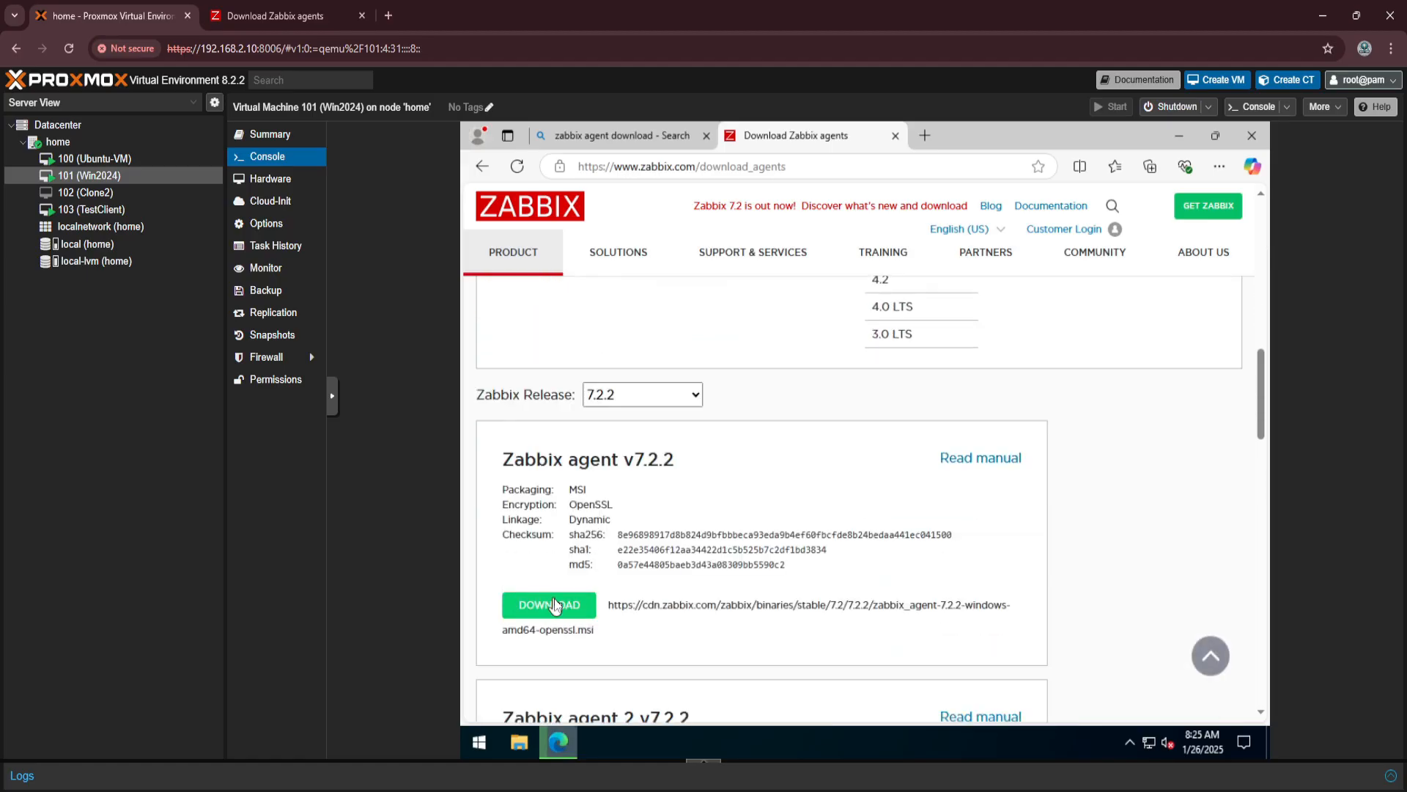
click(549, 604)
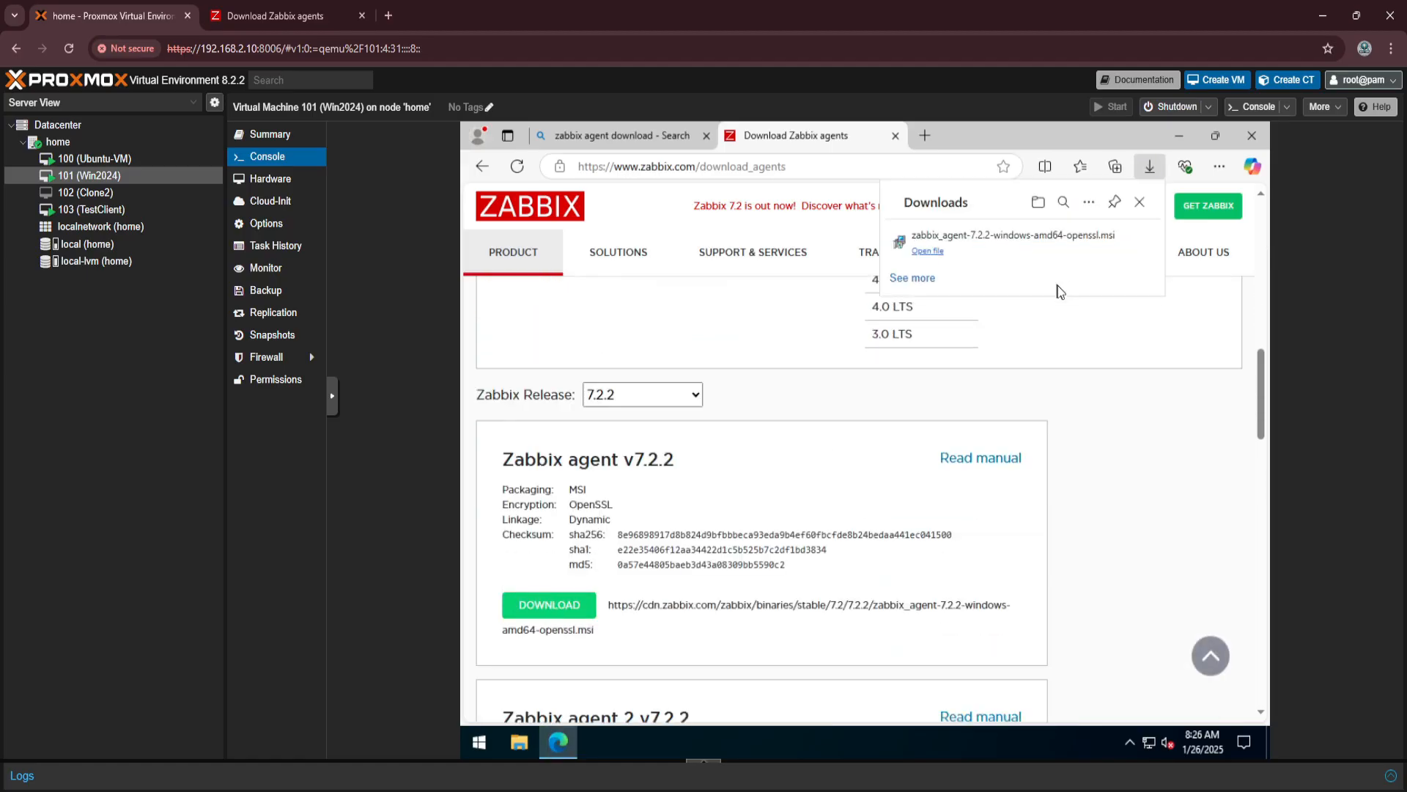
Start the downloaded Zabbix agent installer, accept the license terms and proceed with the default features to the service configuration.
click(1013, 236)
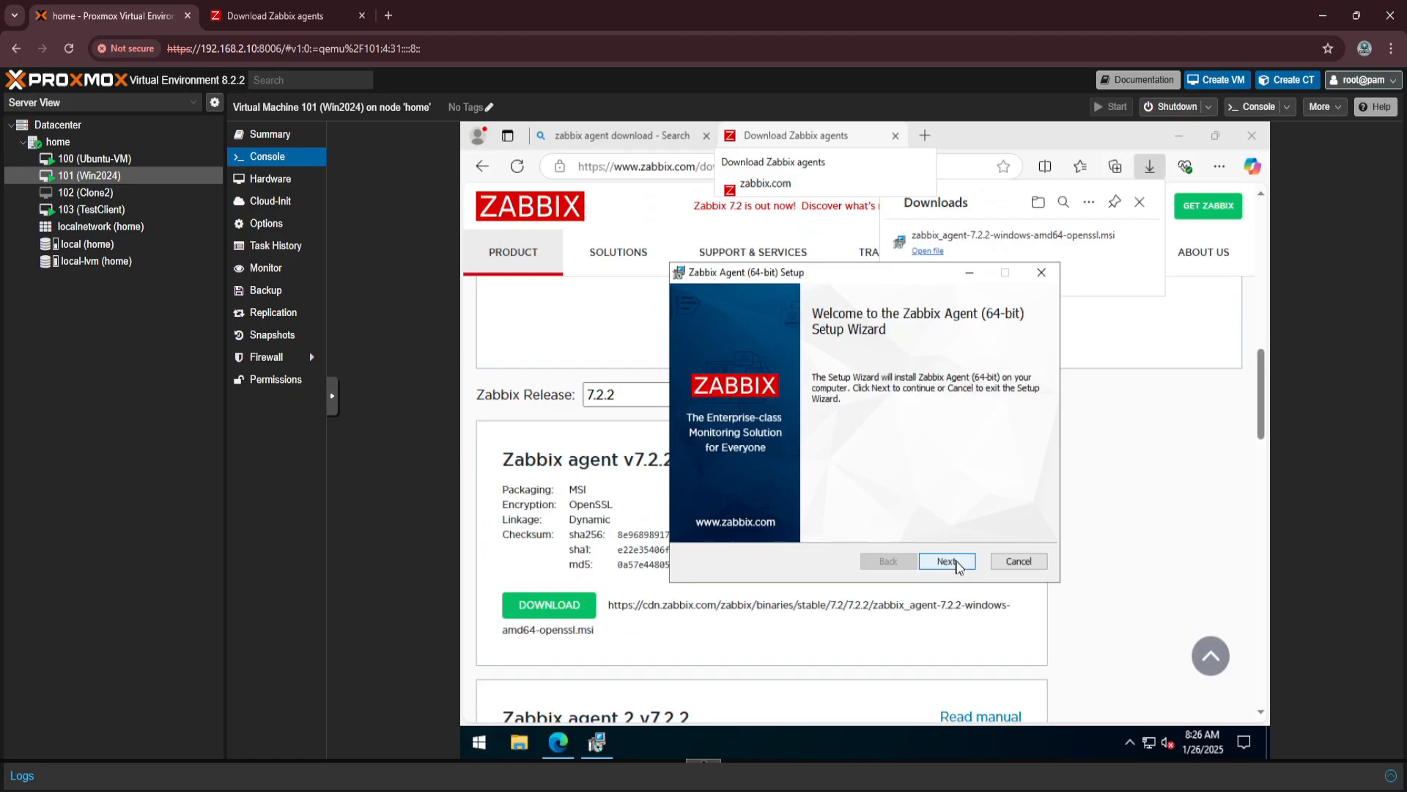
click(947, 561)
click(695, 522)
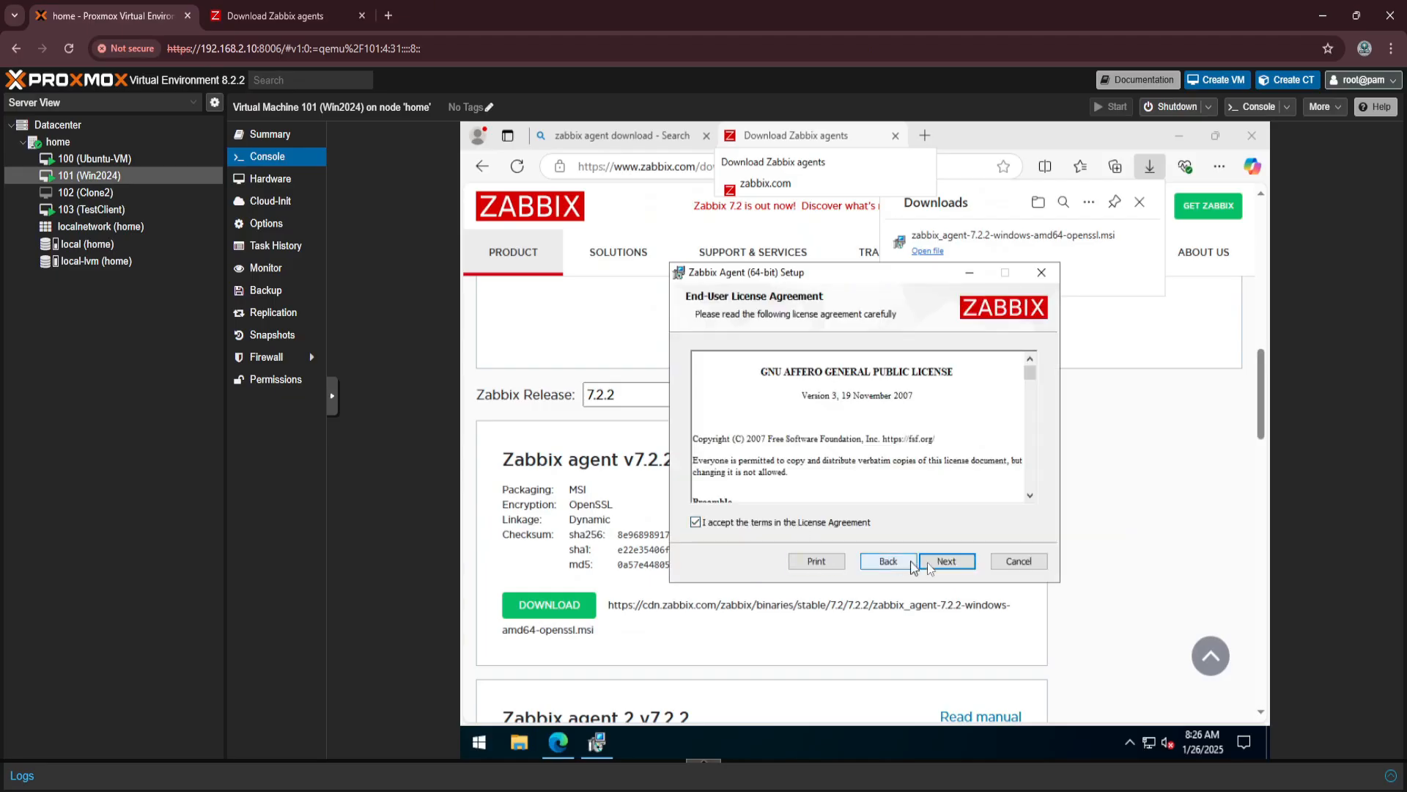
click(961, 565)
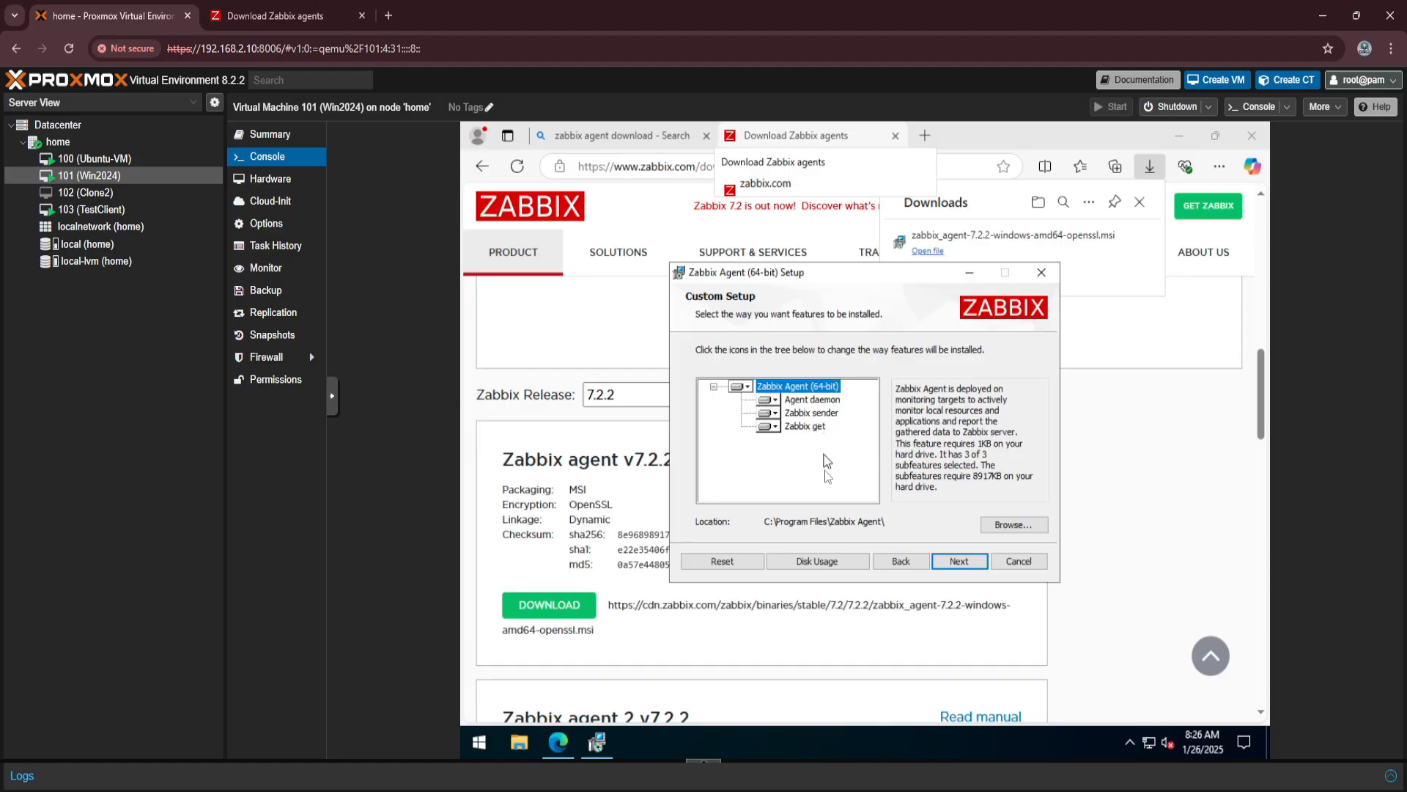
click(969, 565)
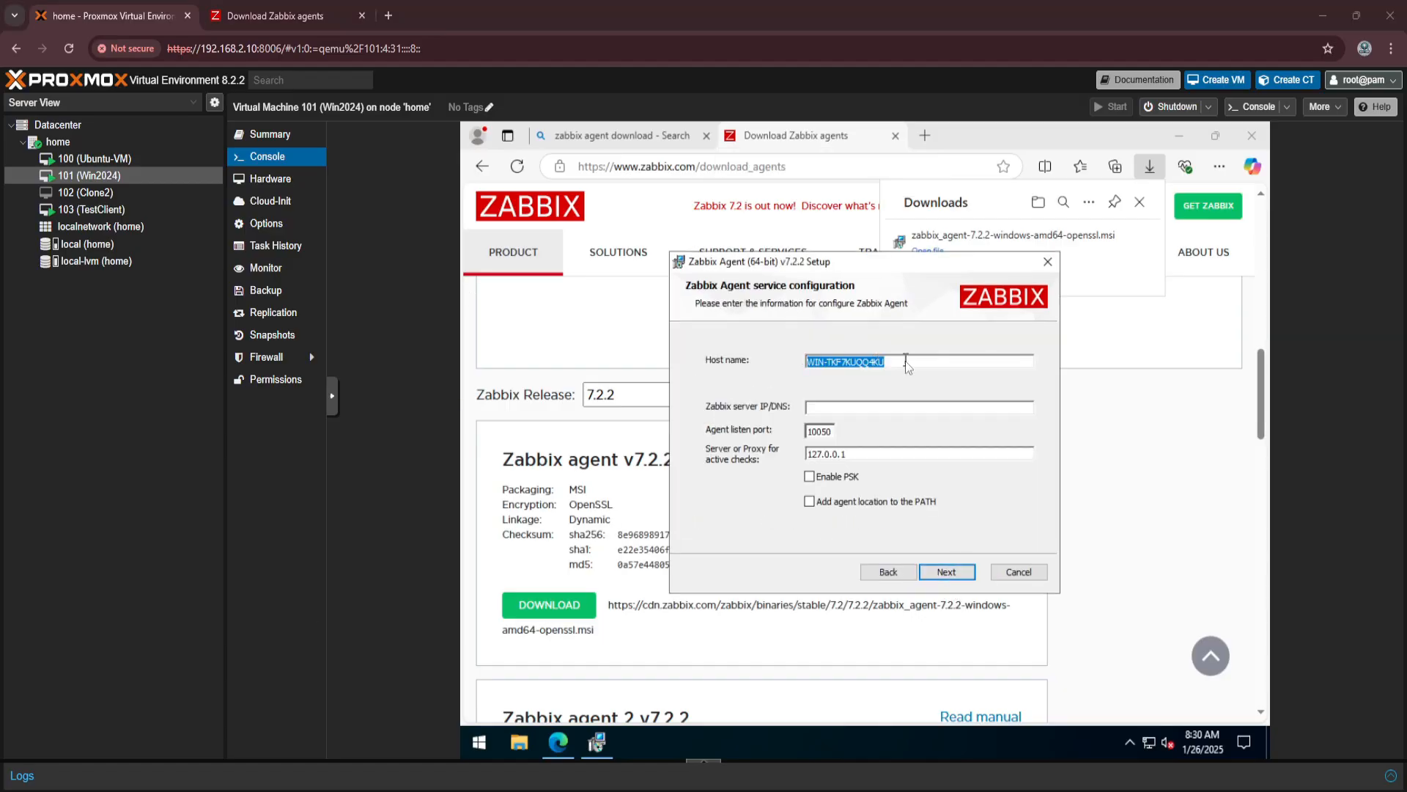
Set the host name in the Zabbix Agent service configuration to WIN Server.
drag(905, 361, 802, 366)
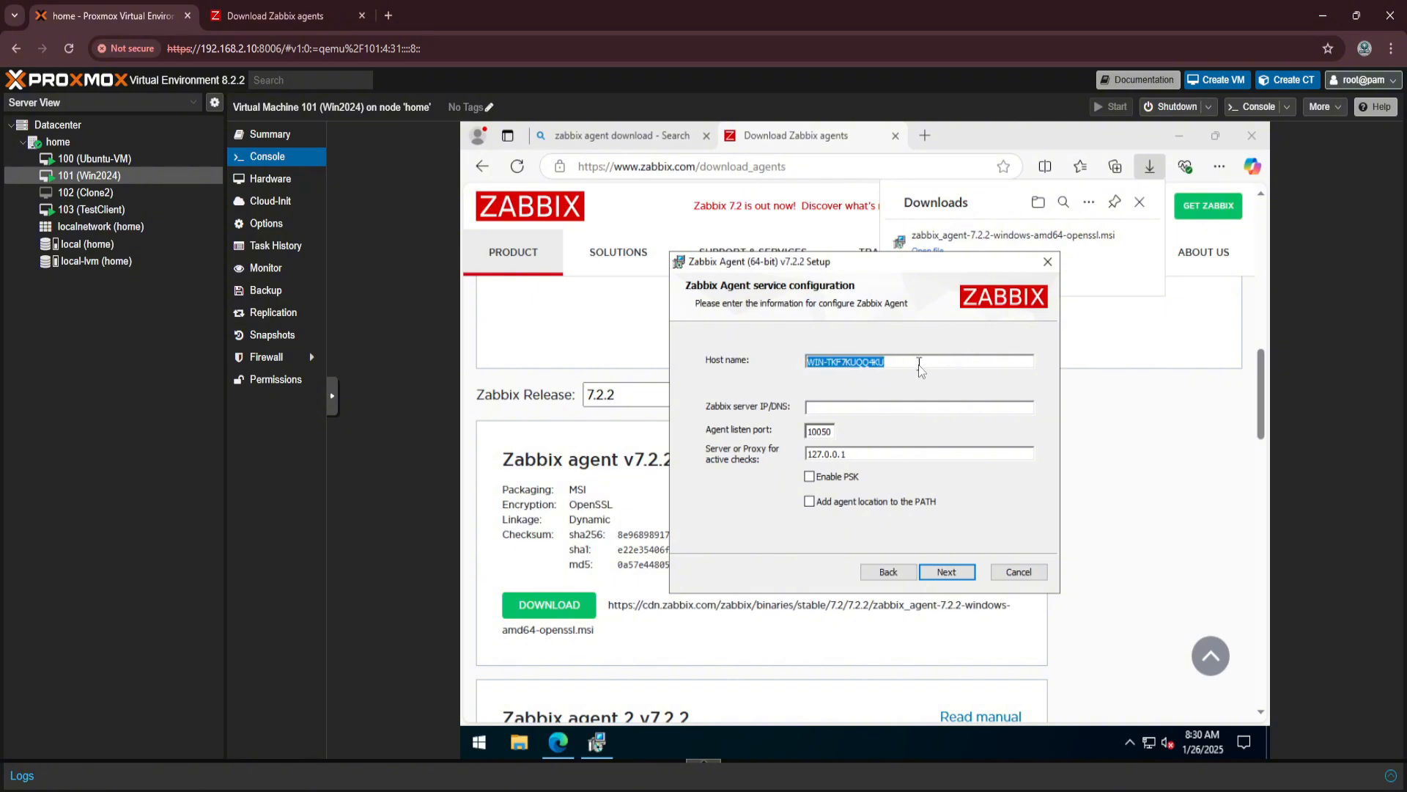
text(WIN Server)
Switch to the Ubuntu-VM console and unlock the session with the account password.
click(148, 164)
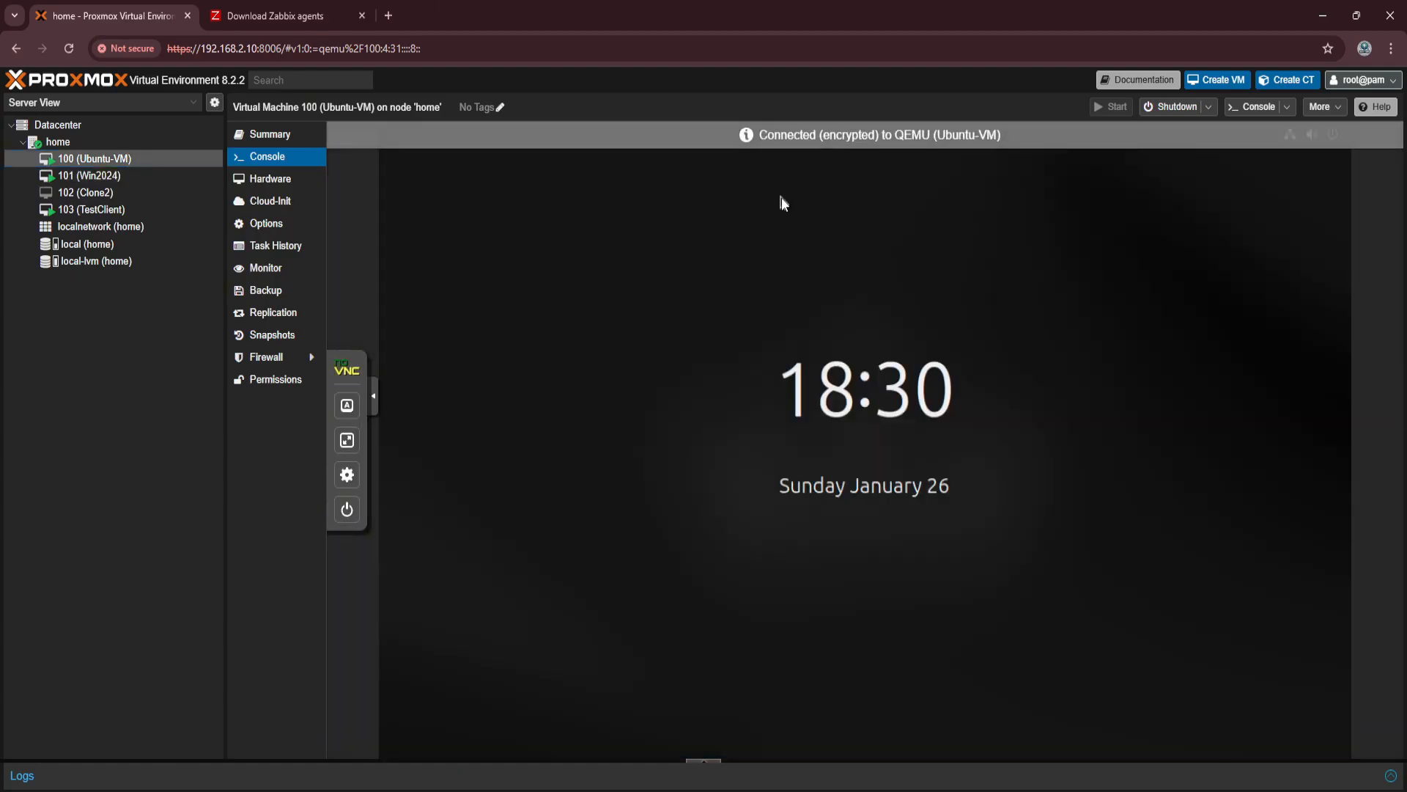
click(757, 543)
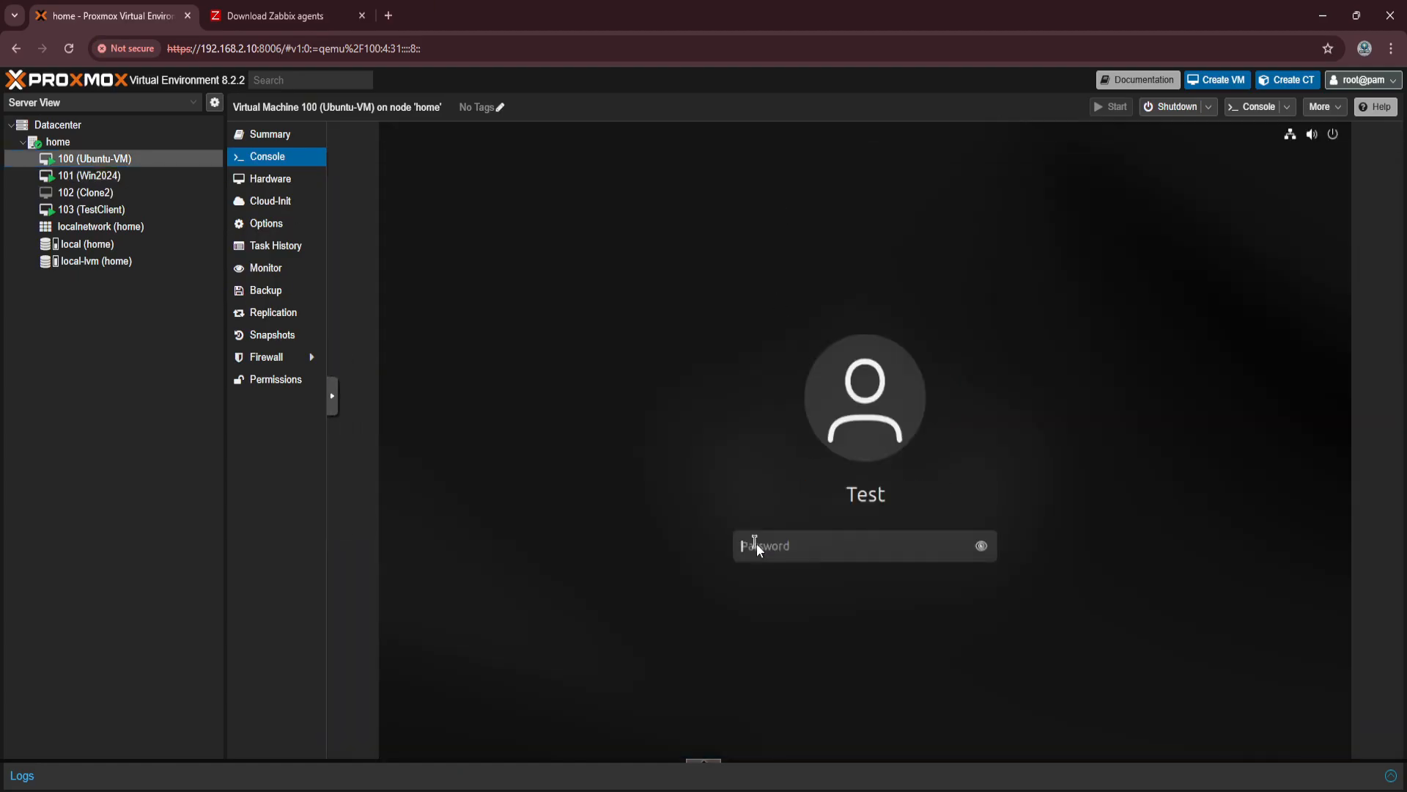
text(********)
key(Return)
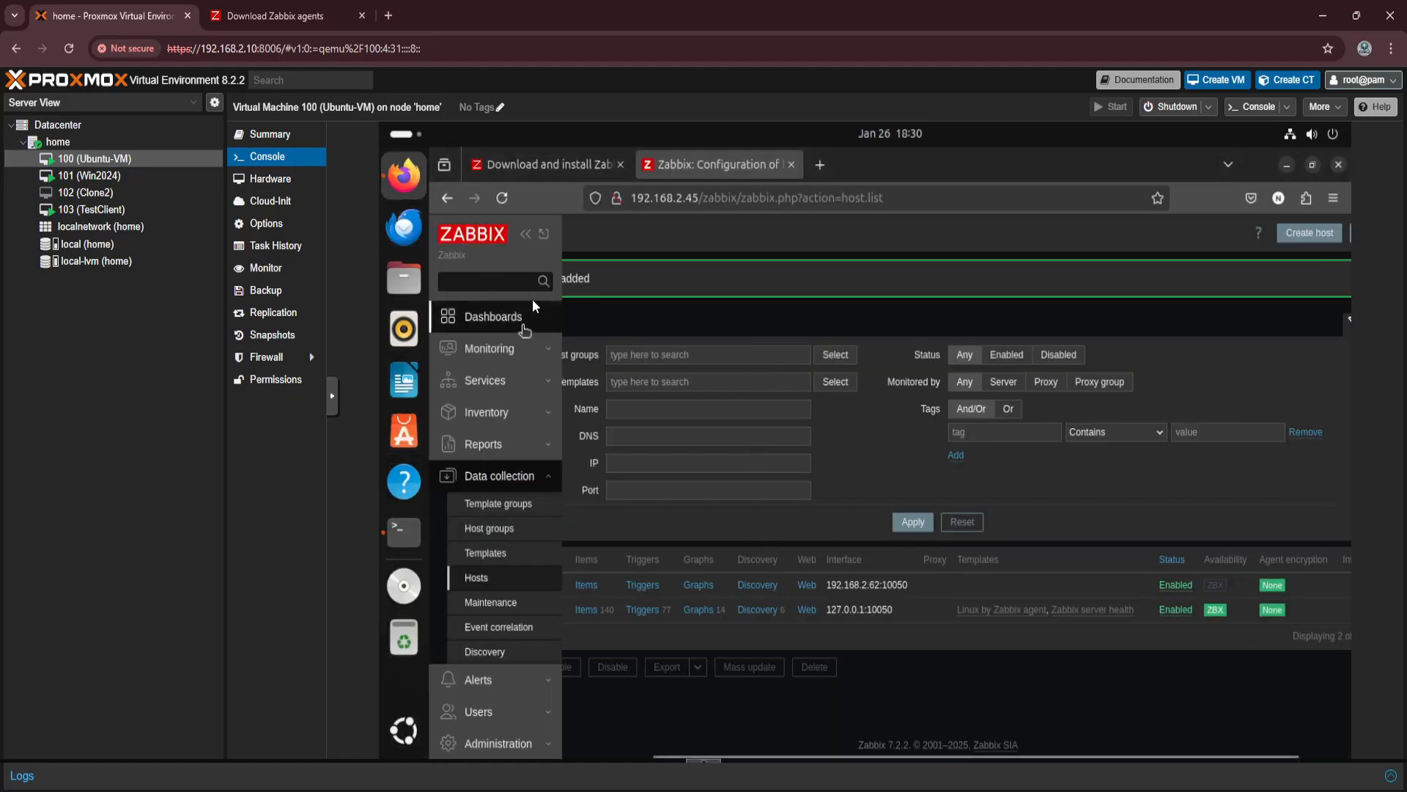
Look up the Zabbix server's IP address in the web address of the Hosts page.
click(633, 201)
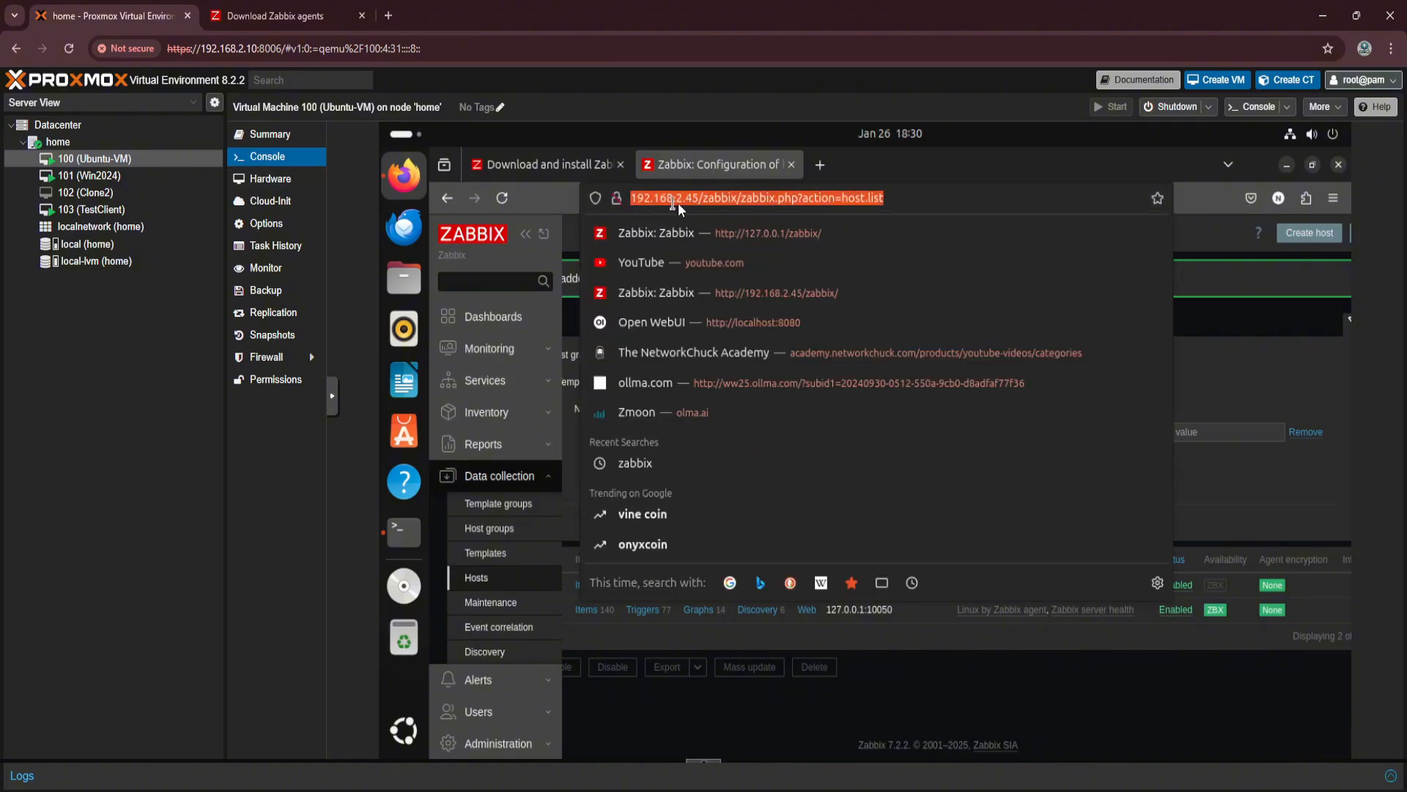
click(654, 198)
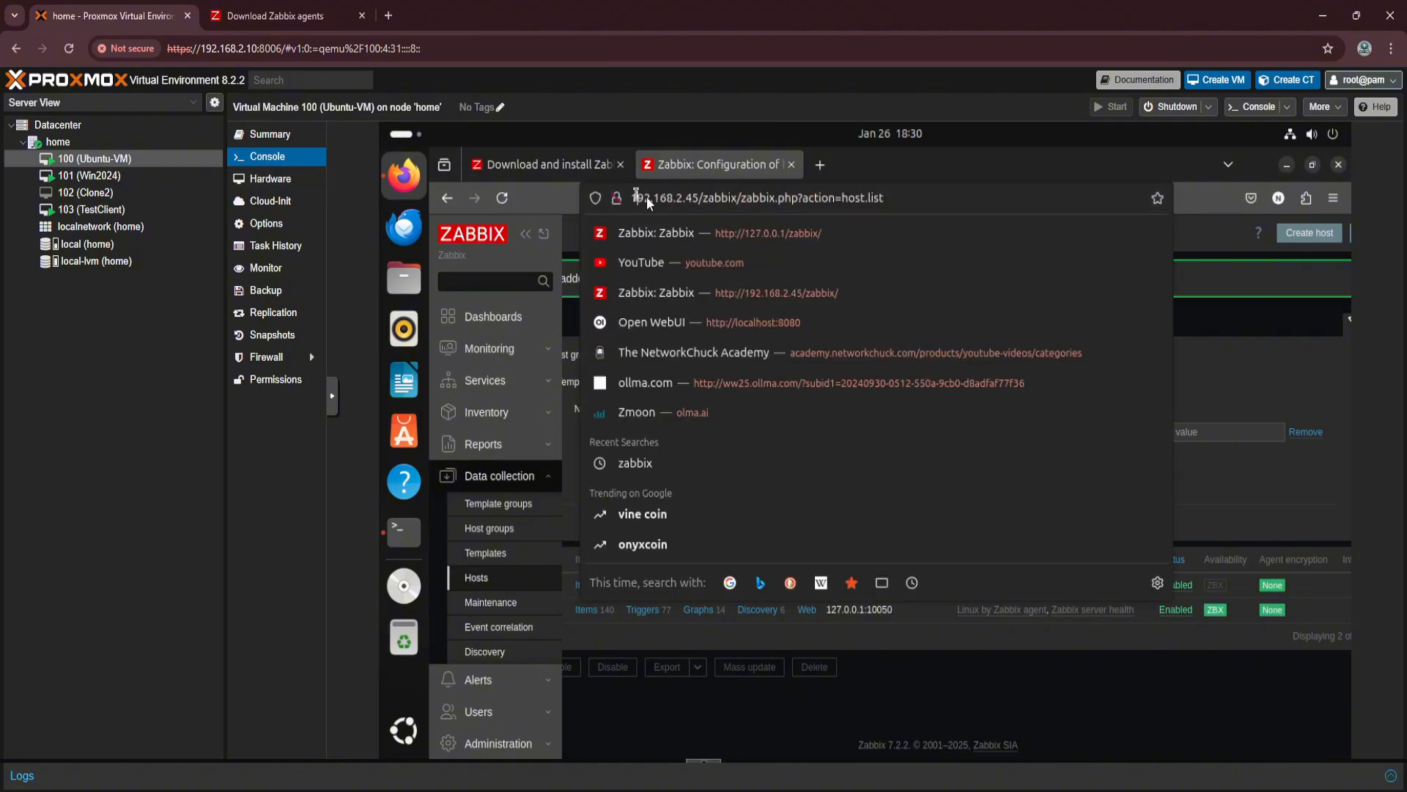
drag(638, 197, 679, 200)
Back in the Win2024 console, set both the Zabbix server and active-checks addresses to 192.168.2.45 and add the agent location to the PATH.
click(118, 174)
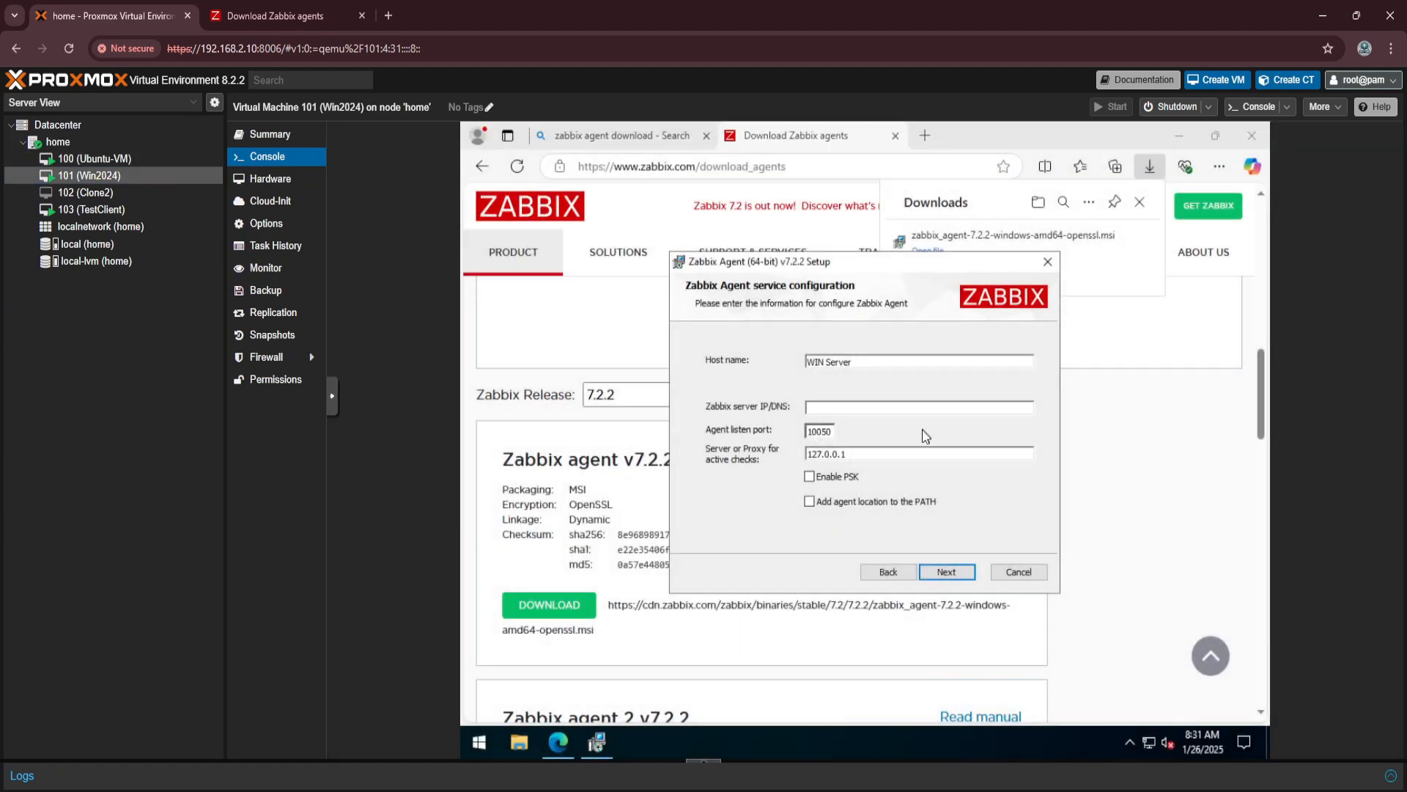
text(168.192.2.45)
drag(868, 455, 781, 471)
text(168.192.2.45)
click(810, 502)
Recheck the Zabbix server's IP address in the Ubuntu-VM console, then return to the Win2024 console.
click(114, 159)
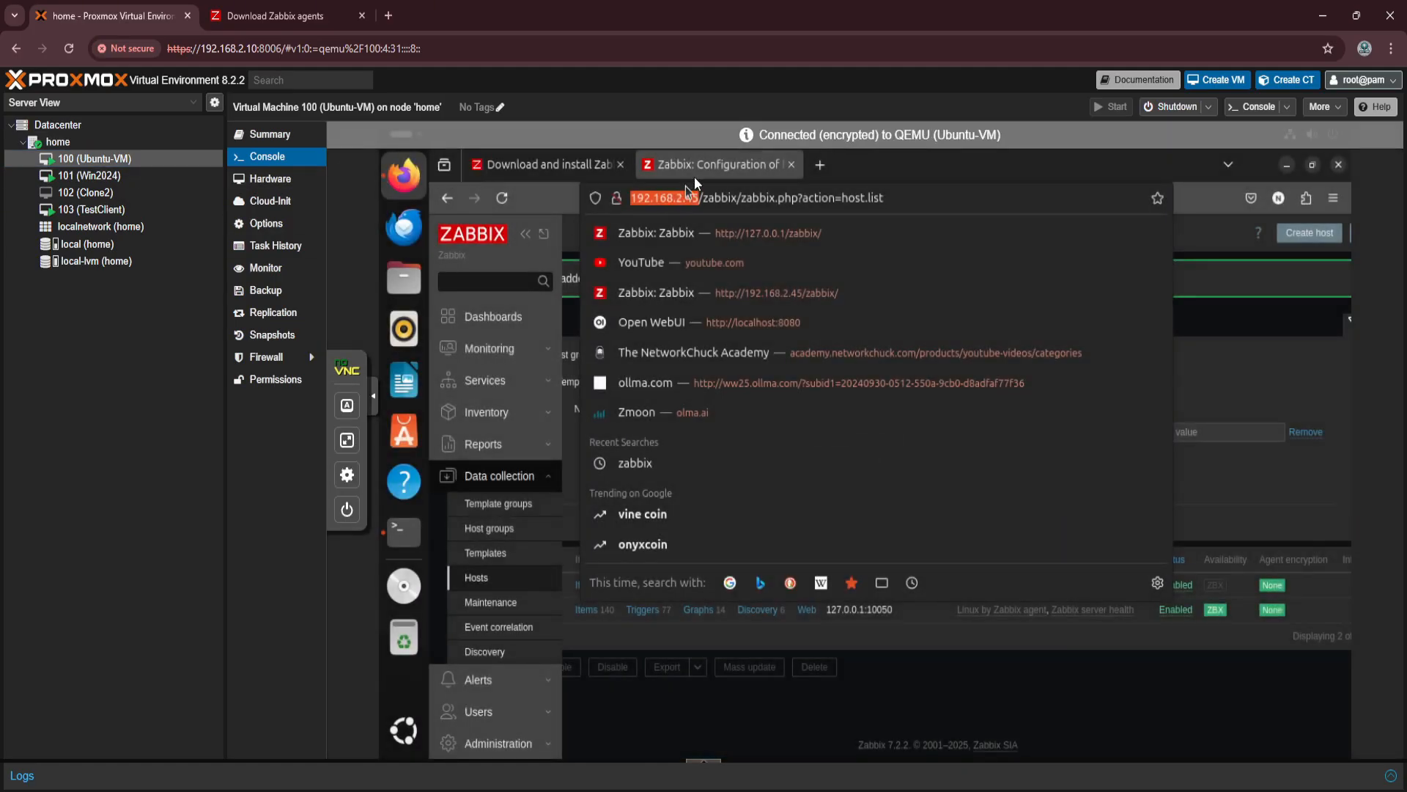
click(1124, 706)
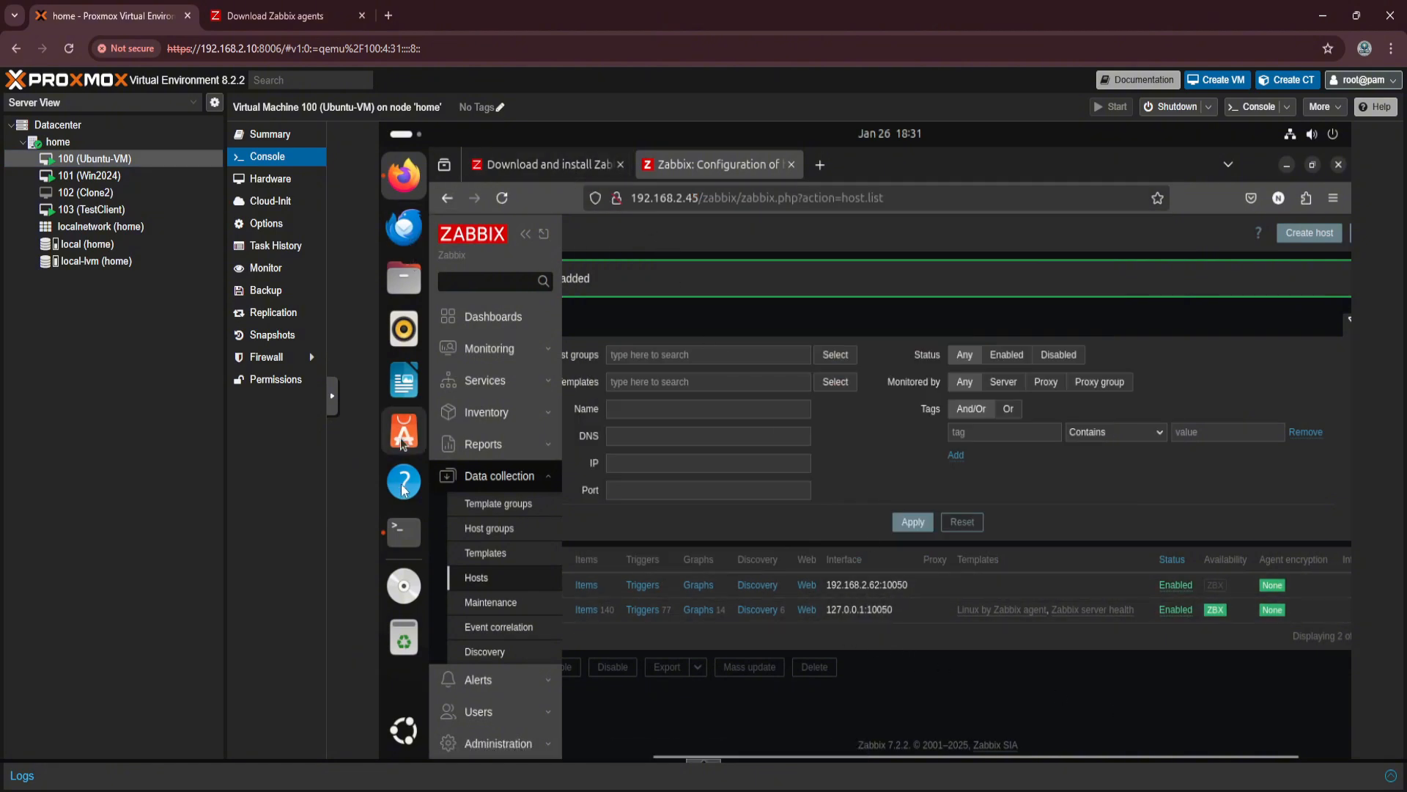
click(118, 177)
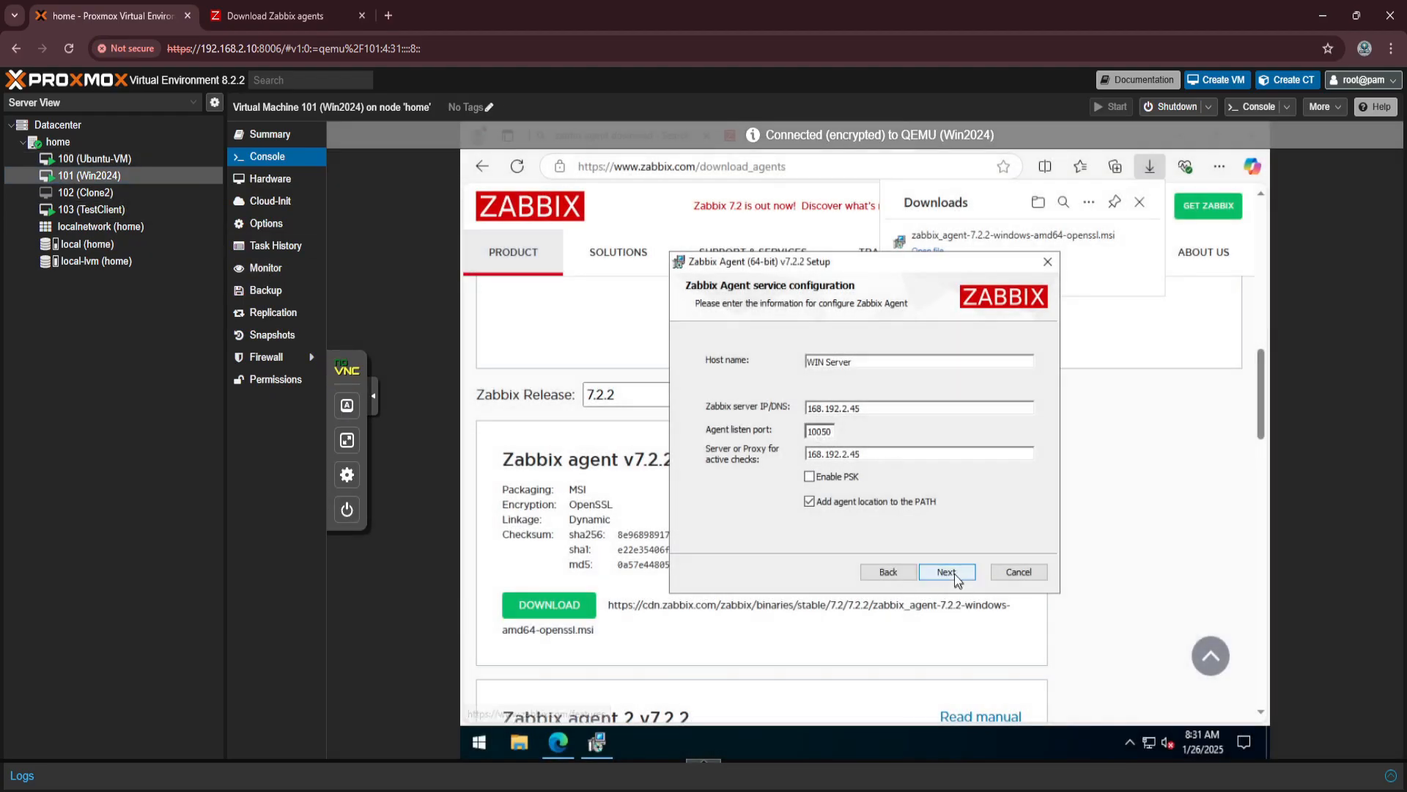
Install the Zabbix agent with the configured settings, complete the setup wizard and close the web browser.
click(954, 575)
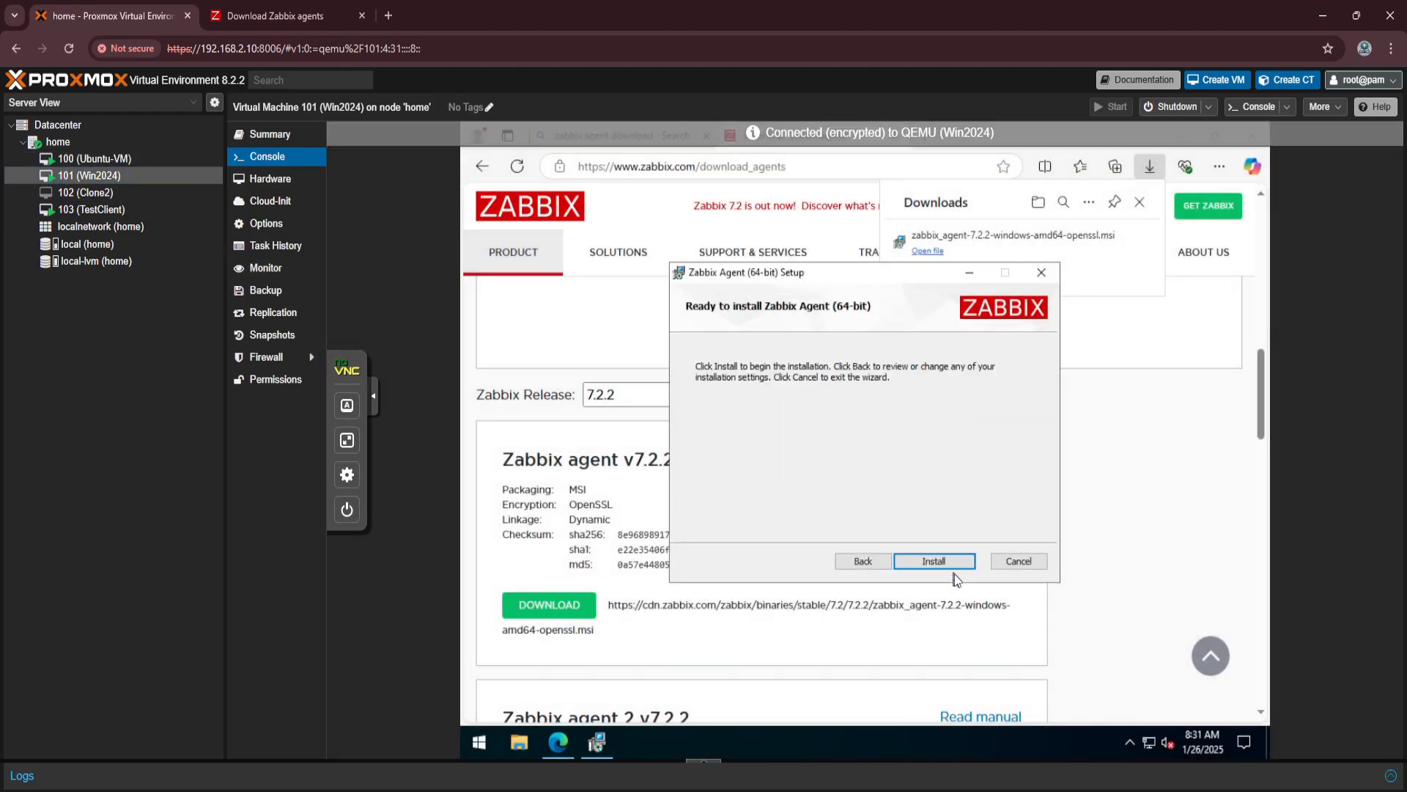
click(951, 561)
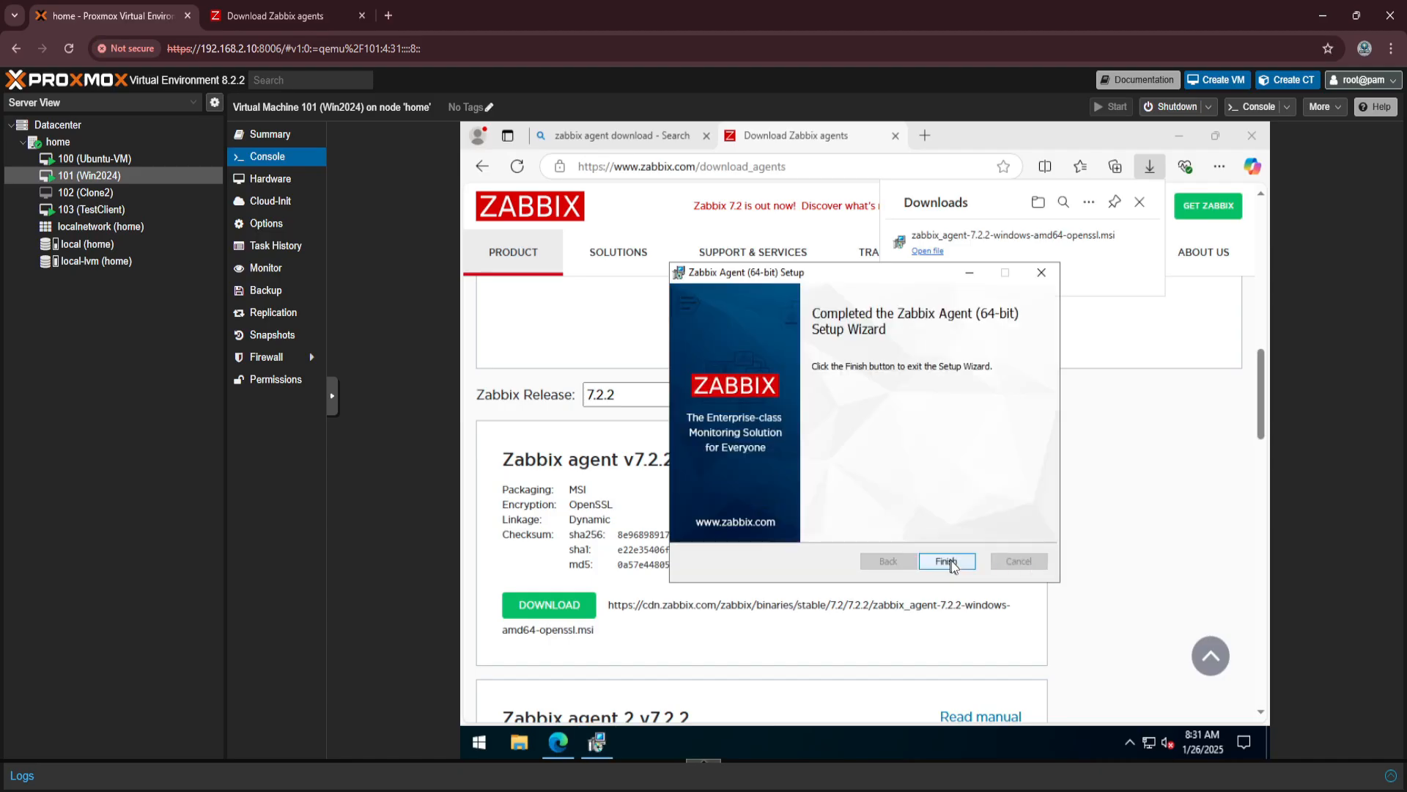
click(947, 562)
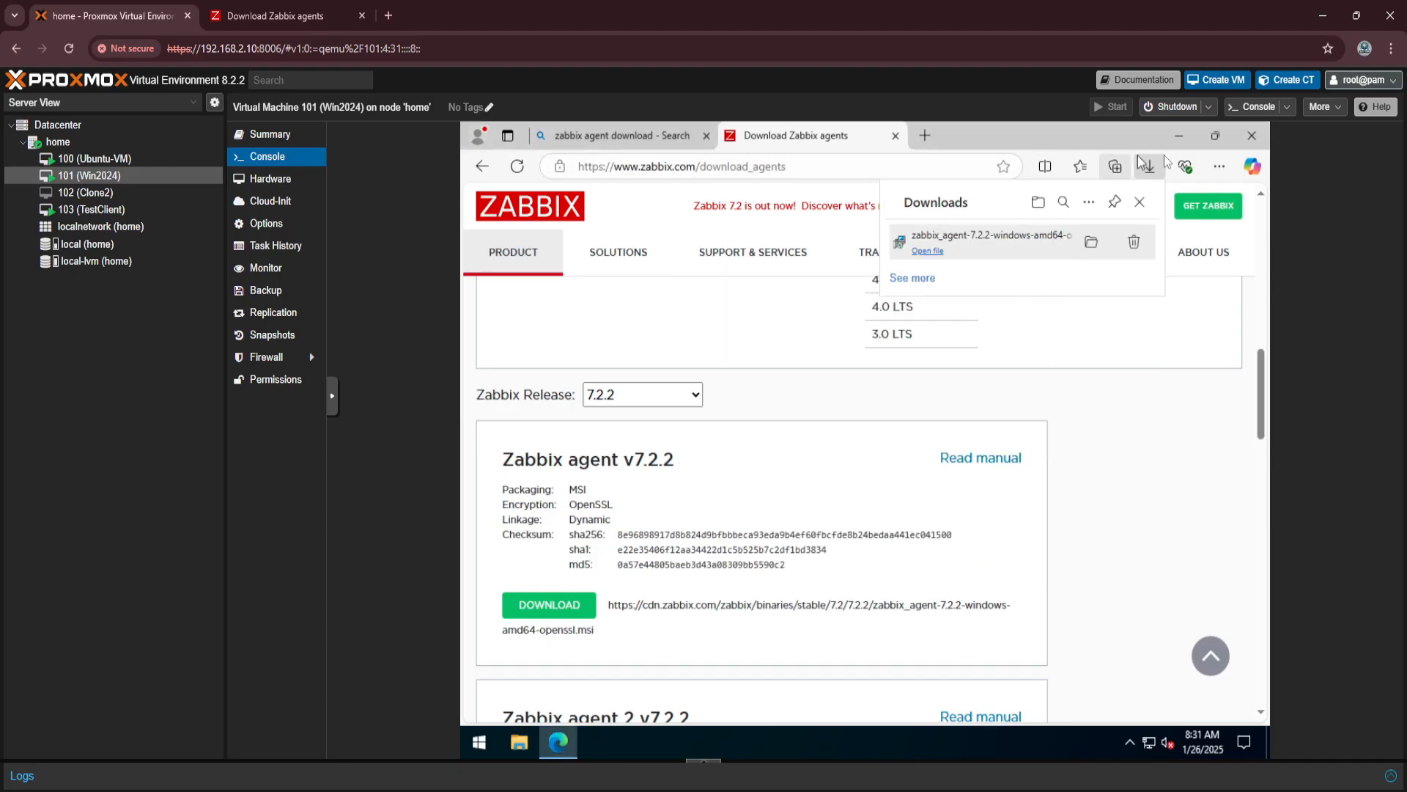
click(1252, 136)
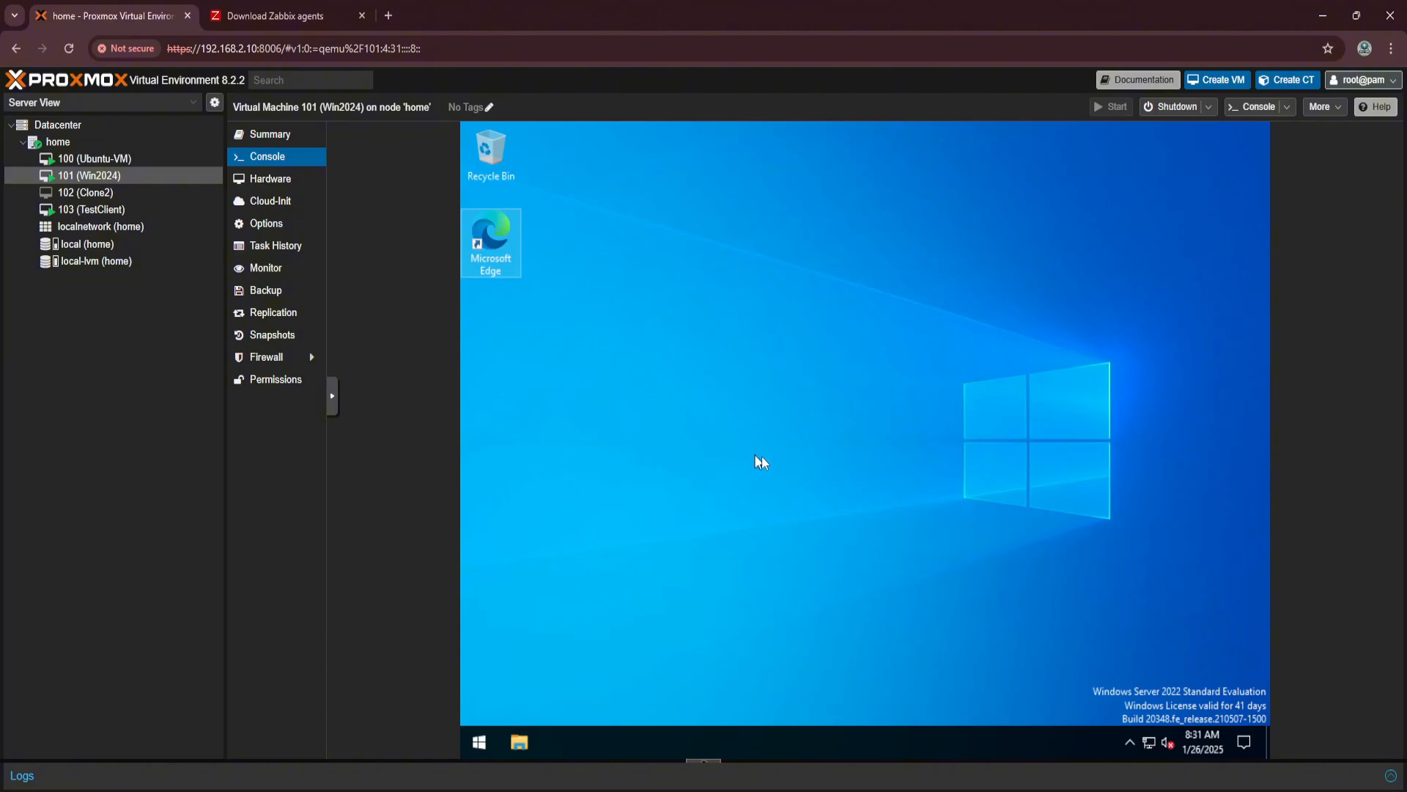
Return to the Ubuntu-VM console, reload the Zabbix hosts list and open the WIN VM host's configuration.
click(98, 157)
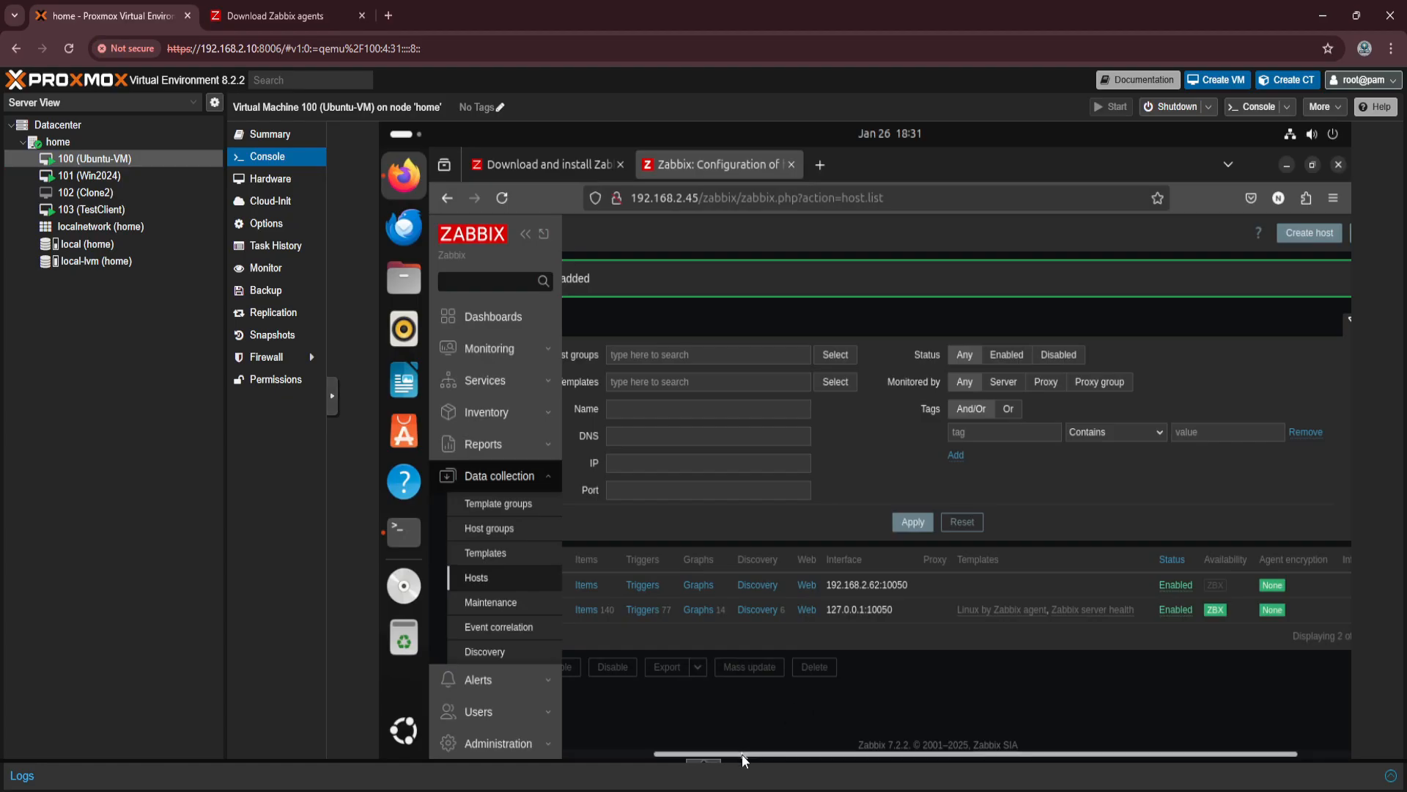
click(502, 199)
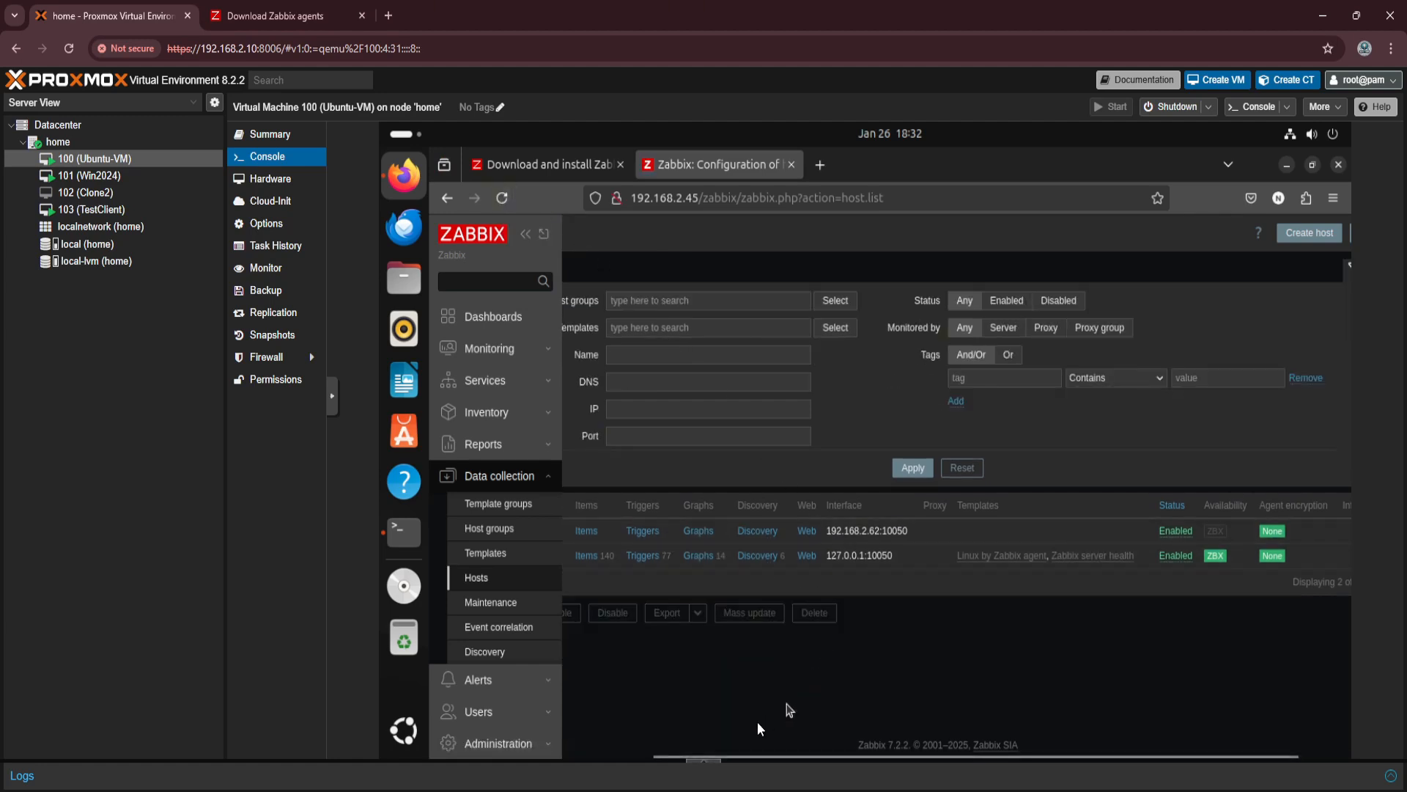
drag(754, 754, 922, 768)
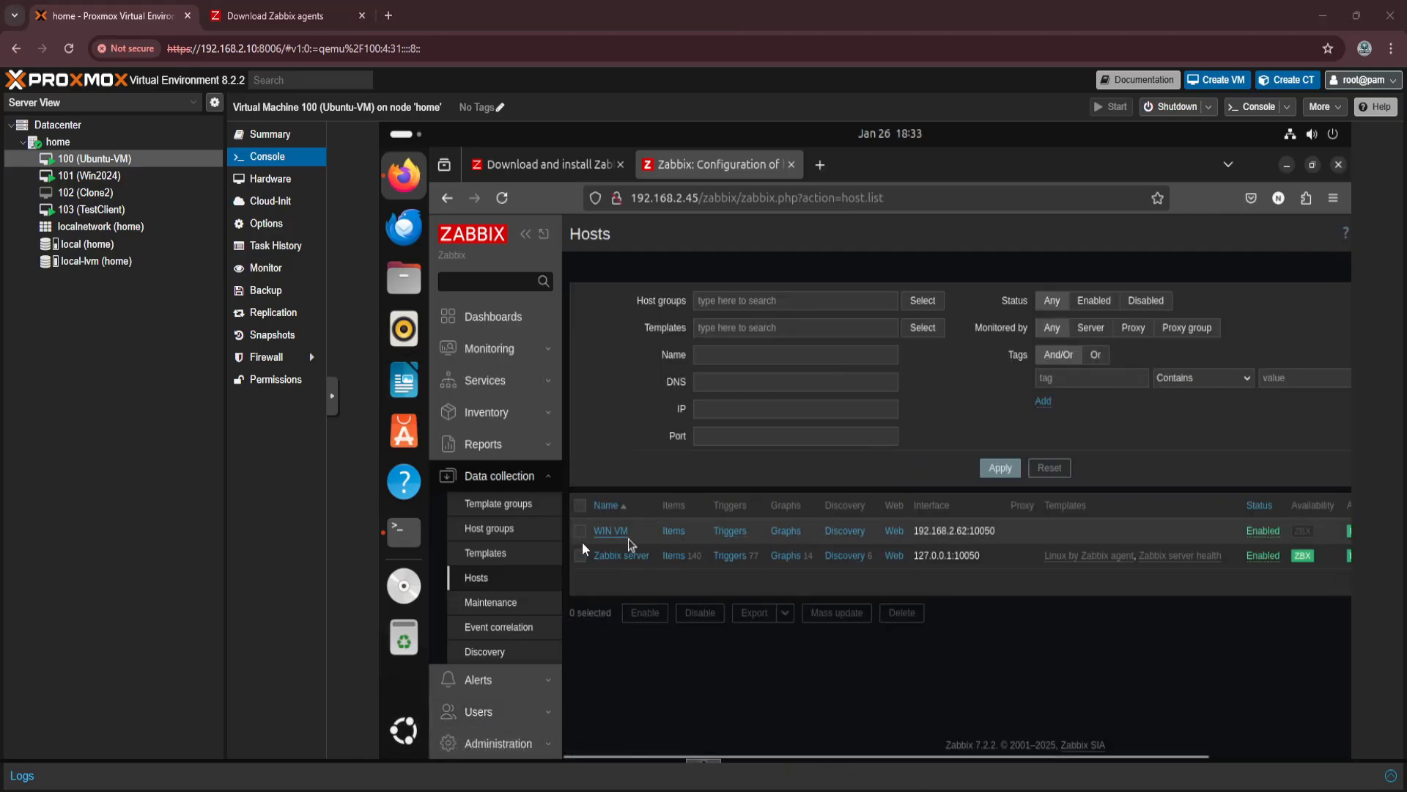
click(613, 532)
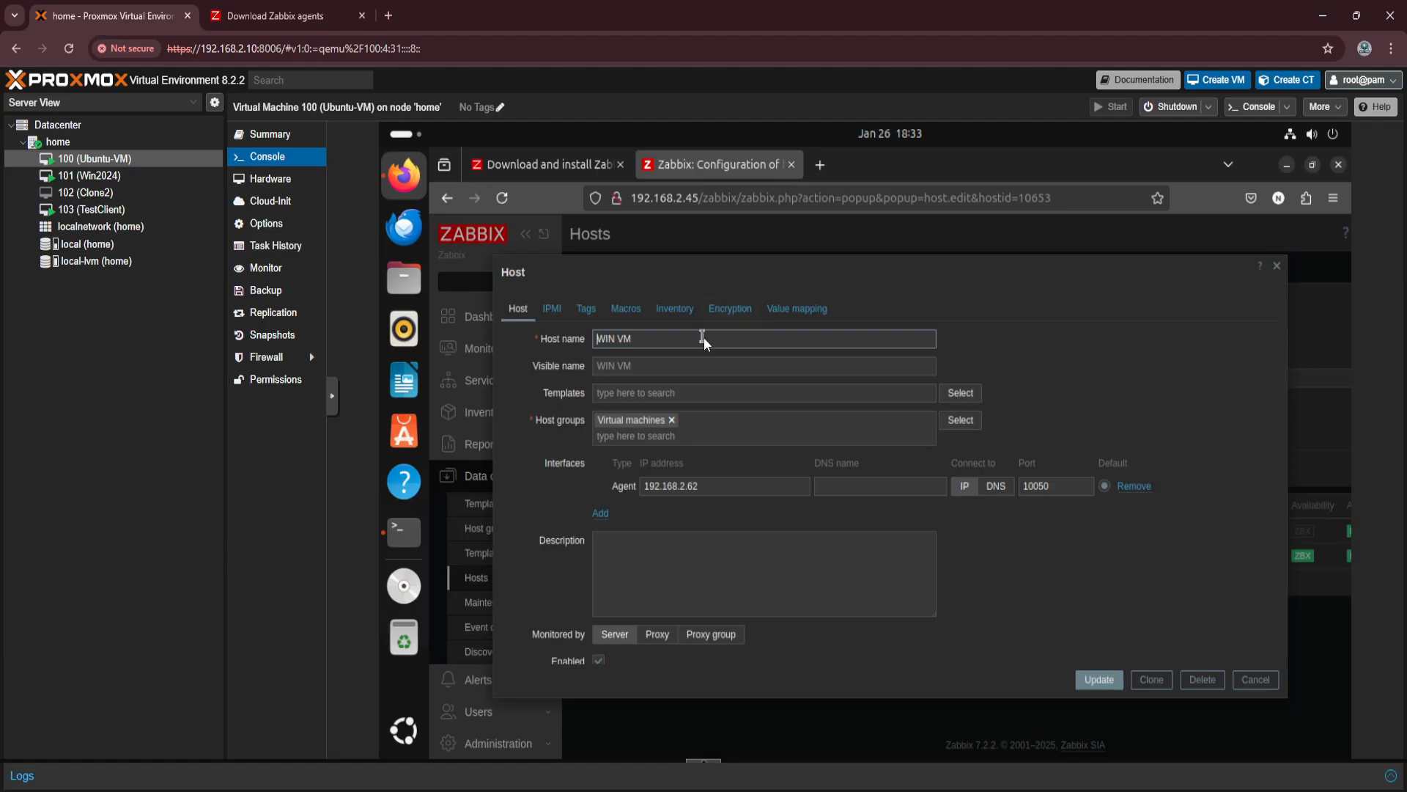
Link the Windows by Zabbix agent template to the WIN VM host and save the host.
click(677, 394)
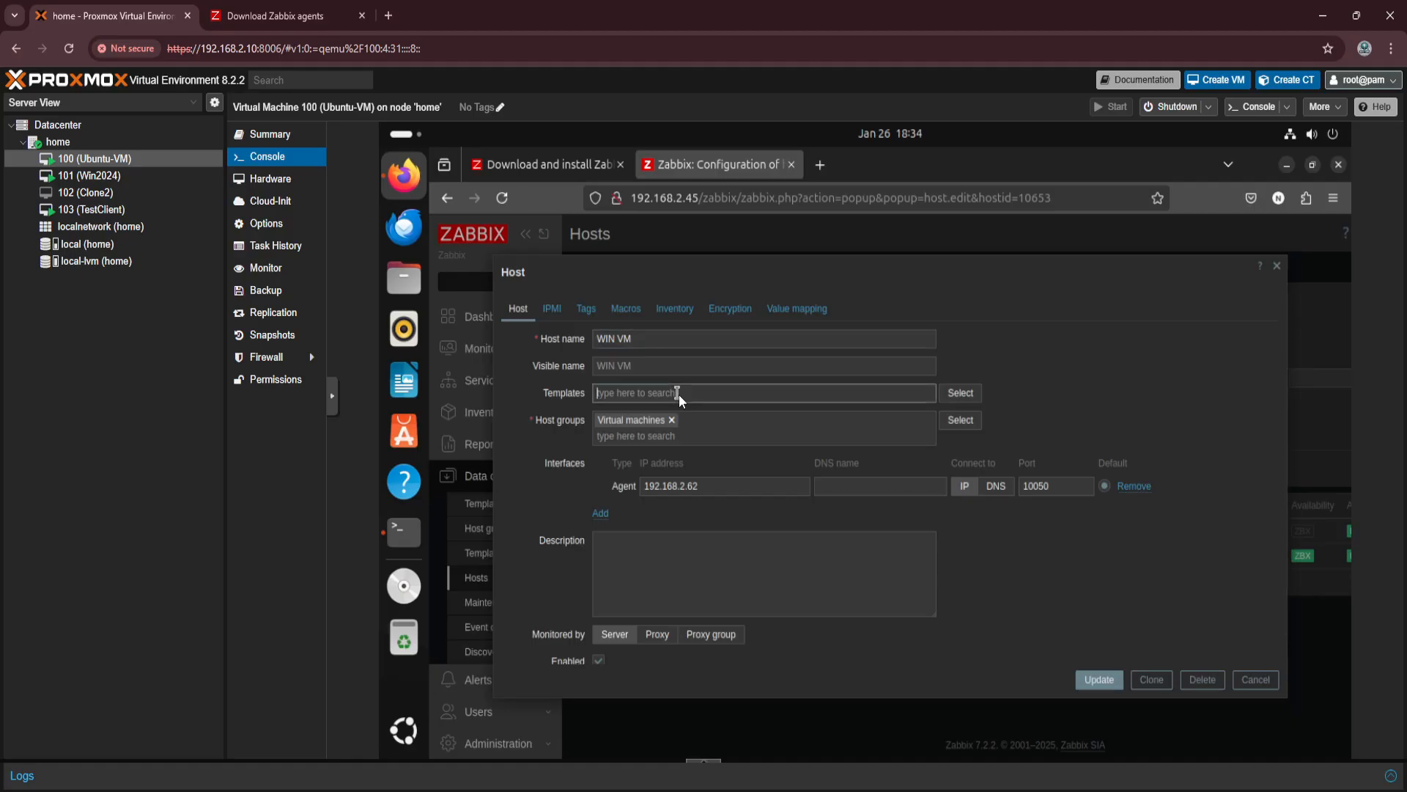
text(wind)
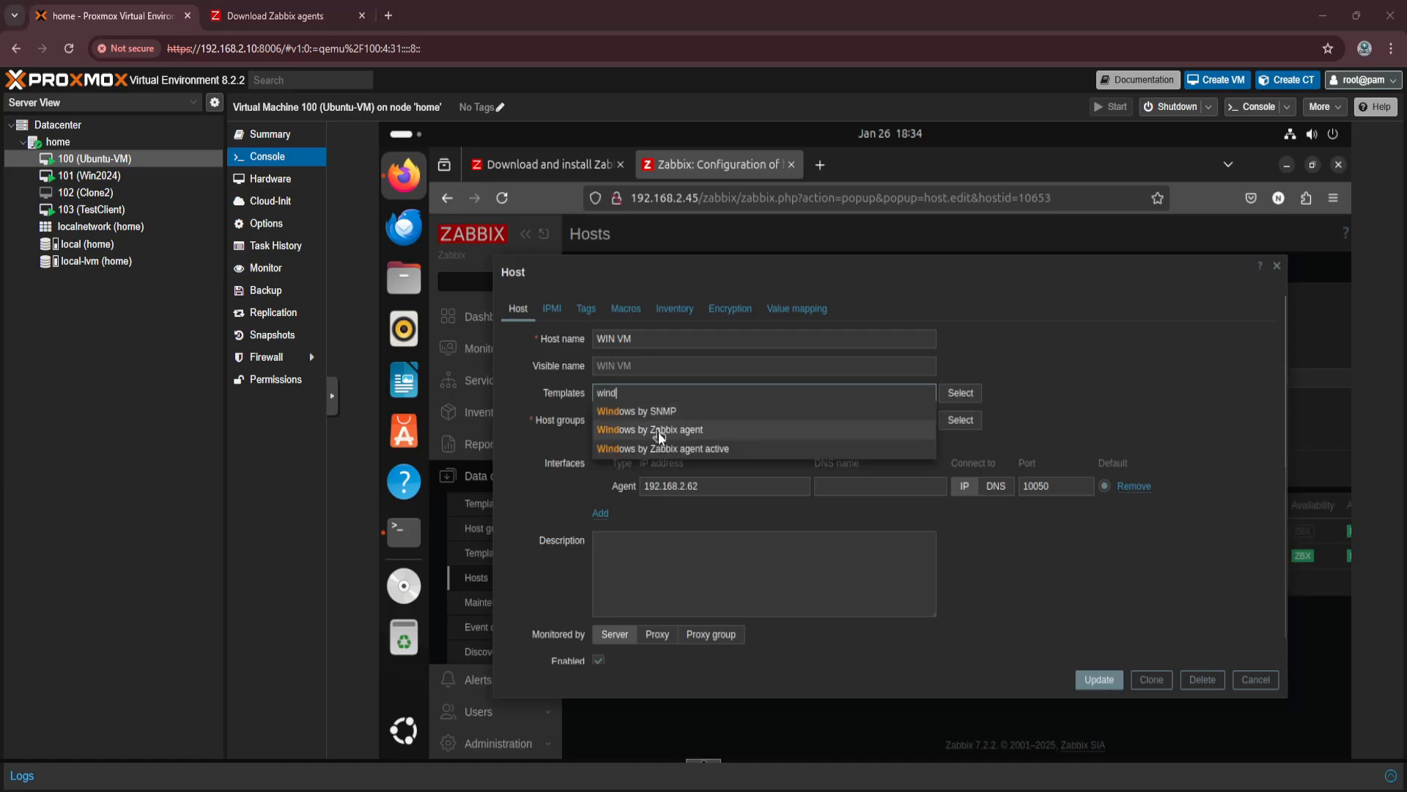
click(658, 432)
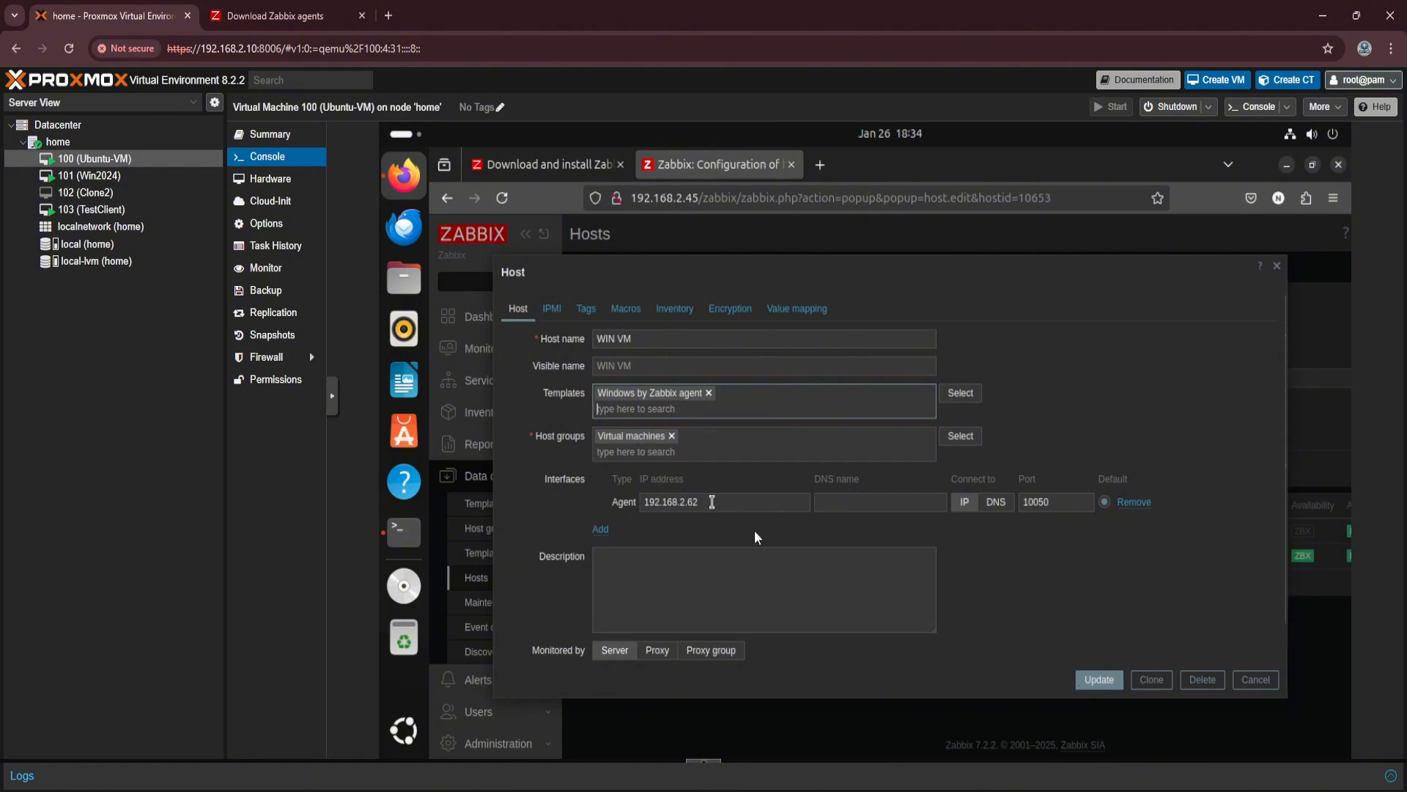
click(1113, 679)
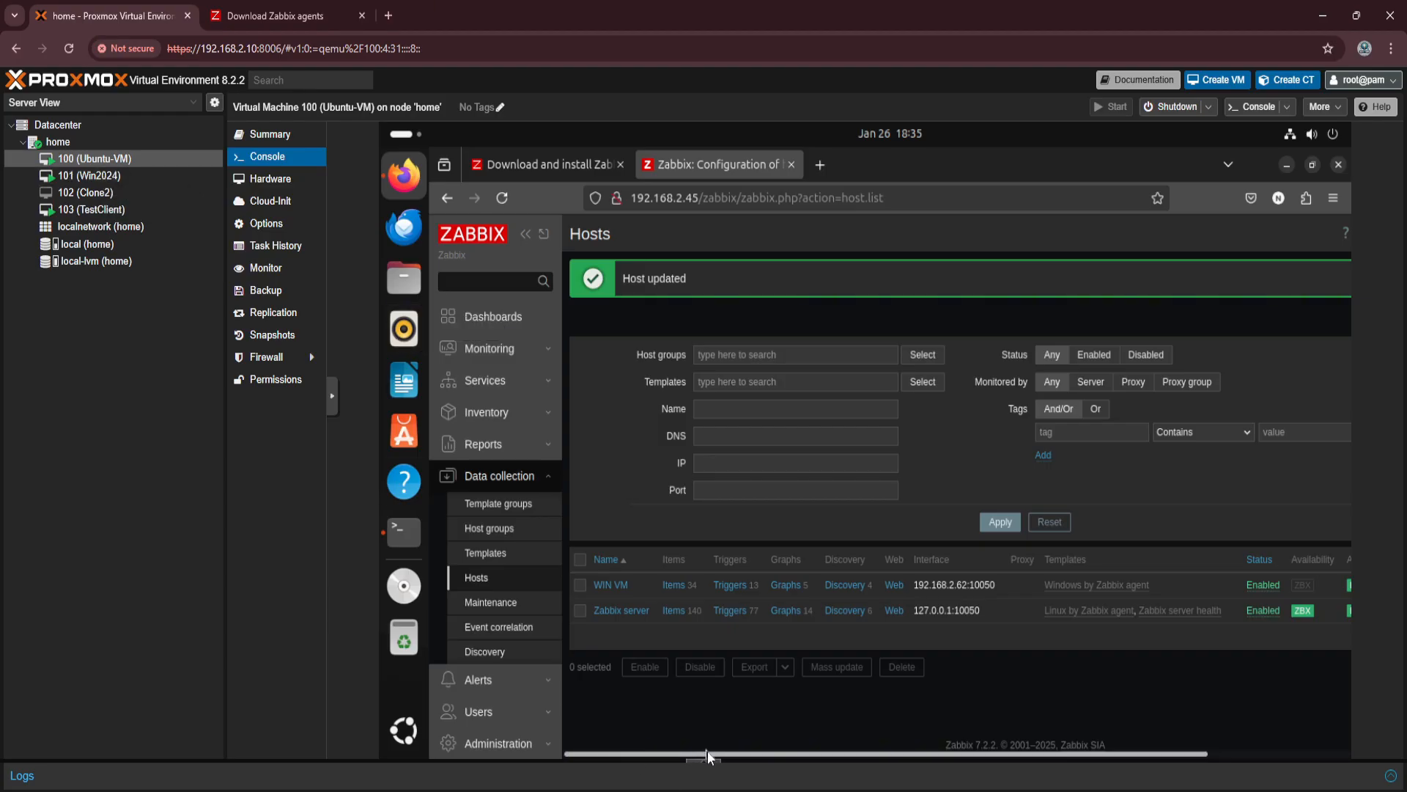
Check the host list's availability and encryption details, view WIN VM's configured graphs and return to the host list.
drag(728, 751, 847, 756)
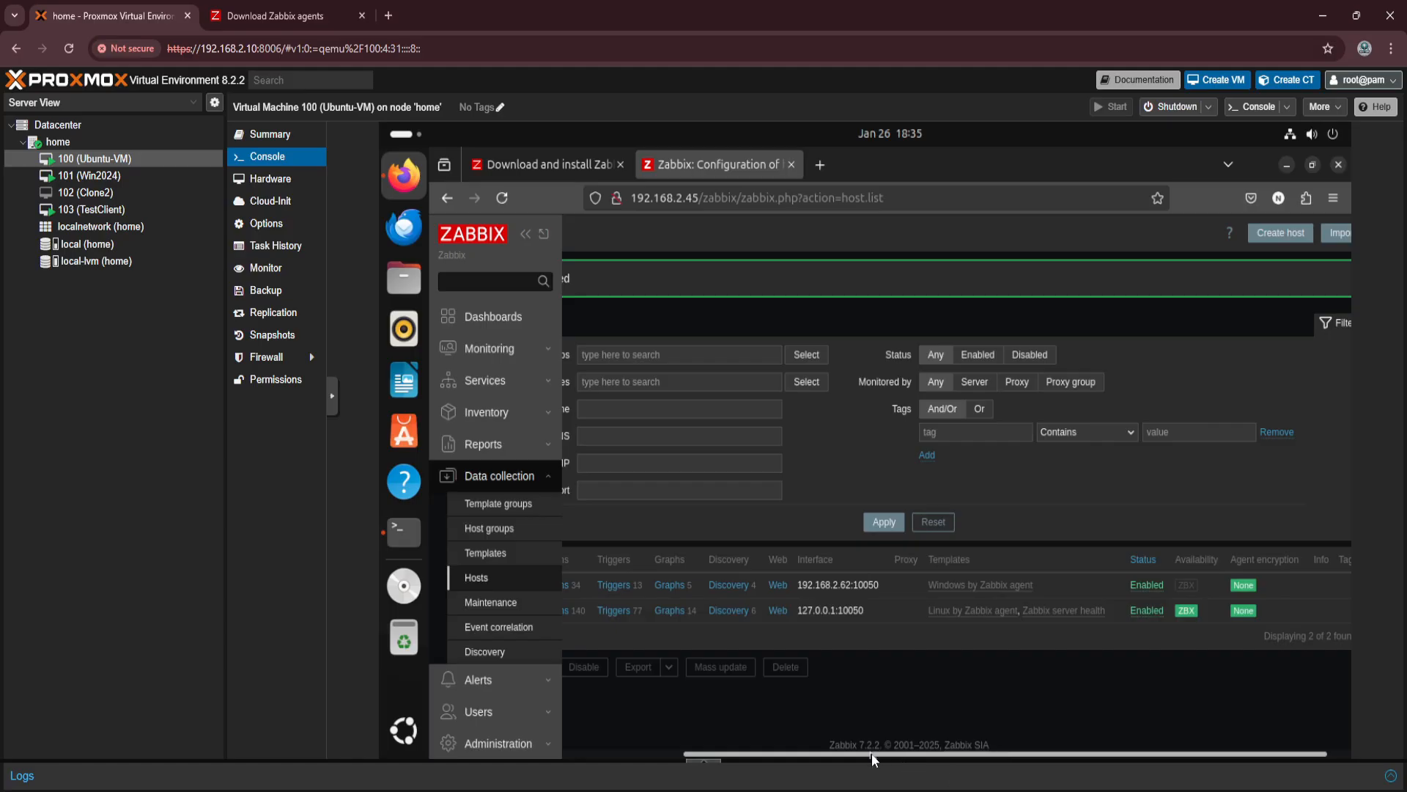
drag(872, 754, 746, 758)
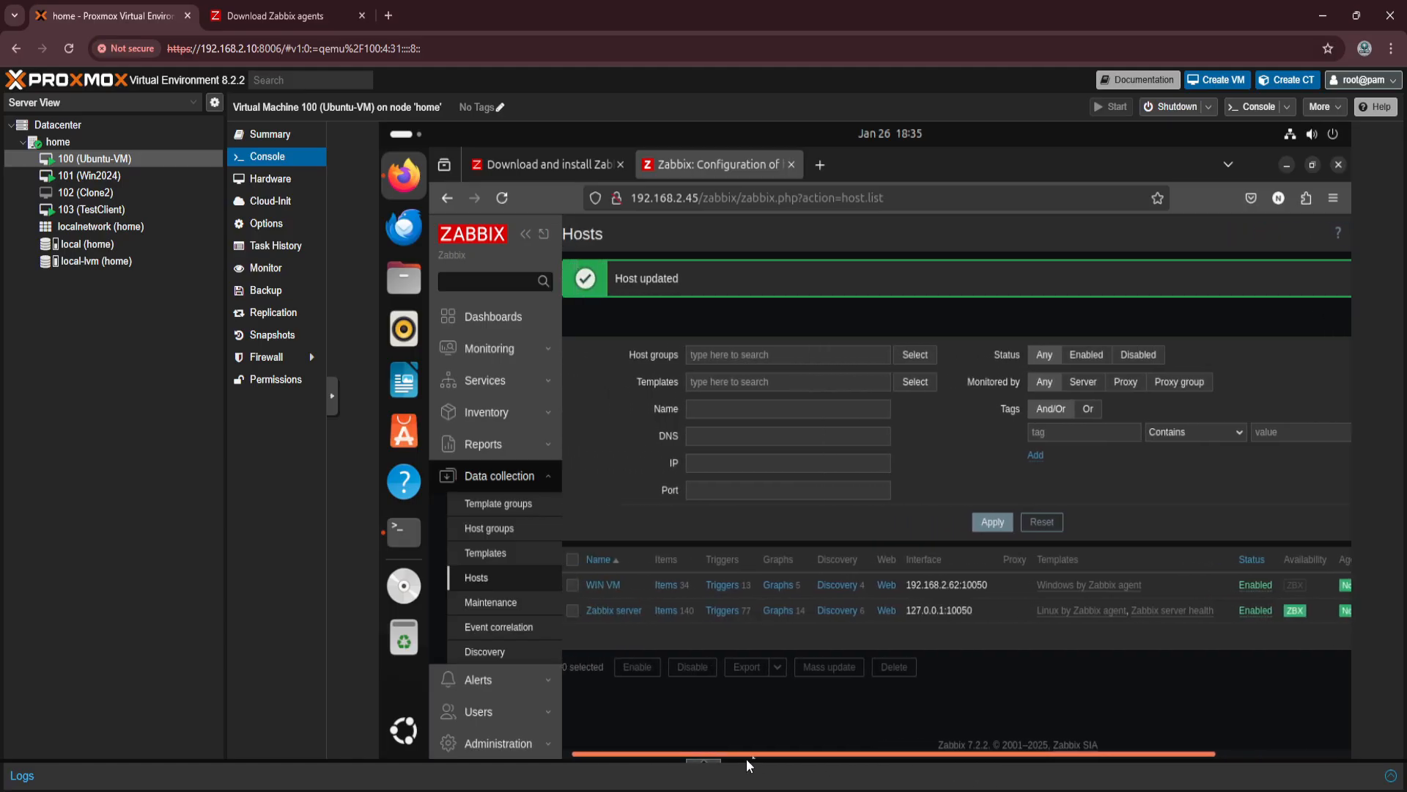
click(783, 584)
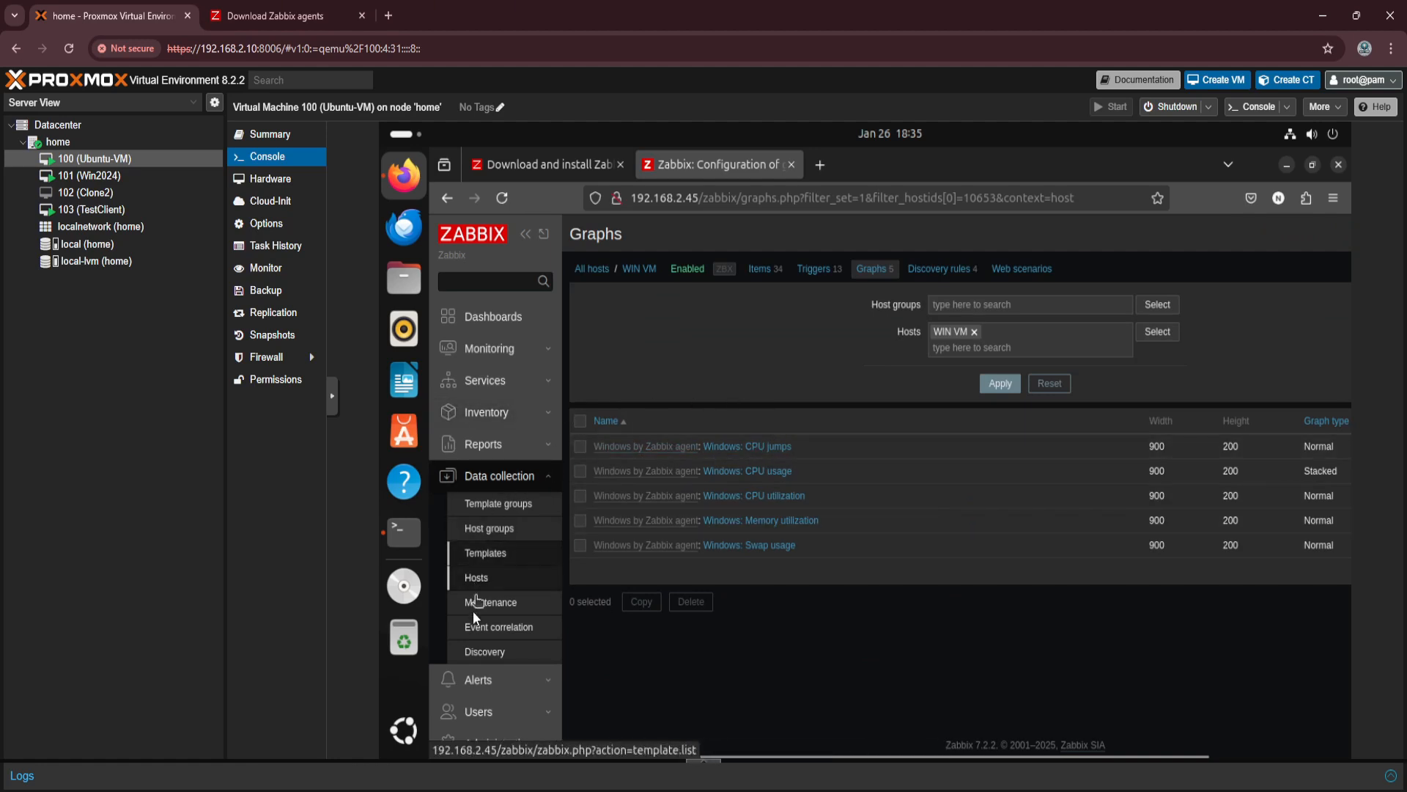
click(486, 587)
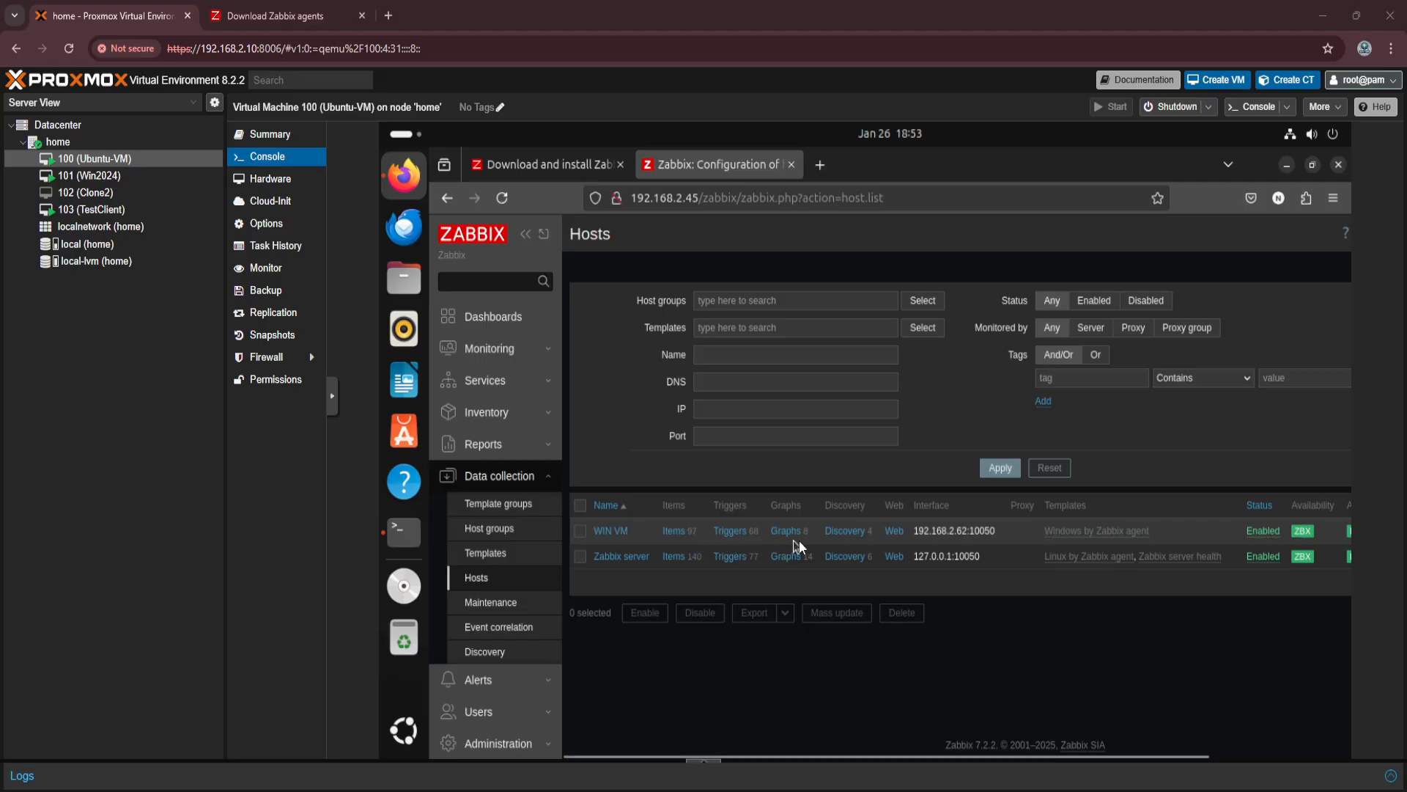
Open the WIN VM host's monitoring graphs and set their time range to the last 2 days.
click(465, 346)
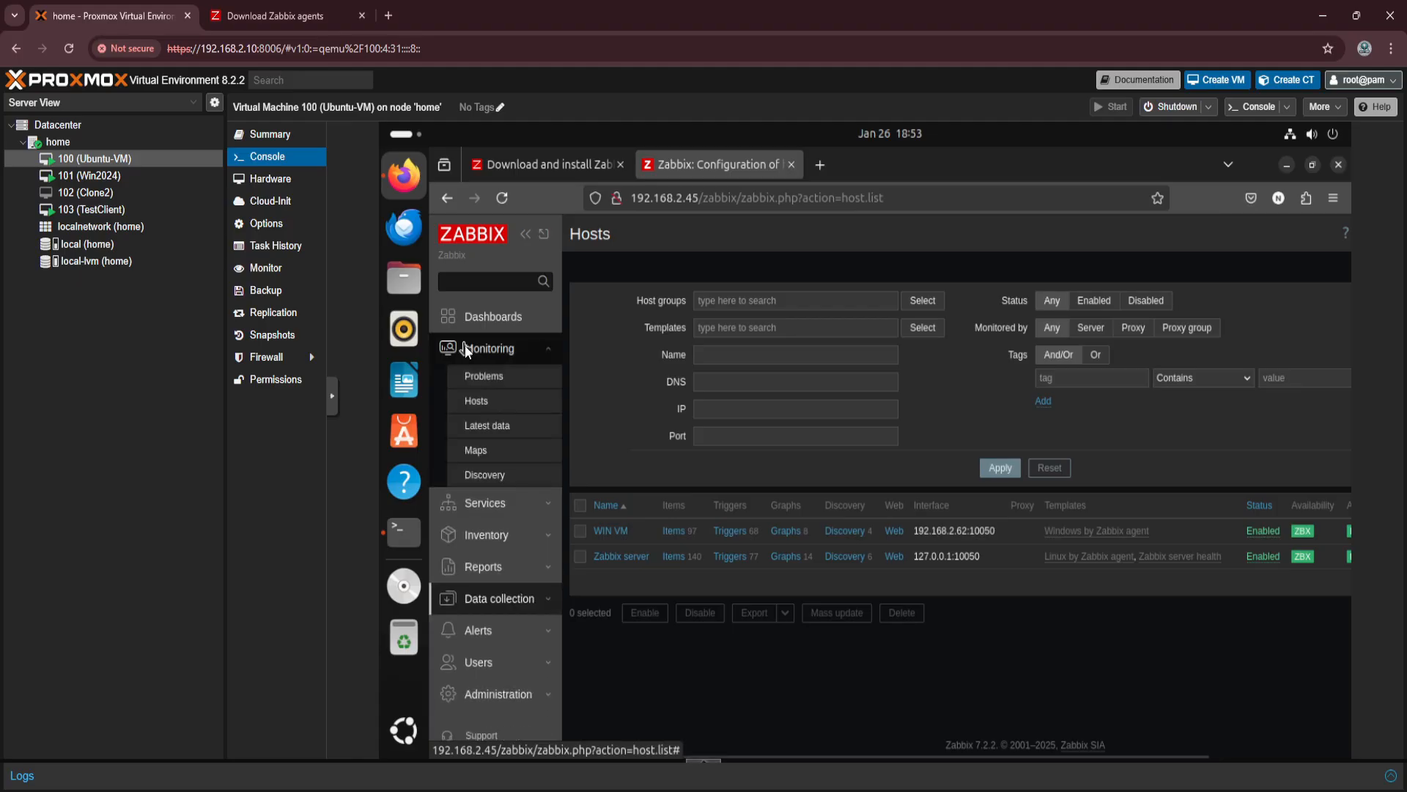
click(486, 403)
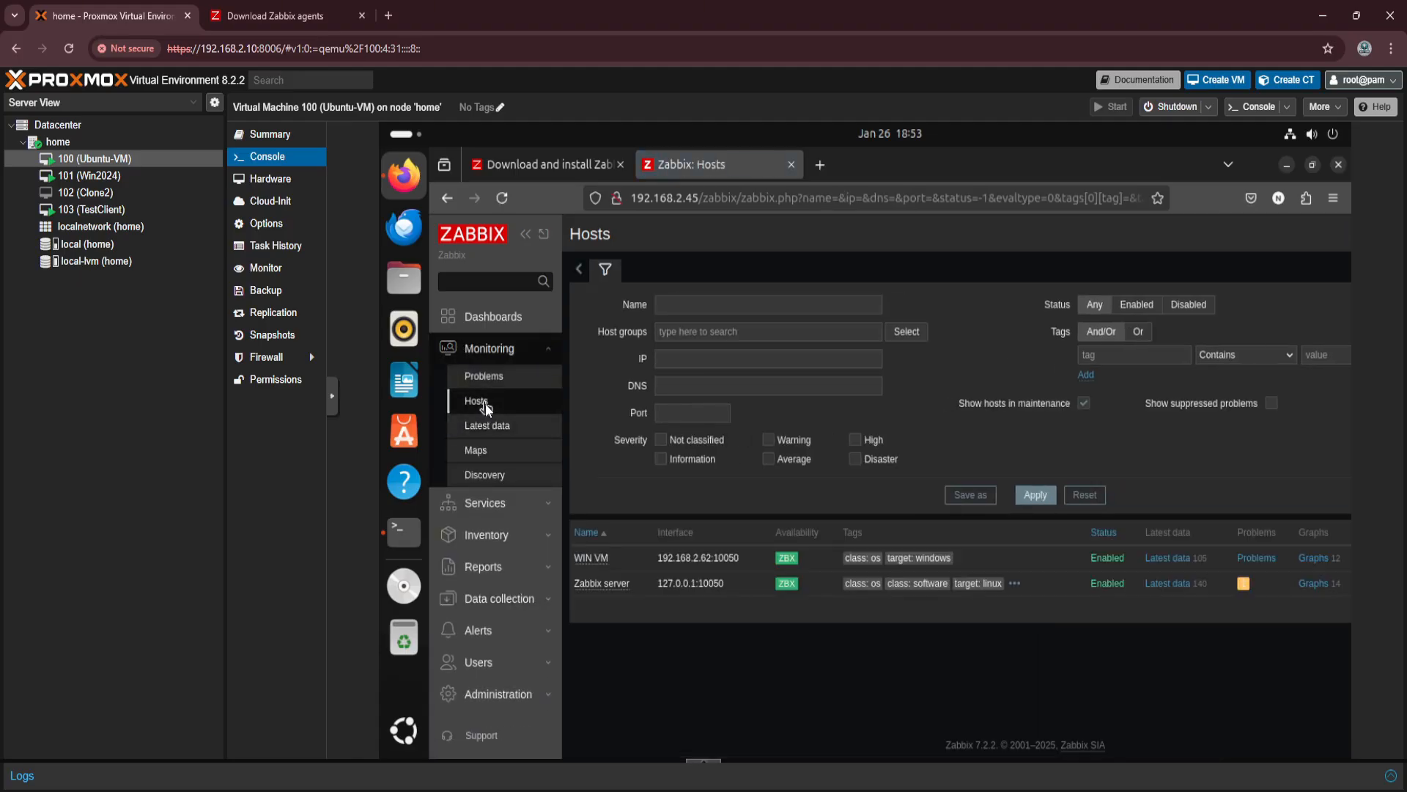
click(1312, 561)
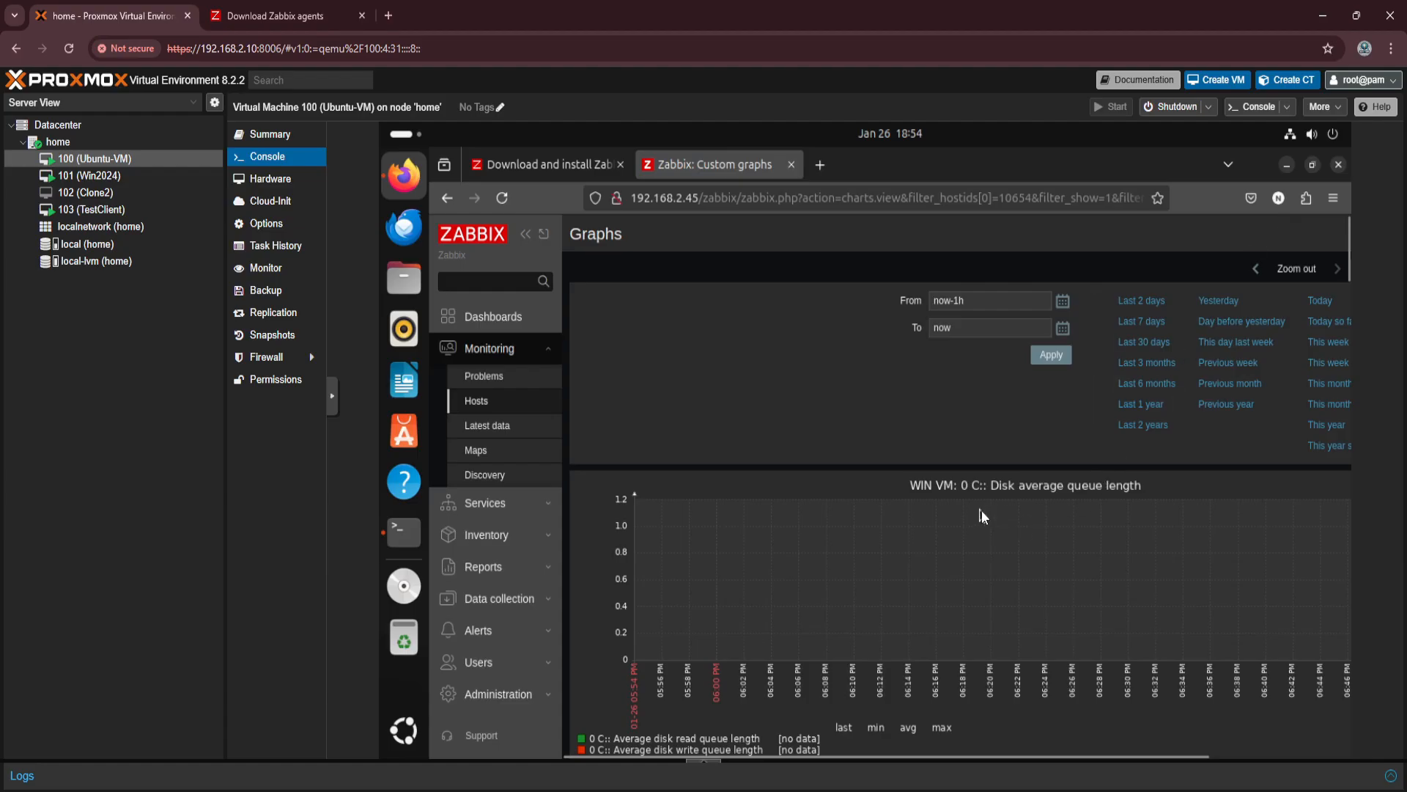
click(1052, 356)
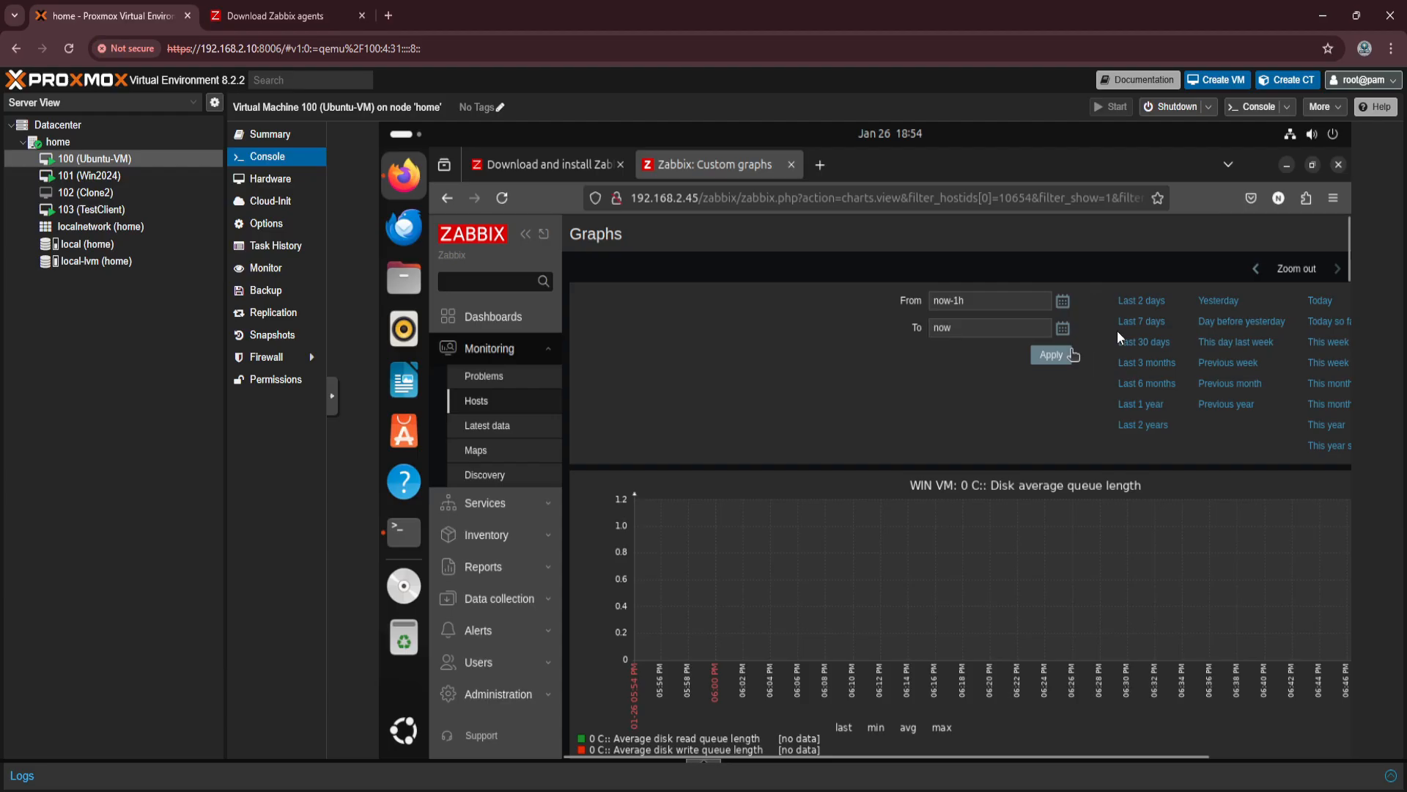
click(1145, 302)
Examine WIN VM's disk, space usage, network, CPU, memory and swap graphs through to the end of the page.
scroll(846, 550, down, 6)
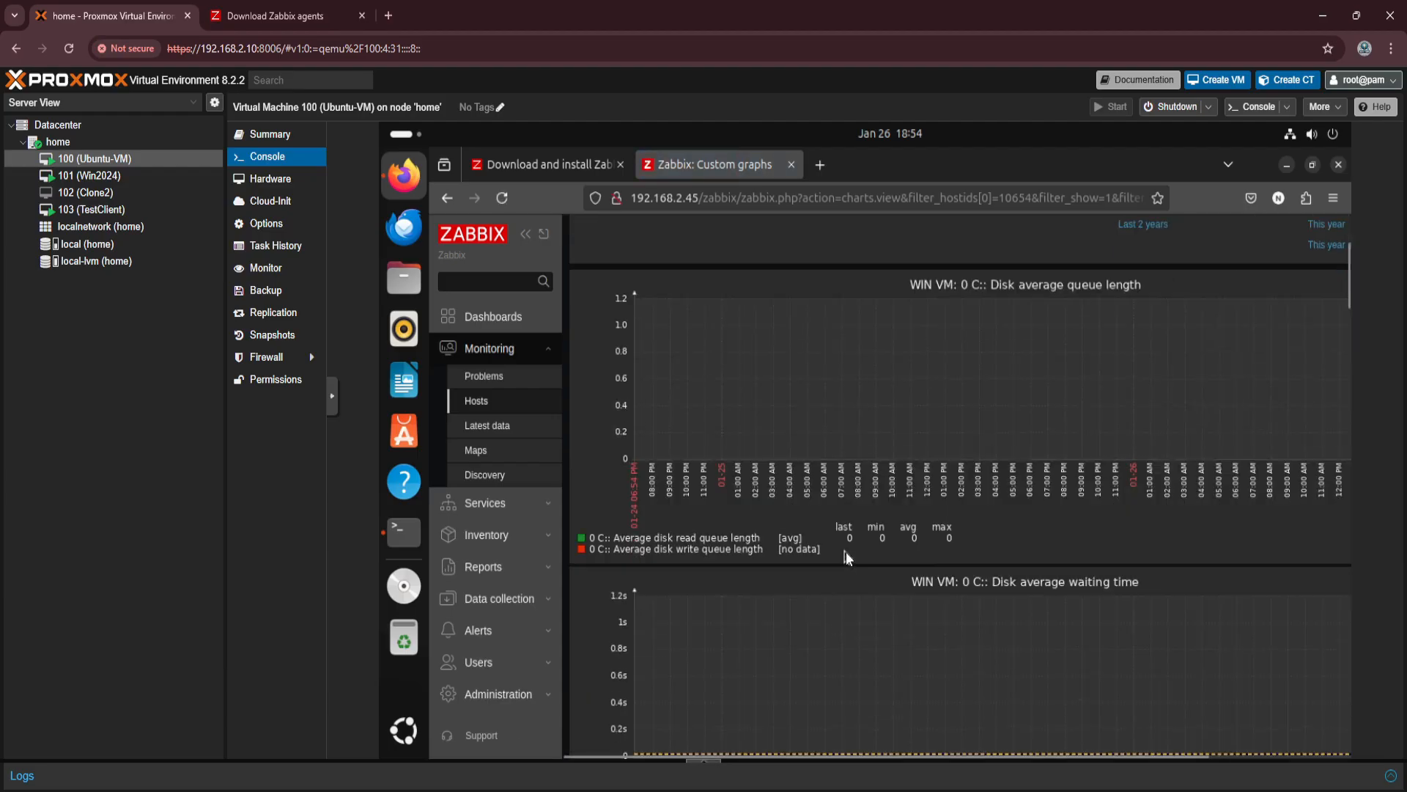
scroll(851, 553, down, 7)
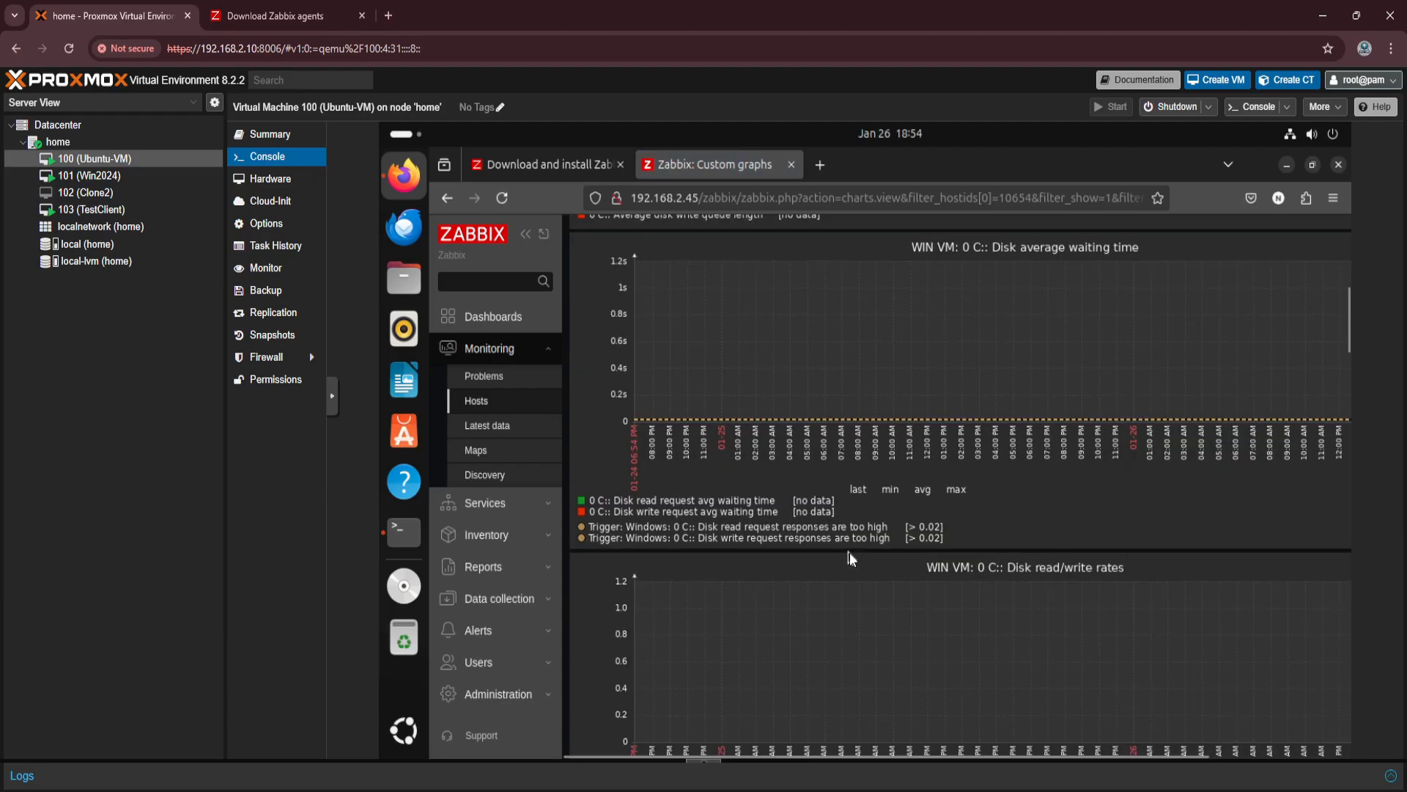
scroll(850, 552, down, 5)
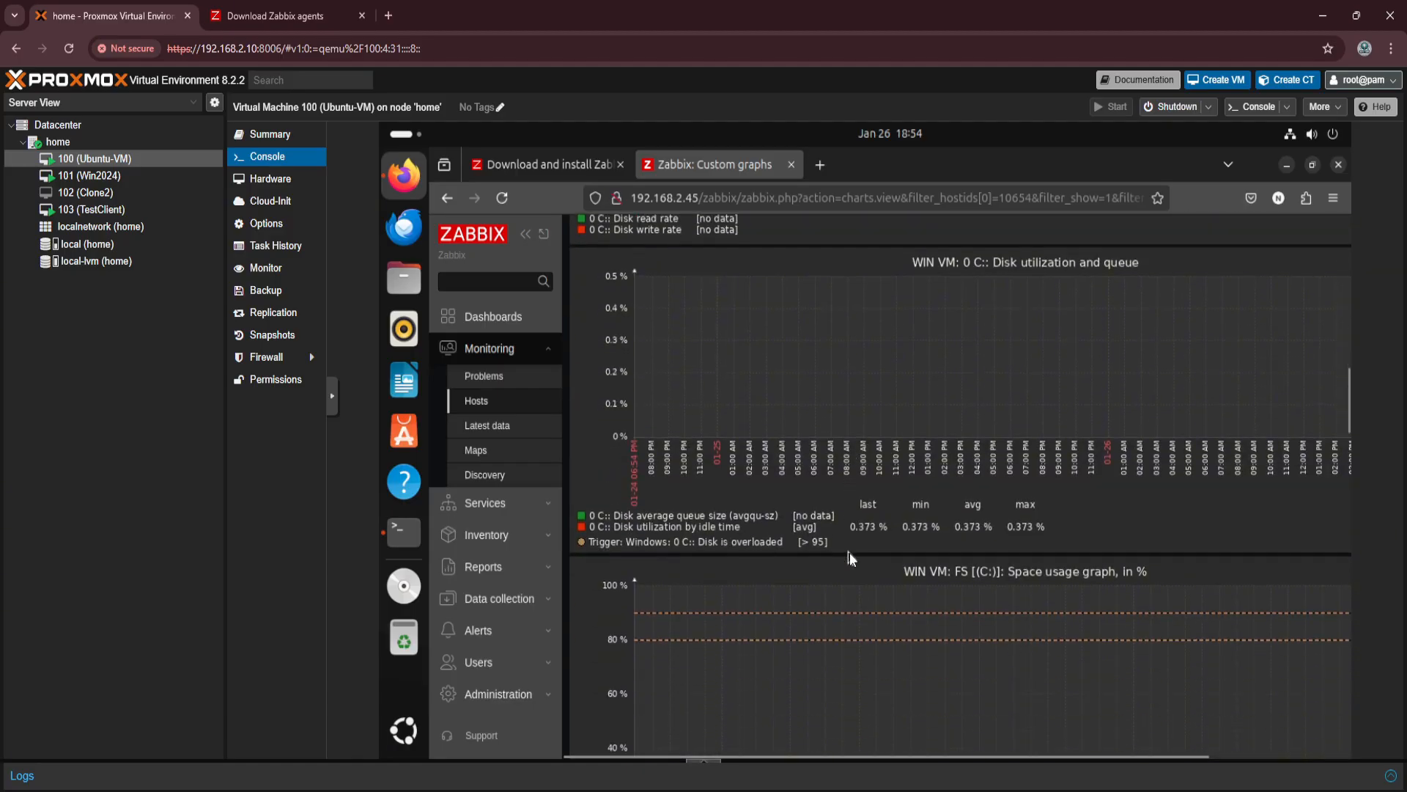
scroll(821, 507, down, 6)
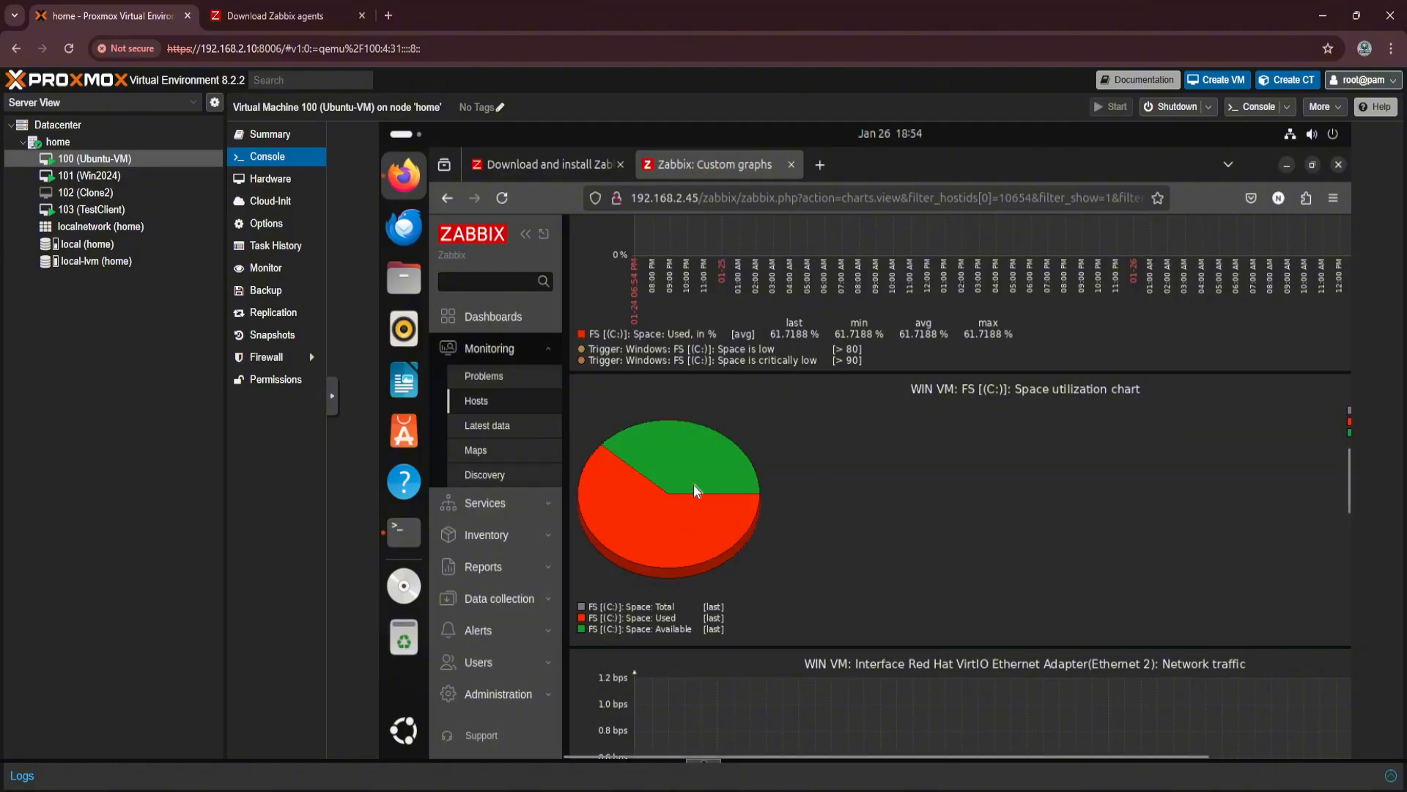
scroll(693, 485, down, 2)
scroll(693, 483, down, 12)
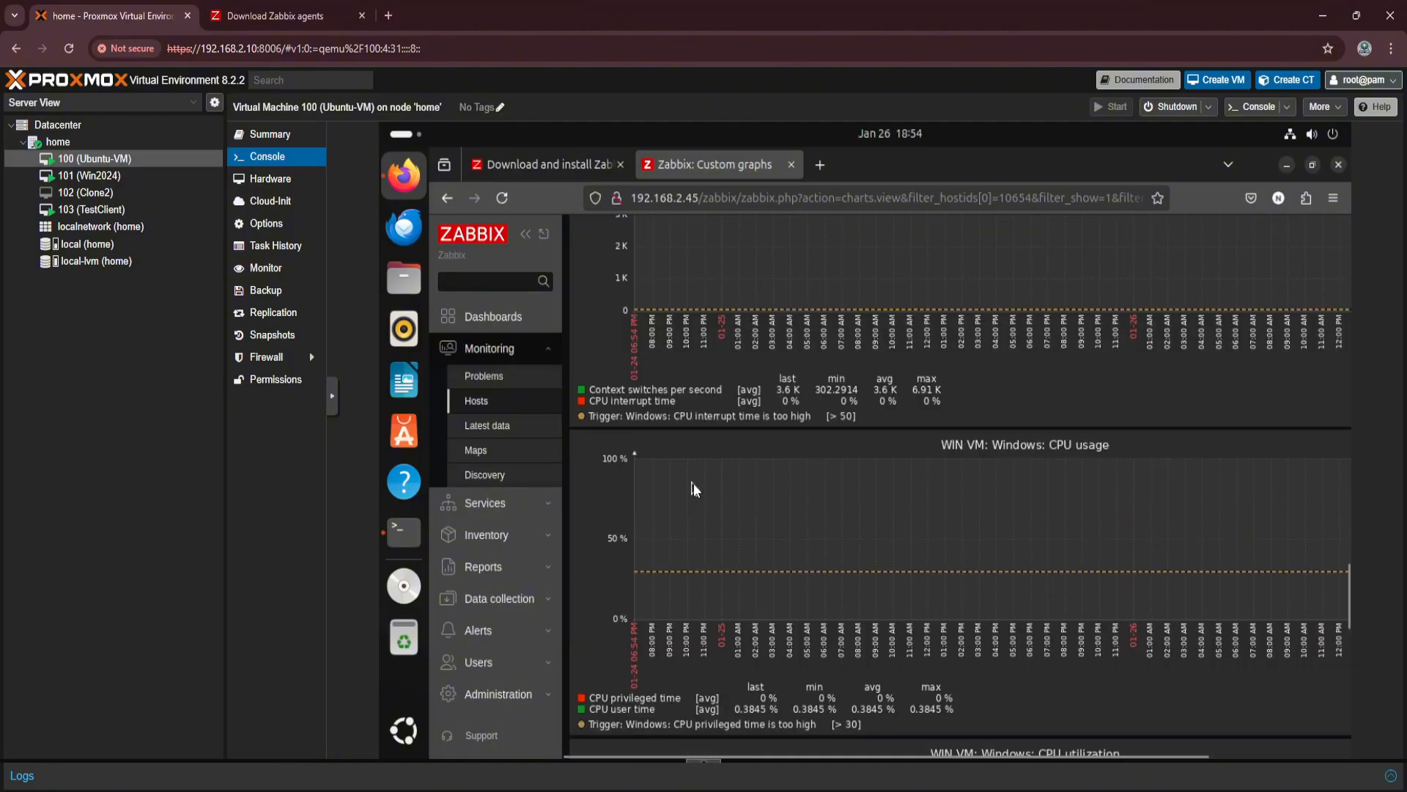
scroll(694, 483, down, 10)
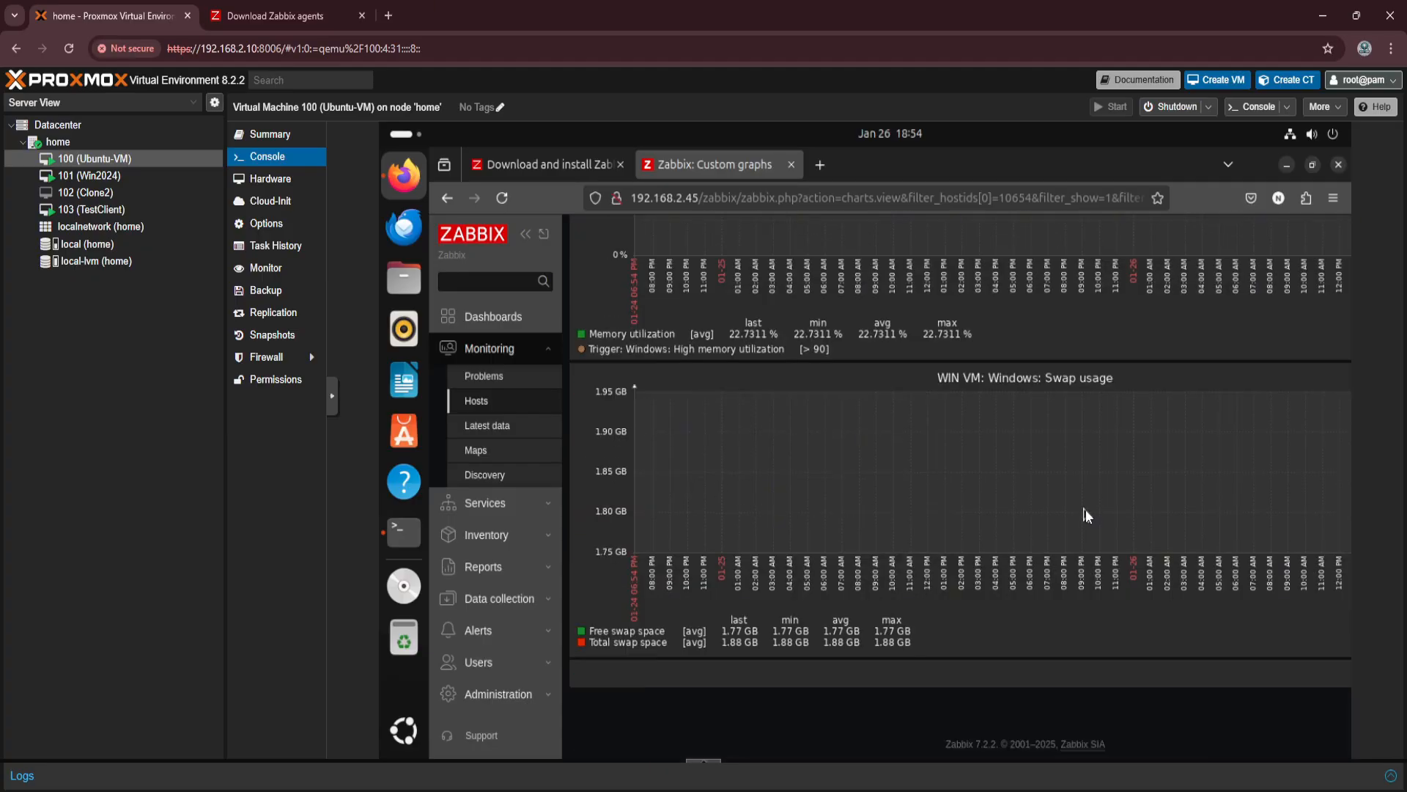
Open the data collection templates list and browse the available monitoring templates.
click(507, 569)
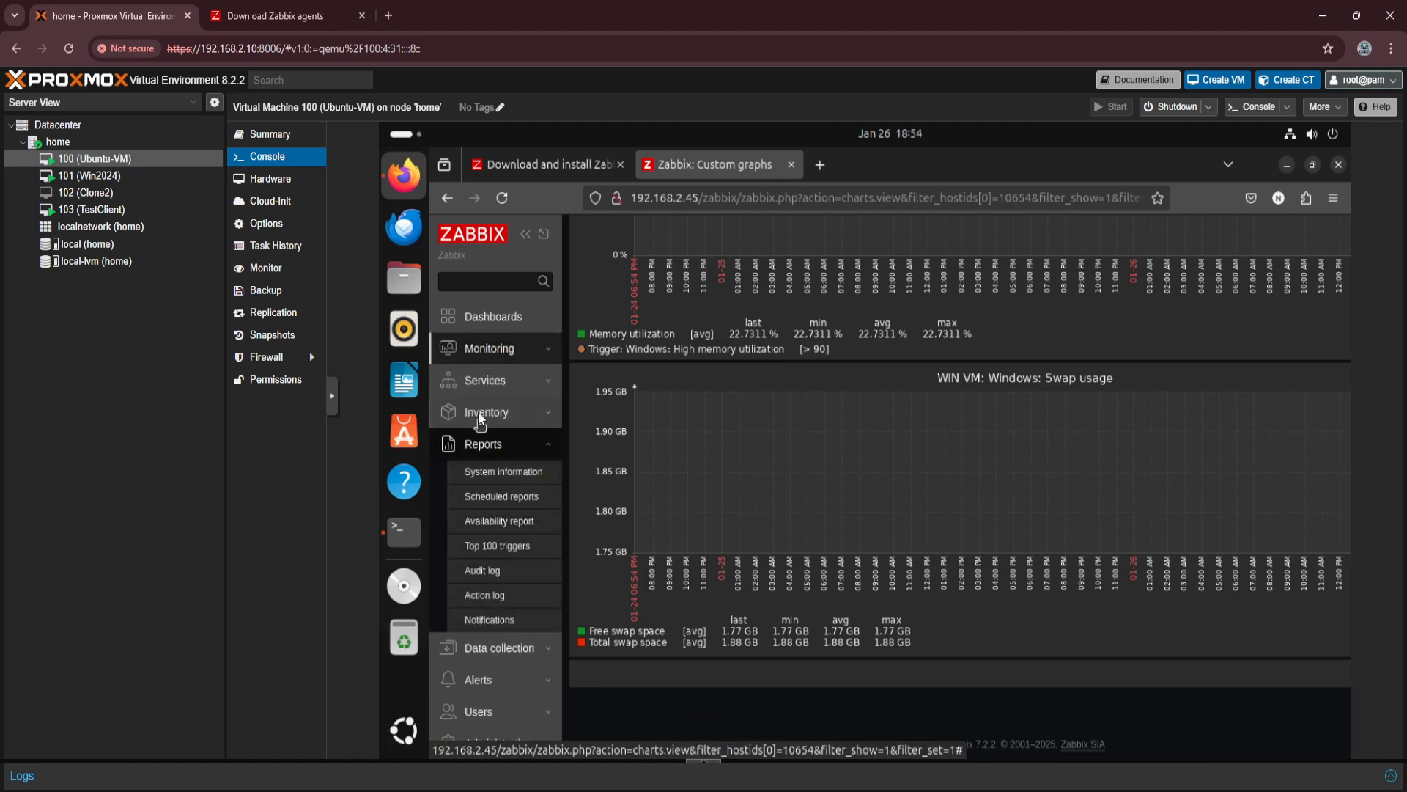
click(493, 647)
click(471, 552)
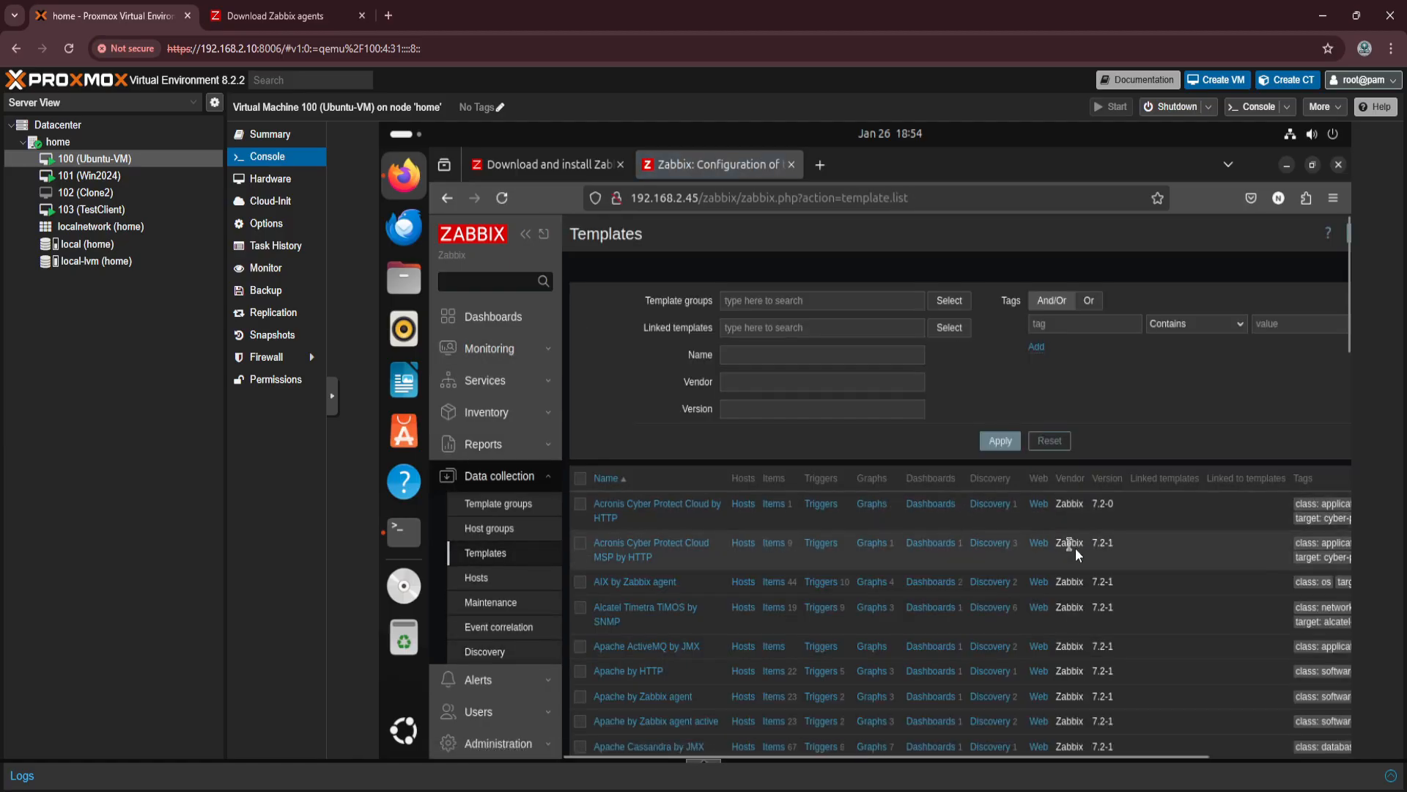
scroll(979, 547, down, 2)
scroll(979, 547, down, 8)
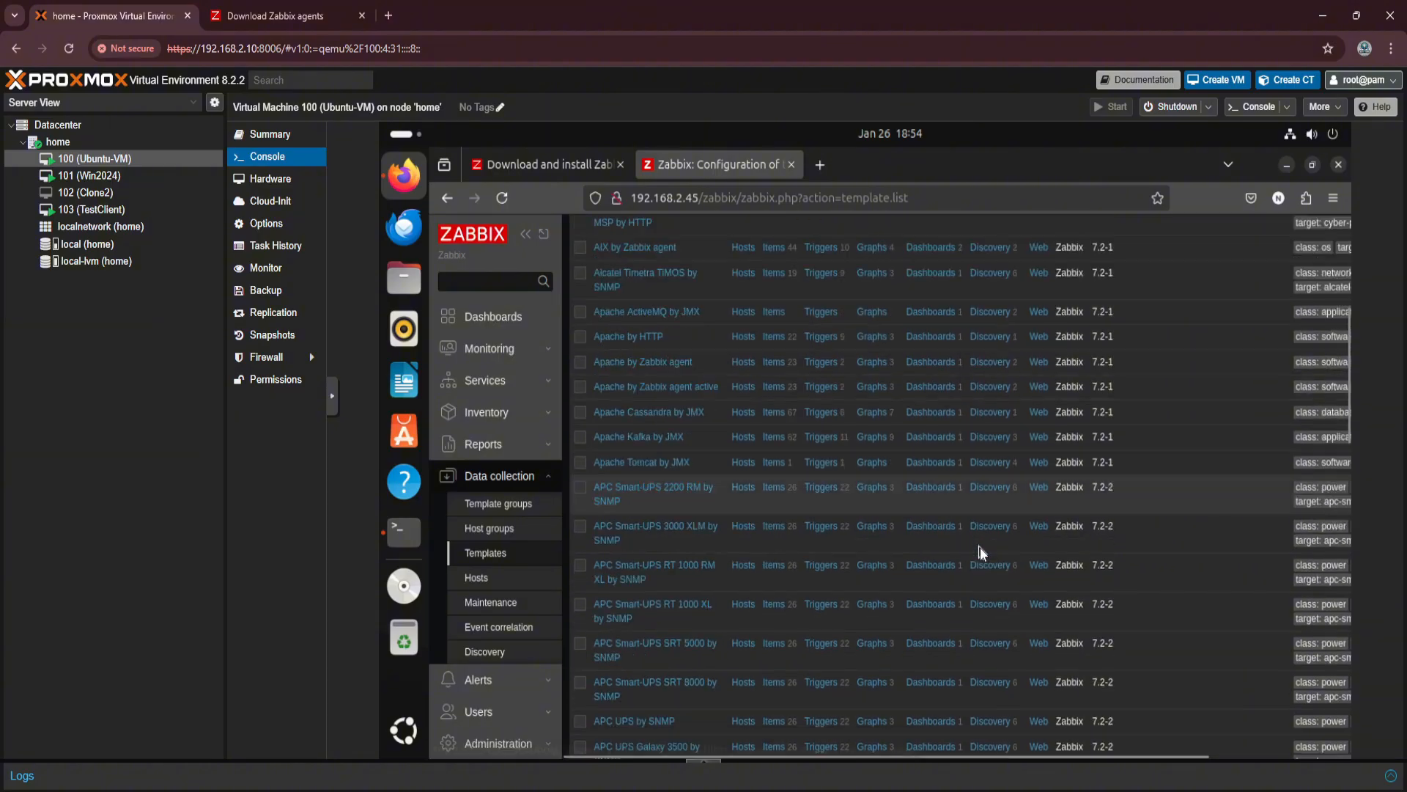
scroll(980, 547, up, 10)
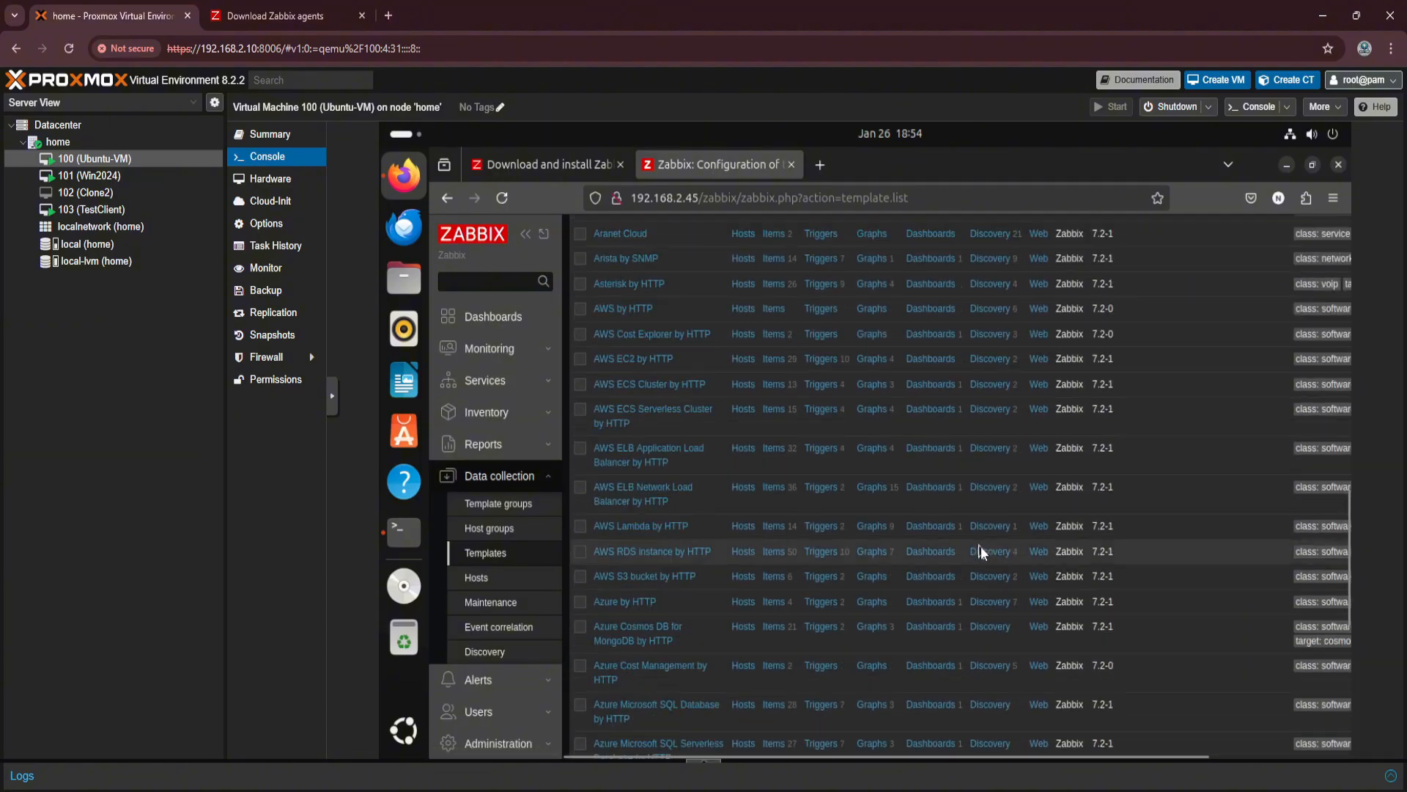
scroll(983, 543, up, 3)
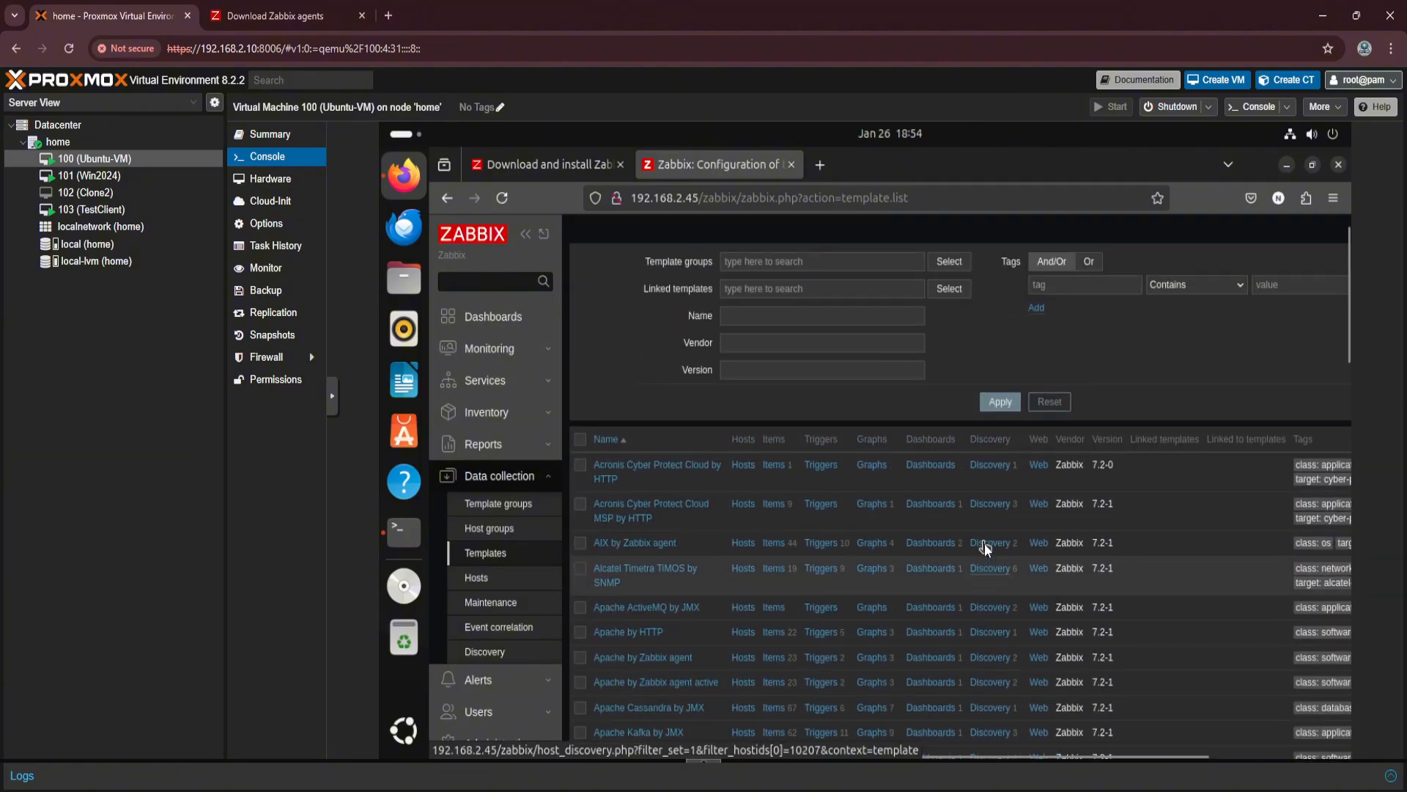
Review the WIN VM host's inventory and general settings from the data collection hosts list, and close its configuration without saving.
click(477, 579)
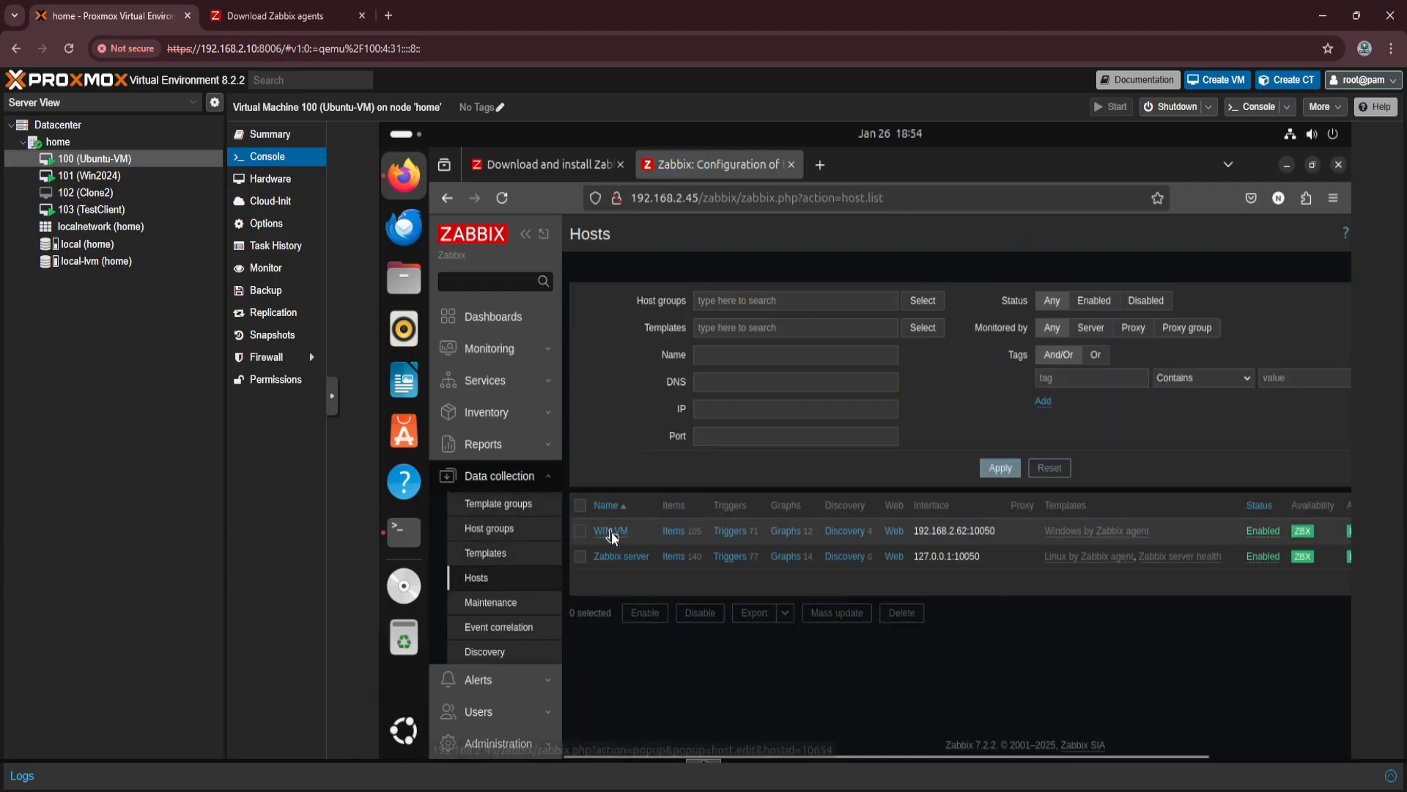
click(611, 531)
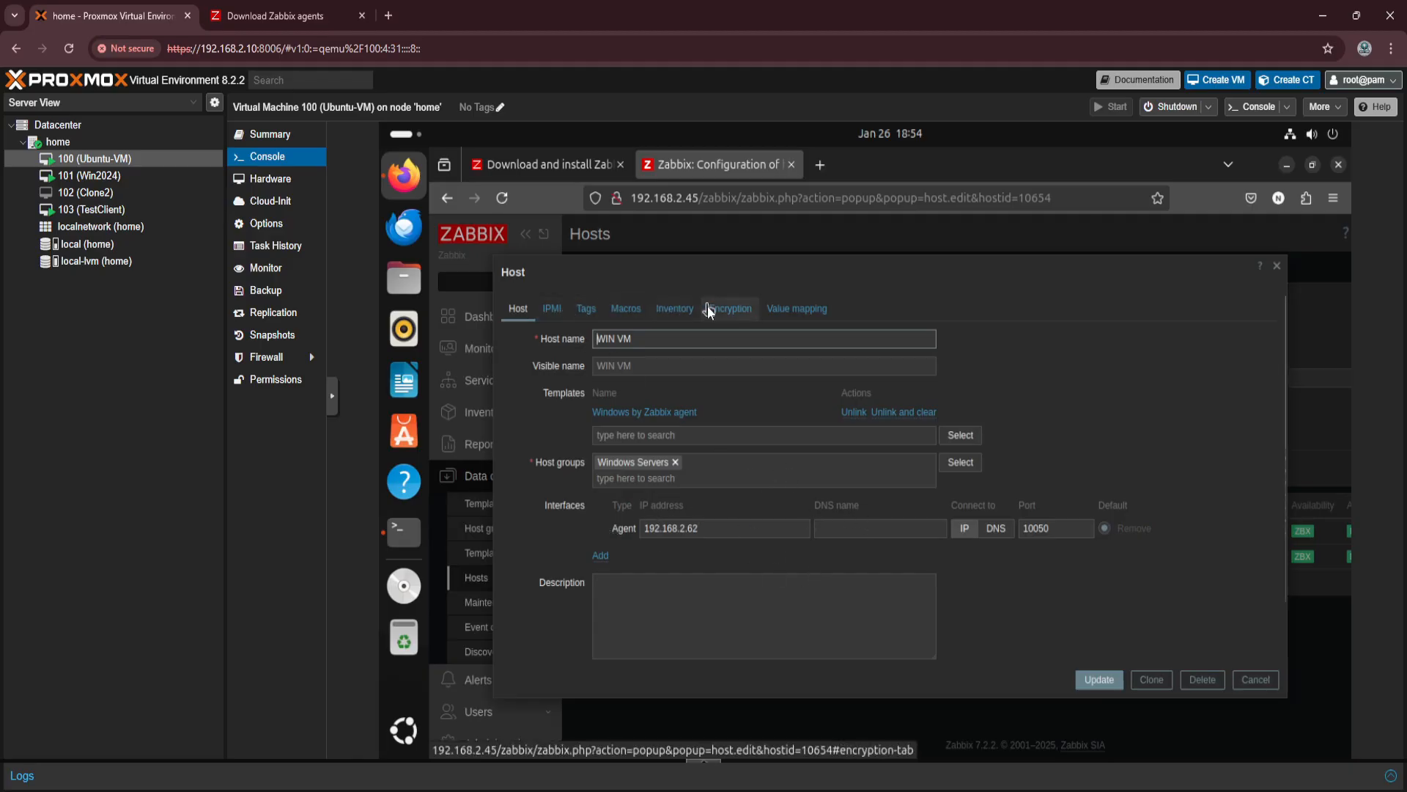
click(676, 306)
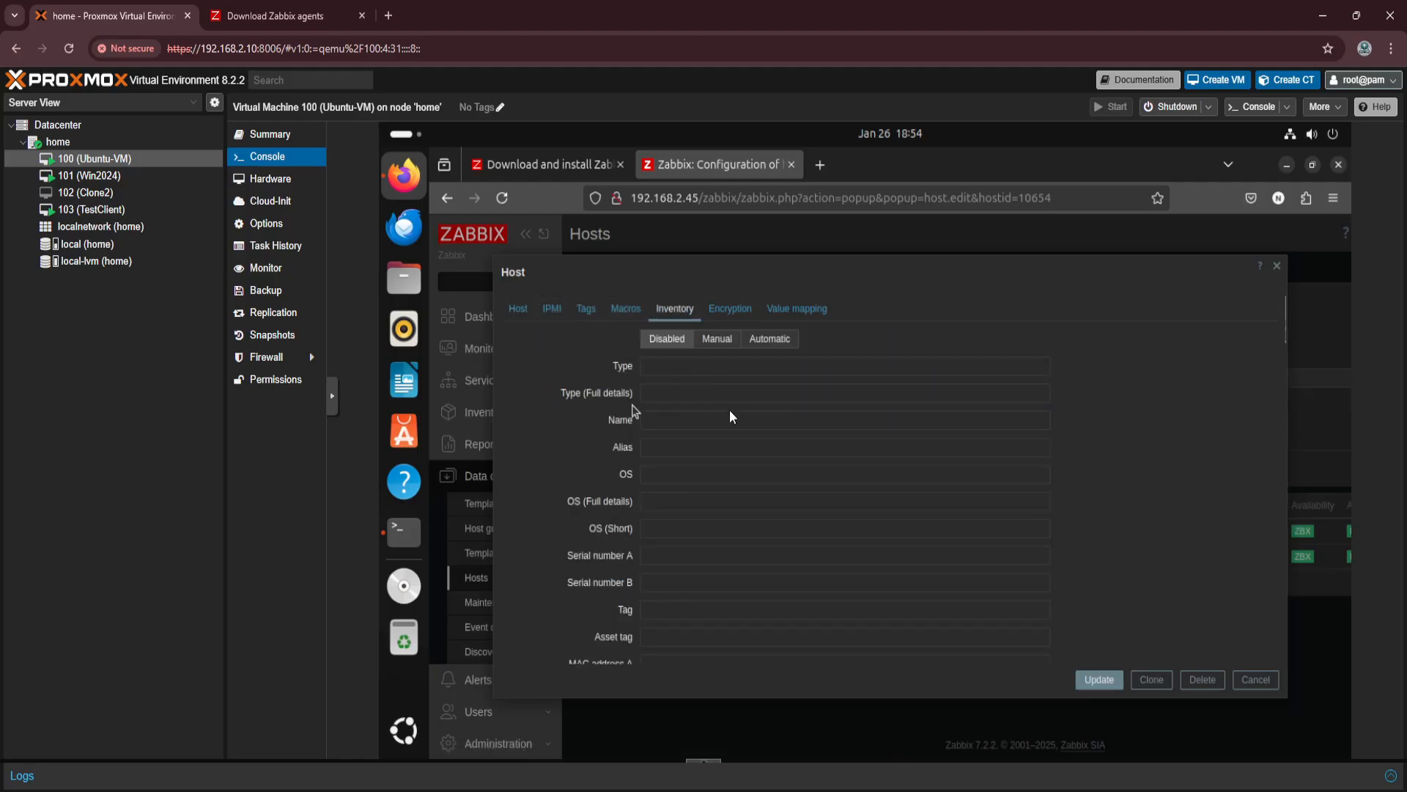
click(517, 310)
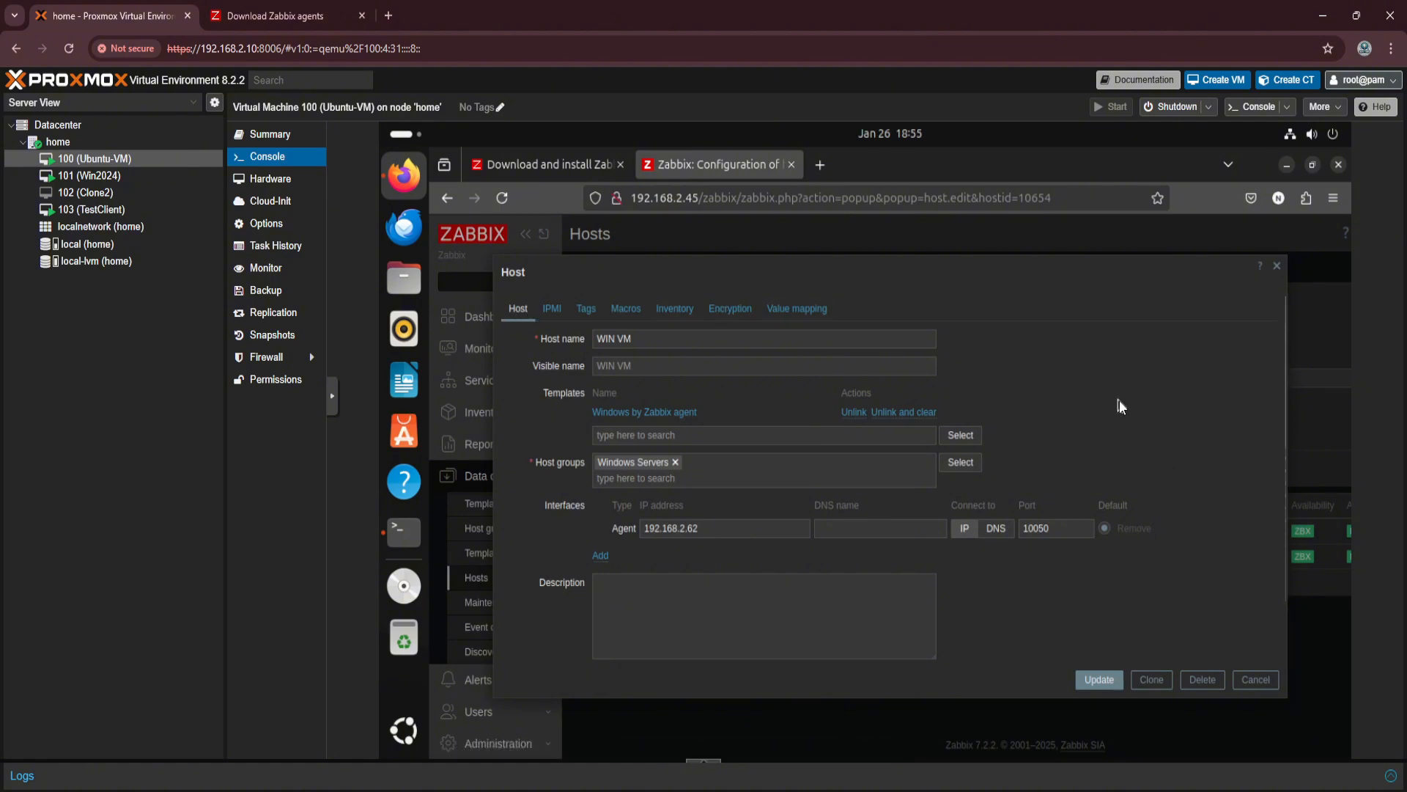
click(1274, 268)
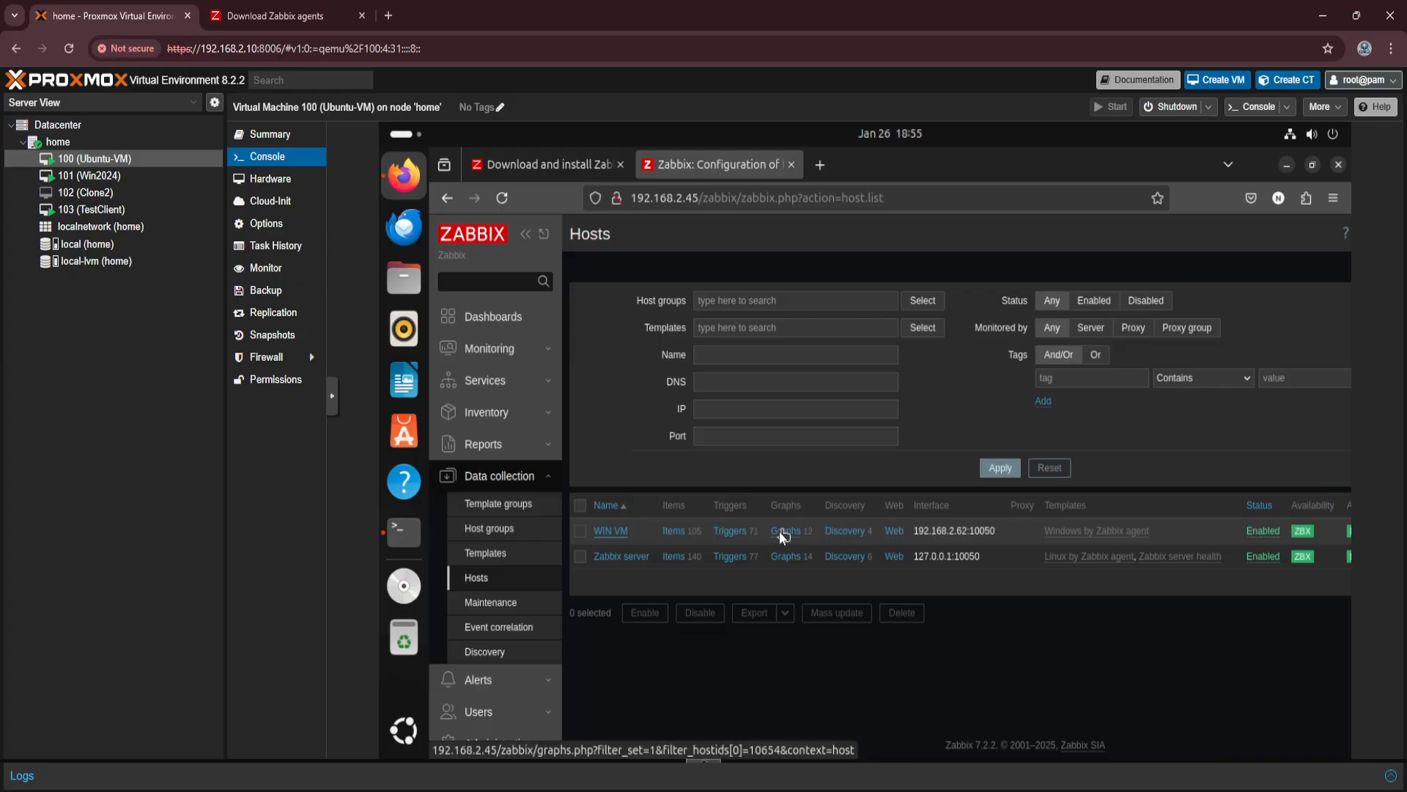
Examine the triggers configured for the WIN VM host, including those for Windows services.
click(736, 532)
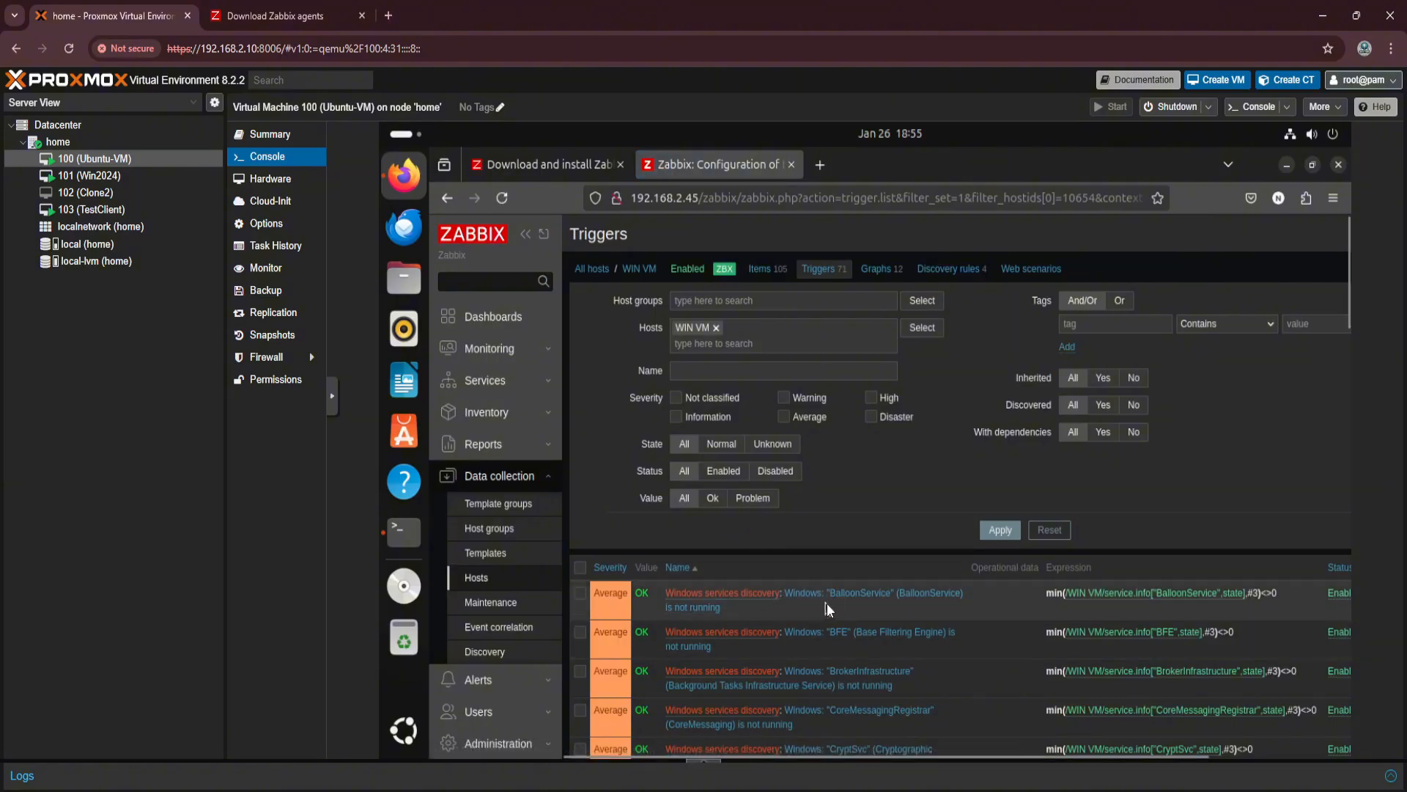
scroll(826, 604, down, 1)
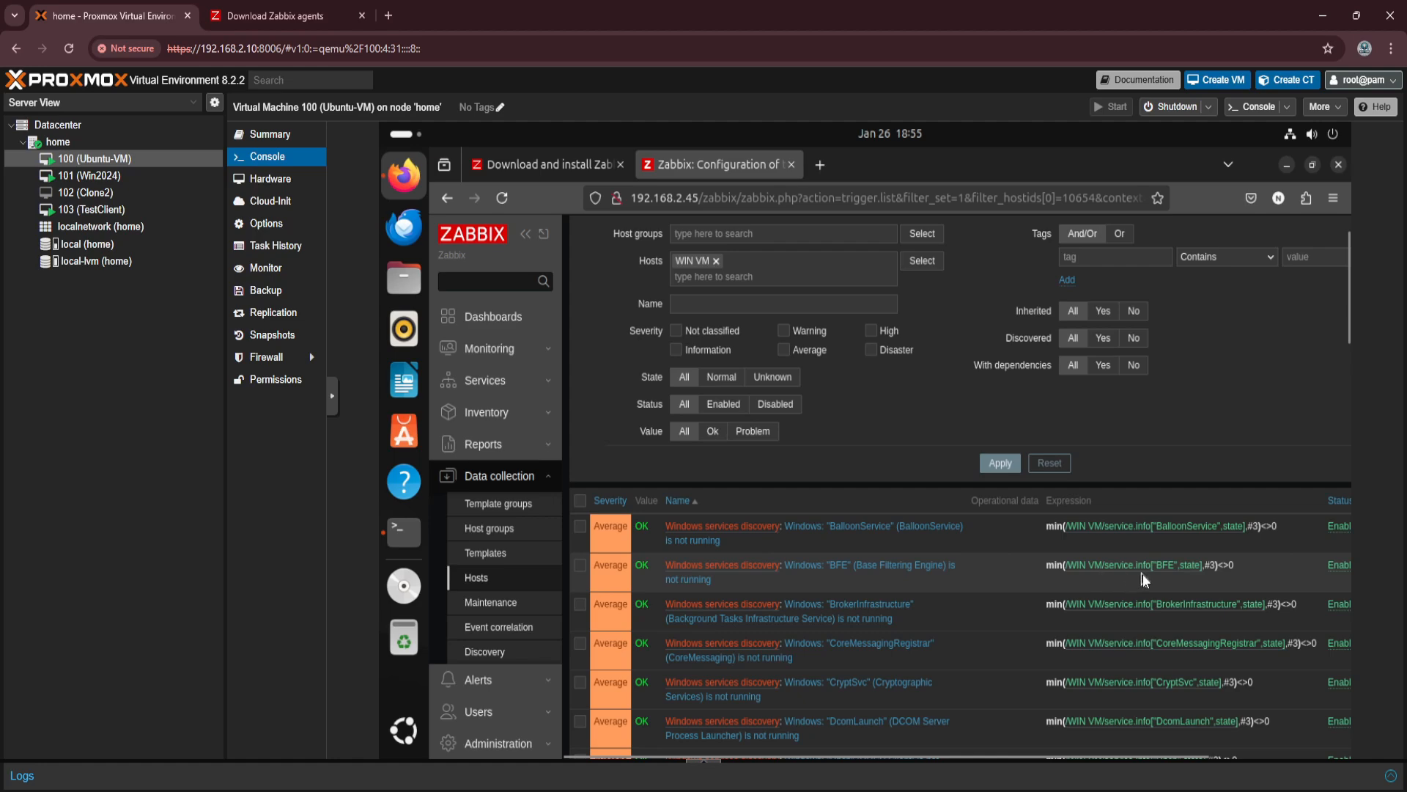
scroll(1124, 548, down, 5)
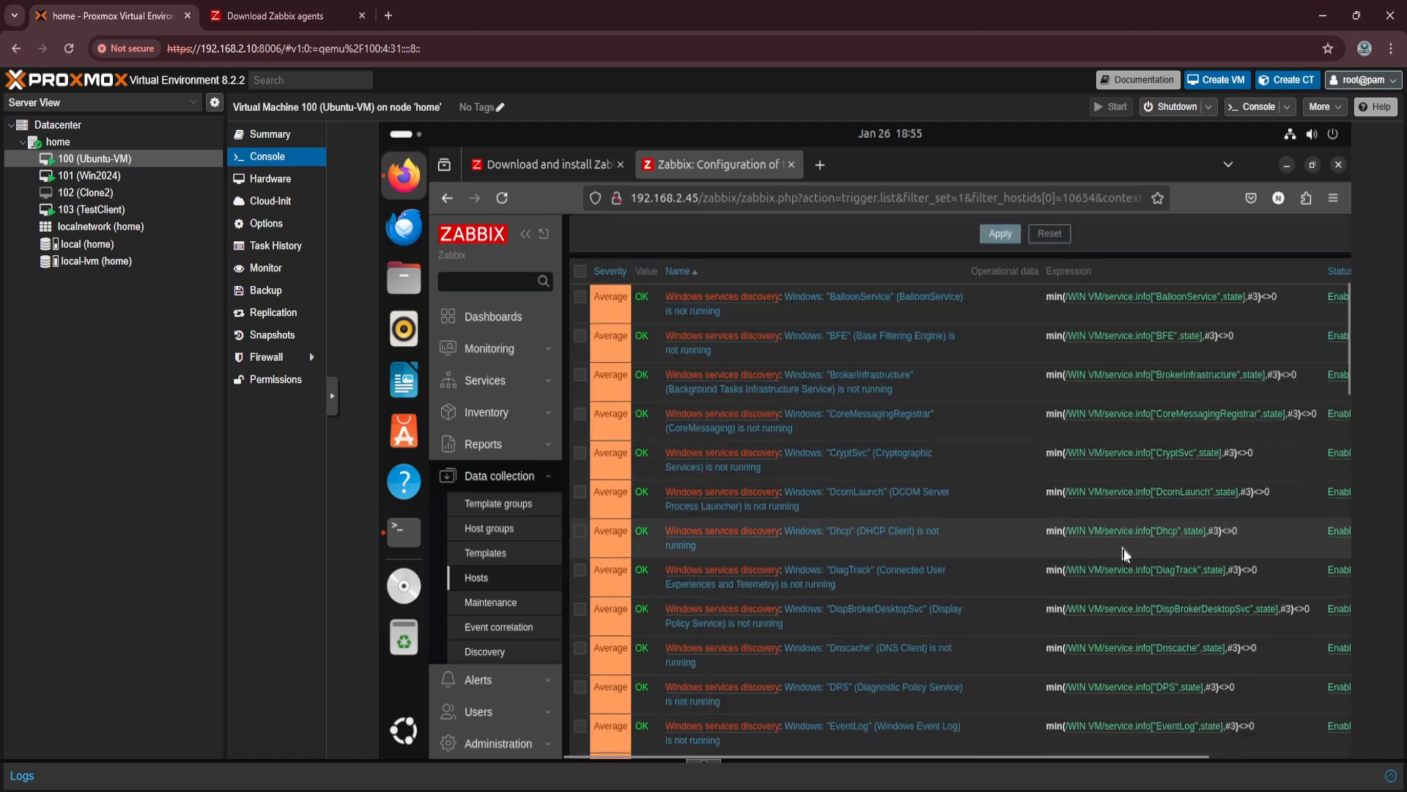
scroll(1124, 549, down, 8)
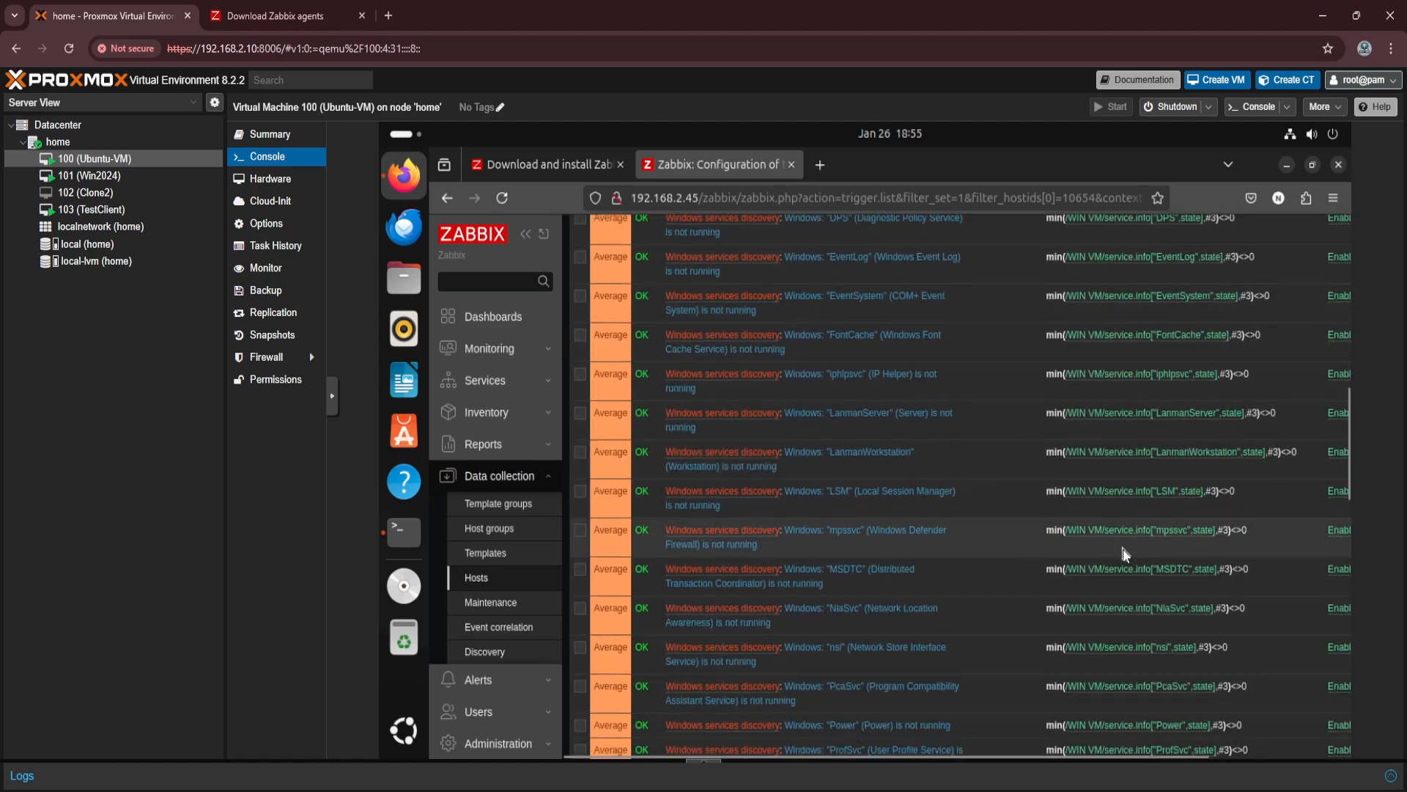
scroll(1128, 547, up, 13)
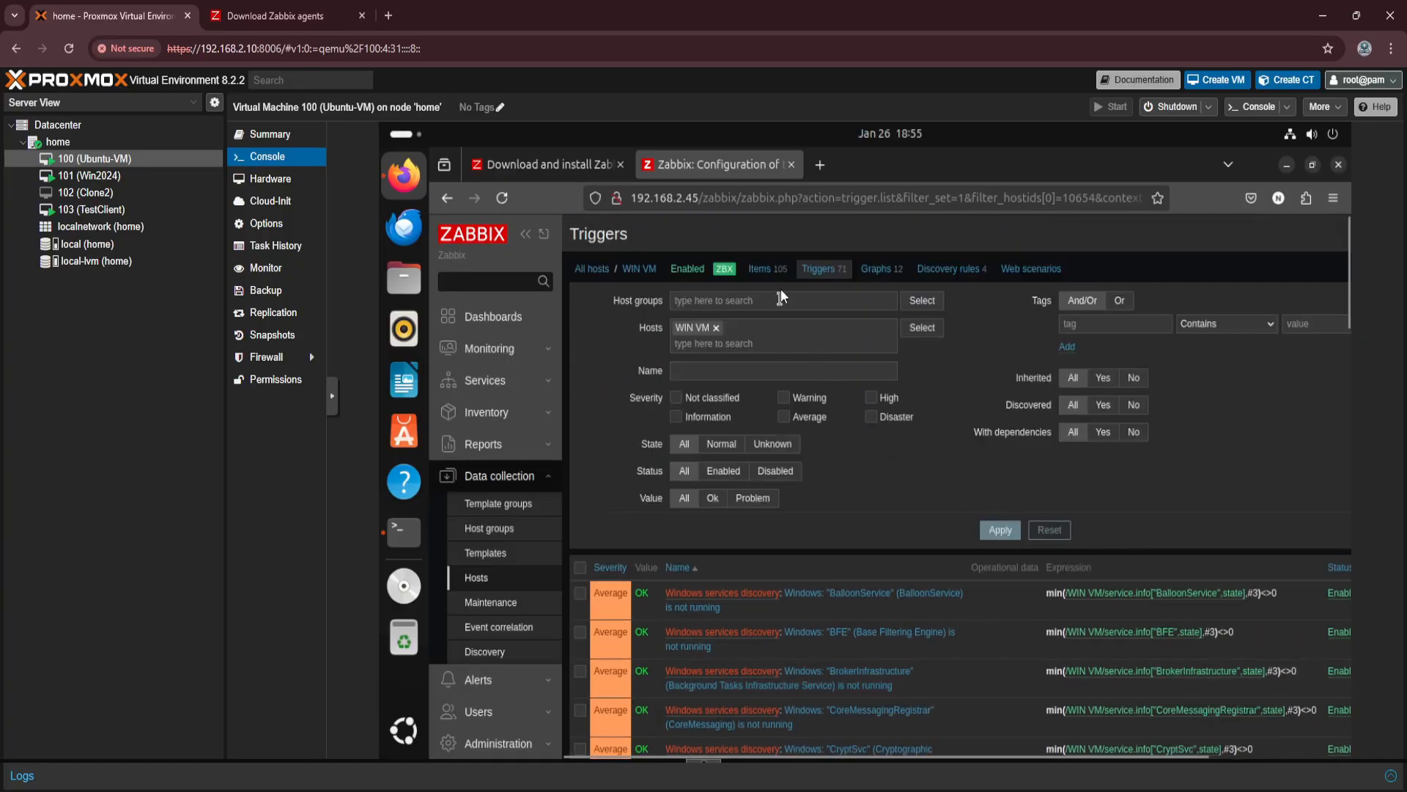
Examine the items configured for the WIN VM host, including the subfilter categories and the physical disk items.
click(762, 269)
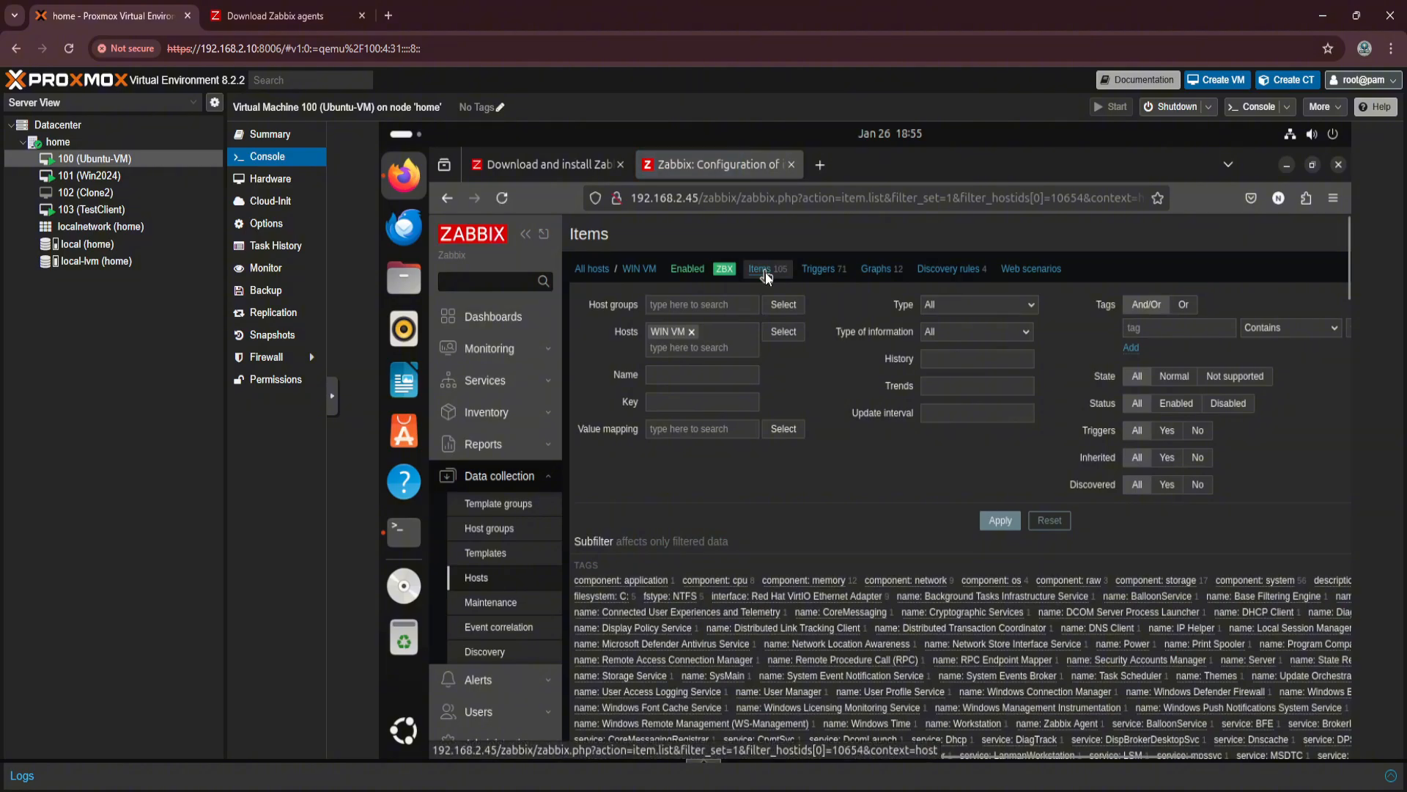
scroll(783, 531, down, 10)
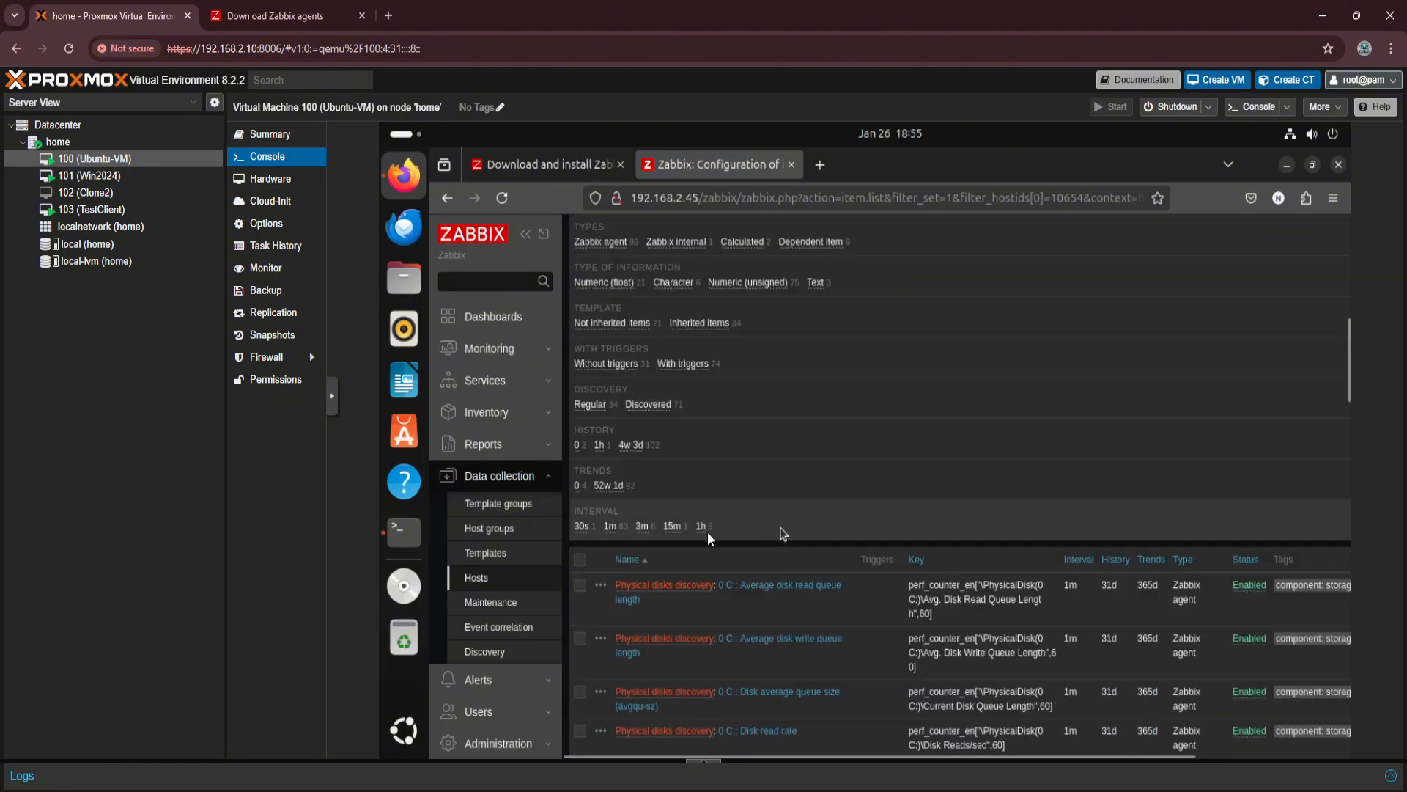
scroll(825, 628, down, 3)
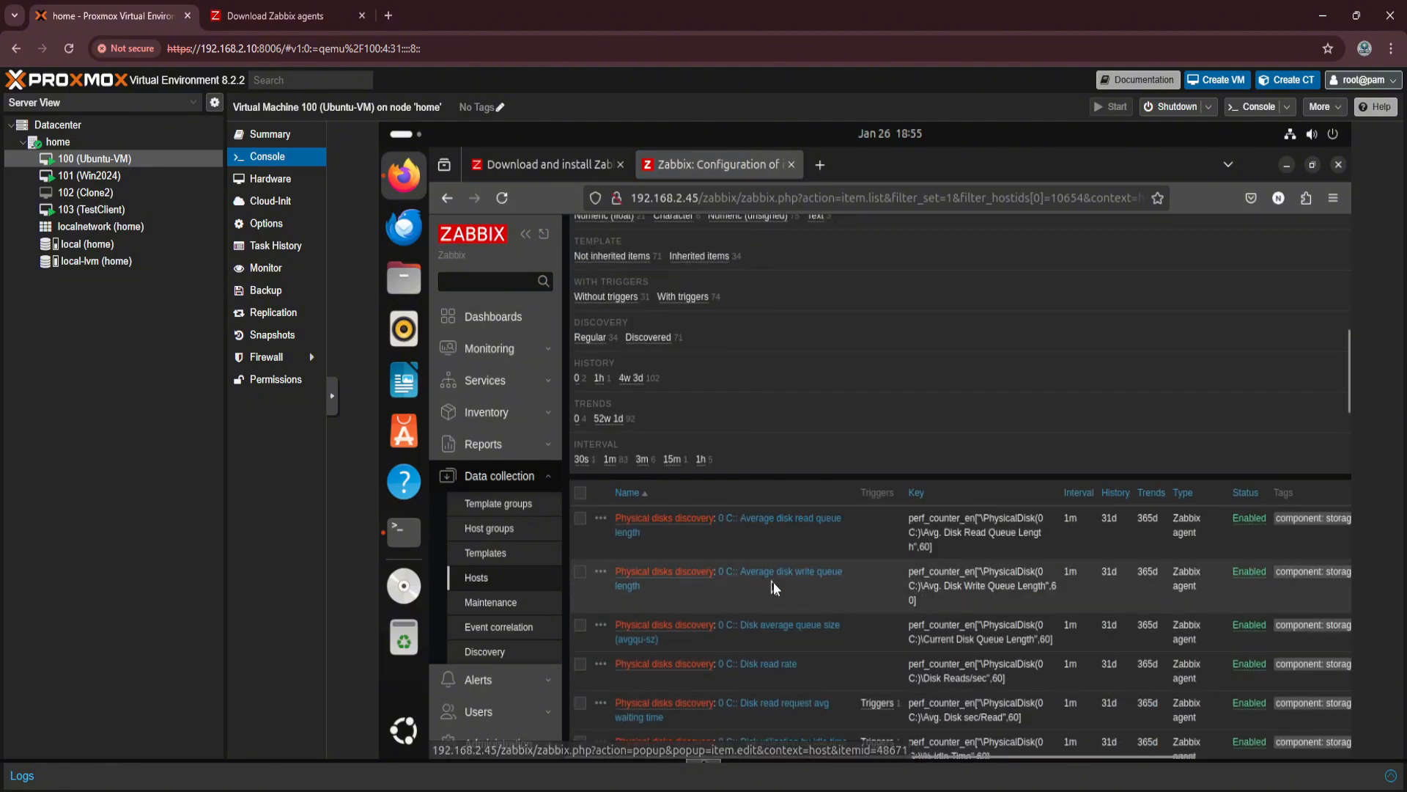
scroll(830, 540, up, 10)
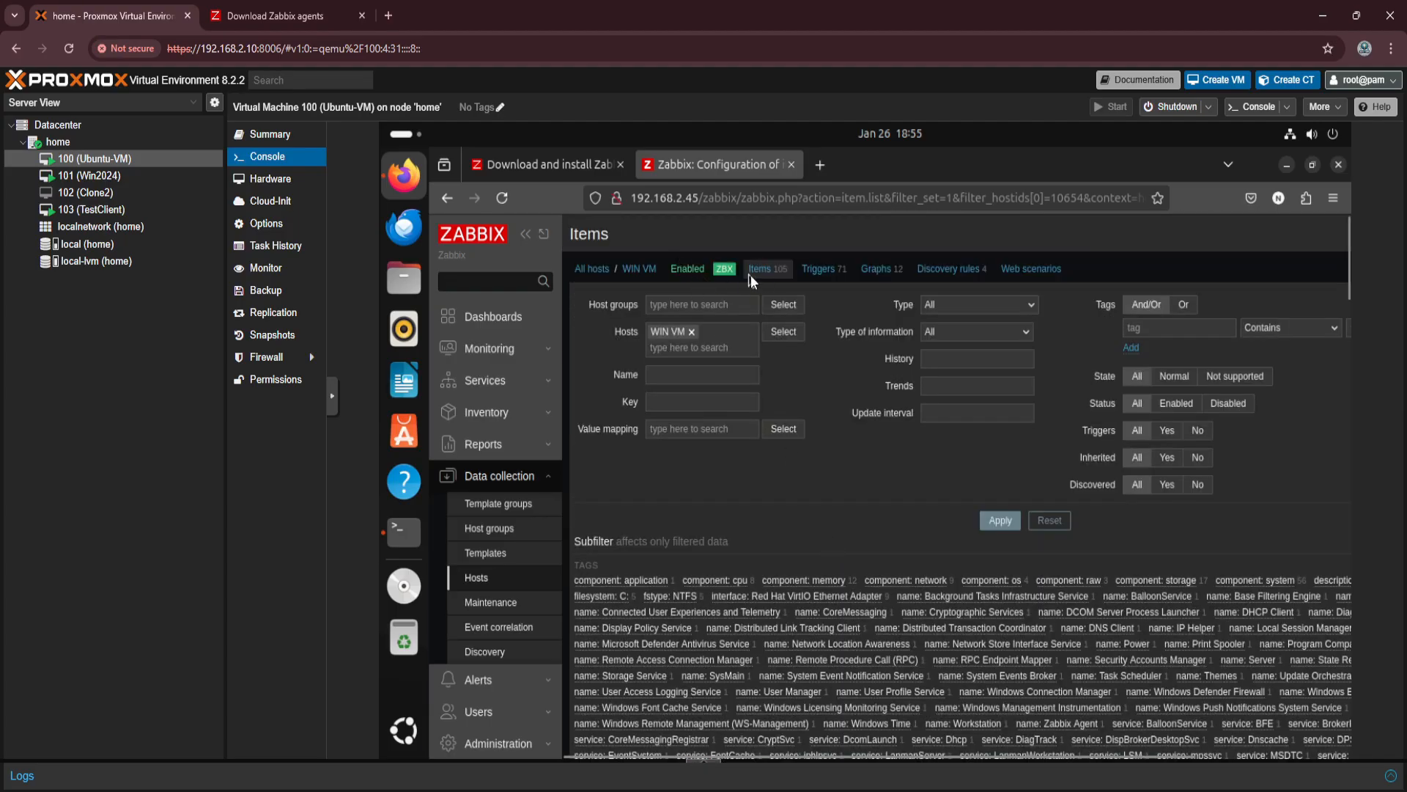
scroll(715, 571, down, 5)
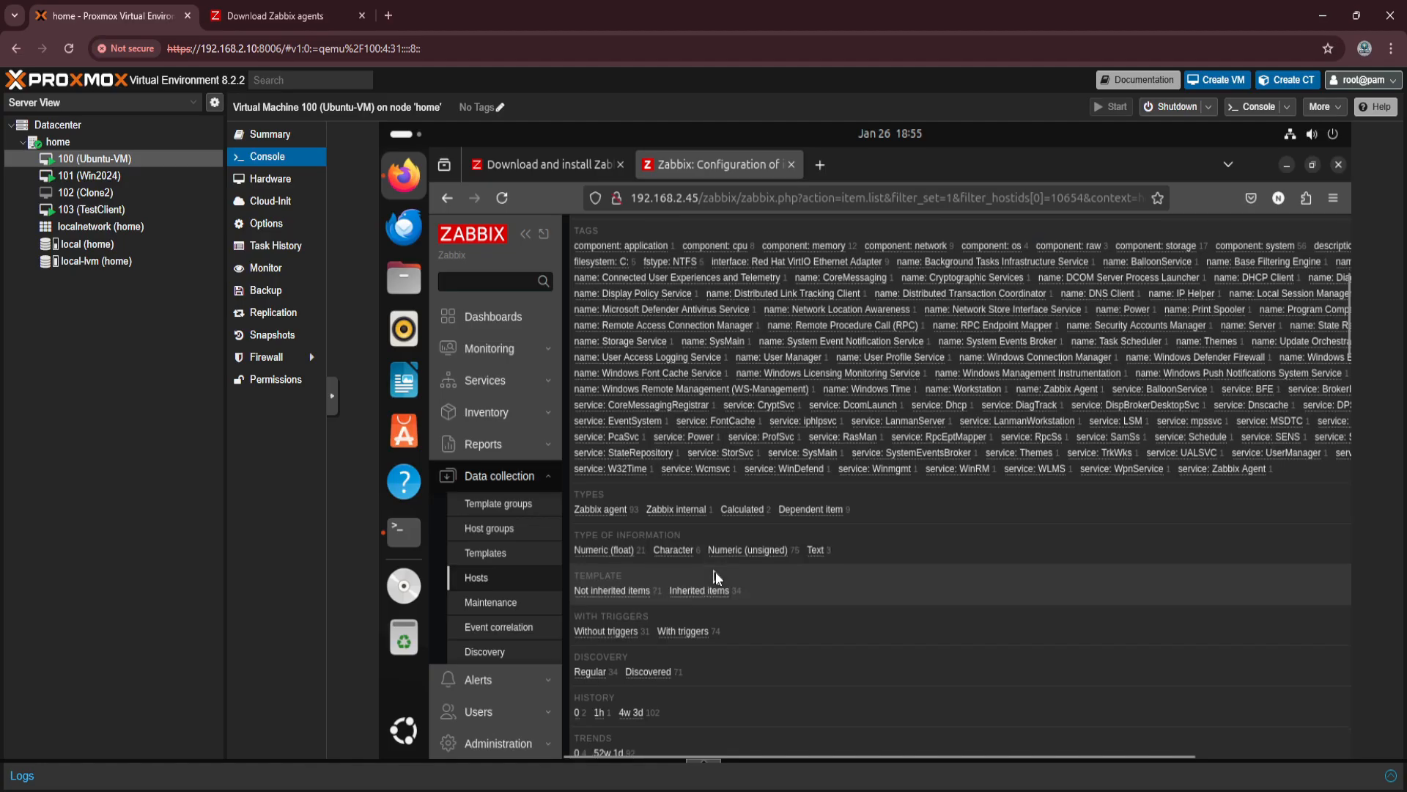
scroll(715, 570, up, 2)
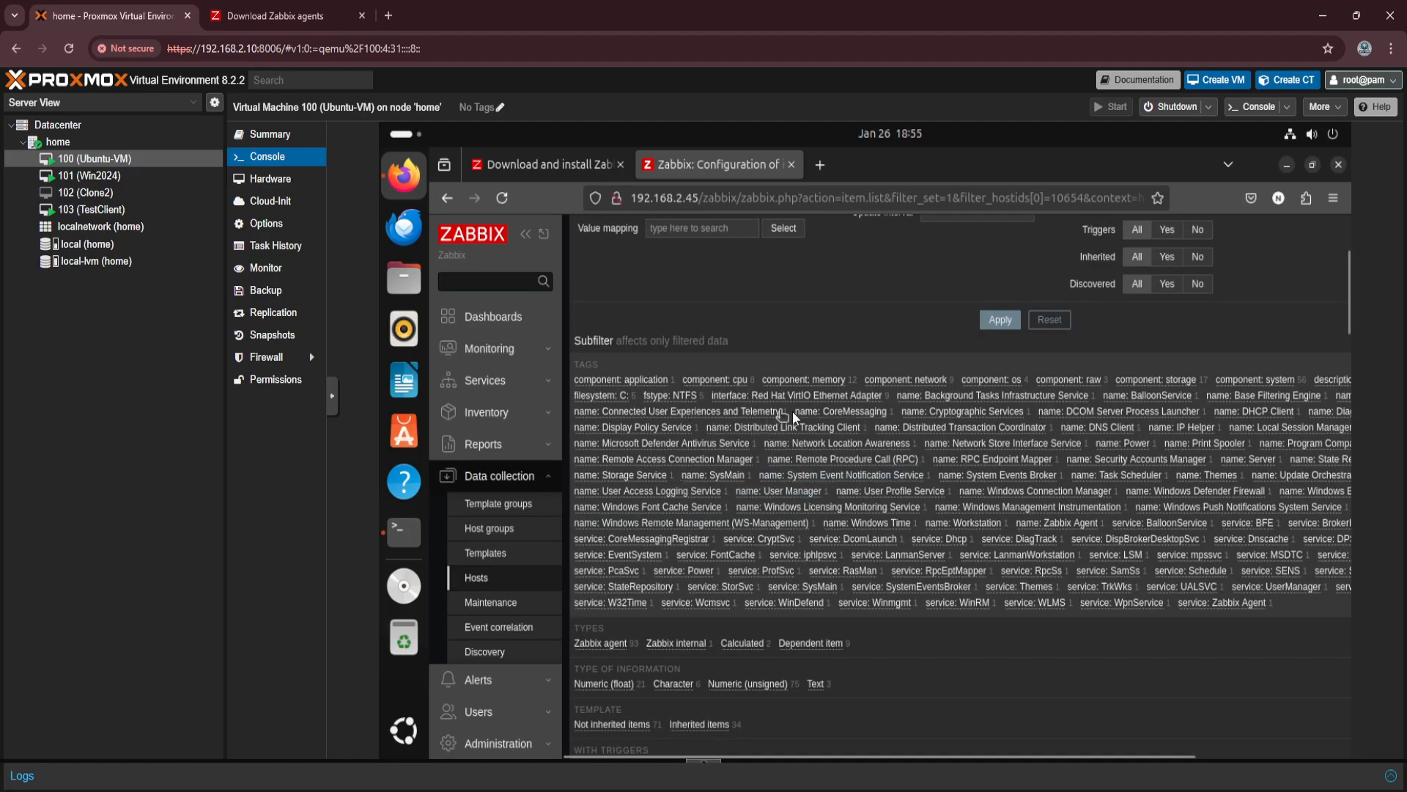
Select all WIN VM items on the current list page and execute their checks immediately.
scroll(777, 455, down, 6)
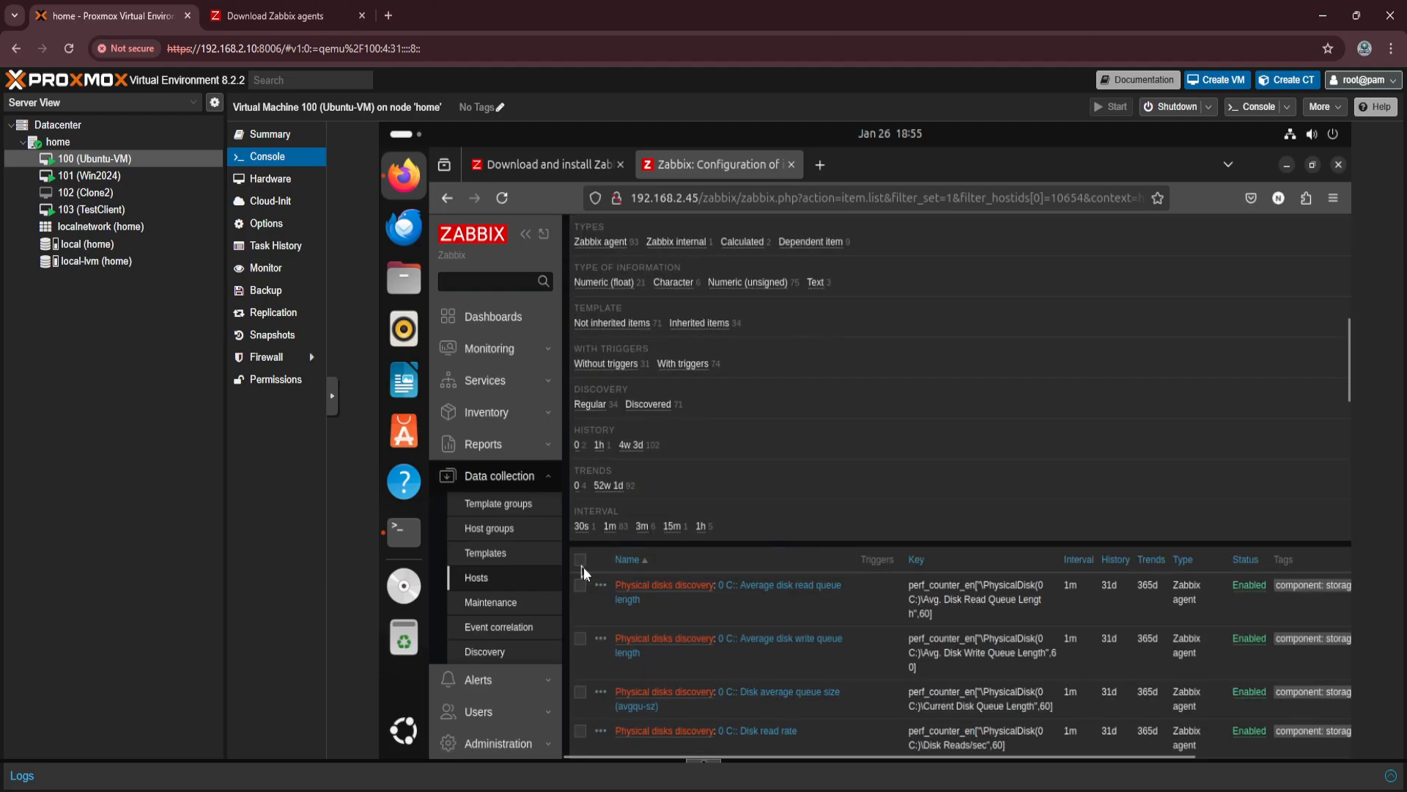
scroll(812, 518, down, 2)
click(578, 426)
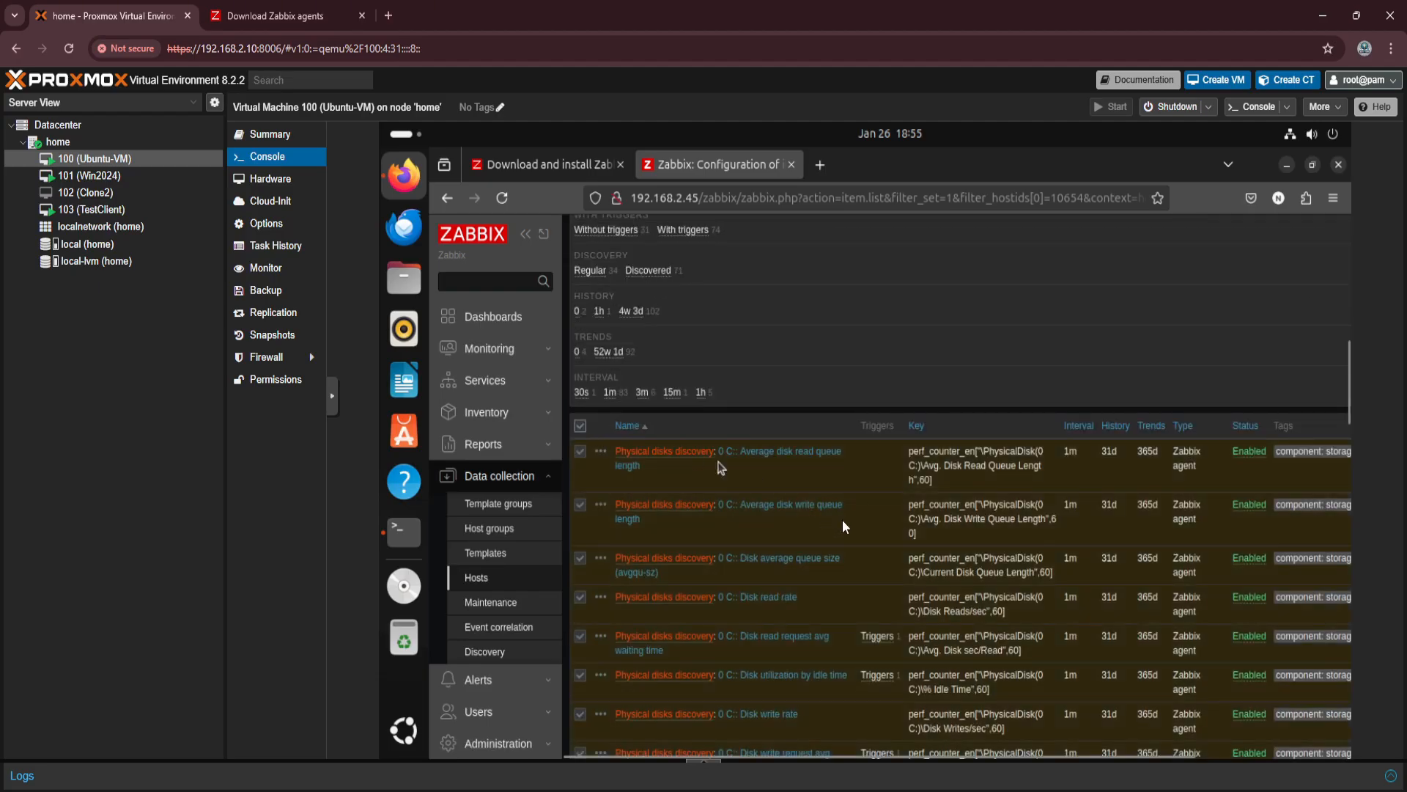
scroll(758, 553, down, 8)
scroll(759, 555, down, 10)
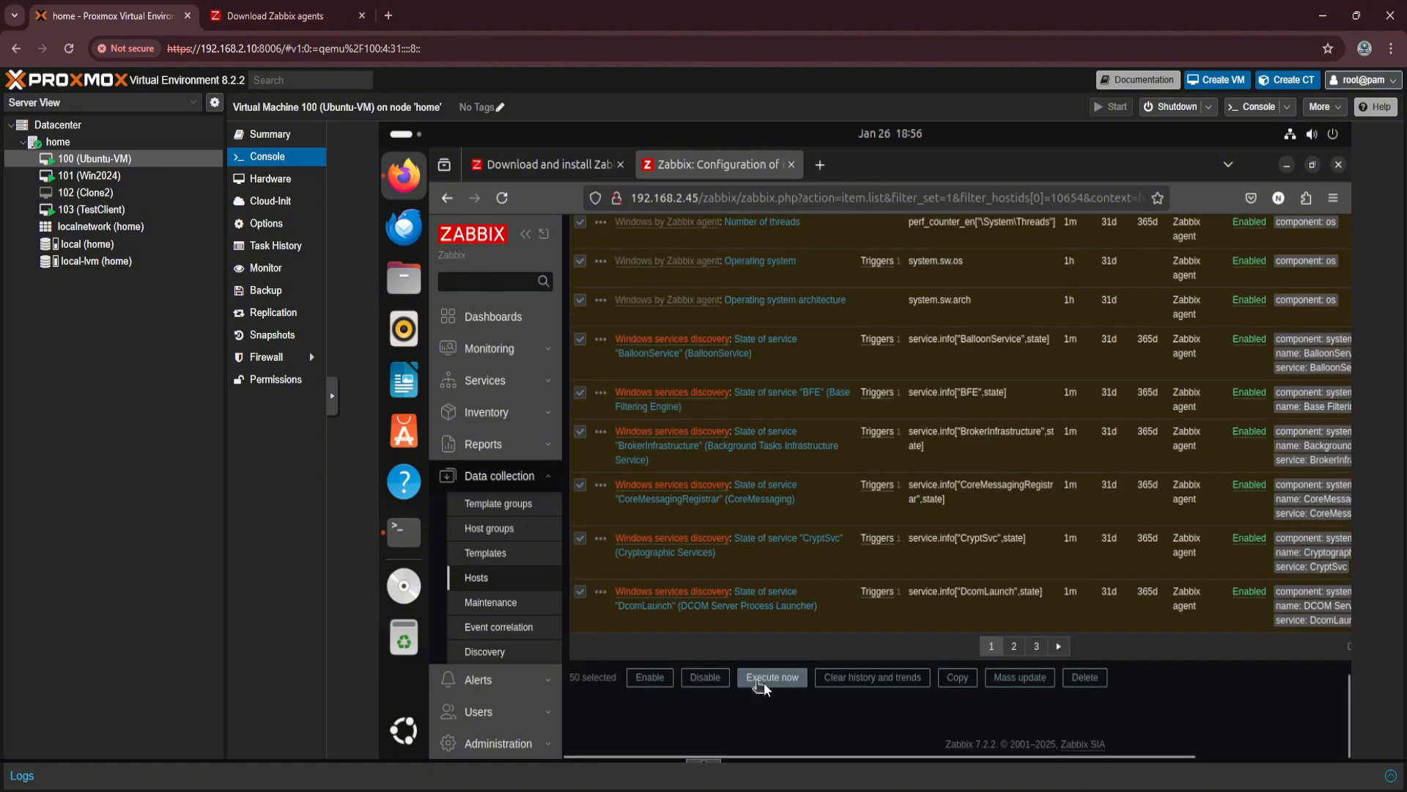
click(768, 682)
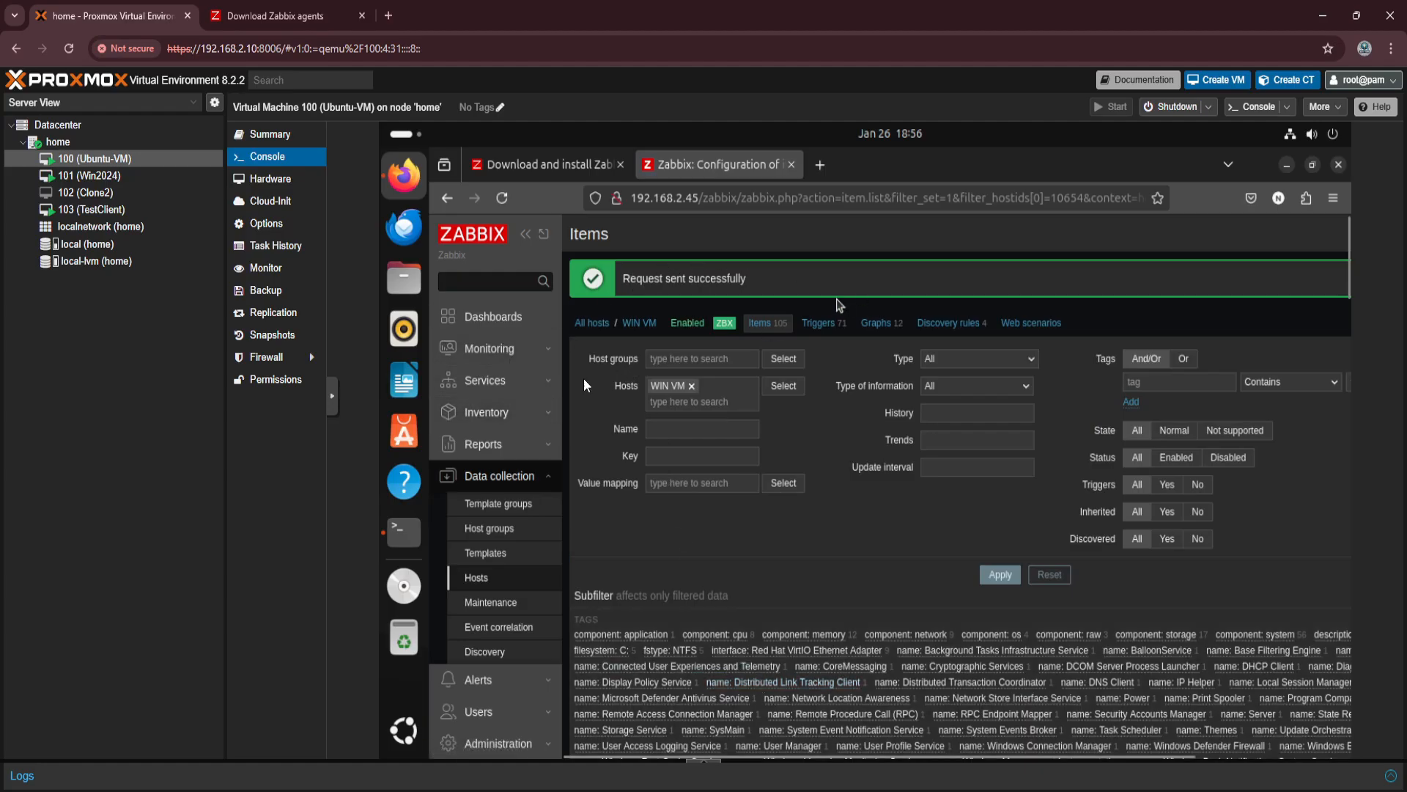
Open the WIN VM host's graphs from the monitoring hosts list and set the time range to Today.
click(486, 579)
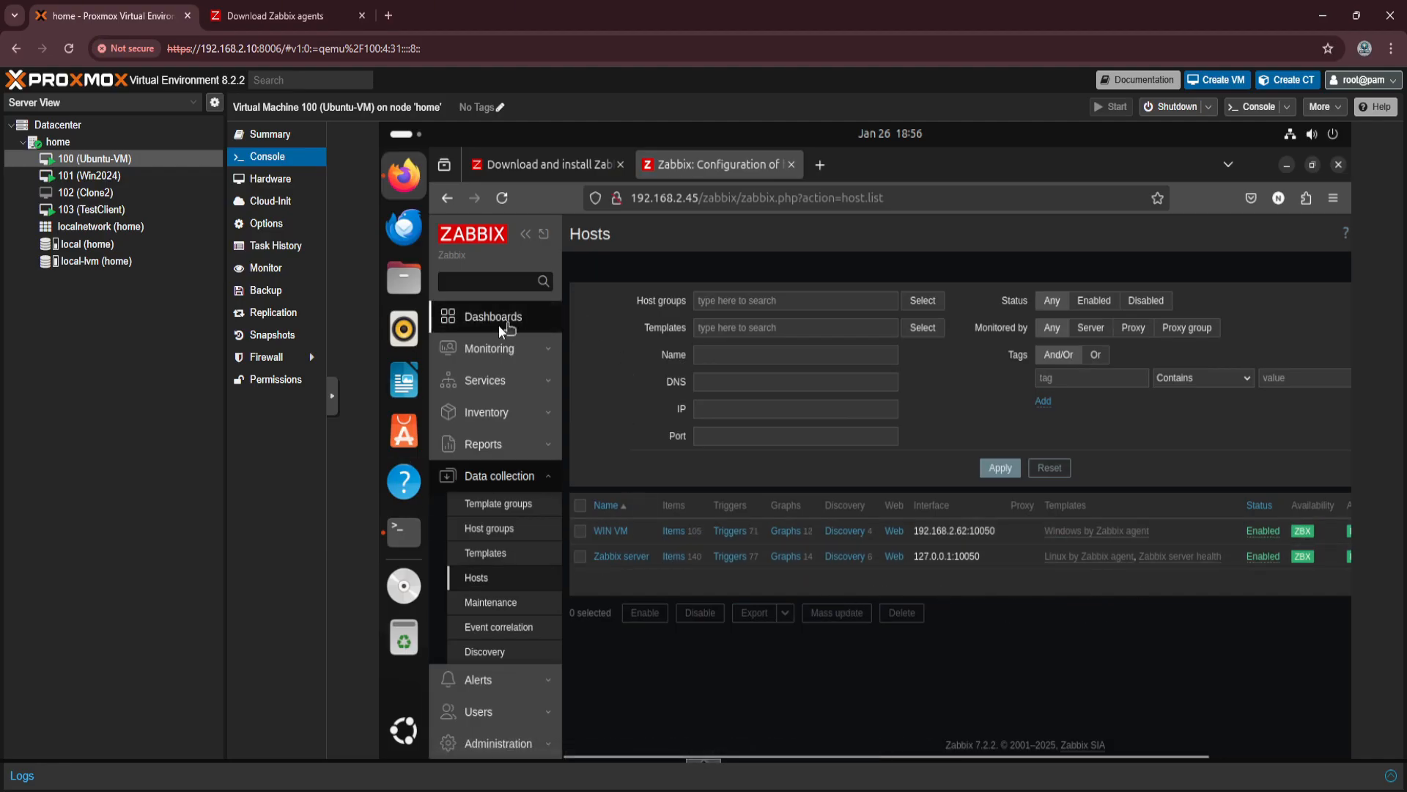
click(477, 346)
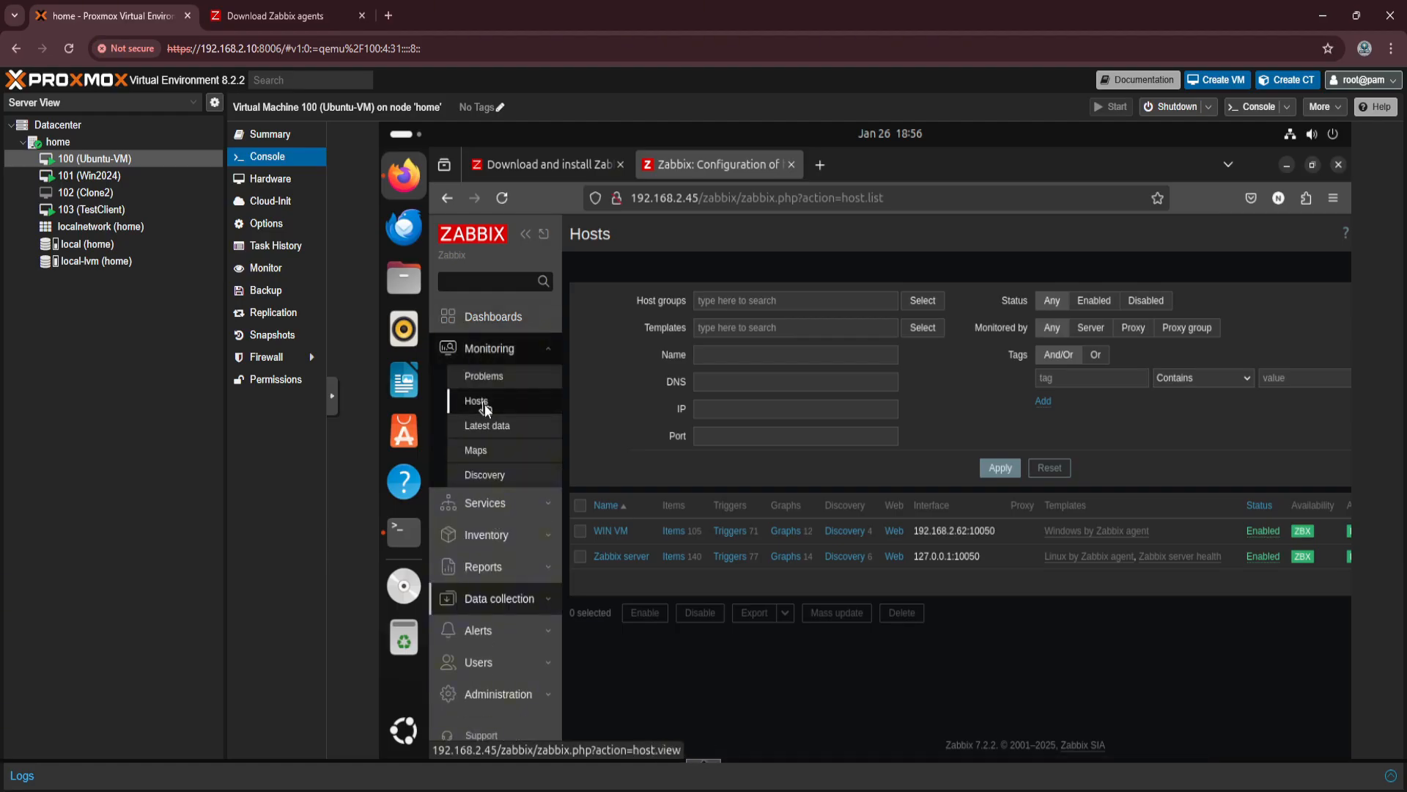
click(485, 402)
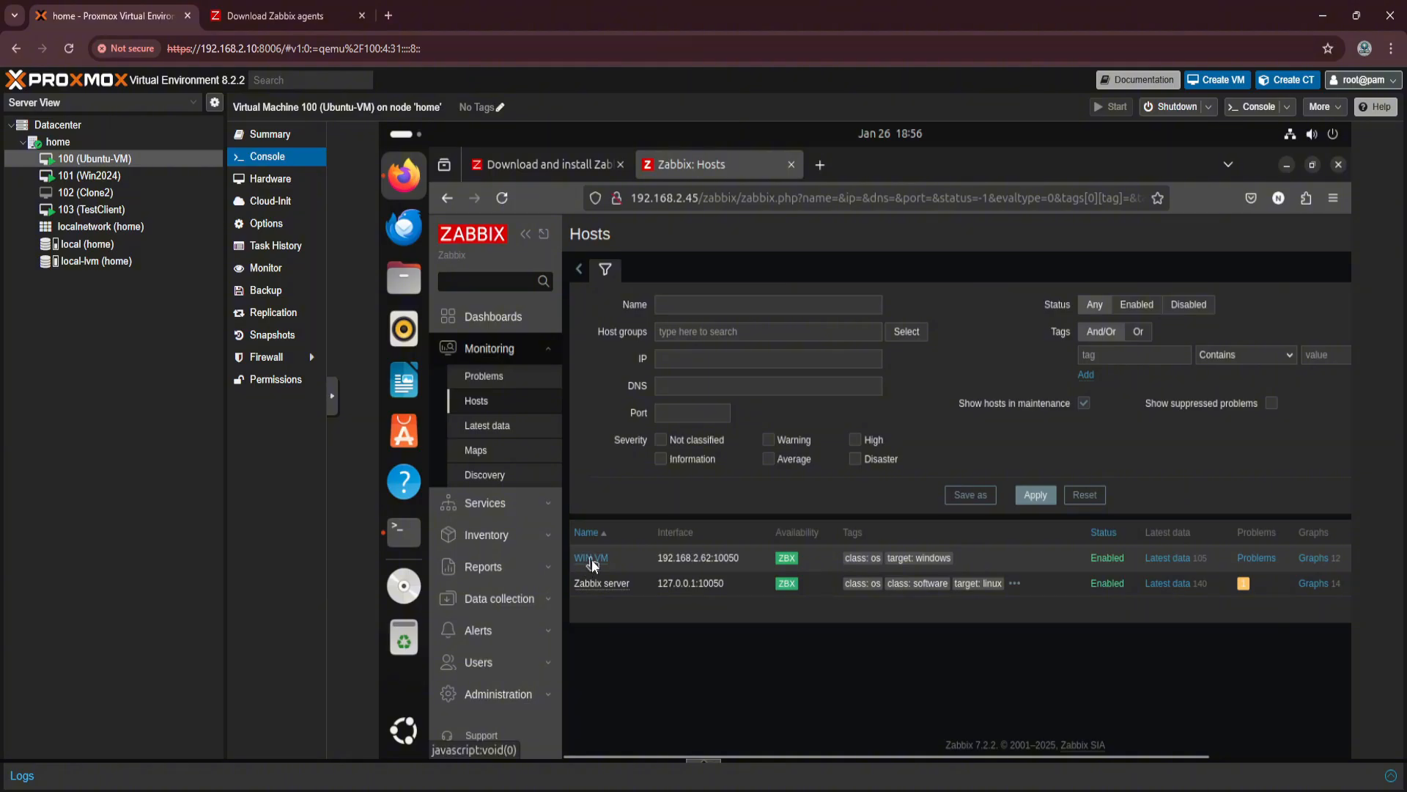
click(1314, 557)
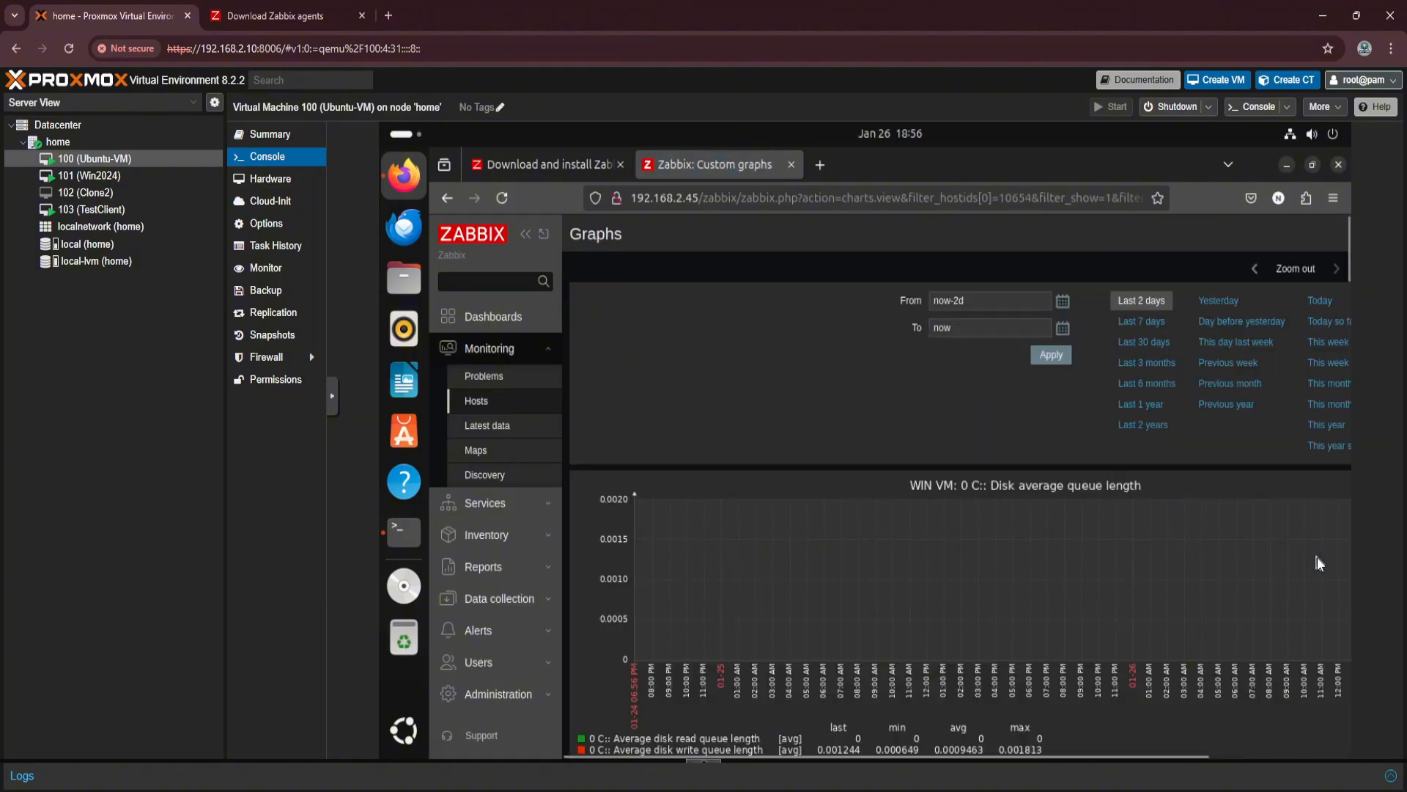
click(1316, 300)
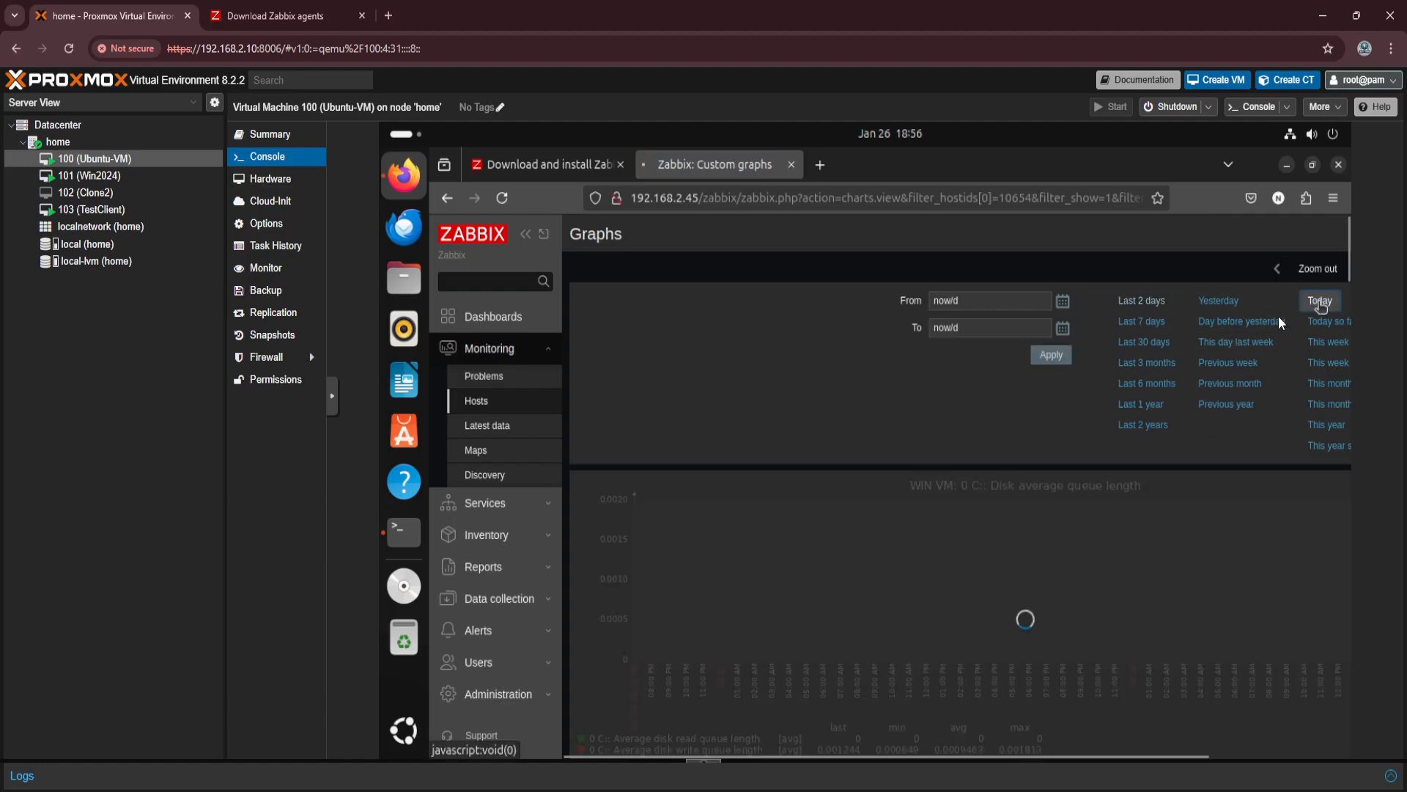
Examine WIN VM's disk, space usage, CPU and memory graphs for today.
scroll(939, 552, down, 3)
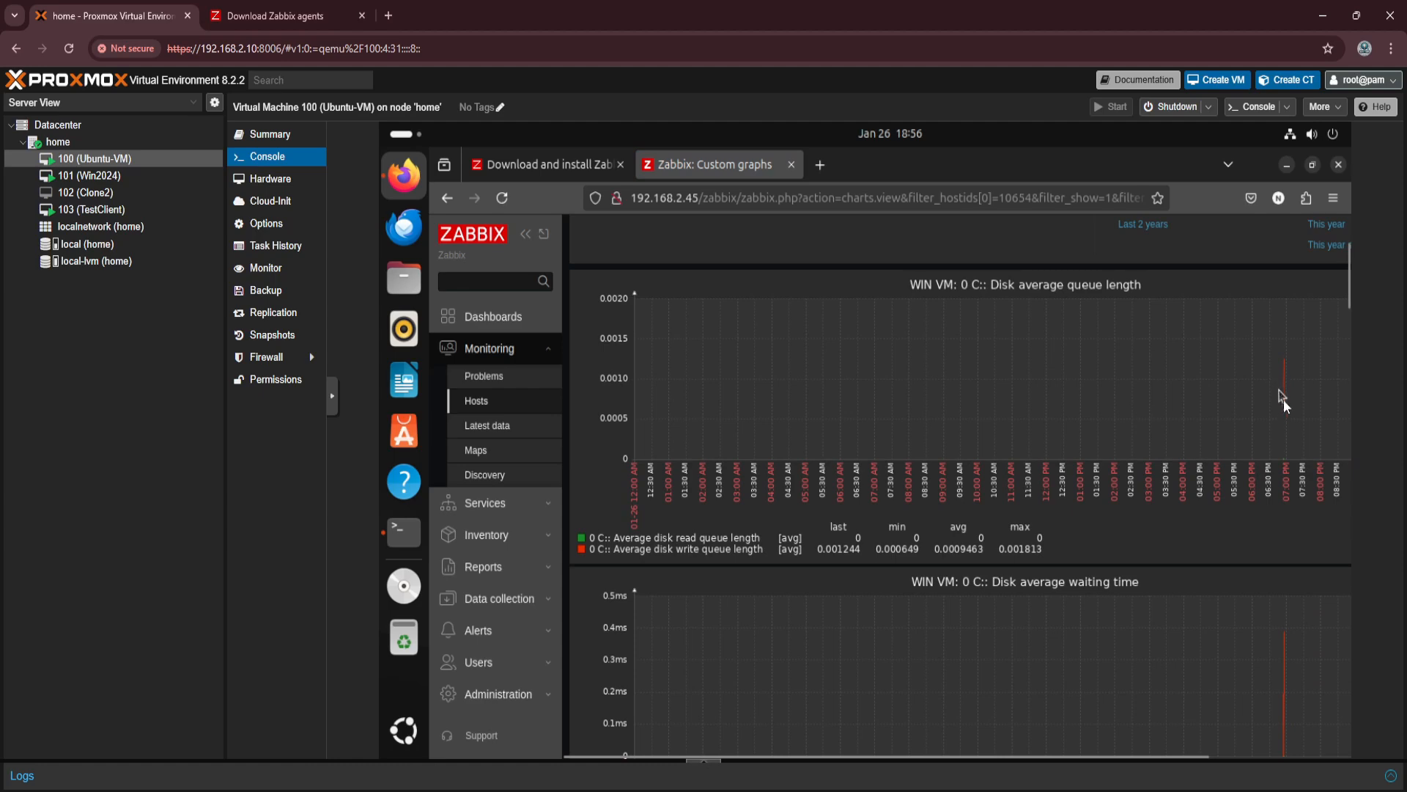
scroll(1277, 655, down, 1)
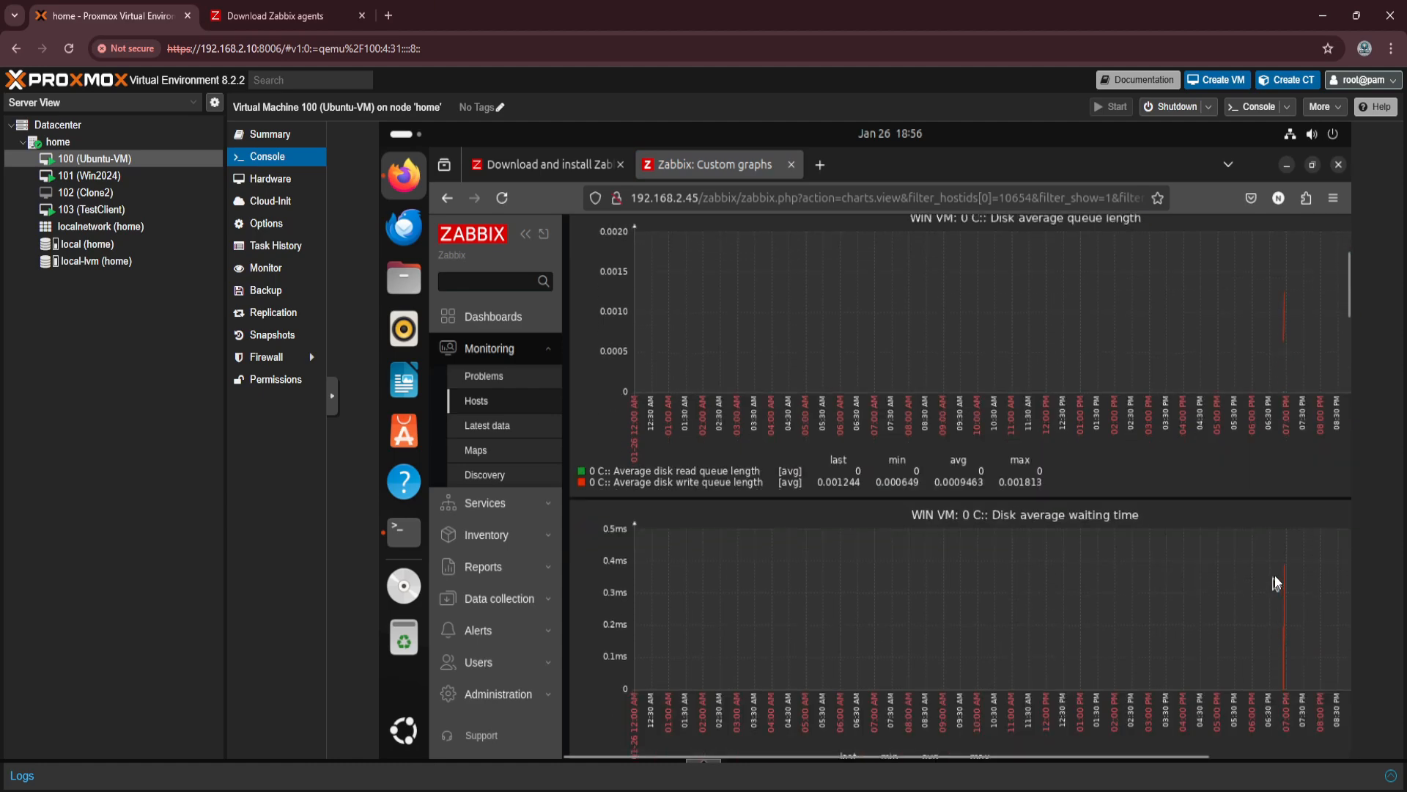
scroll(1284, 625, down, 6)
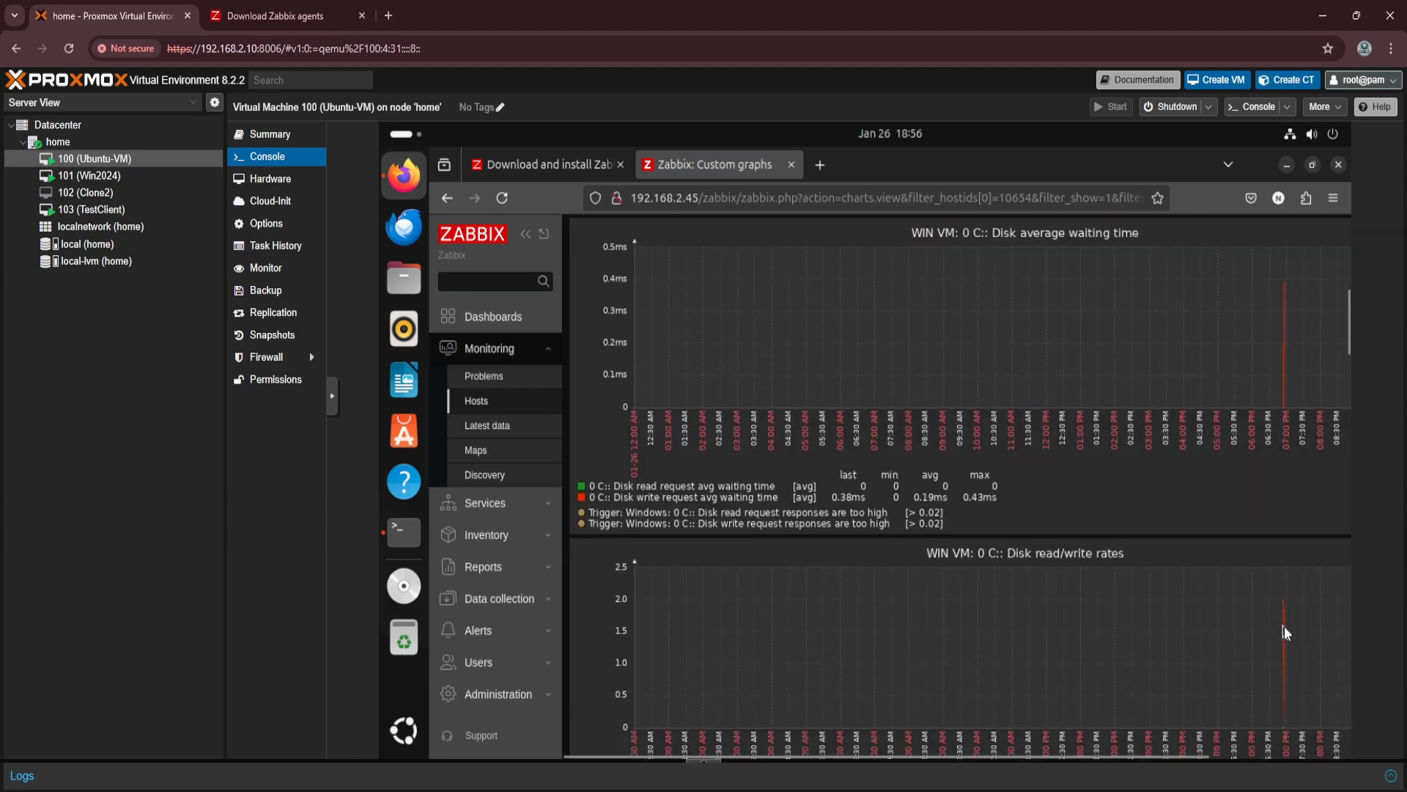
scroll(1286, 632, down, 3)
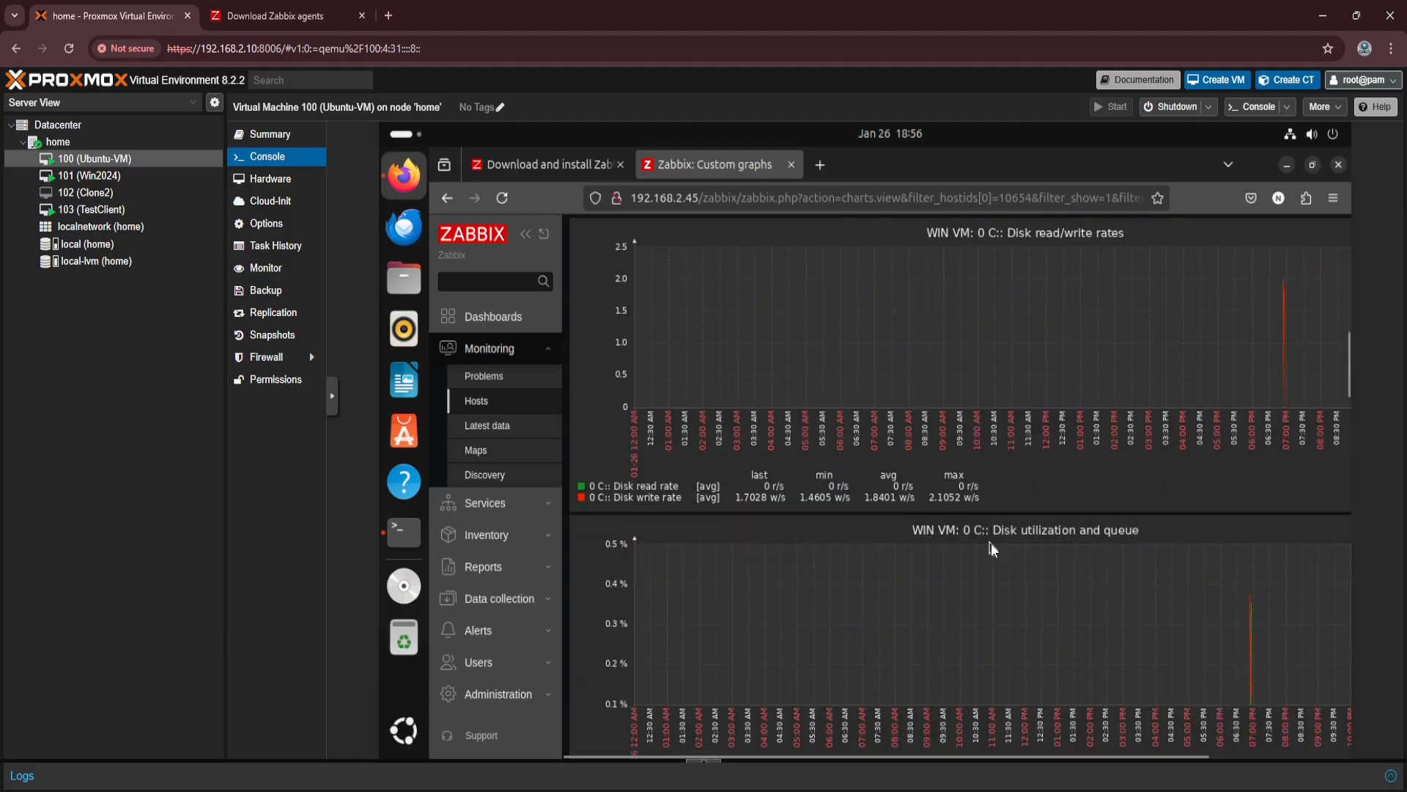
scroll(1129, 569, down, 2)
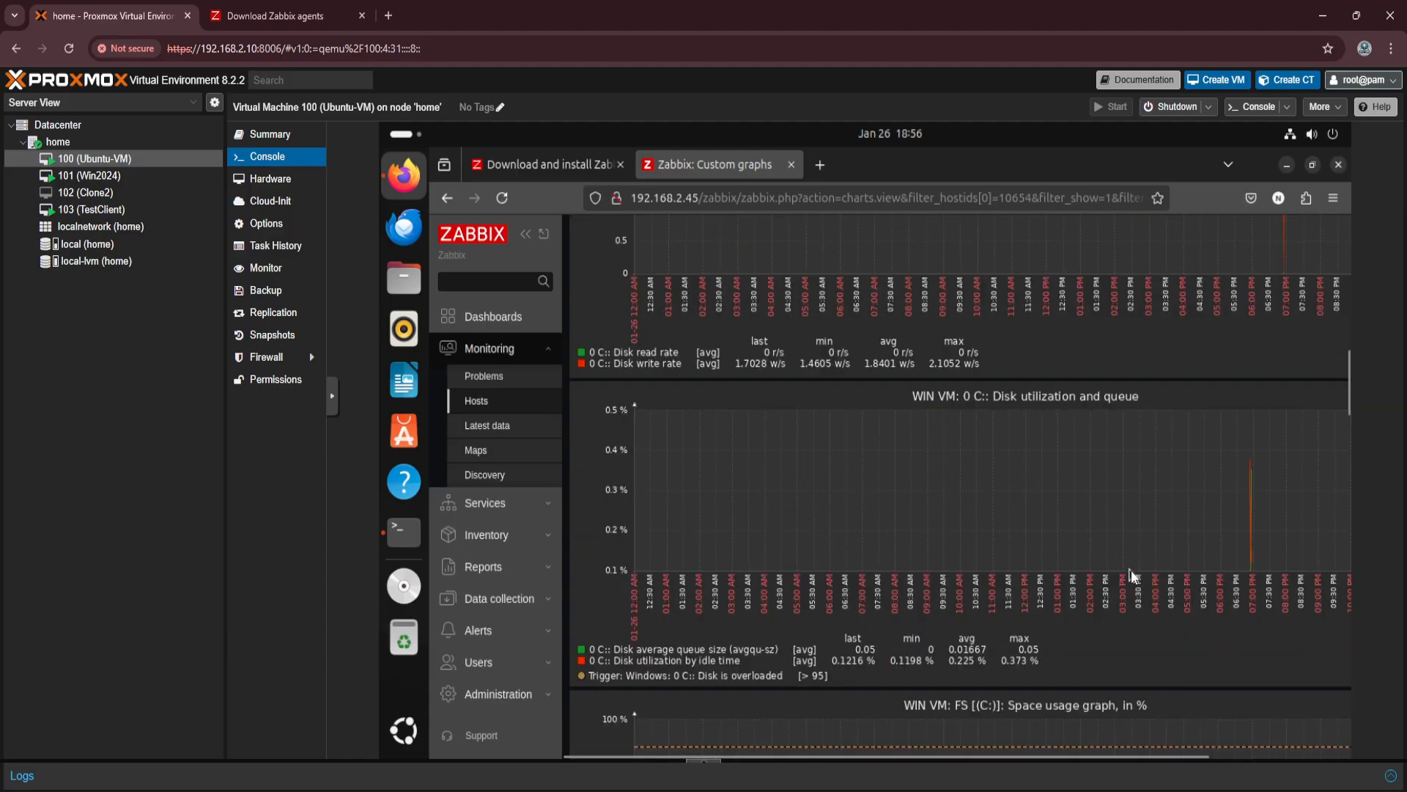
scroll(1131, 570, down, 8)
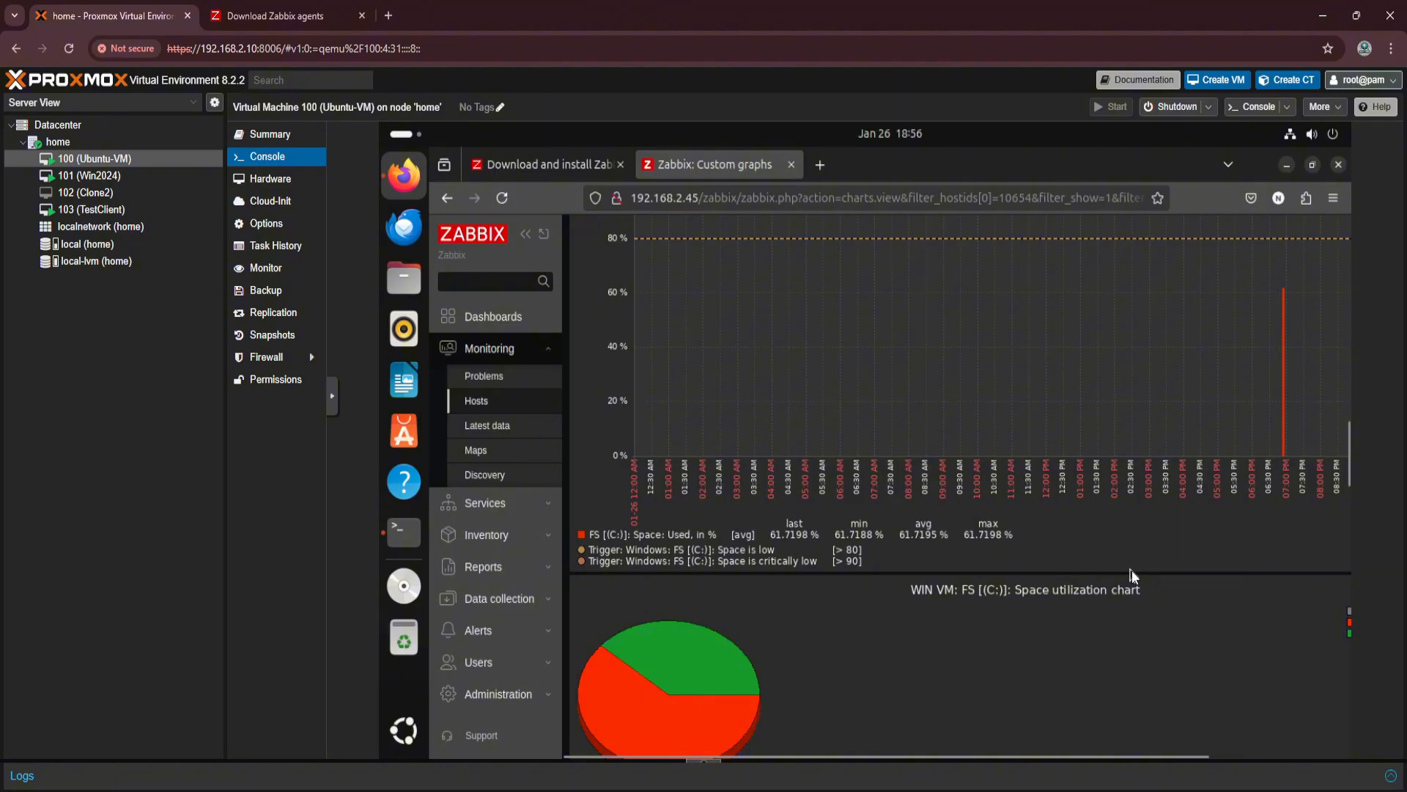
scroll(1132, 569, down, 20)
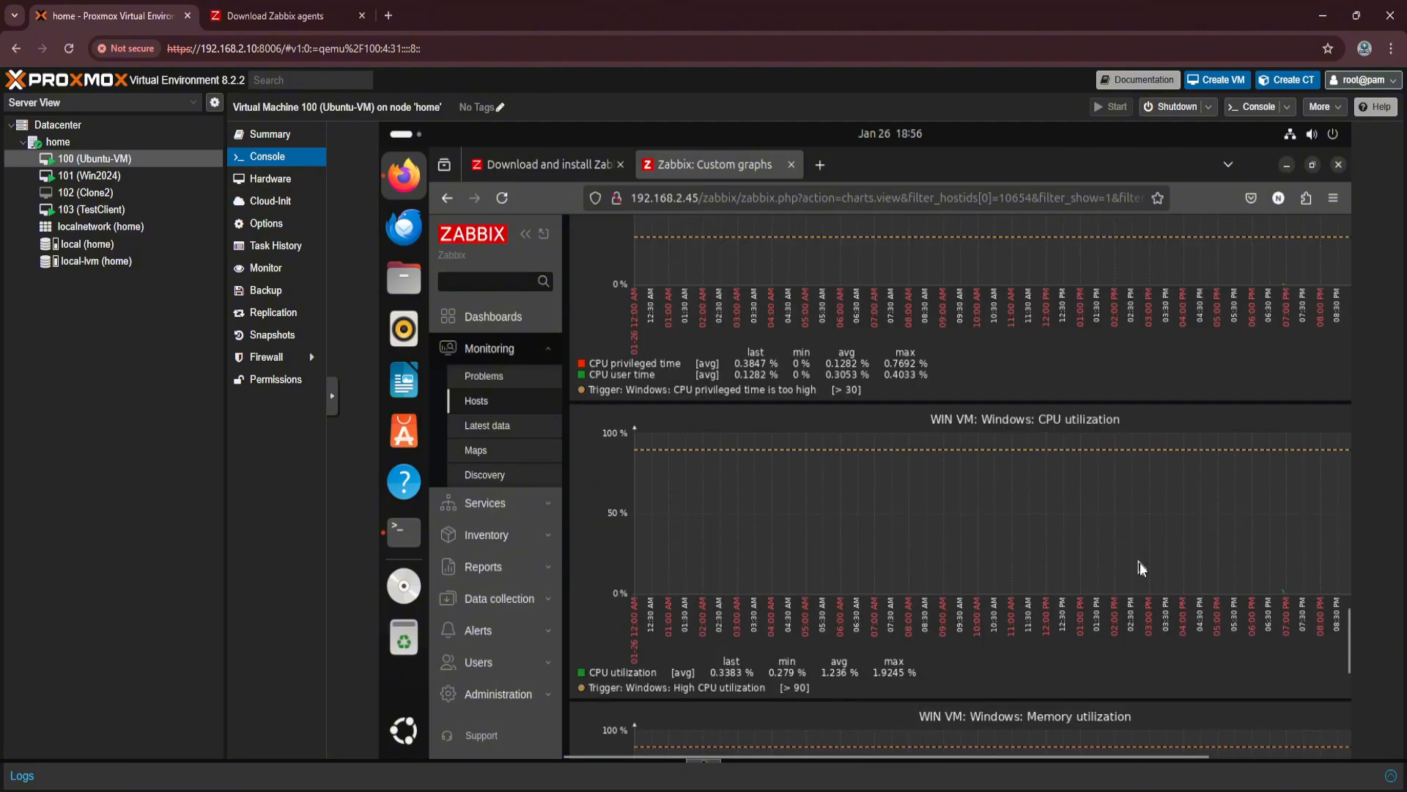
scroll(1141, 561, down, 5)
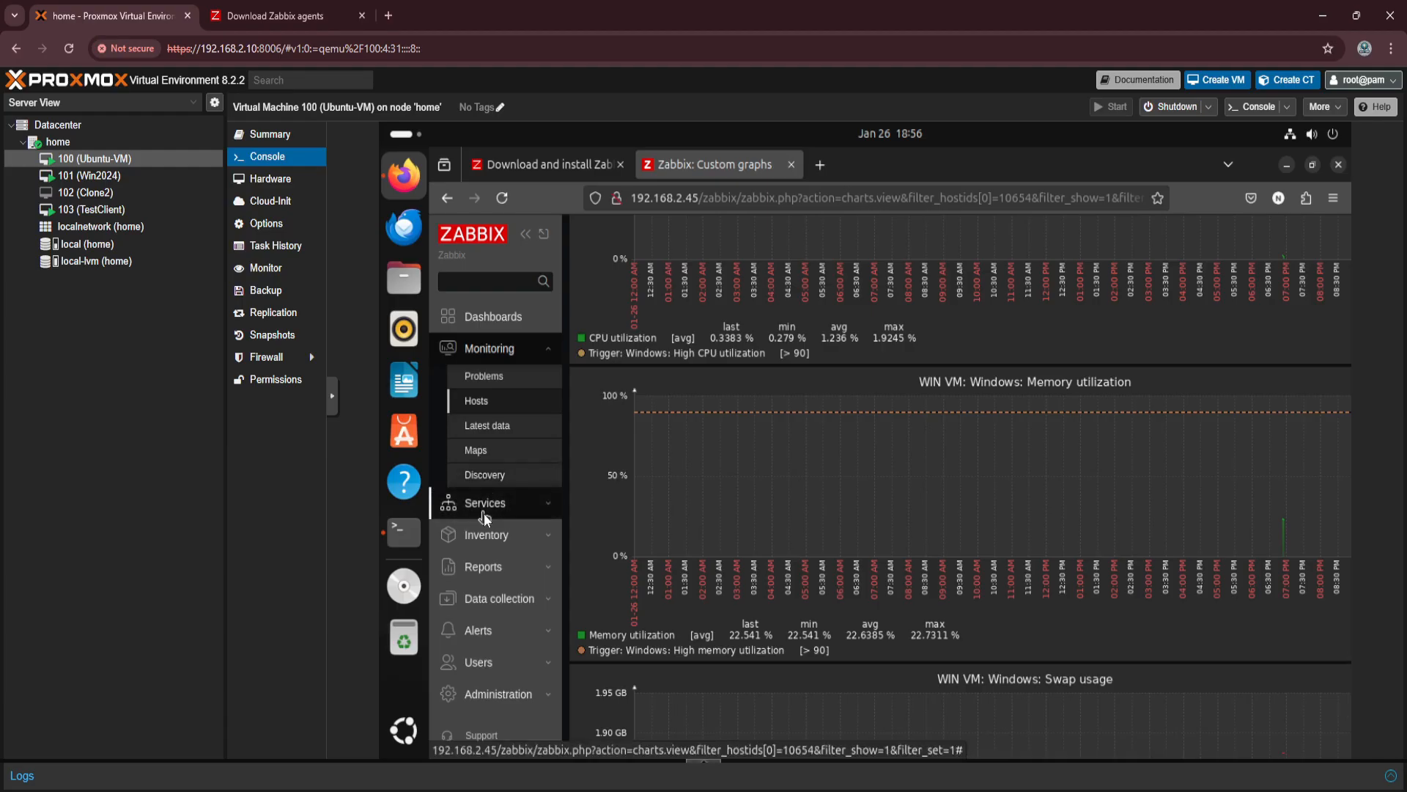
Start creating a new host from the data collection hosts list and name it Switch.
click(494, 600)
click(481, 579)
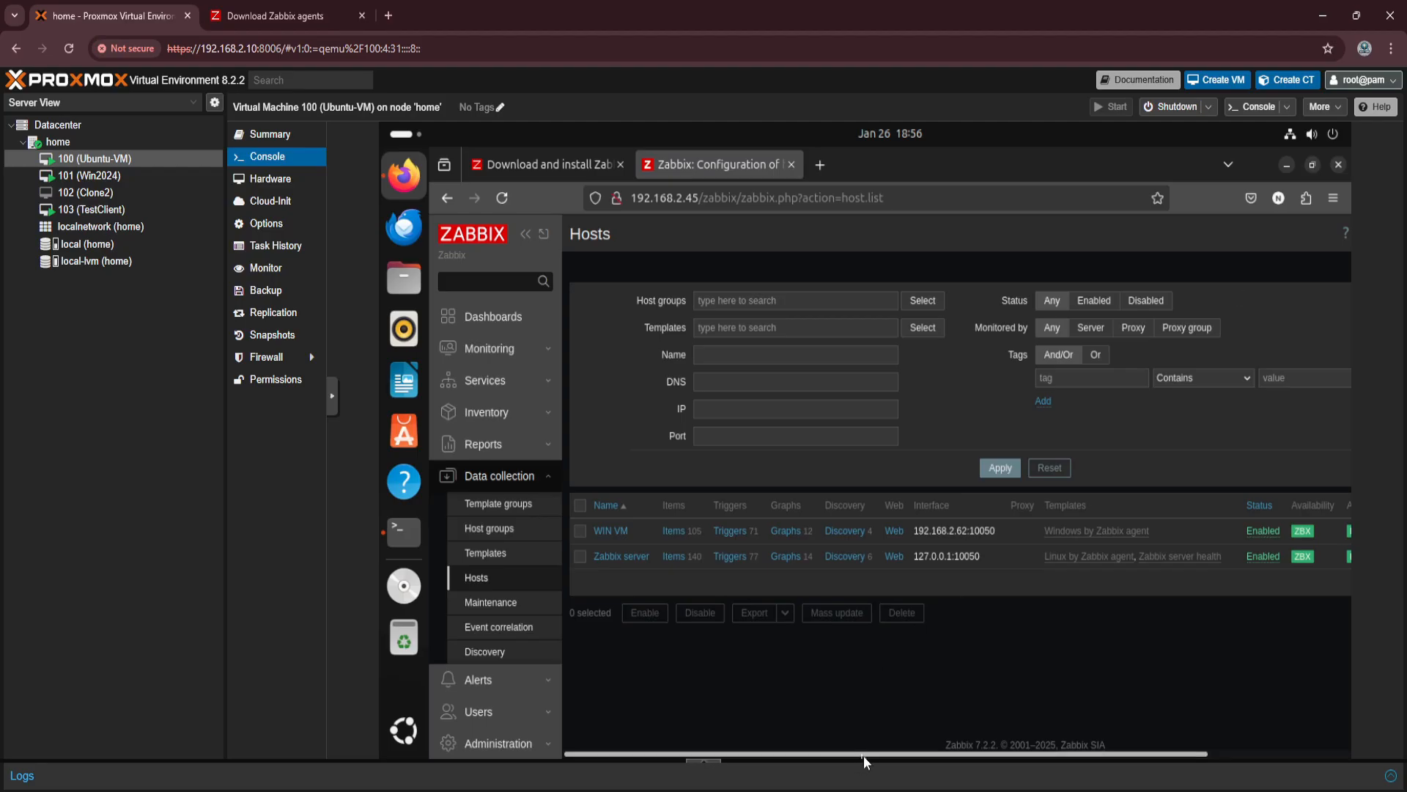
drag(863, 755, 1088, 766)
click(1255, 235)
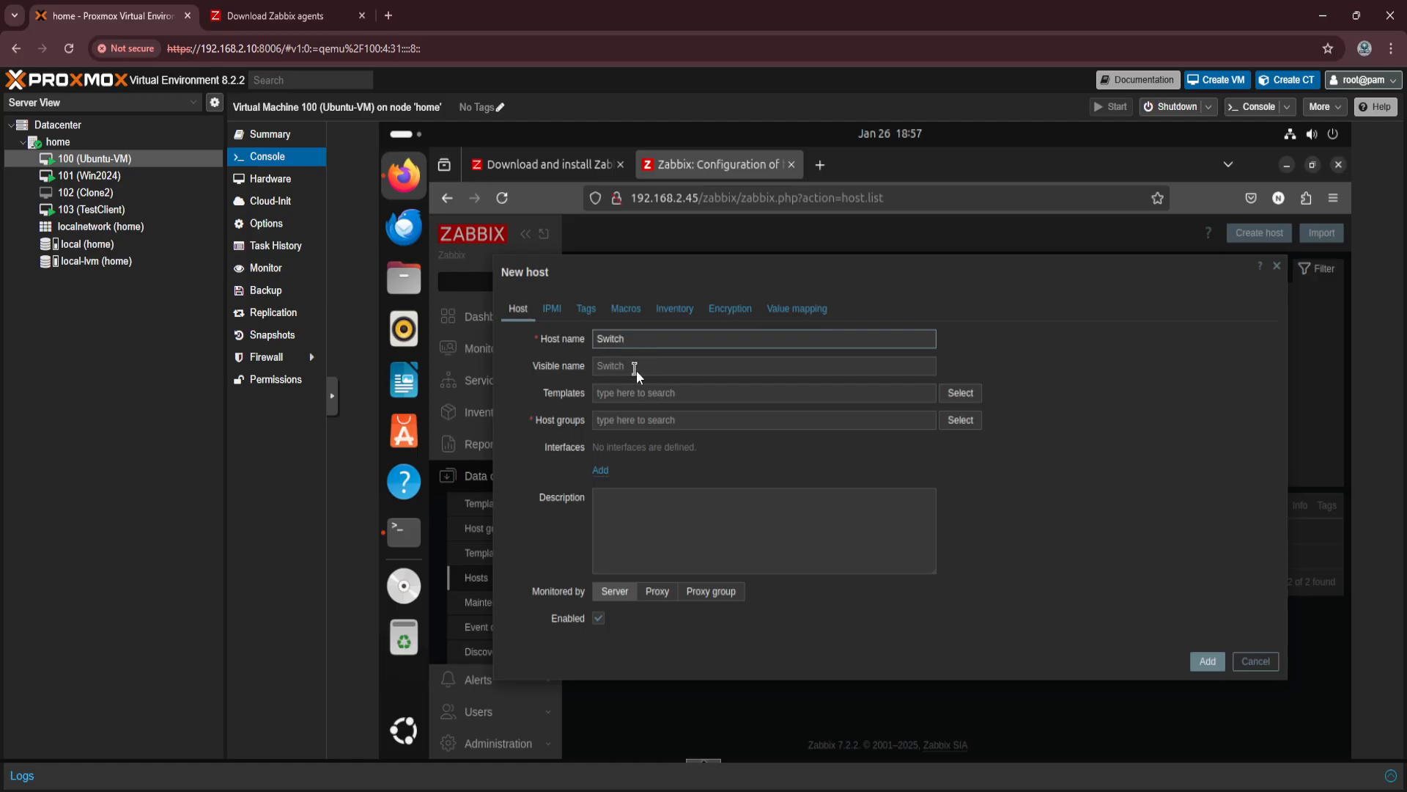
click(637, 371)
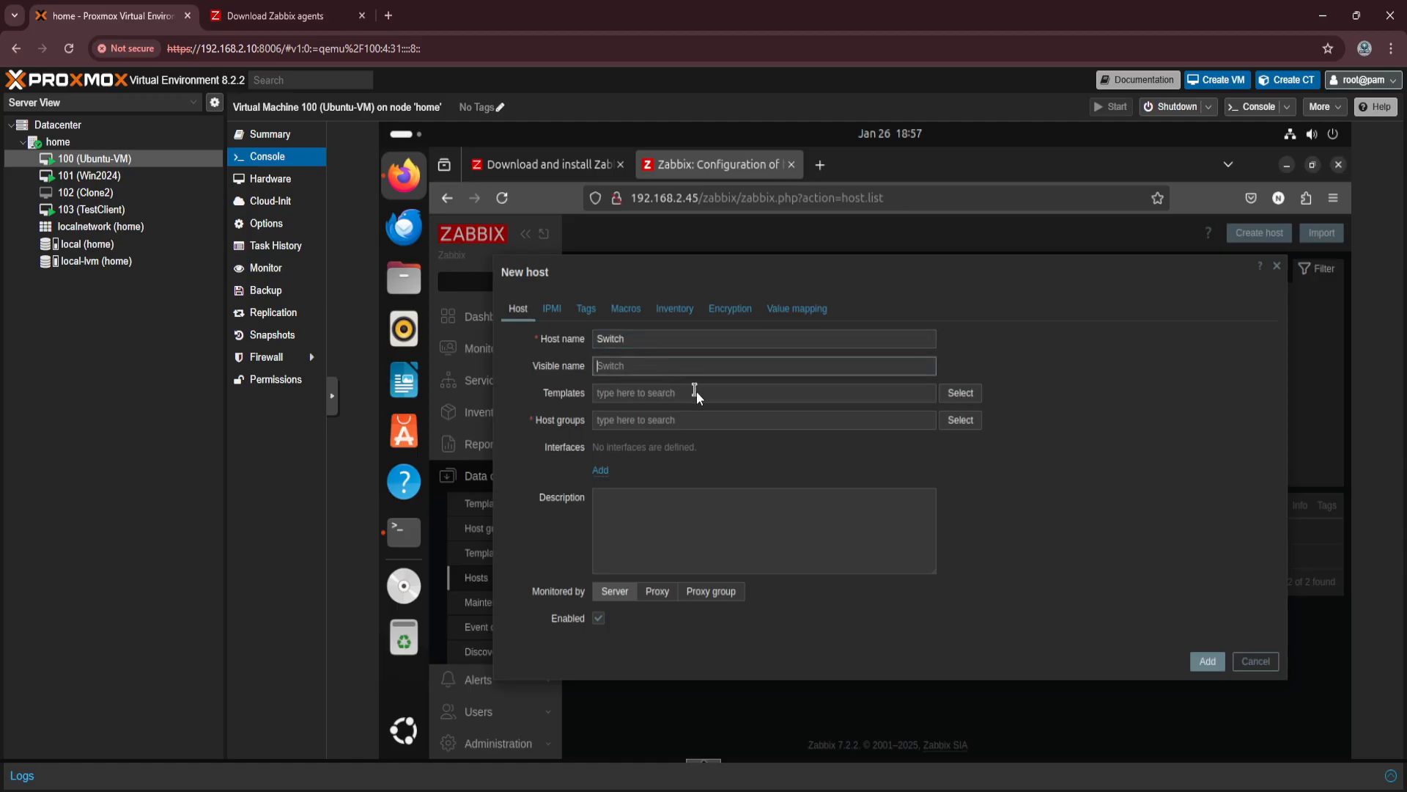
Search the new host's available templates for "swi" and clear the search text.
click(818, 402)
text(swi)
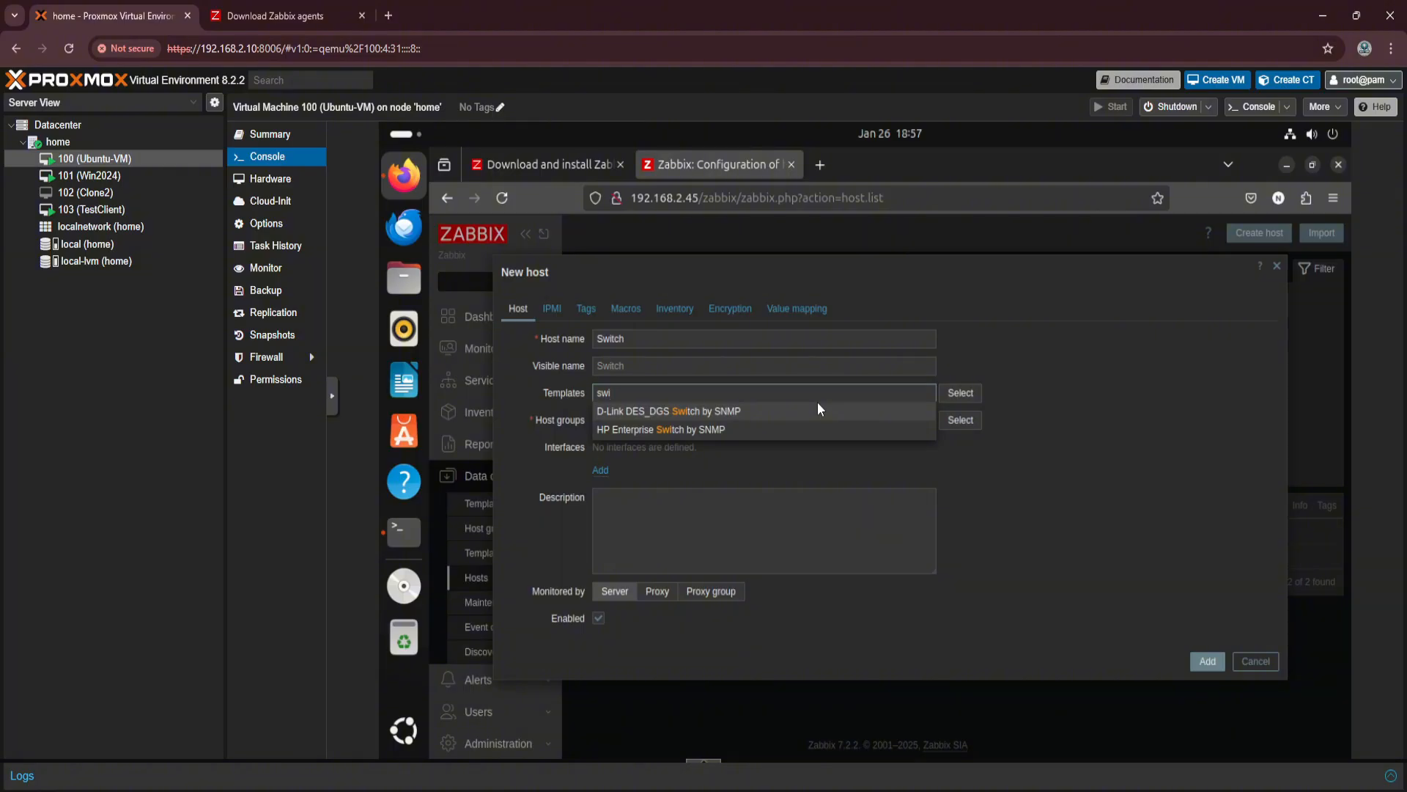
key(BackSpace)
key(BackSpace)
key(BackSpace)
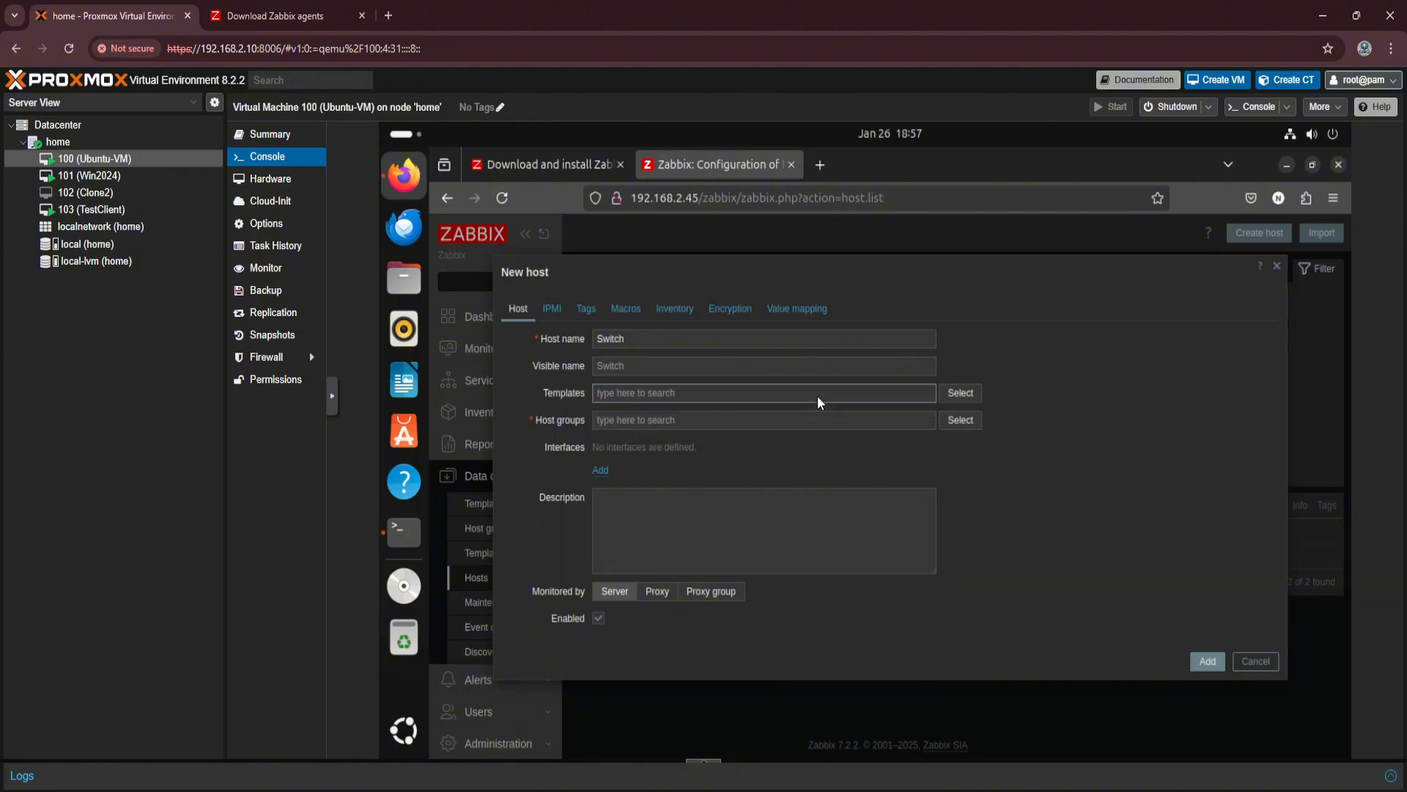
Assign the Switch host to a new host group named generic.
click(782, 423)
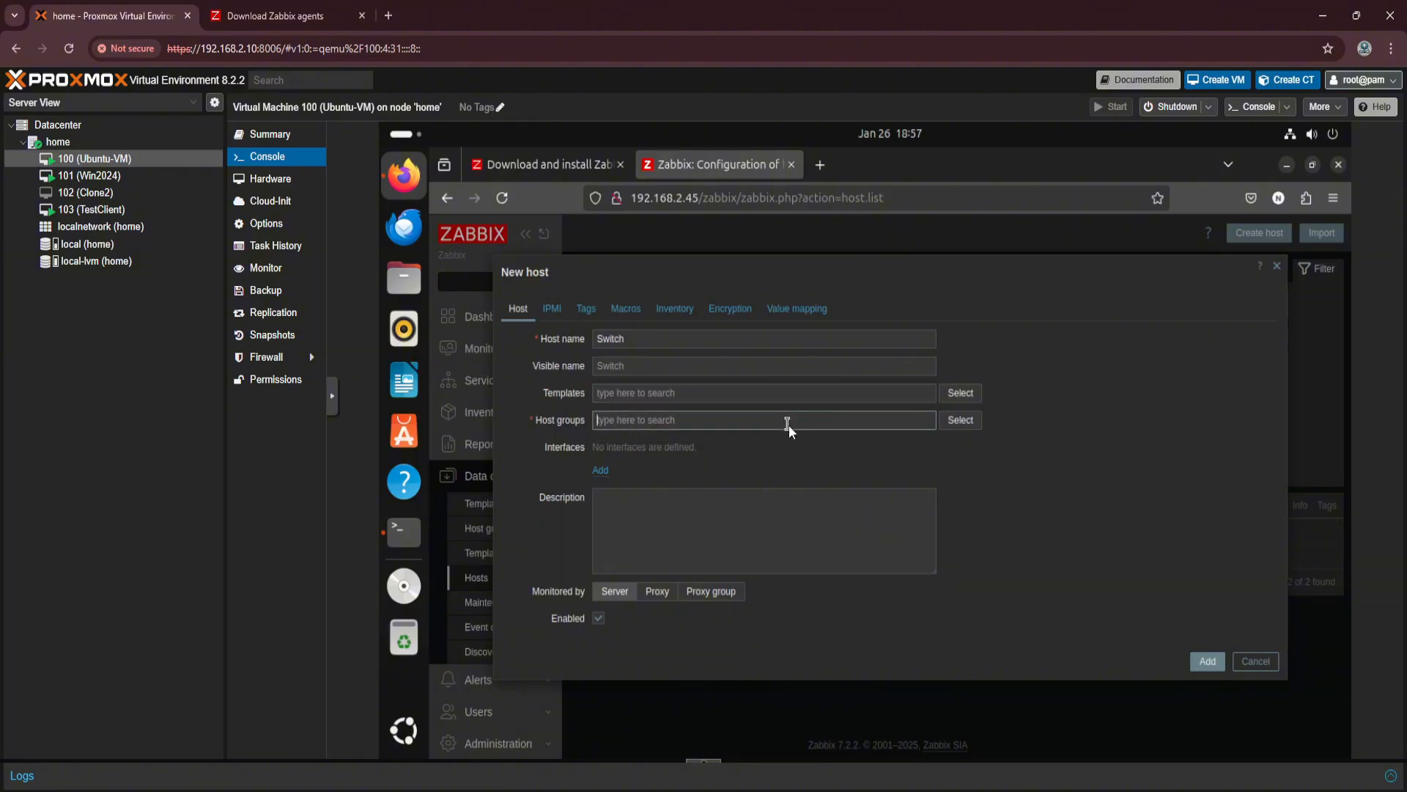
text(gener)
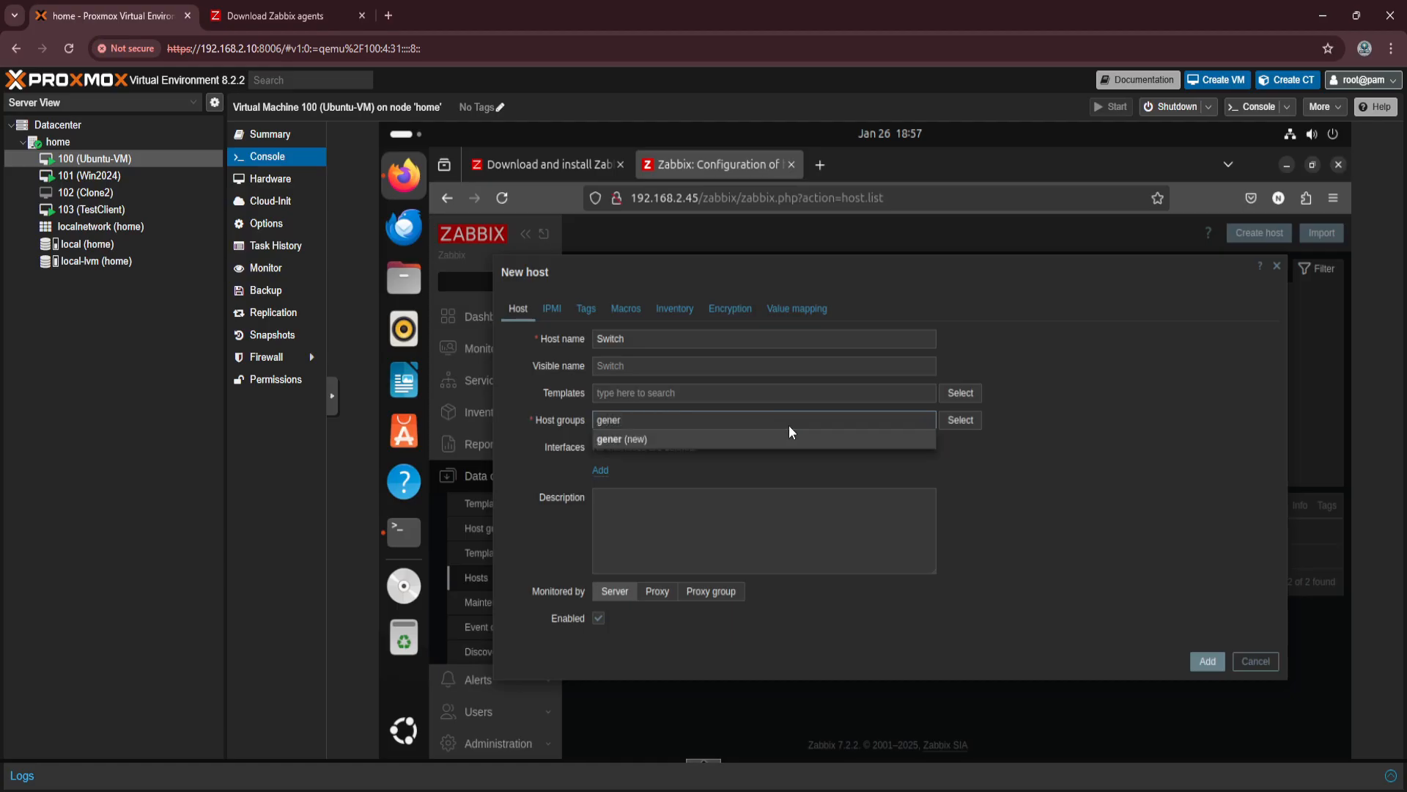
text(ic)
click(682, 445)
Add an SNMP interface to the Switch host and review its SNMP version, community and the remaining host options.
click(602, 486)
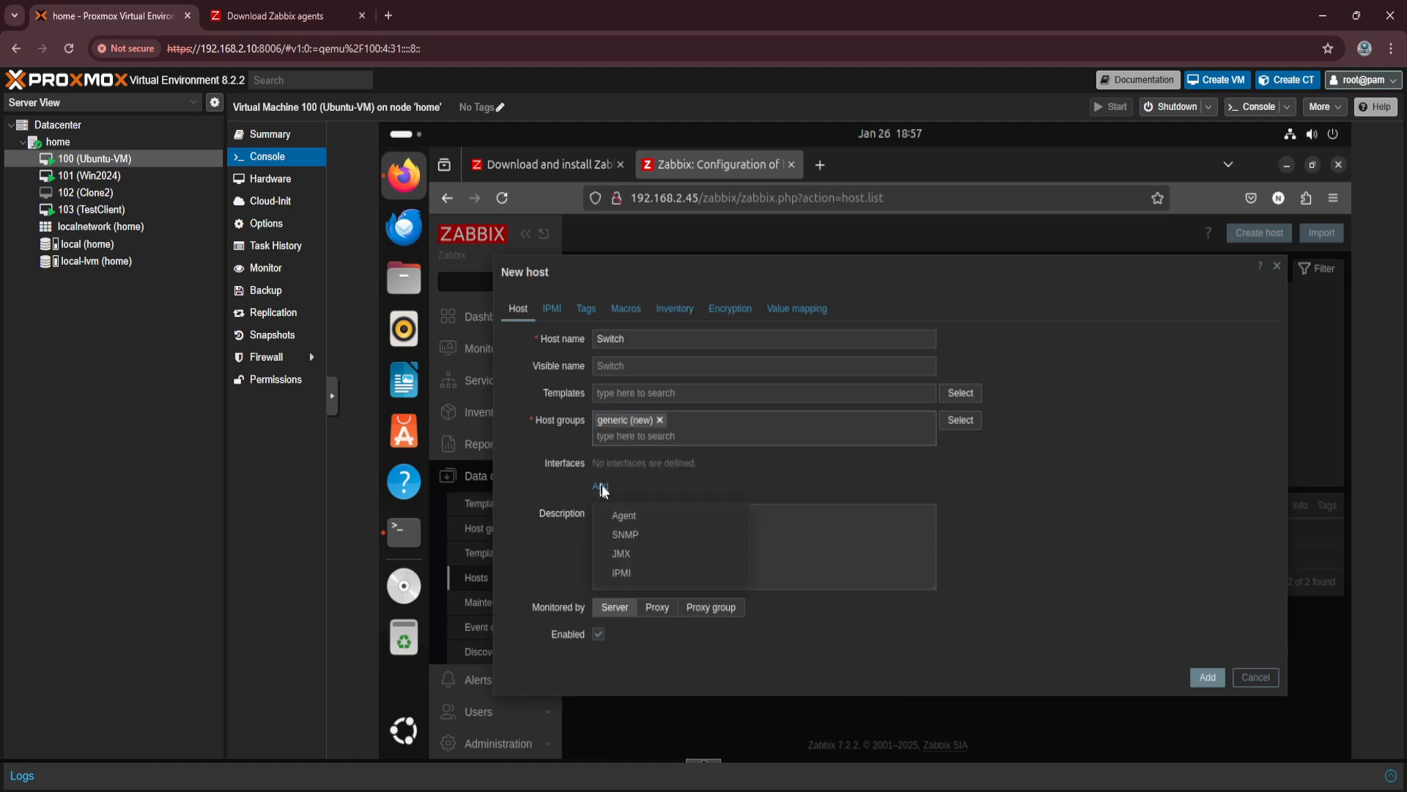
click(652, 535)
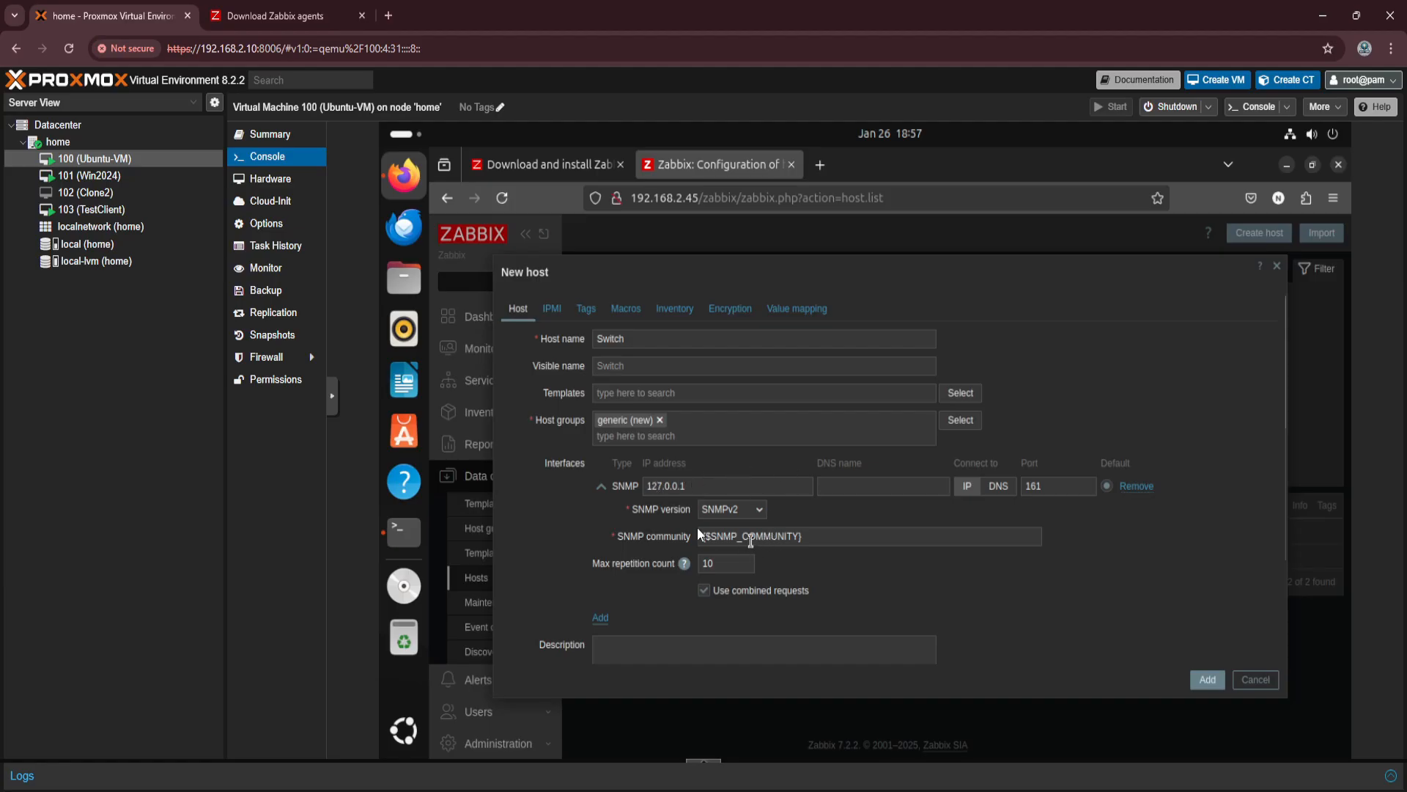
click(762, 515)
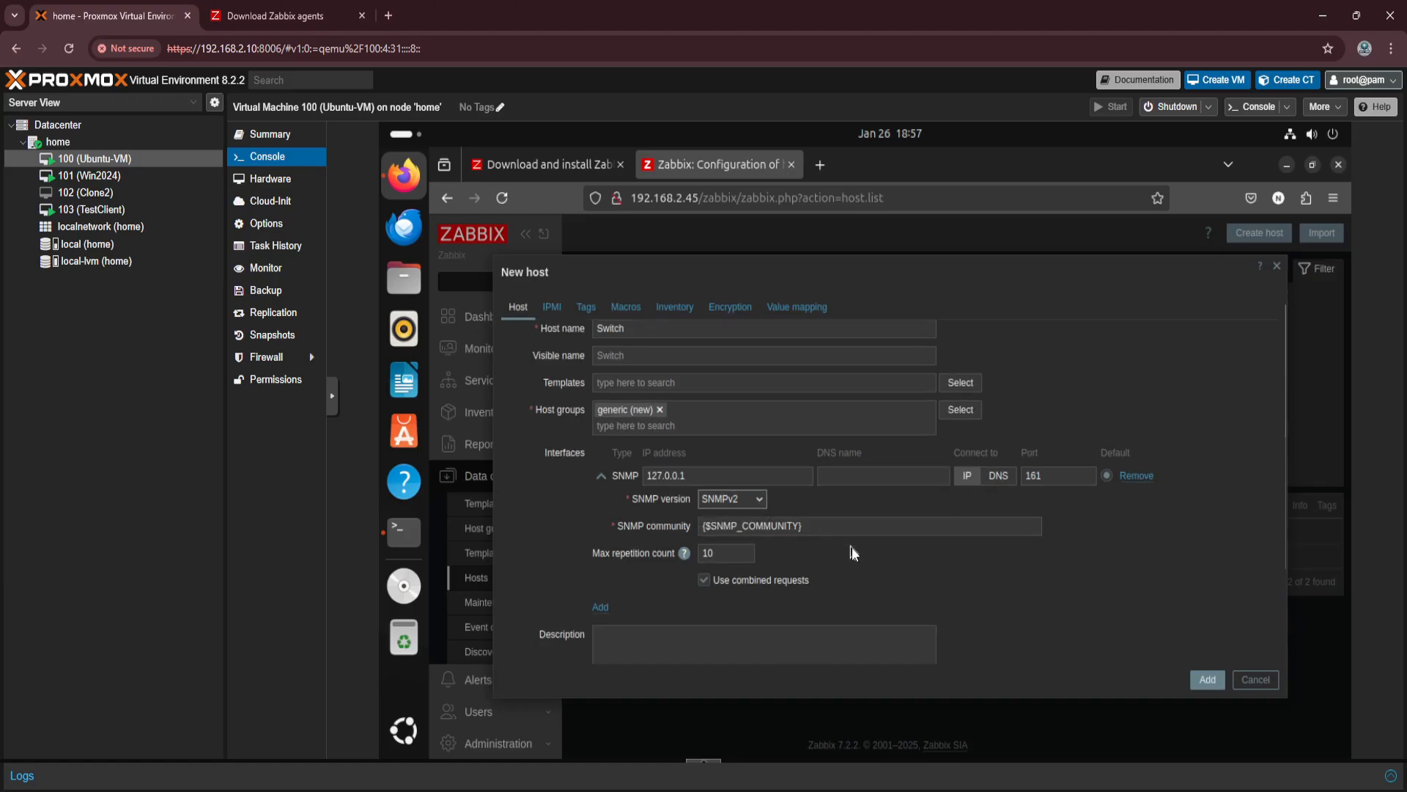
scroll(851, 546, down, 2)
scroll(851, 547, down, 1)
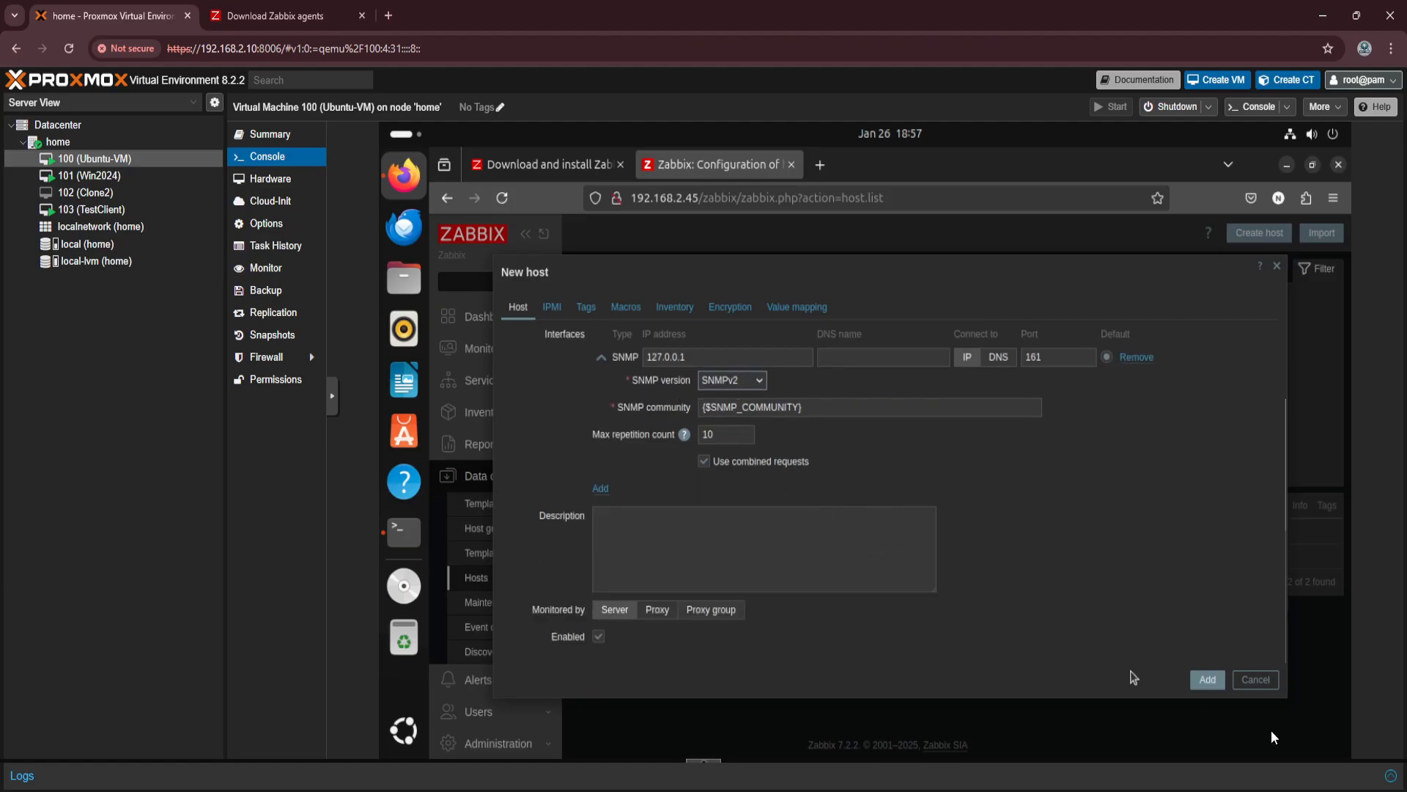
scroll(1097, 609, up, 3)
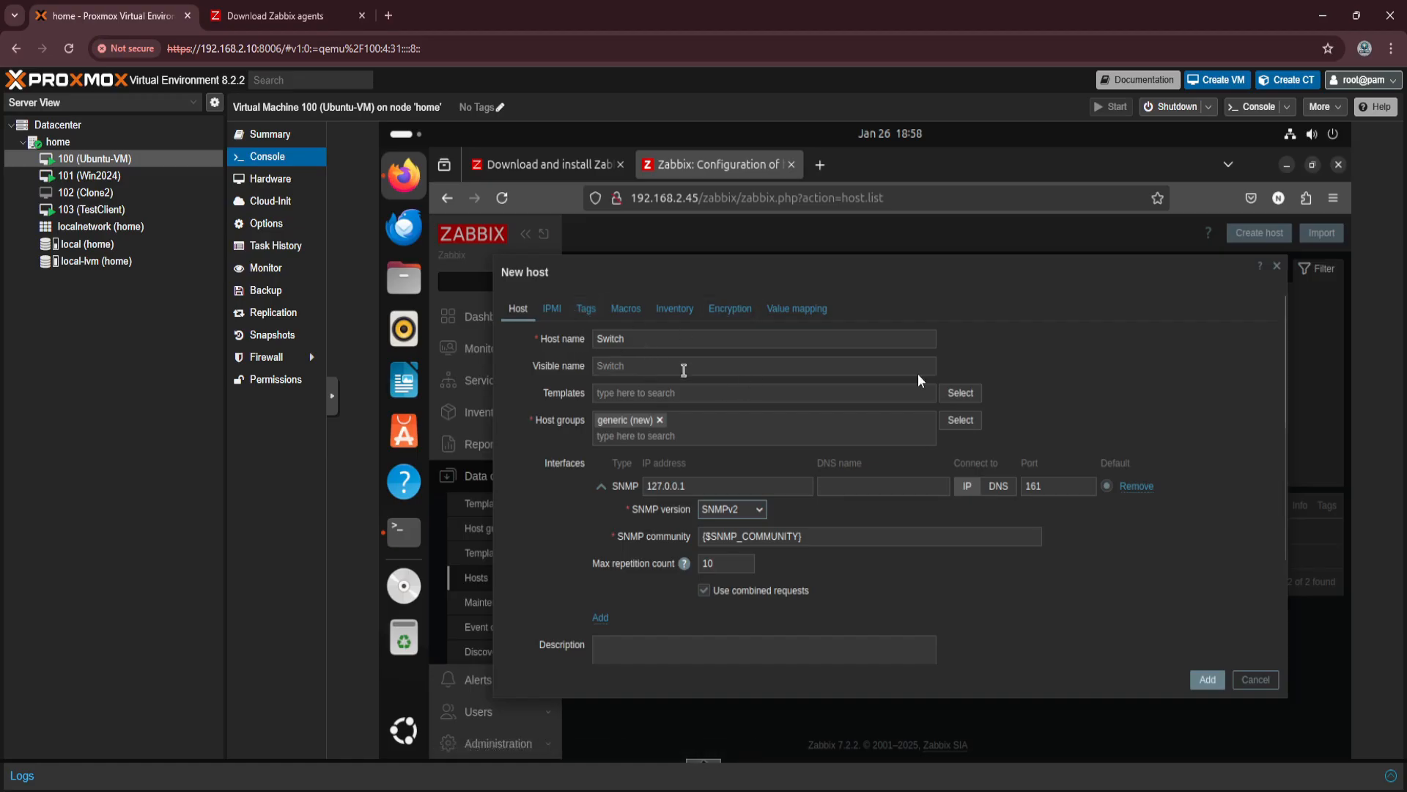
Close the new Switch host form without adding the host and open the monitoring hosts overview.
click(1277, 266)
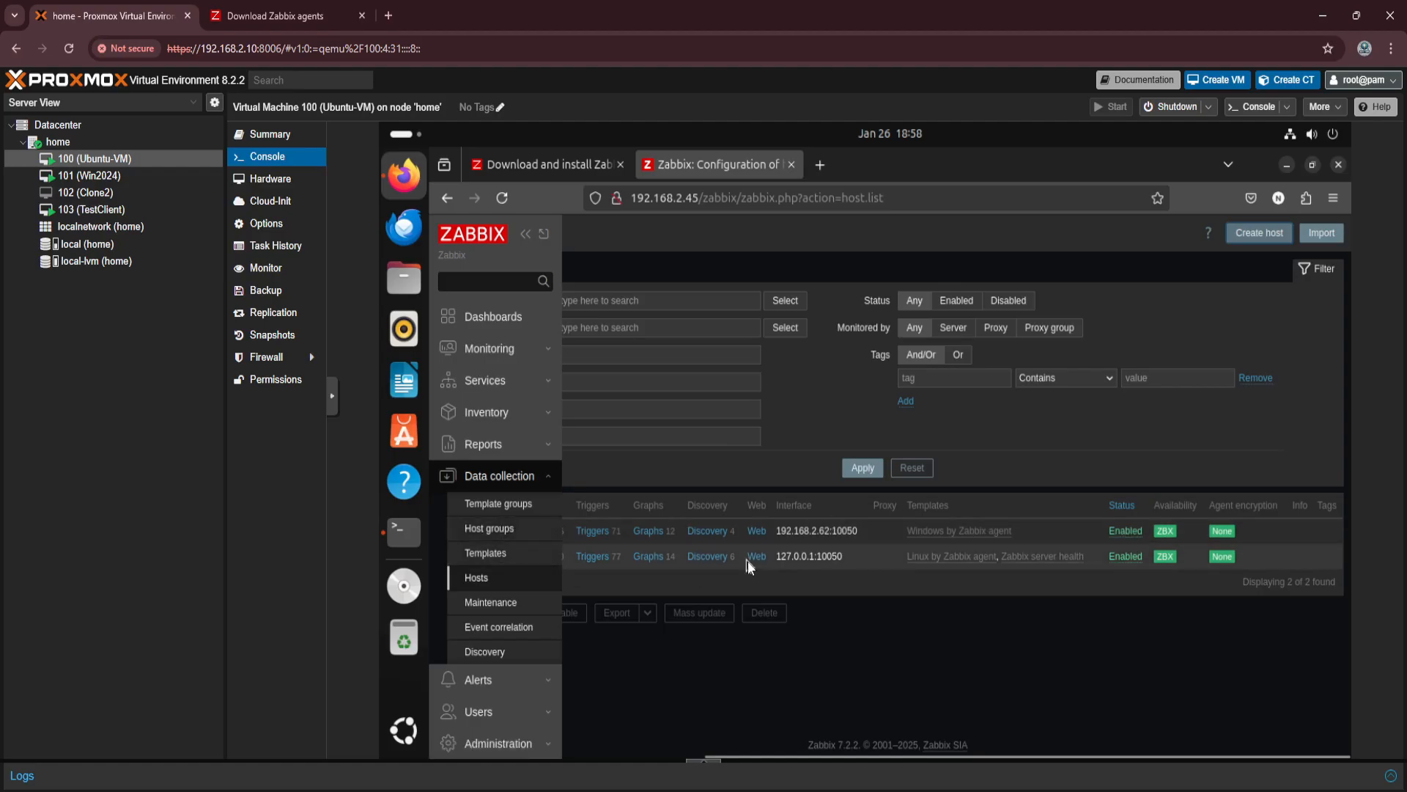
click(481, 349)
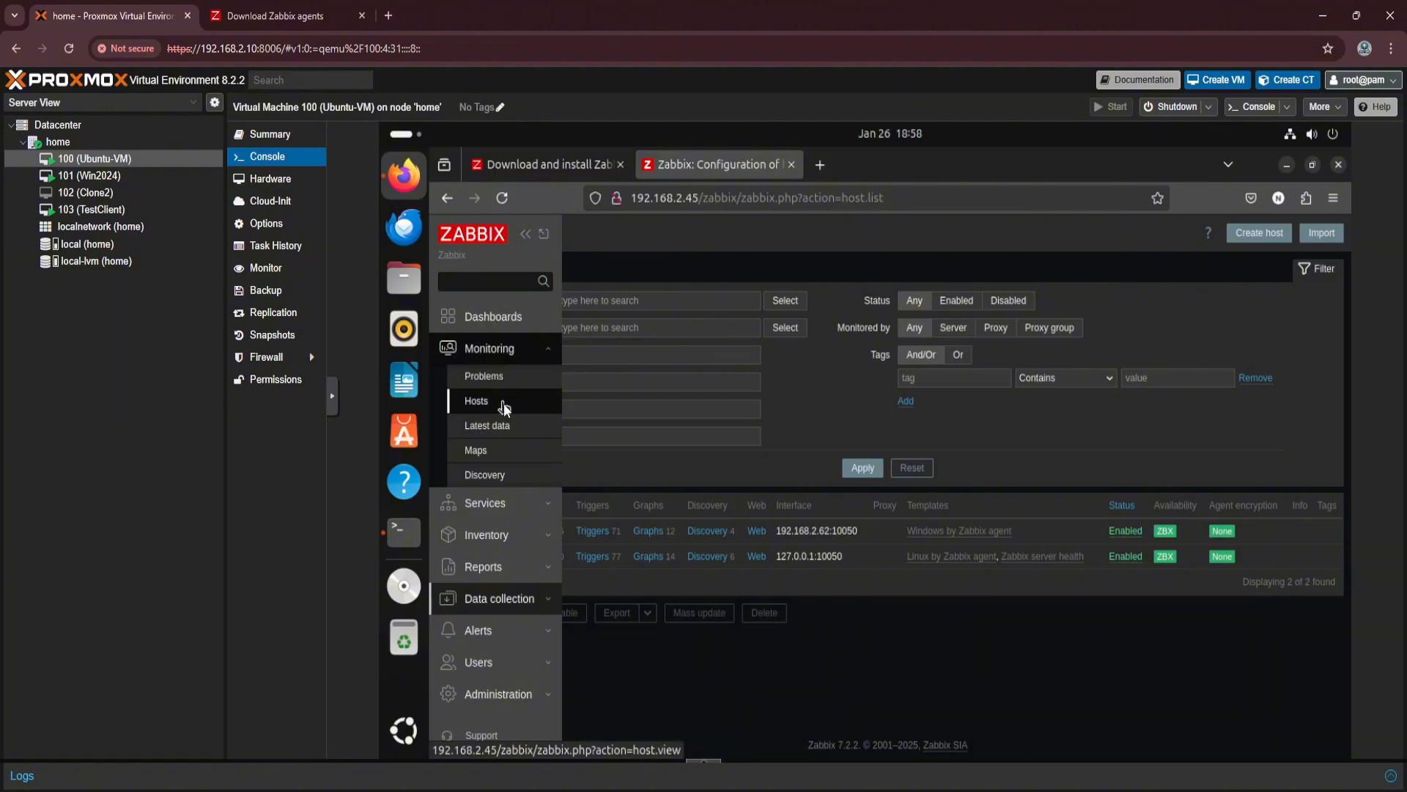
click(504, 403)
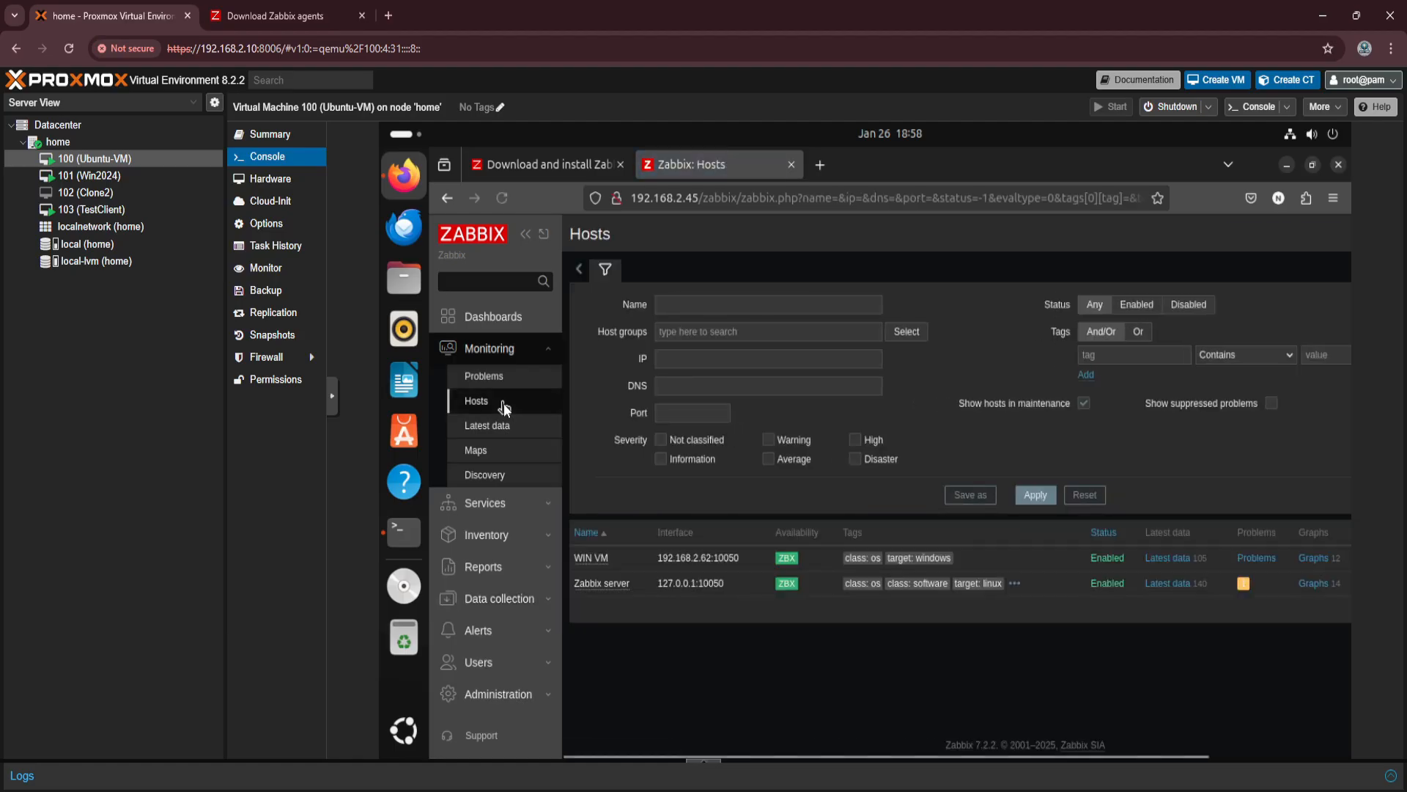
Open the WIN VM host's graphs and examine its disk performance and C: space usage charts.
click(1322, 559)
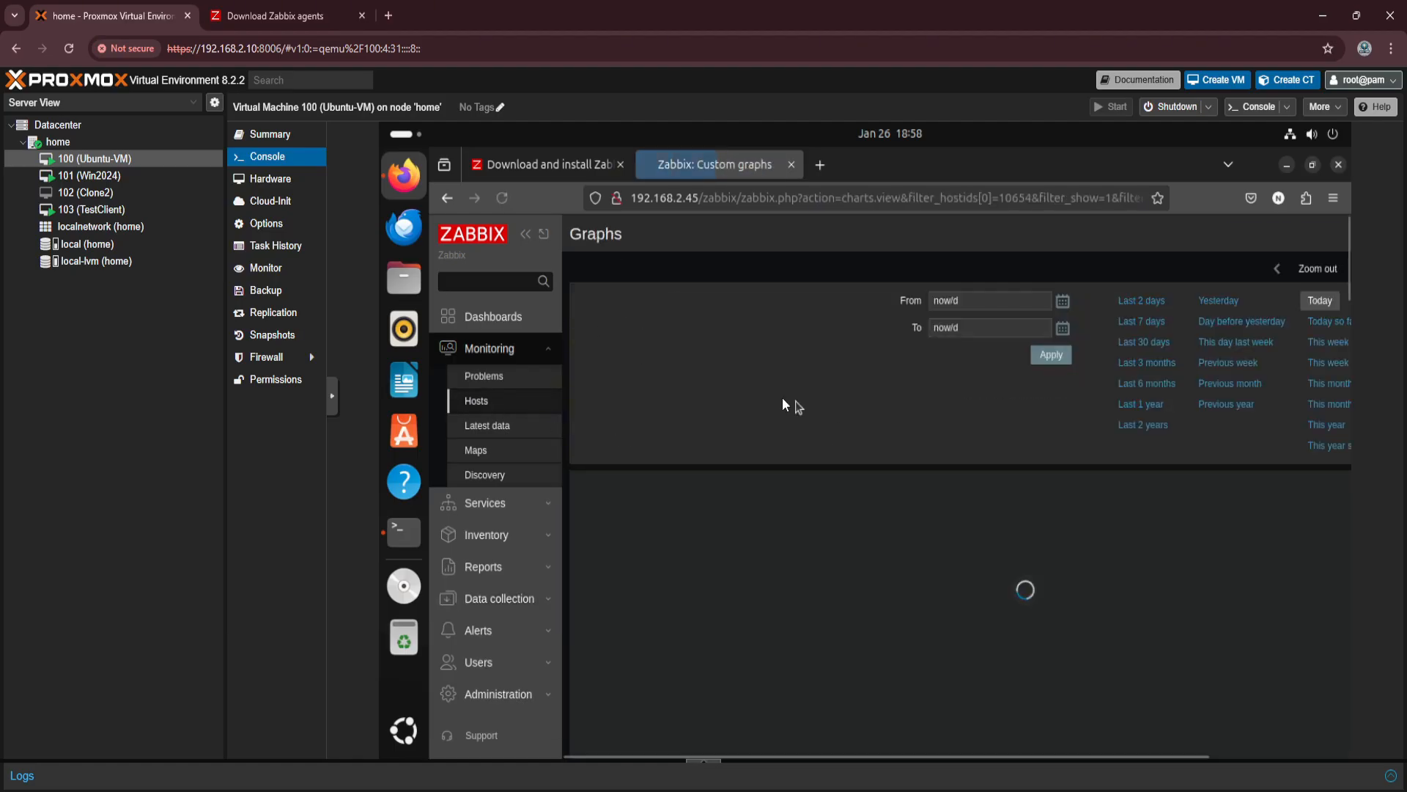
scroll(934, 416, down, 8)
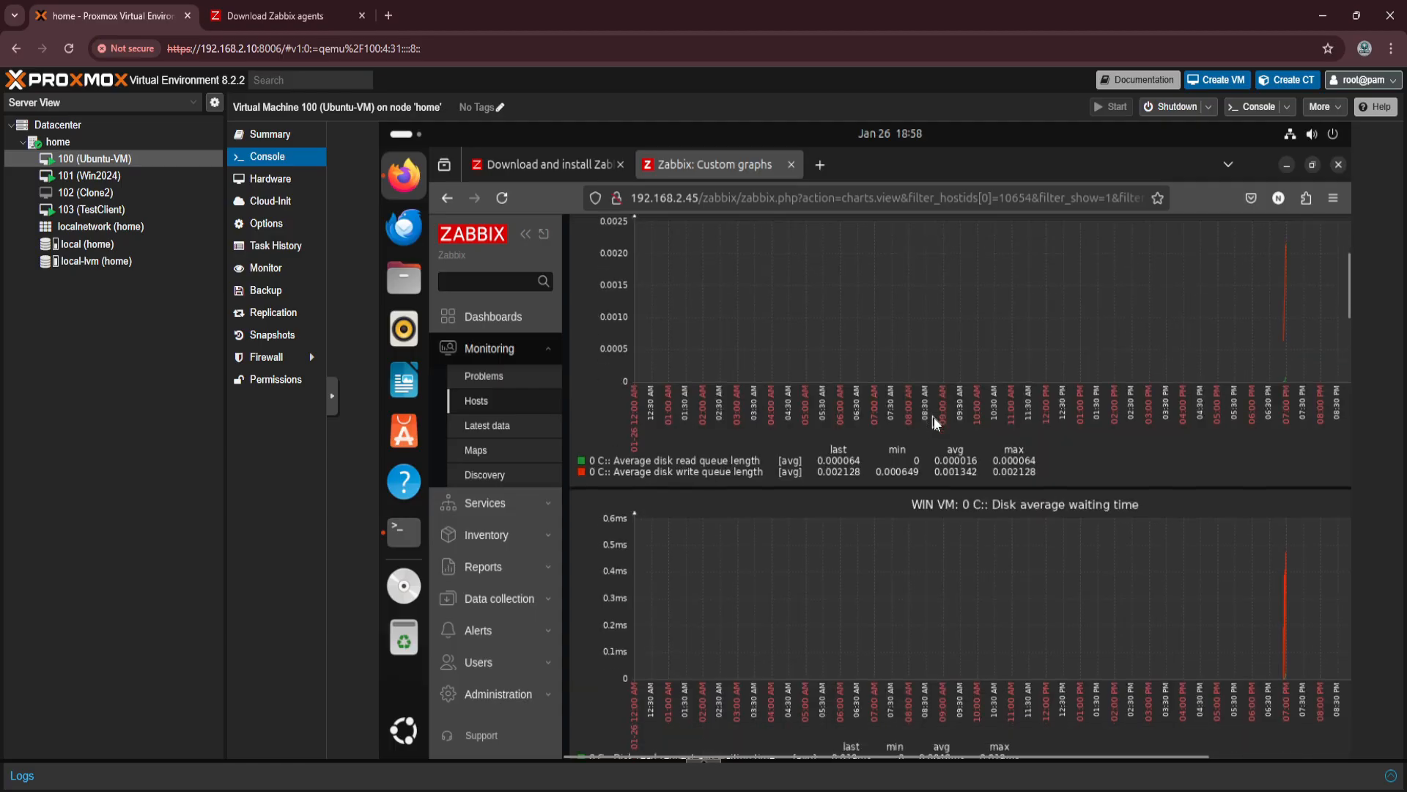
scroll(933, 416, down, 10)
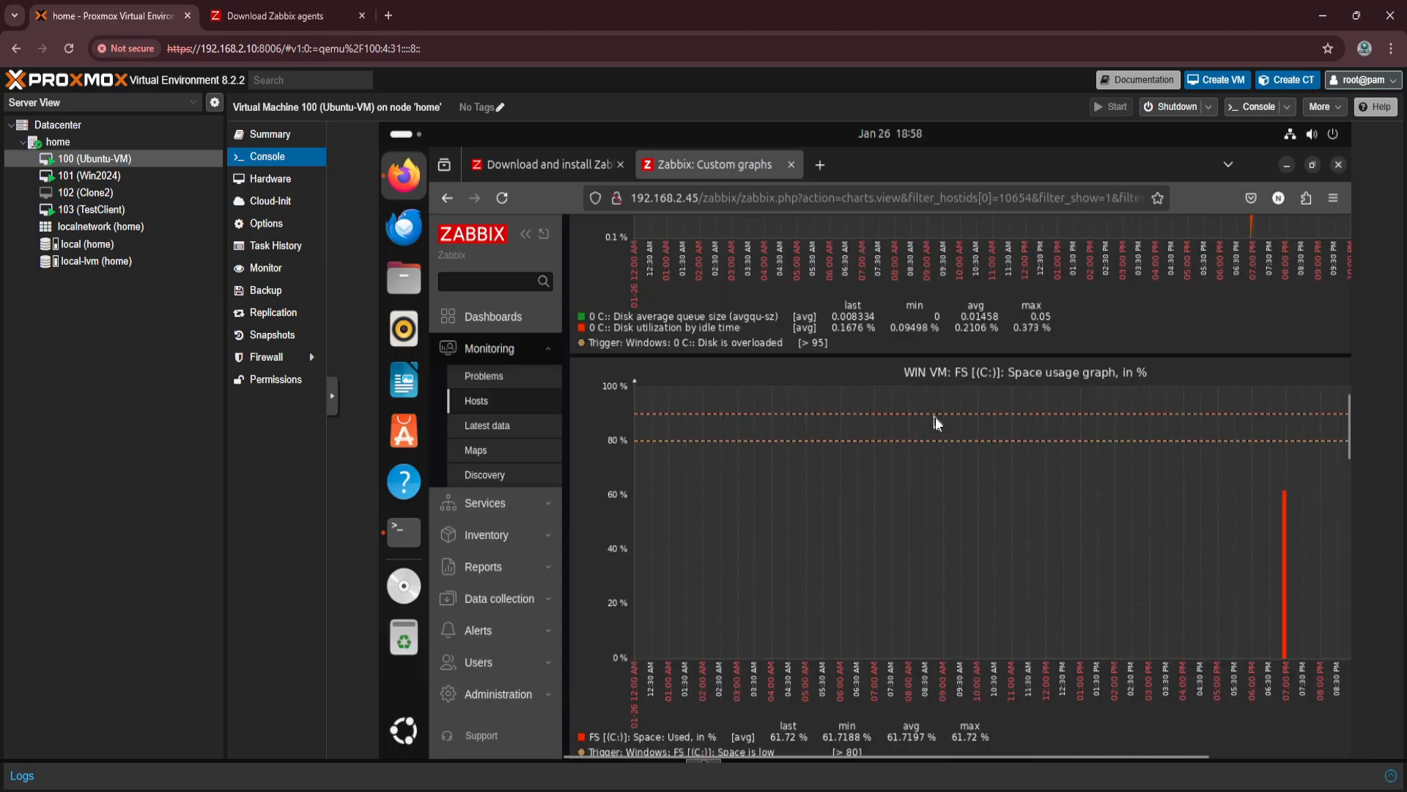
scroll(935, 416, up, 12)
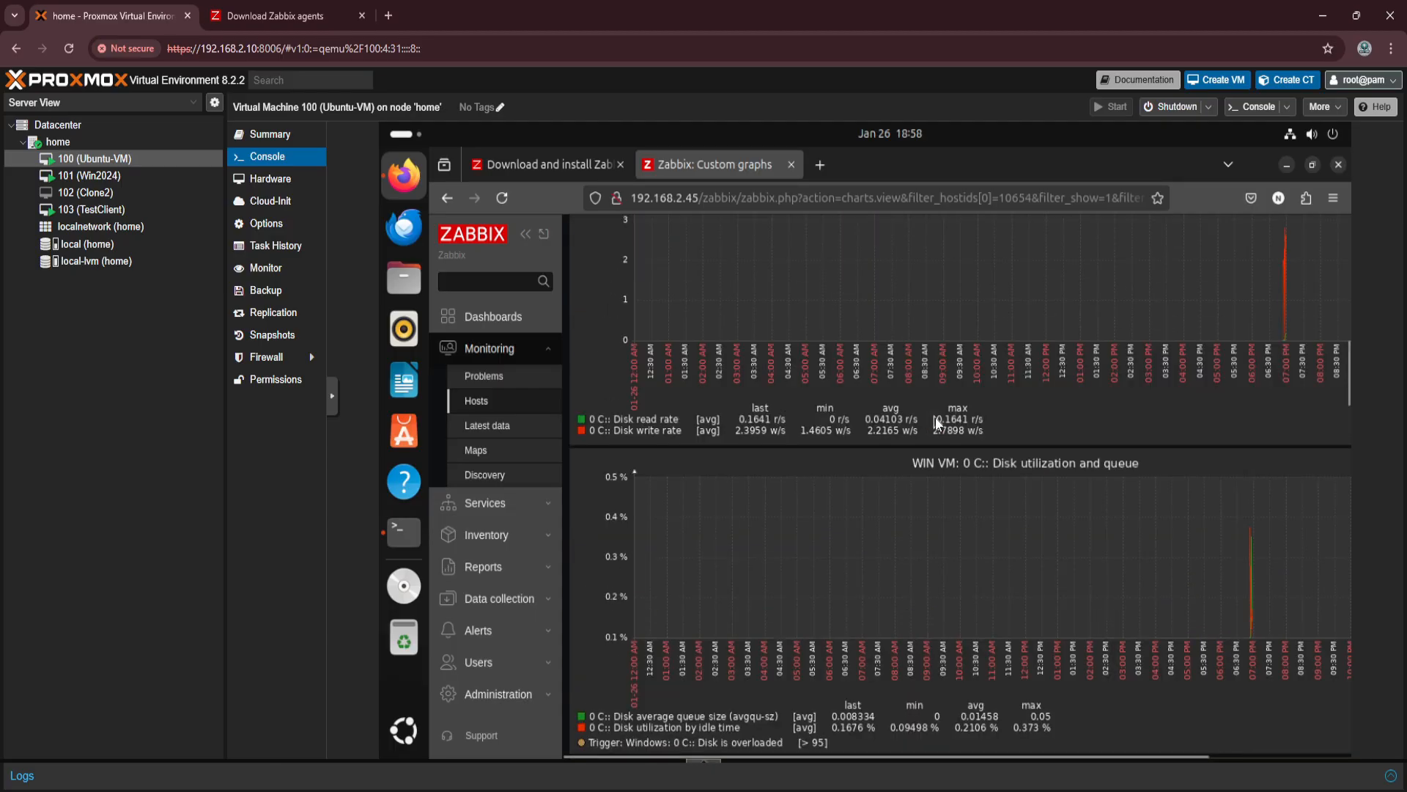